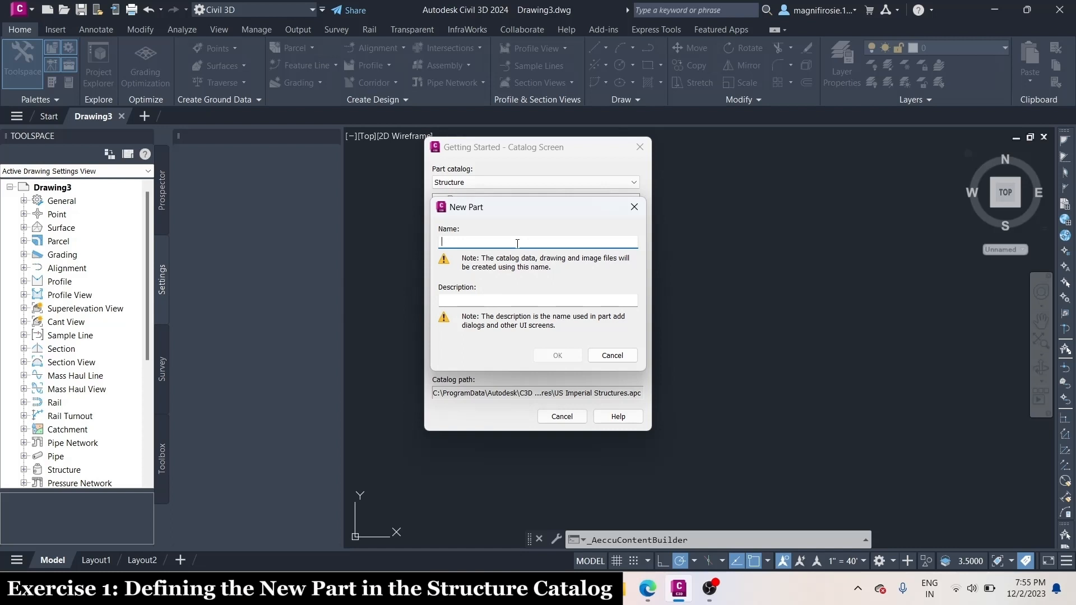
Create a new structure part named NO 233E with the description "NO 233E Outside Drop Connection"
key("Caps_Lock")
type("NO 233")
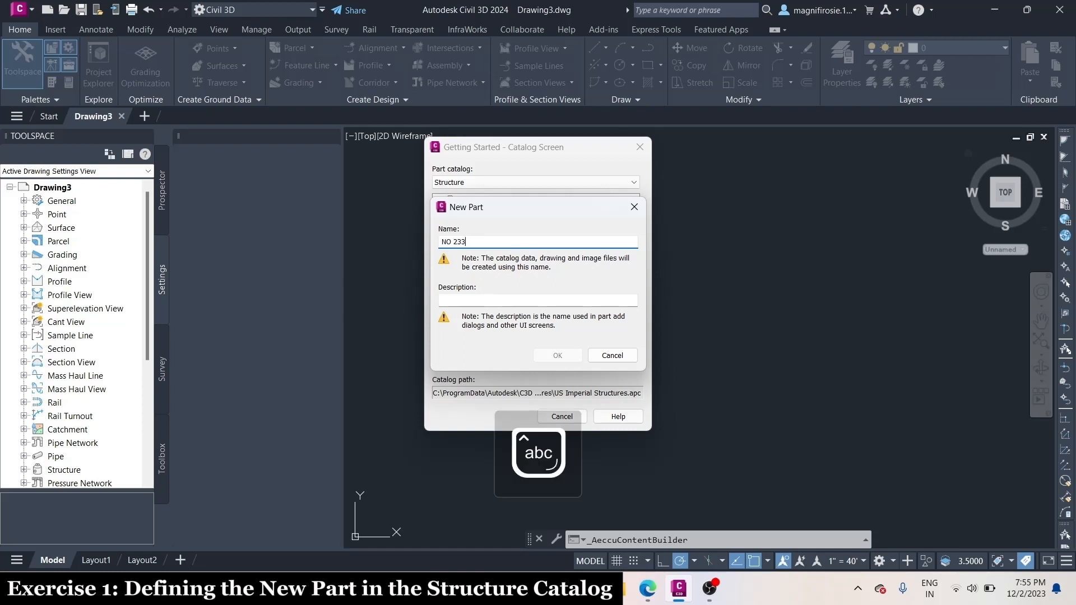
type("E")
left_click(510, 300)
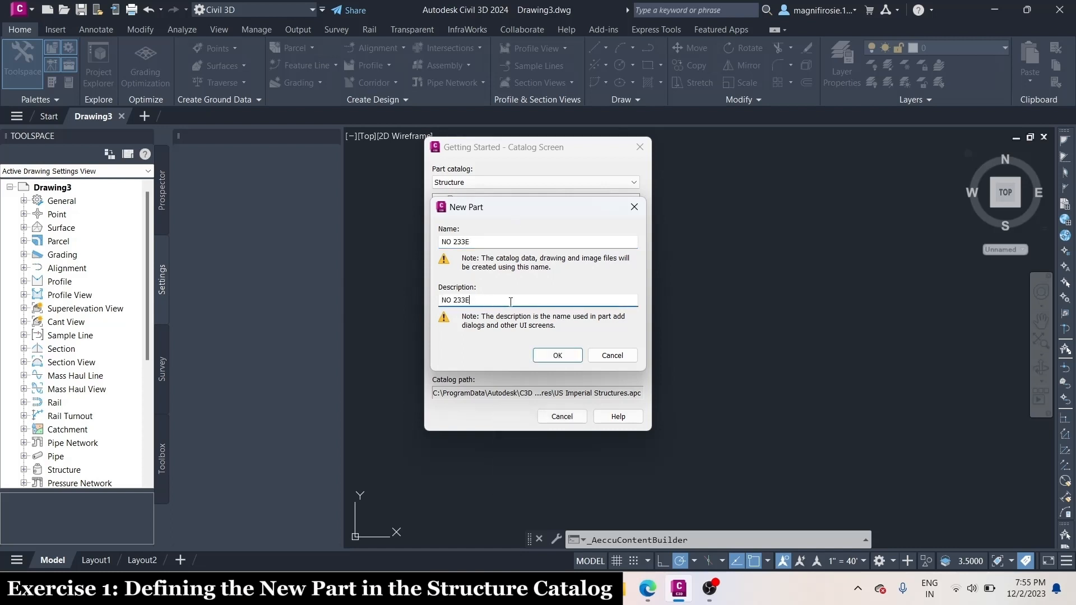
type("O")
key("Caps_Lock")
type("utside Drop Connection")
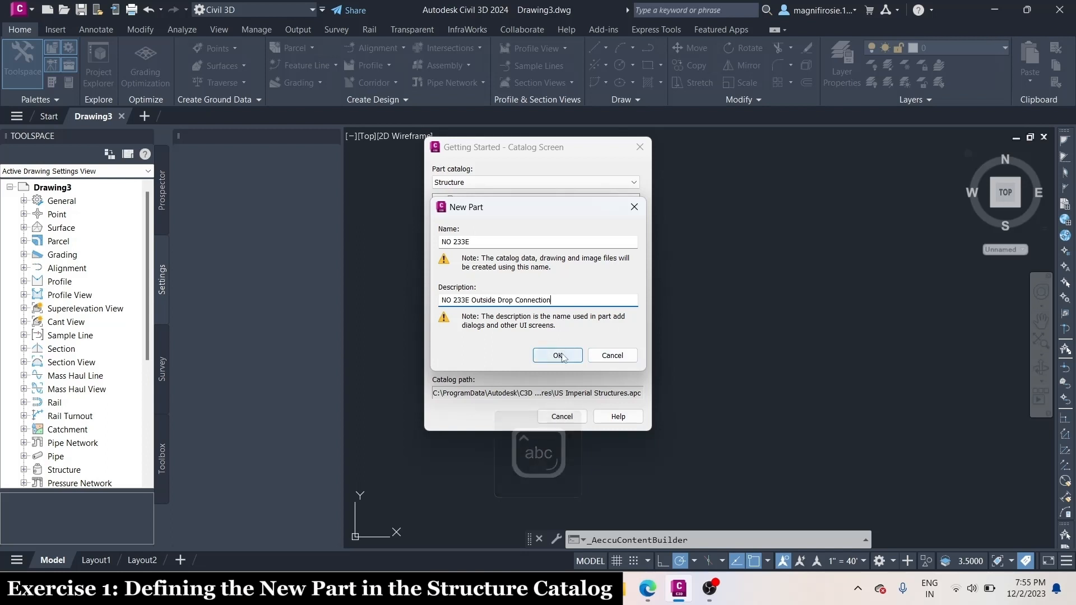
left_click(557, 355)
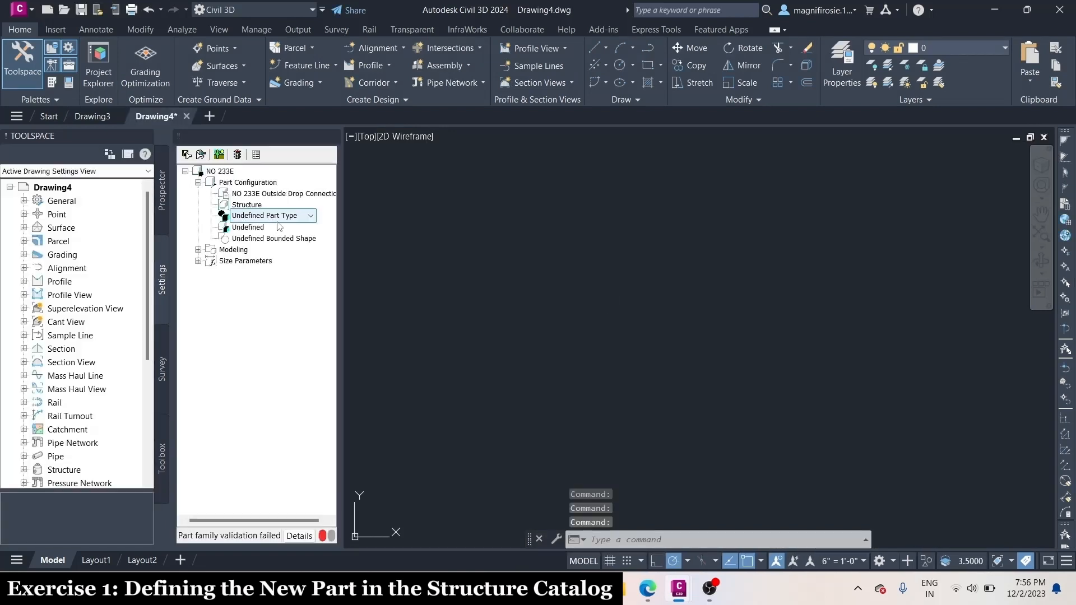
Configure the part as a Junction Structure named Manhole with a Cylinder bounded shape
left_click(310, 216)
left_click(268, 253)
double_click(249, 226)
key("Caps_Lock")
type("M")
key("Caps_Lock")
type("anhole")
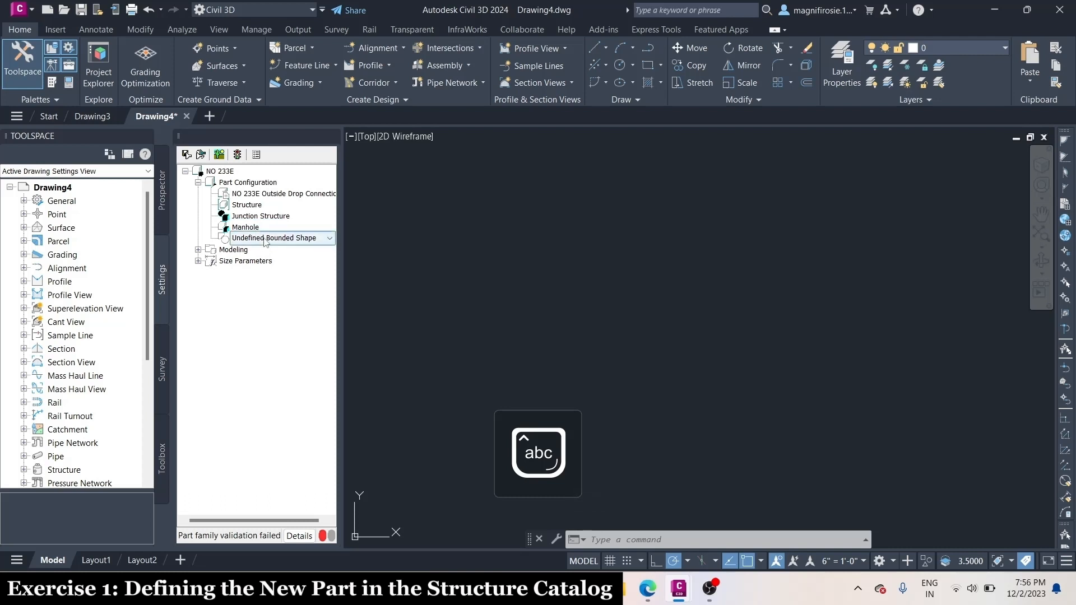
left_click(266, 241)
left_click(254, 266)
Add a work plane named Rim to the part's modeling data
left_click(198, 250)
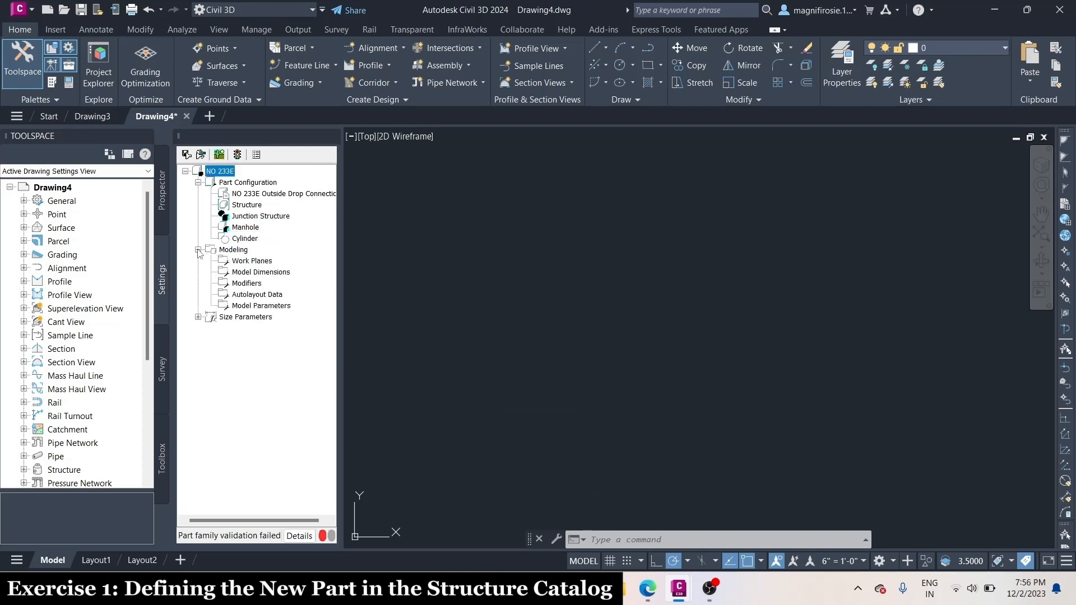
right_click(245, 263)
left_click(280, 271)
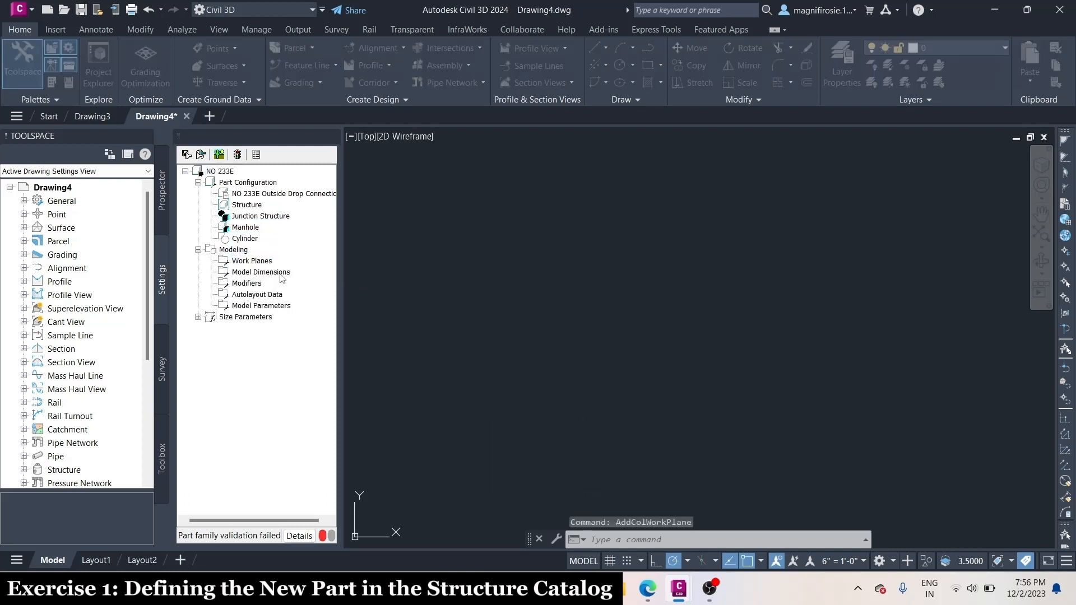
key("Caps_Lock")
type("Rim")
key("Return")
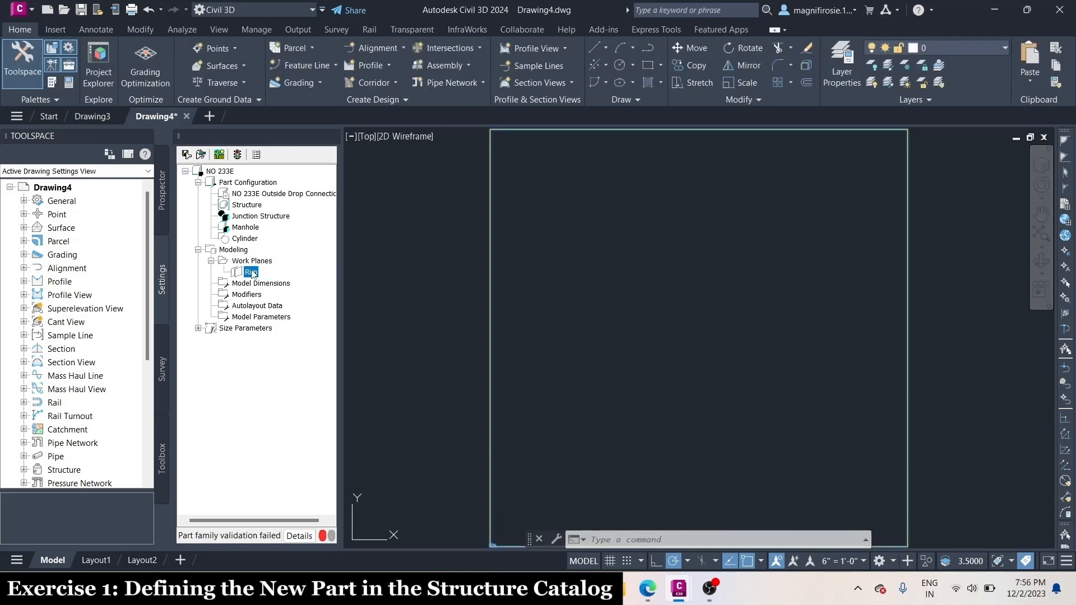
Add a point at 15,15 to the Rim work plane
right_click(251, 273)
mouse_move(314, 355)
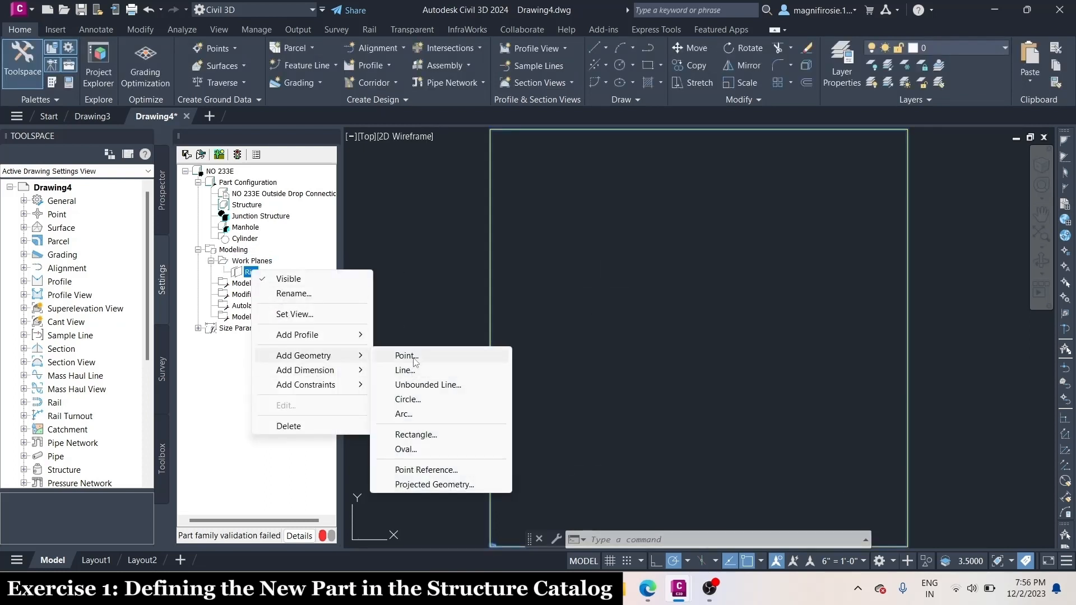
left_click(414, 358)
type("15,15")
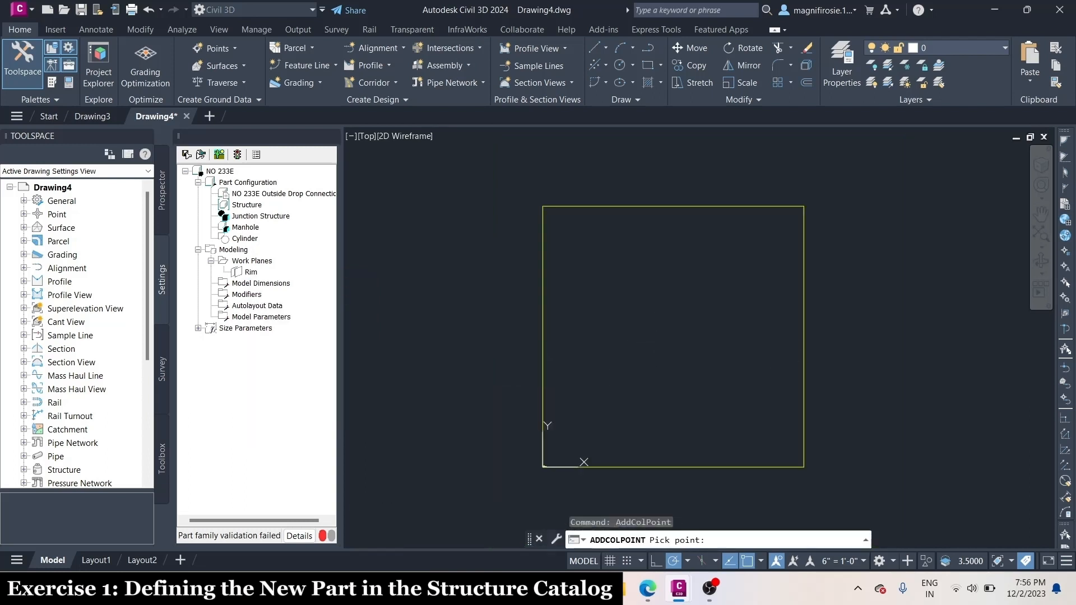
key("Return")
key("Escape")
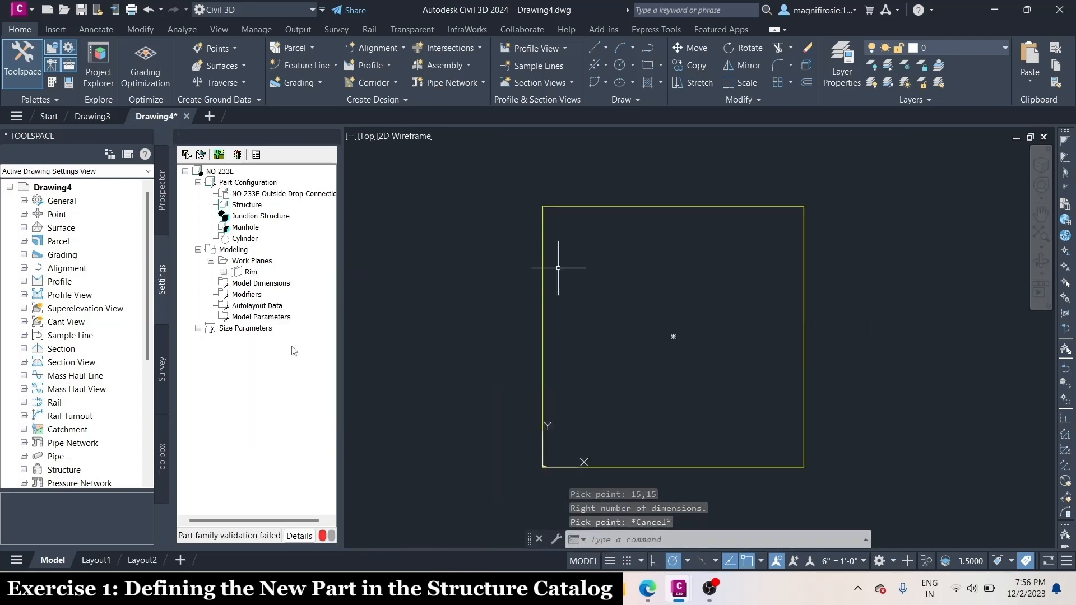
Create a Right work plane named Vertical Axis and save the part
right_click(259, 261)
left_click(313, 267)
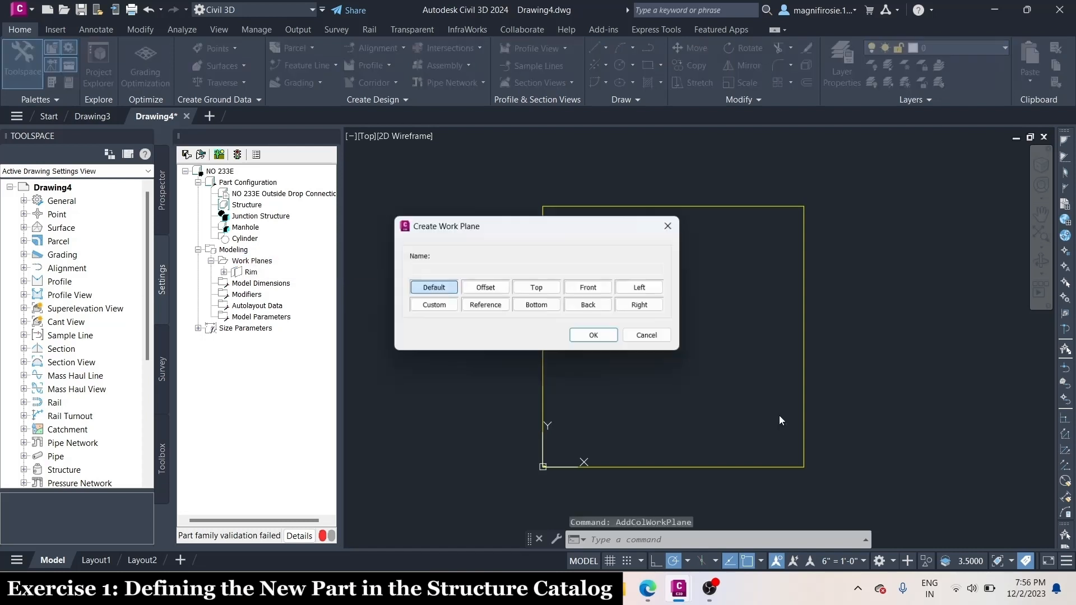
left_click(644, 305)
type("Vertical Axis")
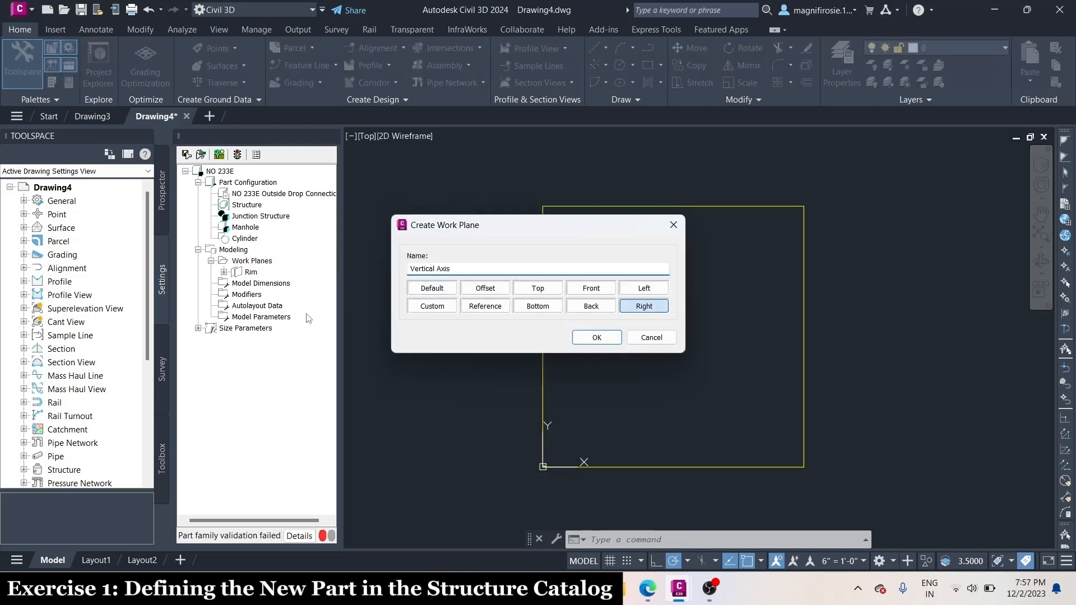
left_click(590, 342)
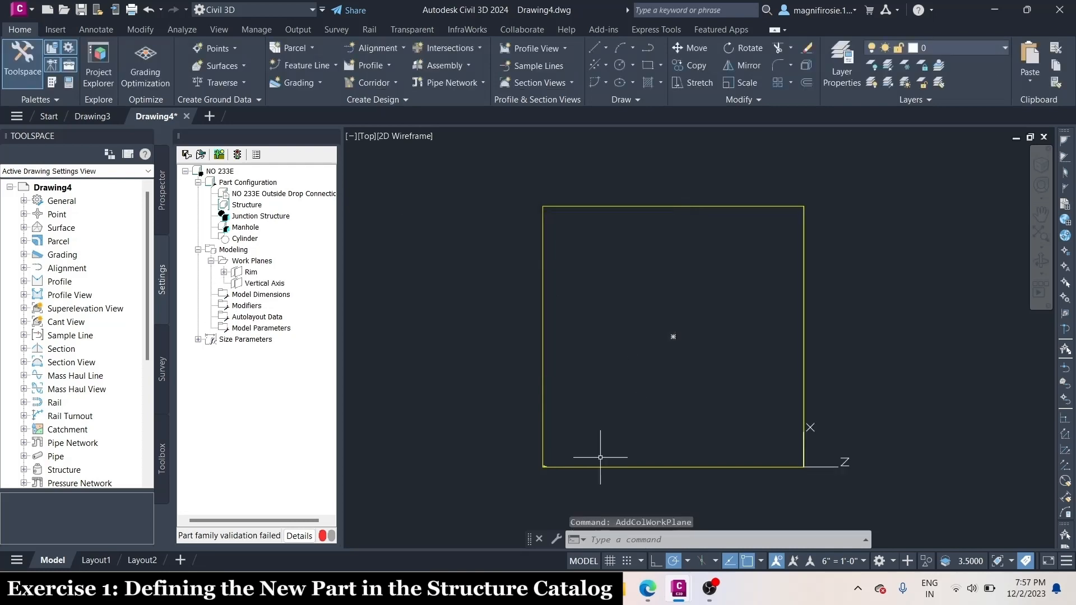
left_click(186, 155)
left_click(573, 308)
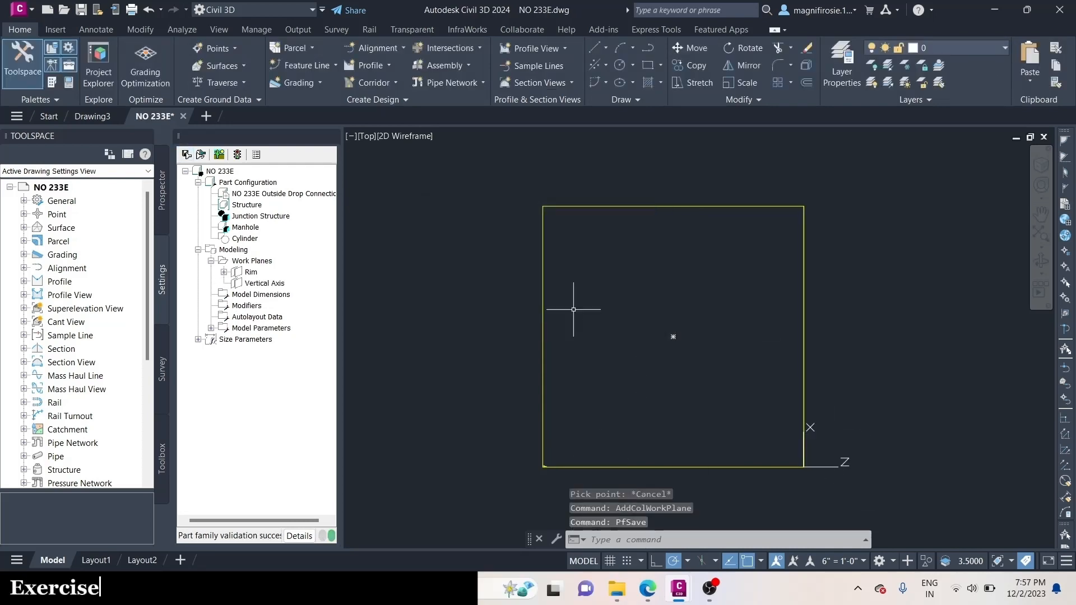
Set the view to the Vertical Axis work plane, leaving drawing space below its boundary square
left_click(251, 261)
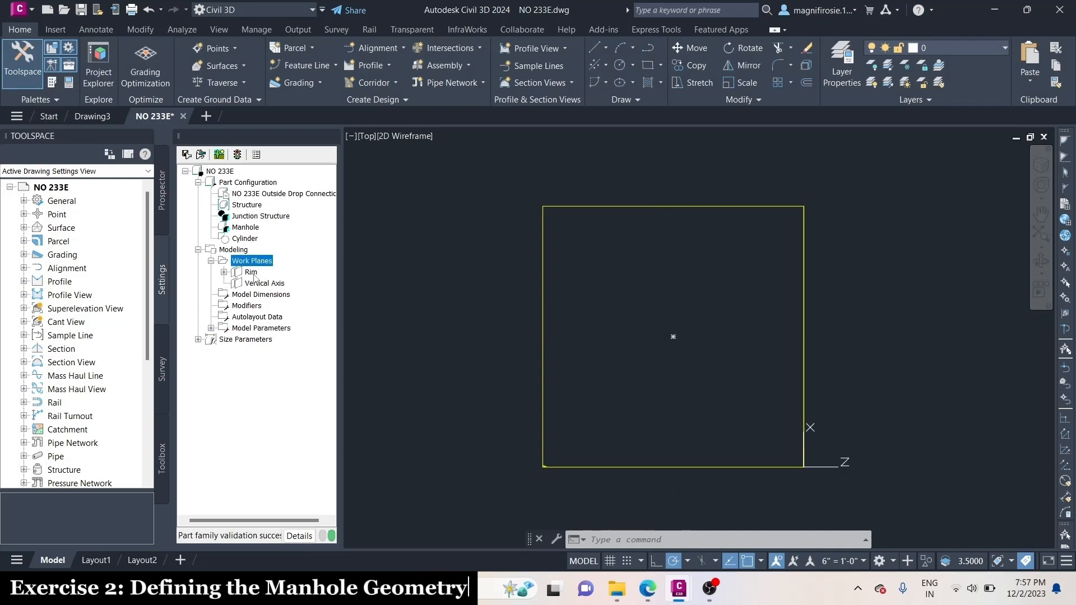
right_click(253, 283)
left_click(297, 329)
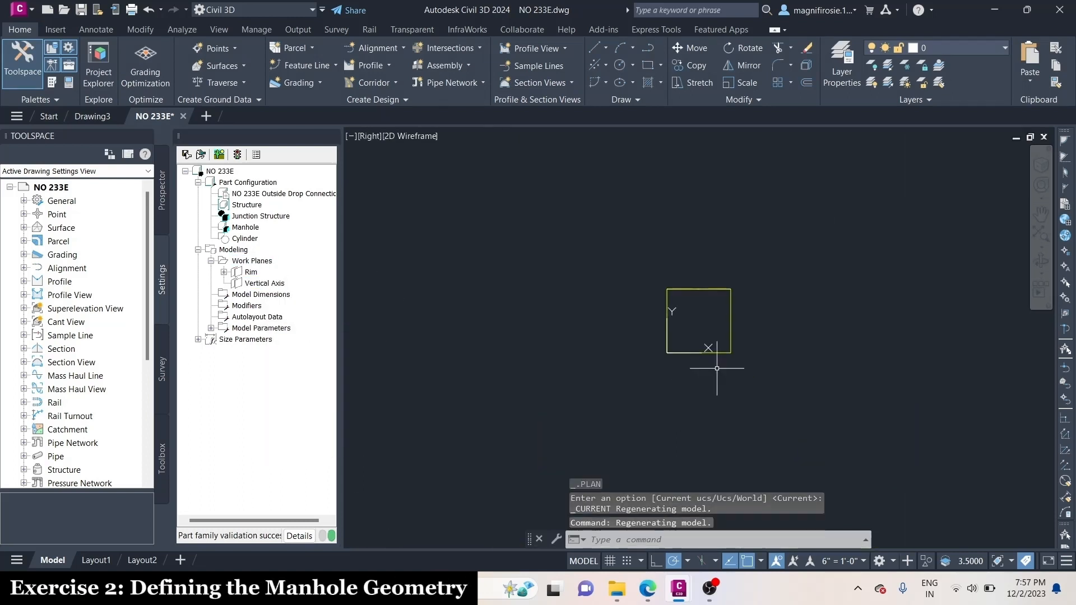
middle_click_drag(717, 368, 755, 230)
On the Vertical Axis plane, draw five connected 24-unit line segments straight down from the midpoint of the boundary's top edge
right_click(264, 283)
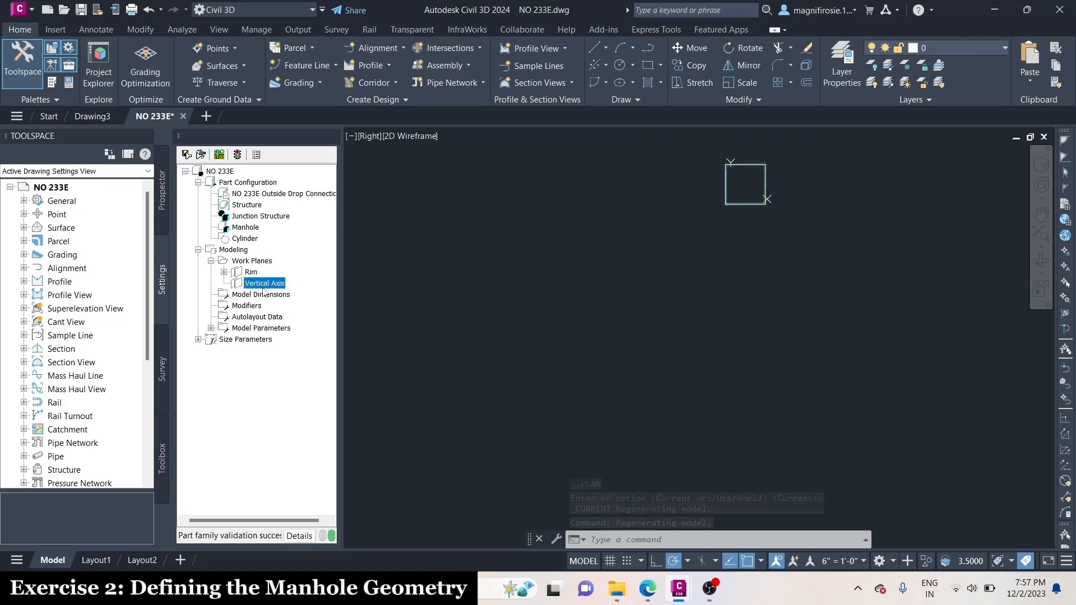
mouse_move(327, 379)
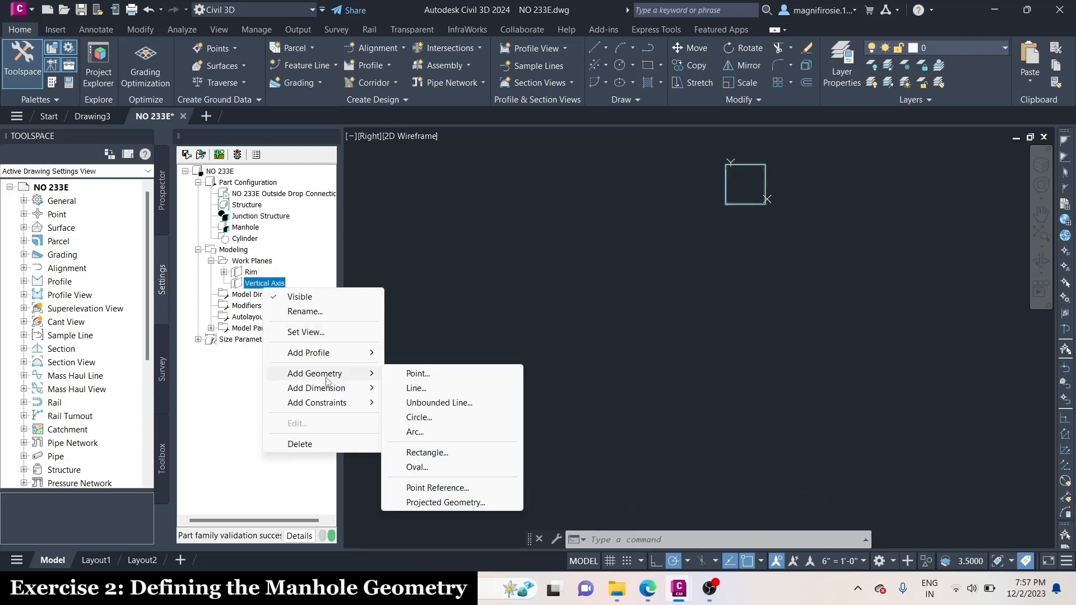
left_click(416, 388)
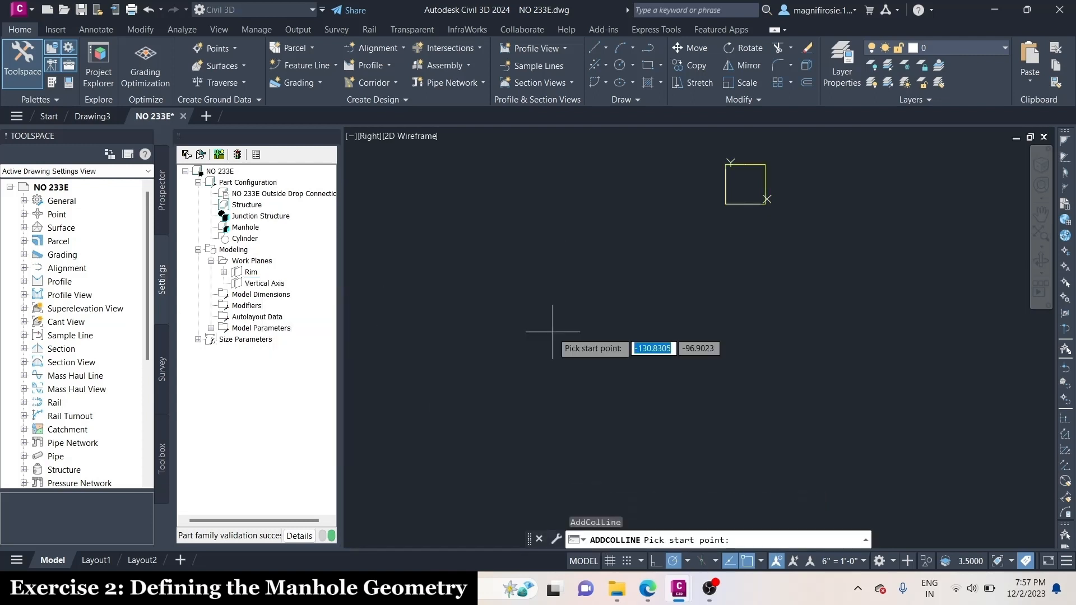
left_click(745, 164)
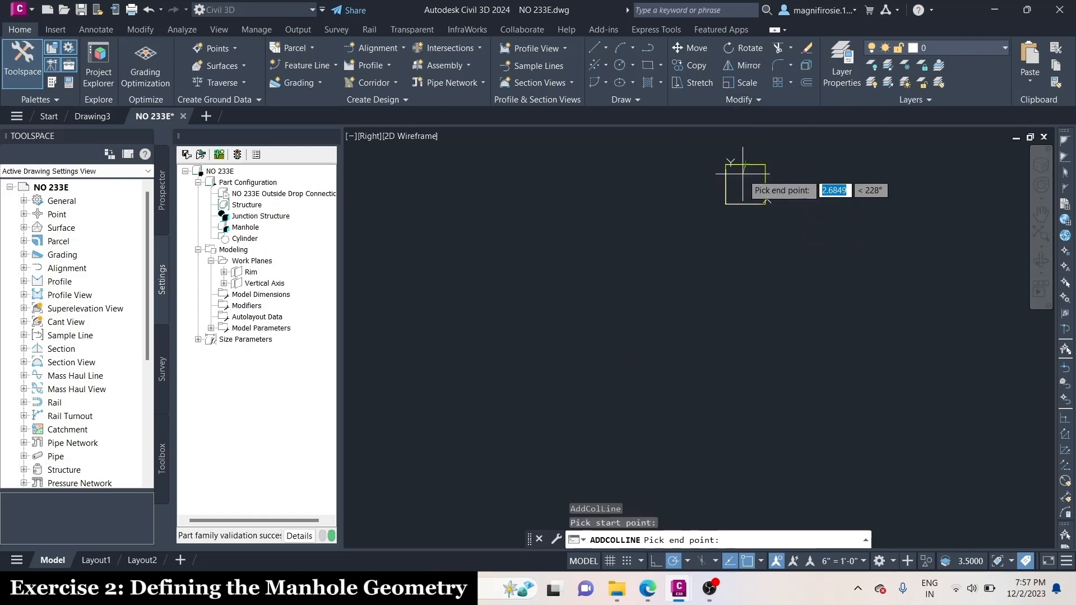
type("f")
key("Return")
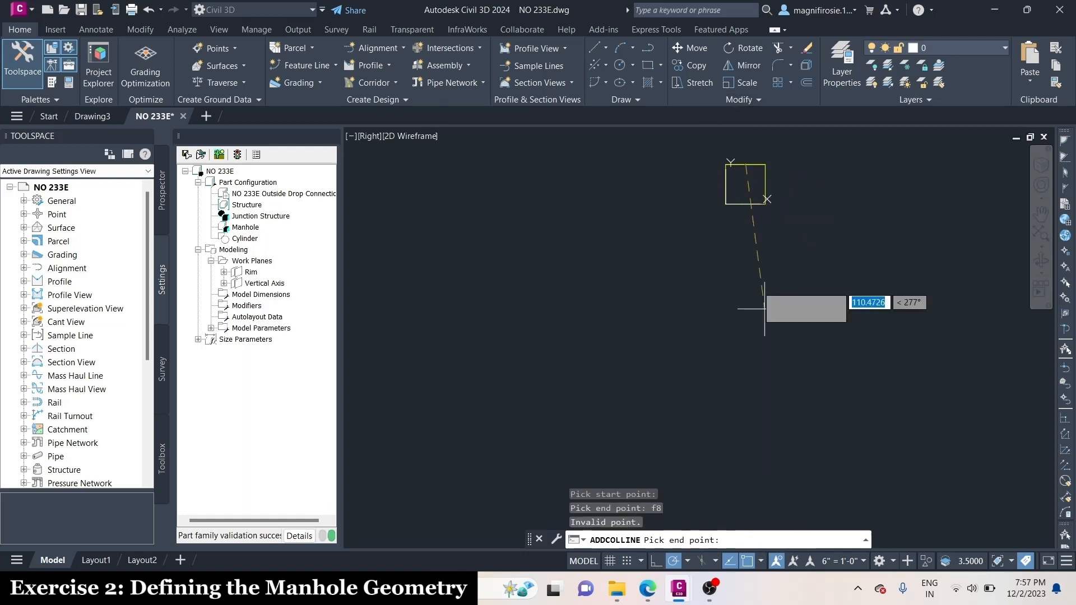
type("24")
key("Return")
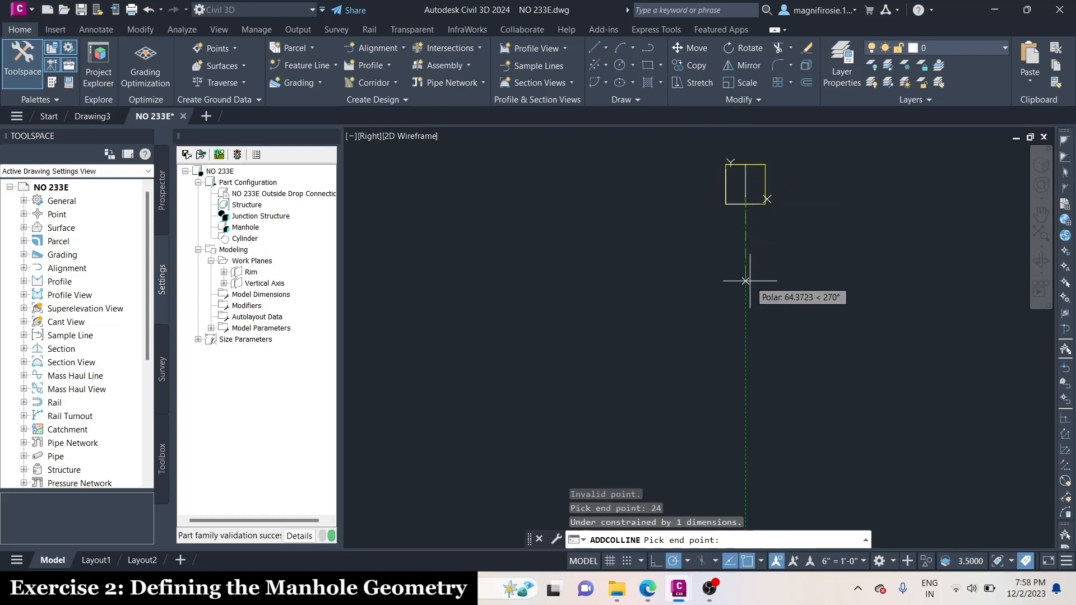
type("24")
key("Return")
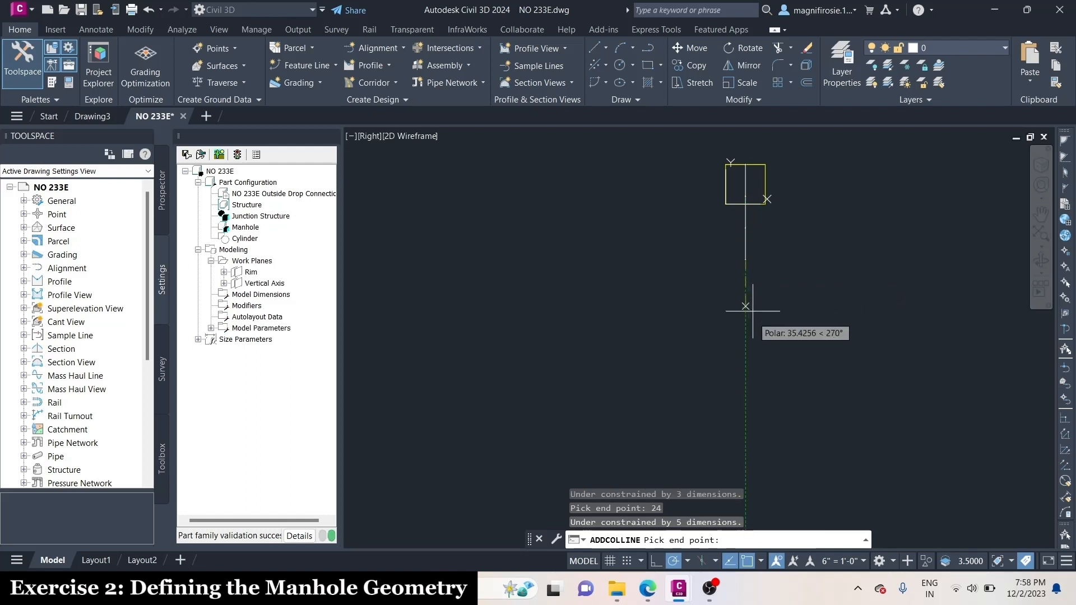
type("24")
key("Return")
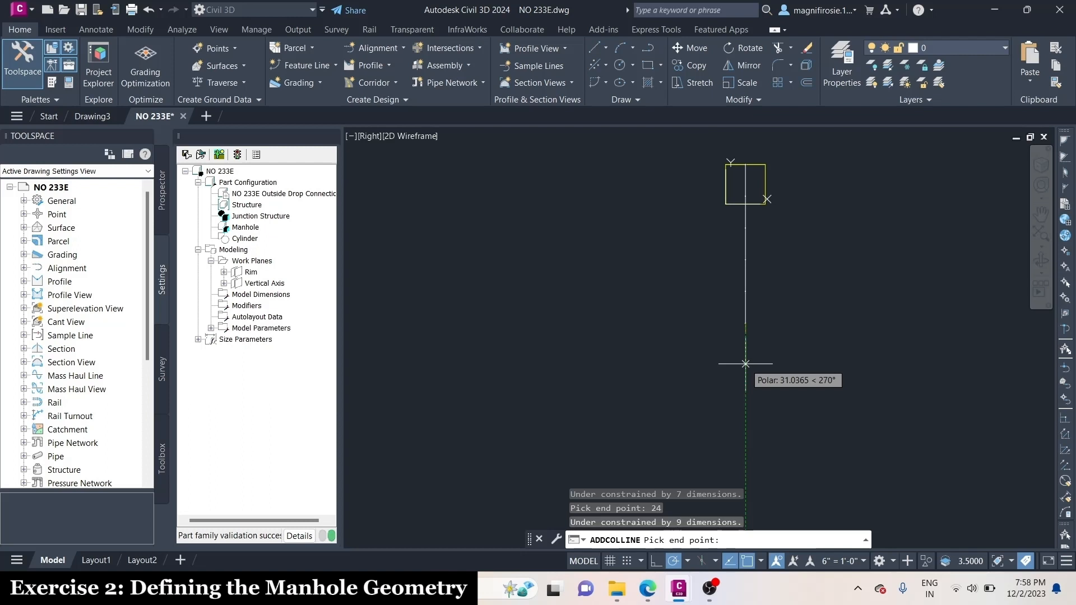
key("Return")
scroll(752, 243, "up", 4)
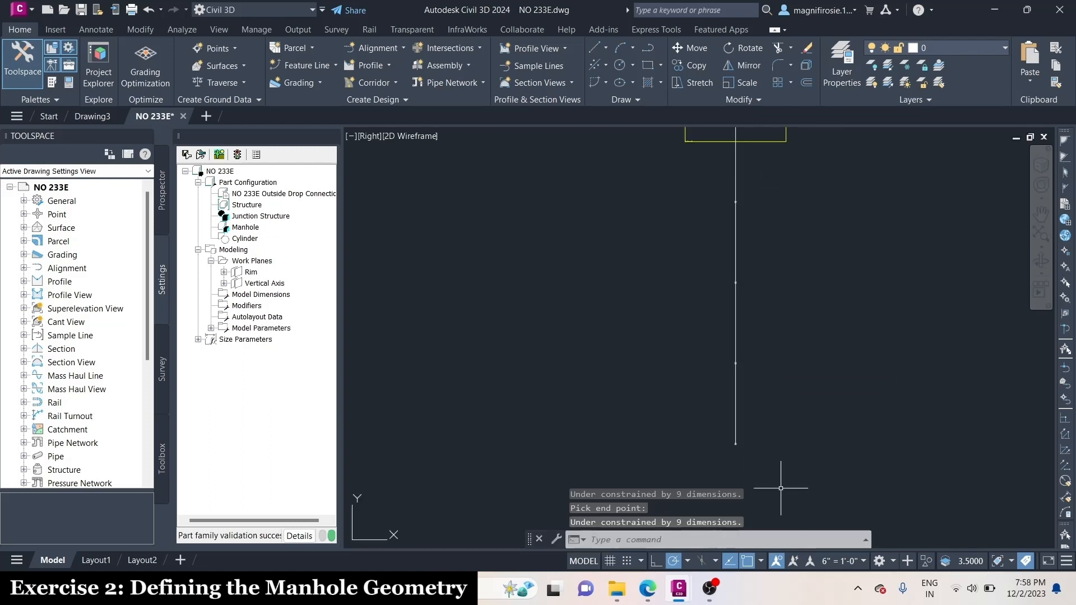
Add a horizontal line running left from the lower end of the third vertical segment
scroll(780, 487, "down", 2)
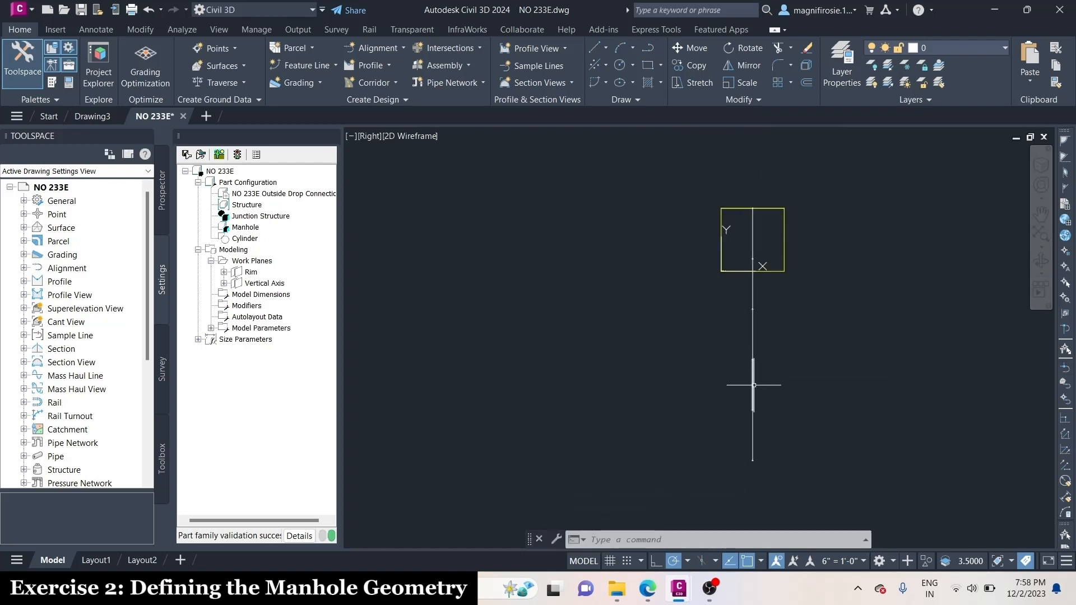
scroll(771, 446, "up", 2)
right_click(272, 284)
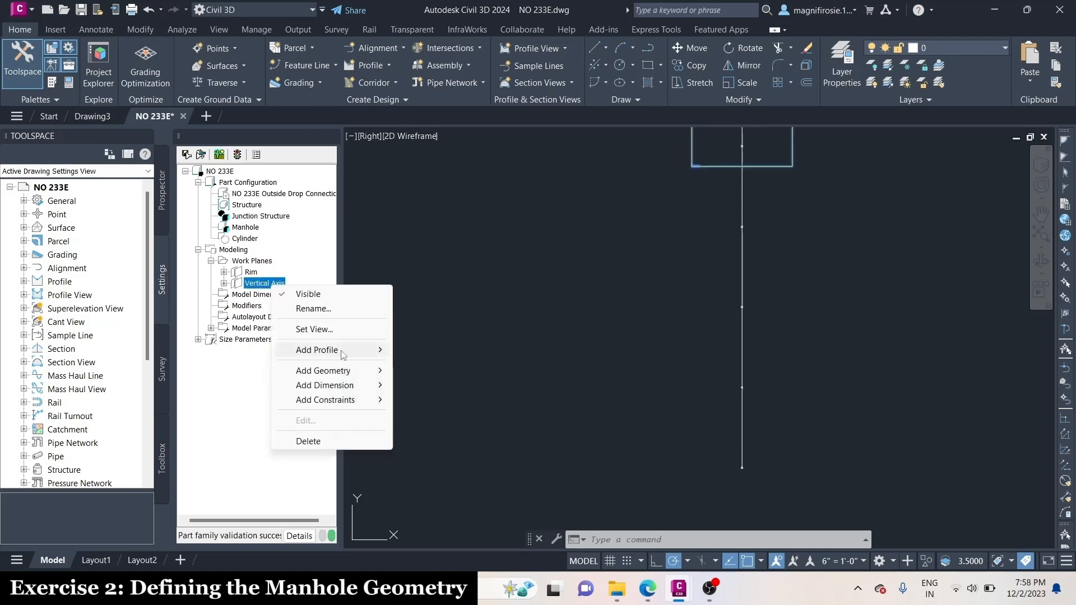
mouse_move(353, 375)
left_click(424, 385)
left_click(742, 306)
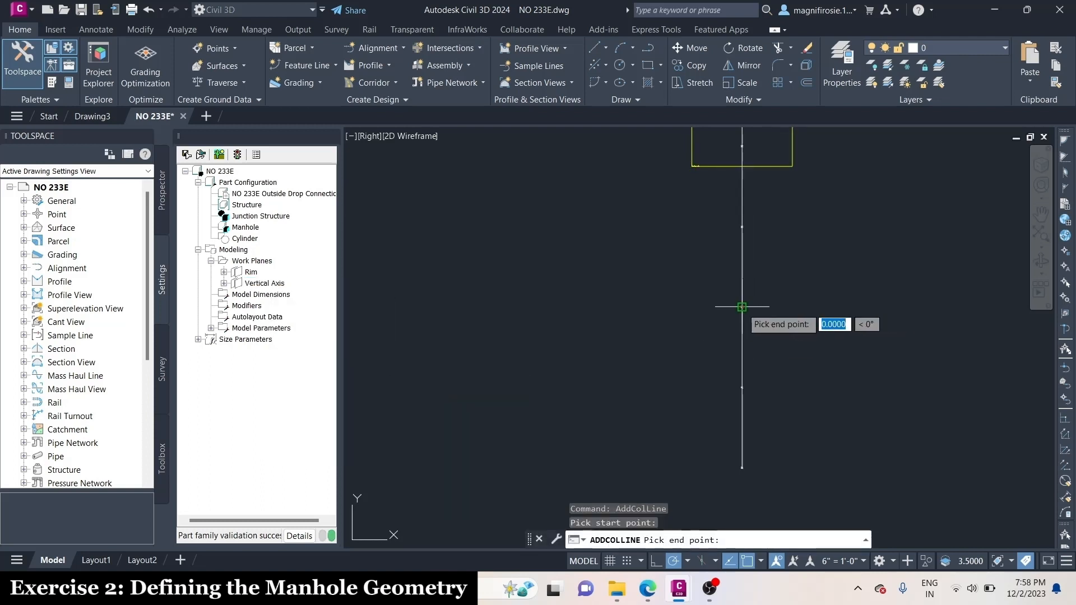
key("Return")
key("Return")
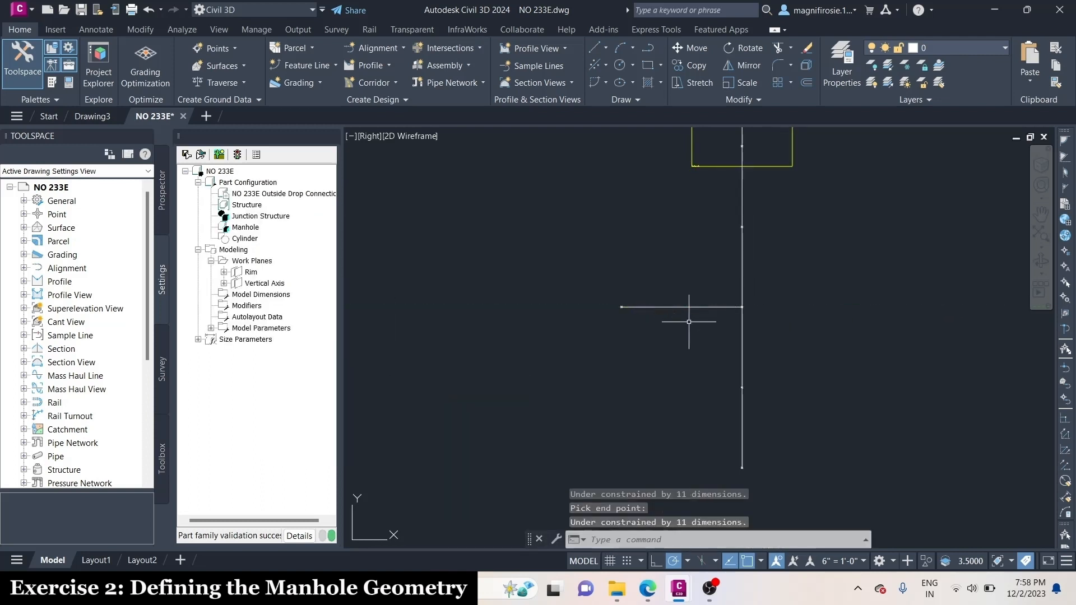
Add a horizontal line running left from the lower end of the fourth segment, as long as the horizontal line above
right_click(263, 287)
mouse_move(337, 371)
left_click(424, 384)
left_click(741, 387)
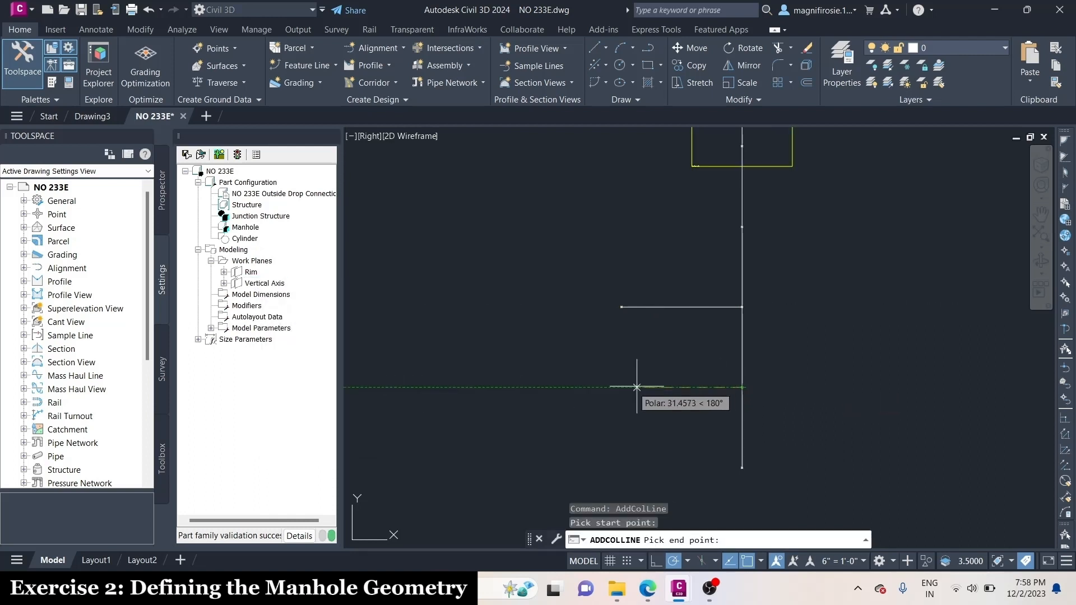
key("Return")
key("Return")
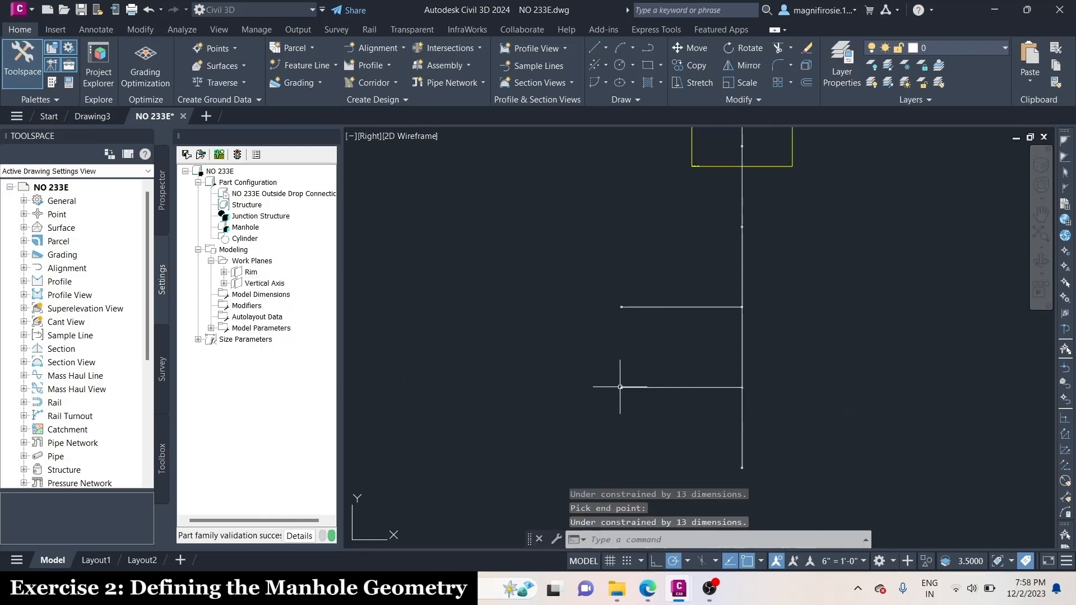
On the Vertical Axis plane, draw a vertical line beyond the horizontals' free ends, up to the upper one's level, and a short horizontal line leftward from its top
scroll(664, 368, "up", 2)
left_click(761, 561)
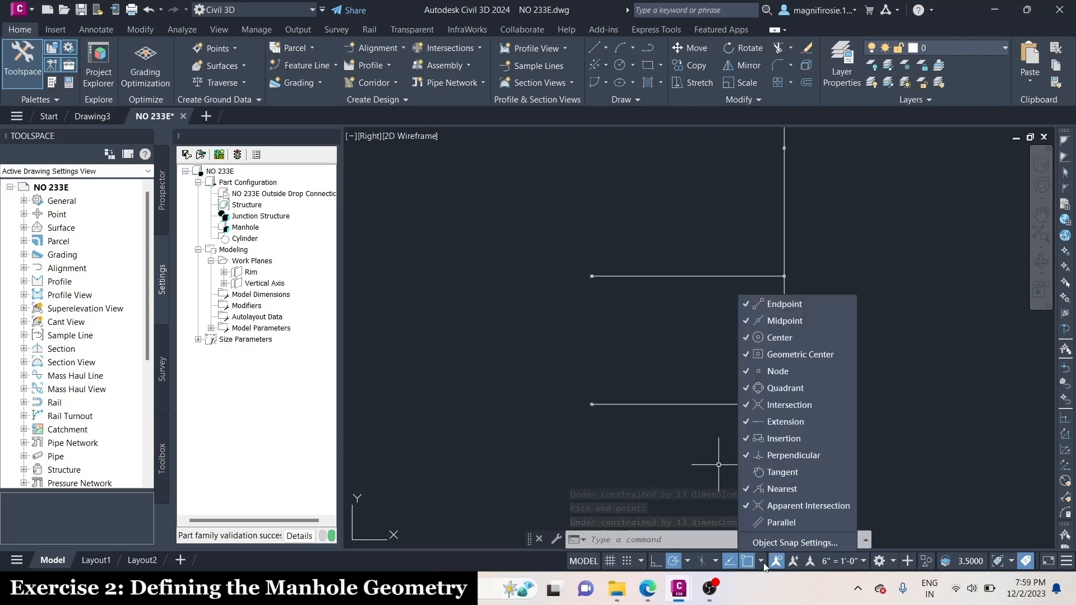
left_click(762, 562)
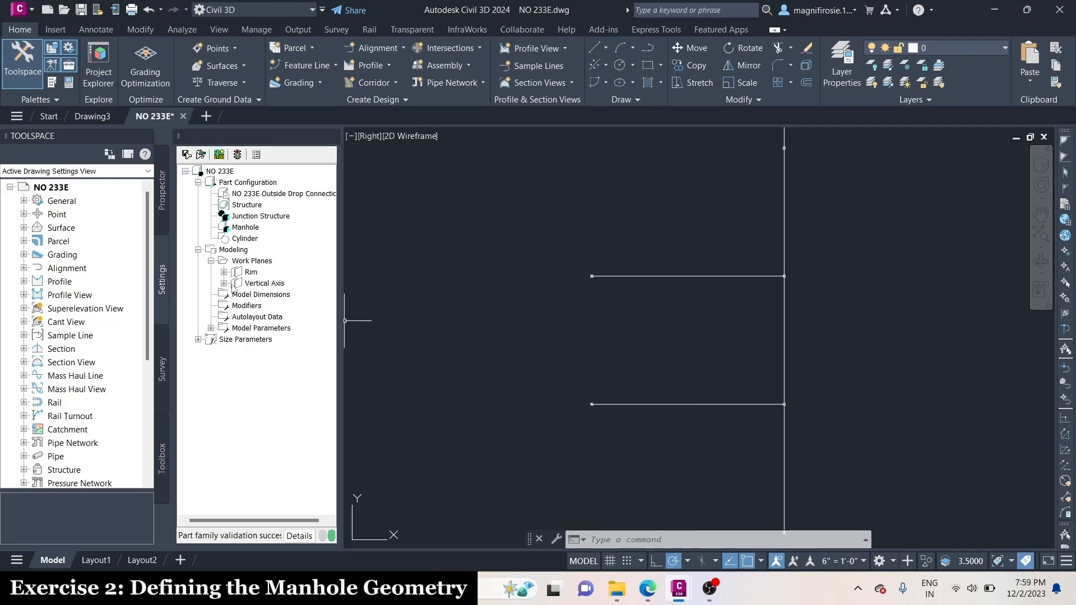
right_click(263, 283)
mouse_move(336, 362)
left_click(424, 380)
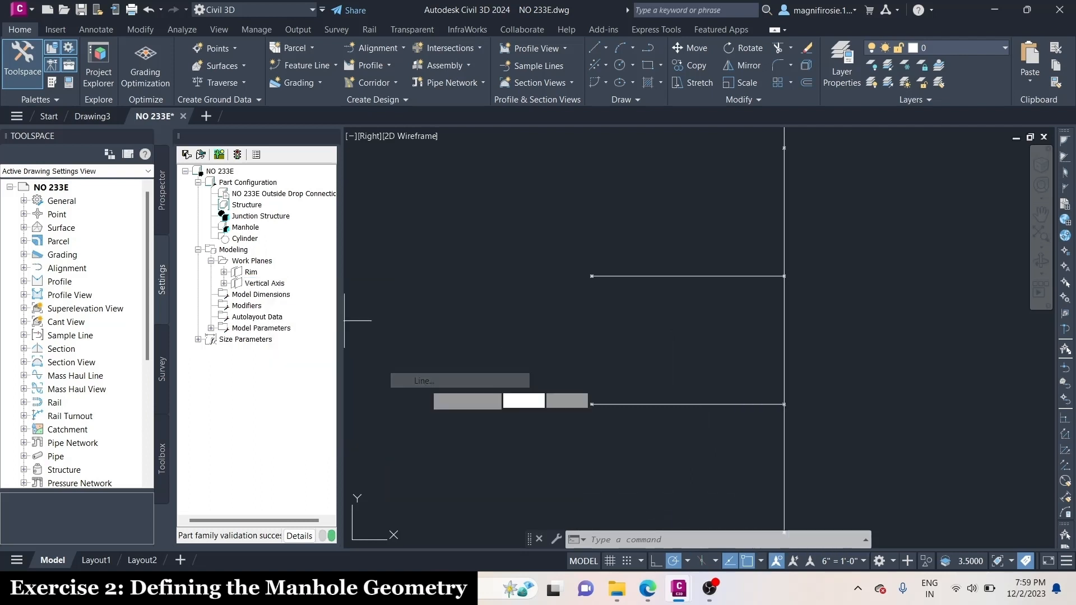
left_click(555, 384)
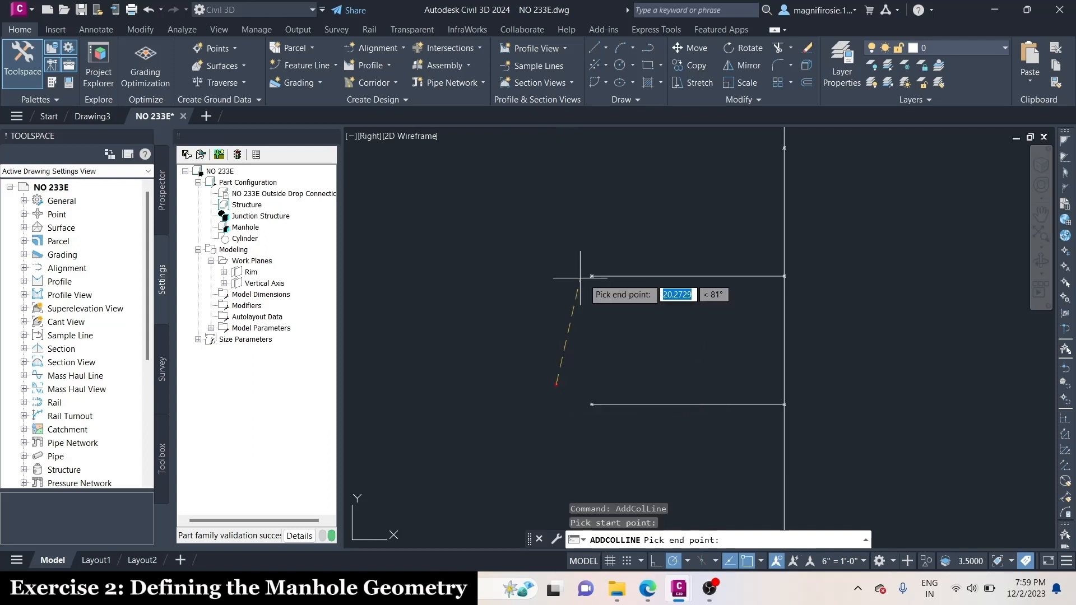
left_click(556, 276)
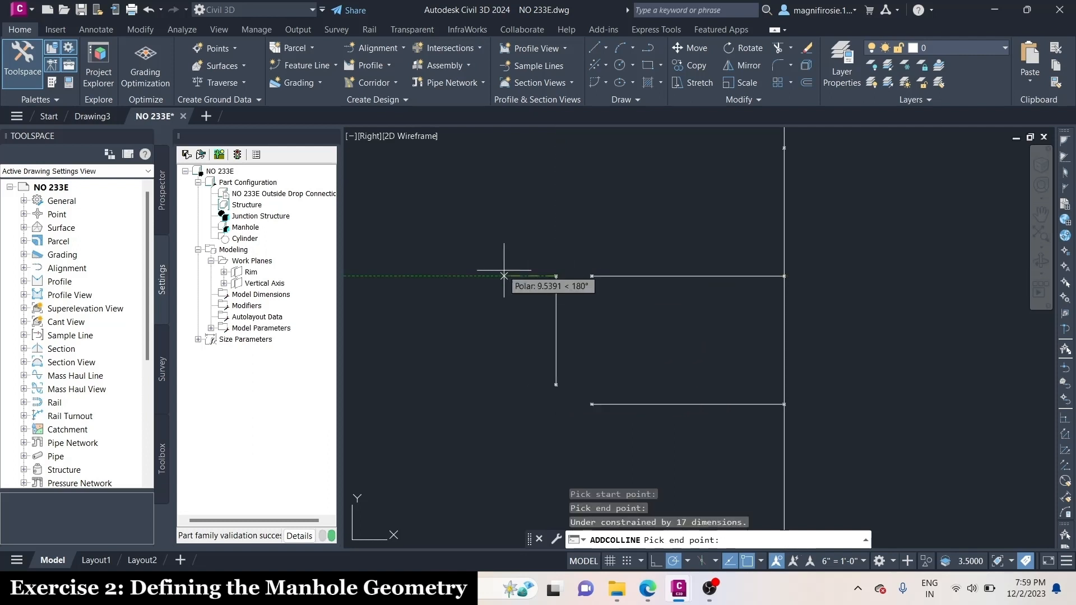
left_click(479, 276)
key("Return")
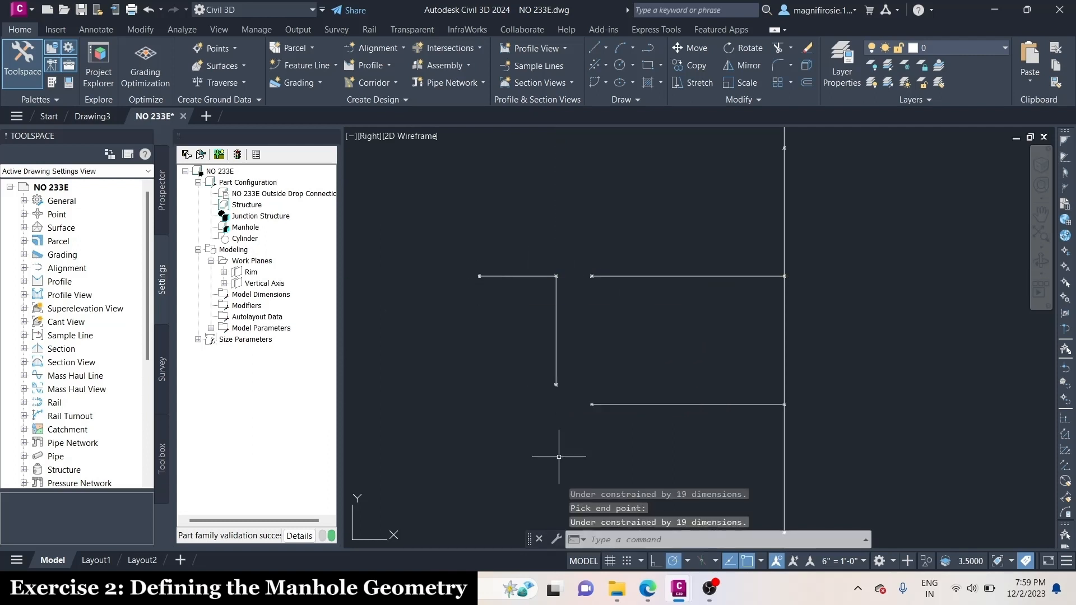
Draw an arc from the free end of the lower horizontal line to the bottom of the offset vertical line, bulging down and left
right_click(263, 283)
mouse_move(314, 368)
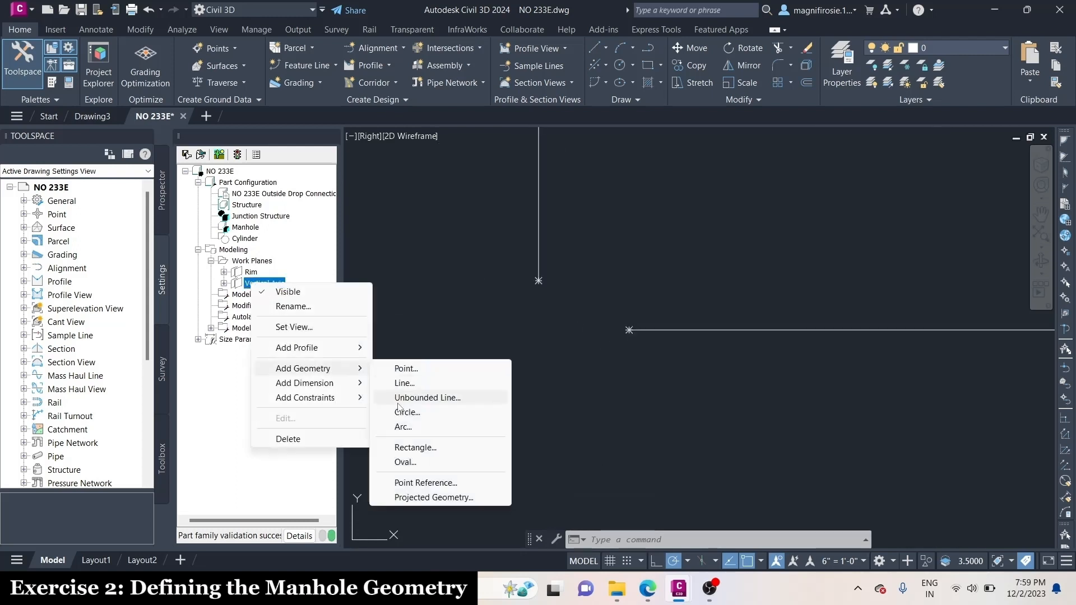
left_click(403, 427)
left_click(644, 329)
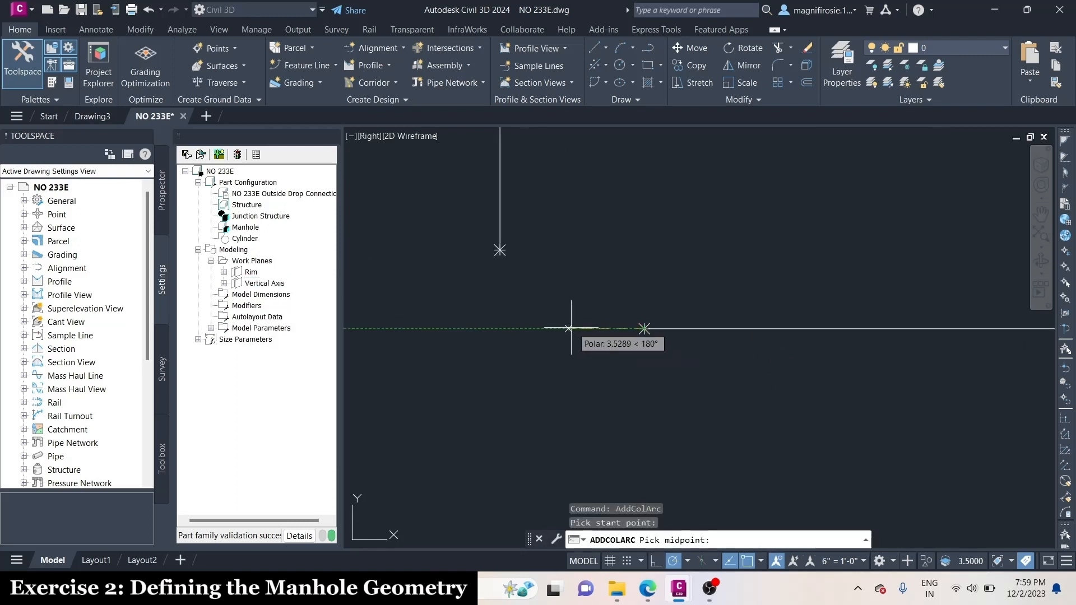
left_click(535, 303)
left_click(500, 250)
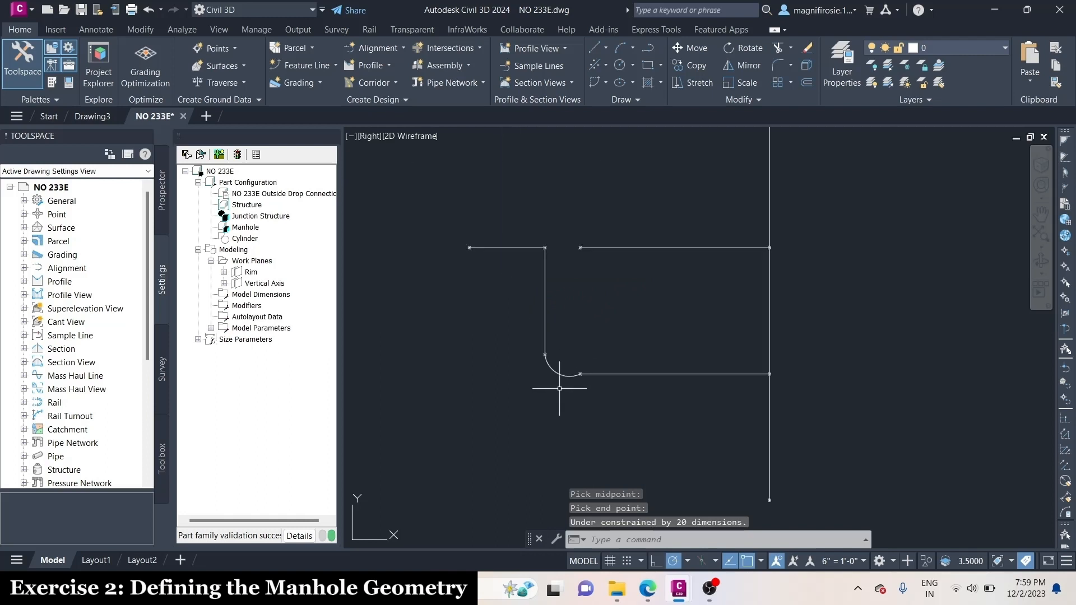
key("Return")
key("Escape")
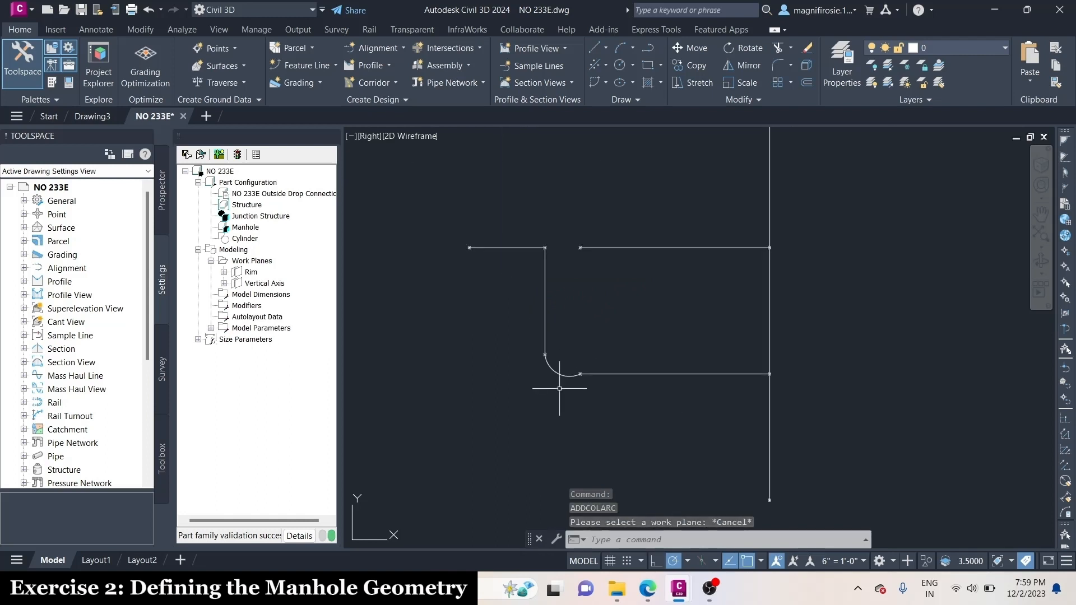
Add a parallel constraint between the fifth and fourth segments of the main vertical line
right_click(278, 284)
mouse_move(342, 406)
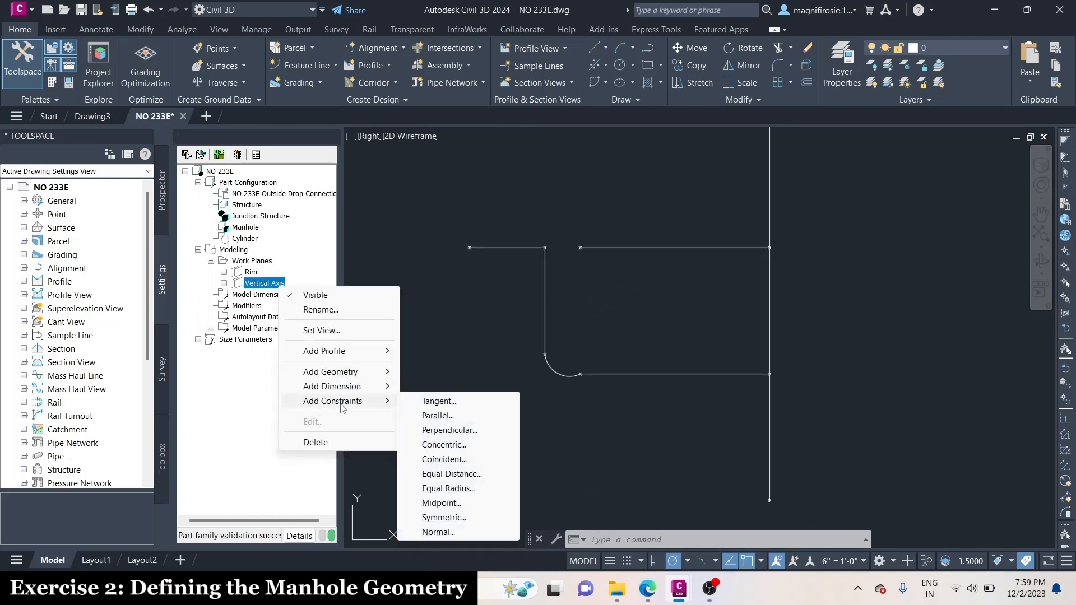
left_click(437, 415)
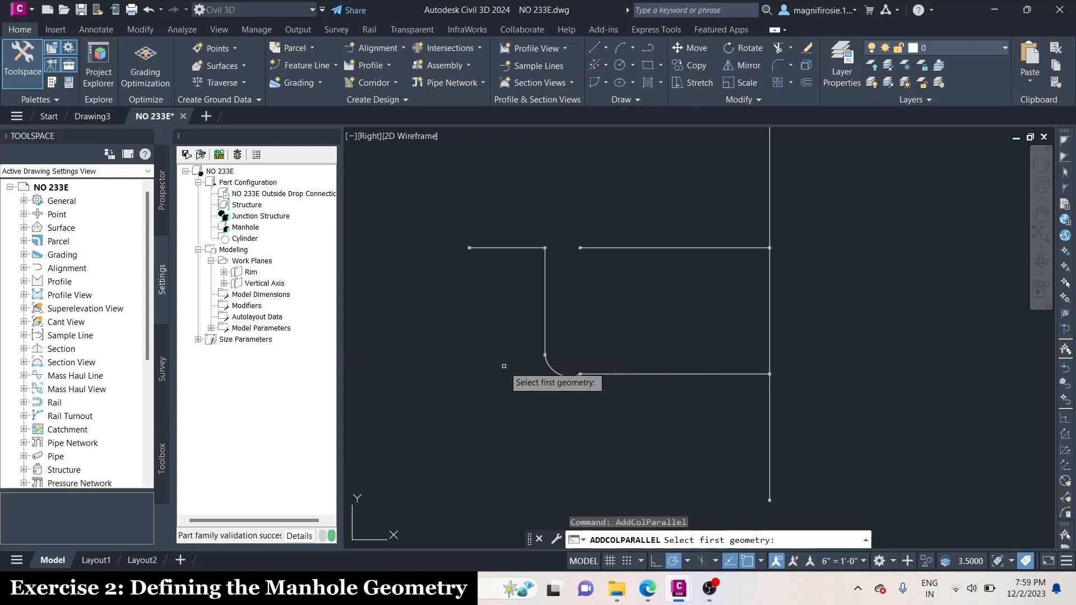
scroll(504, 365, "down", 2)
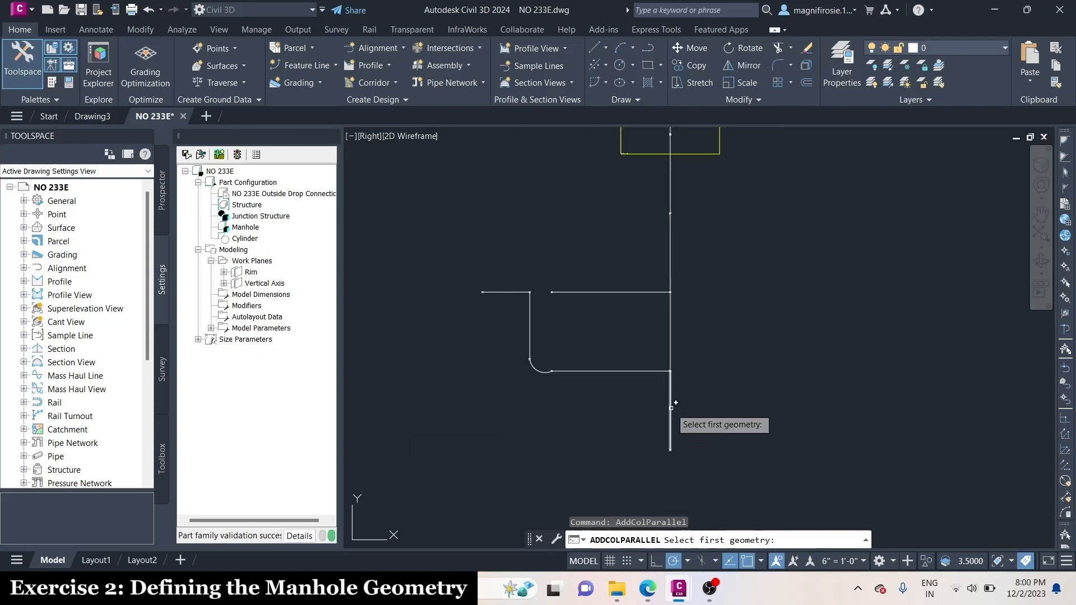
left_click(671, 331)
left_click(671, 332)
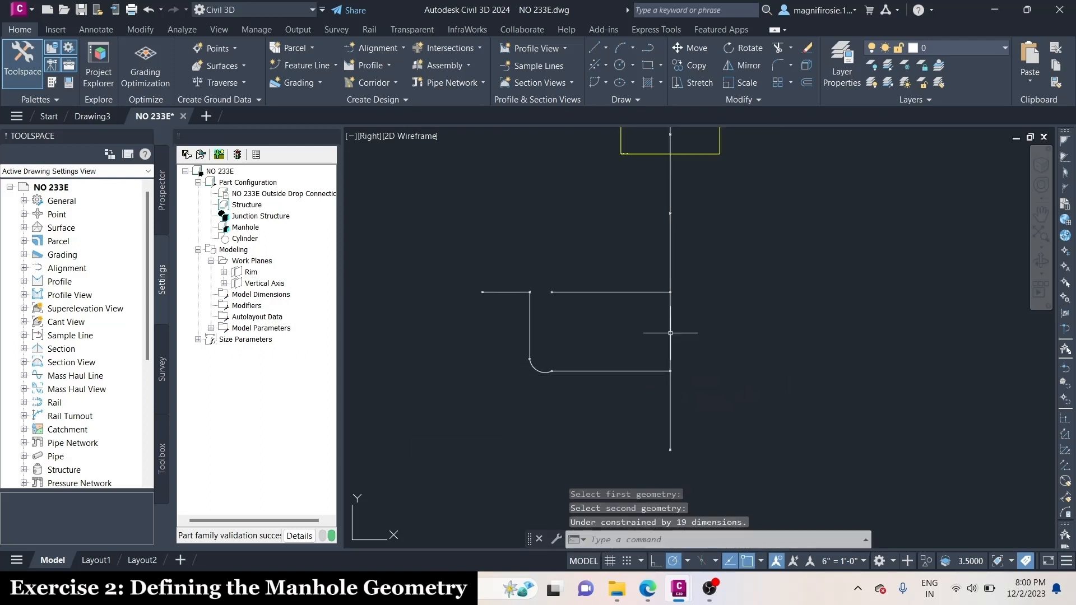
Constrain the fourth and third segments of the main vertical line to be parallel
right_click(264, 283)
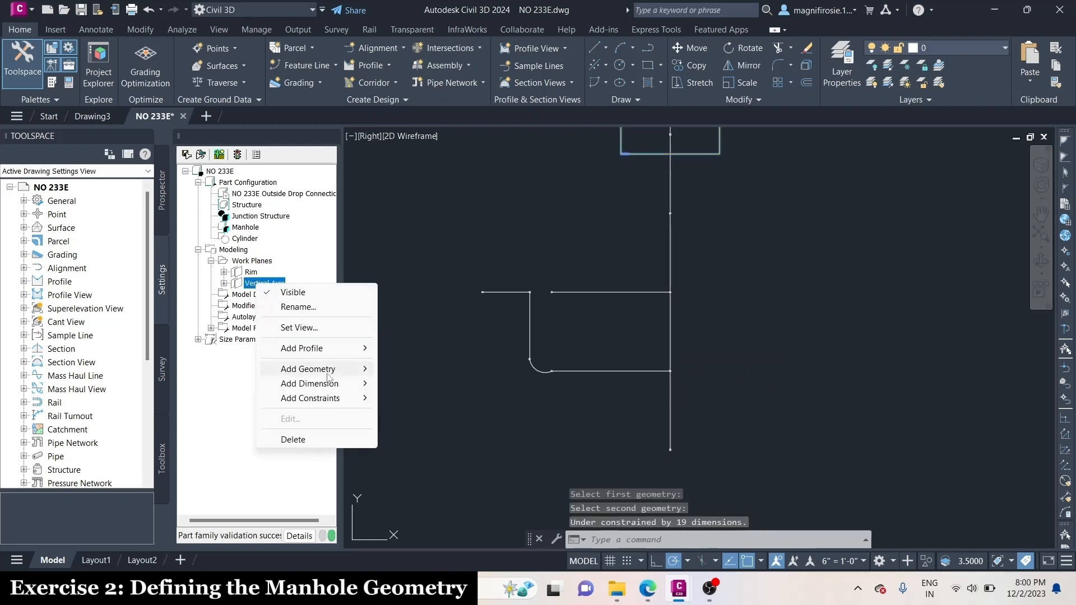
mouse_move(314, 398)
left_click(412, 412)
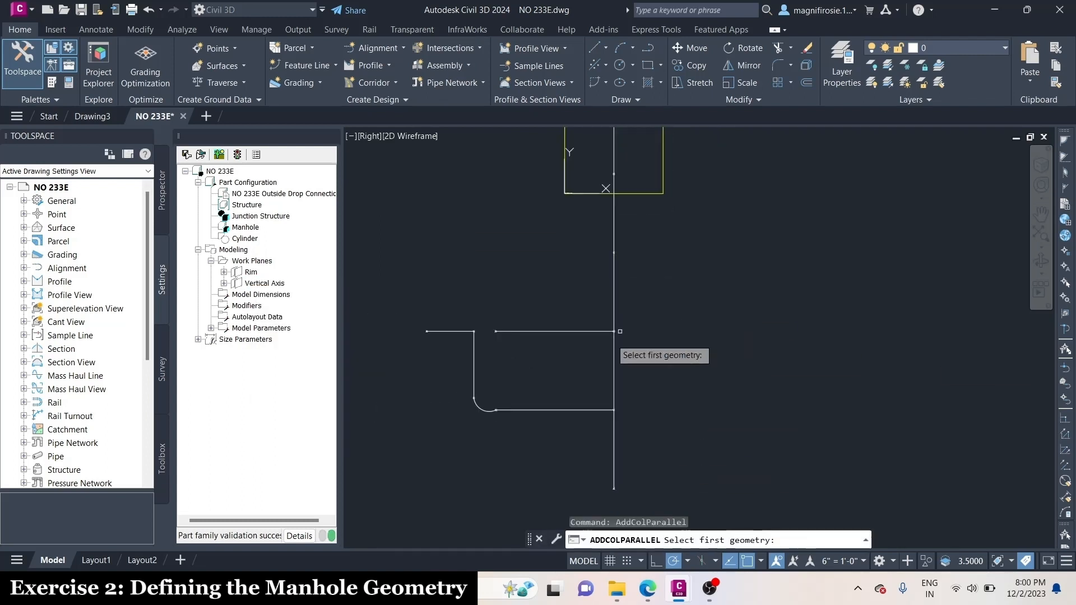
left_click(620, 331)
left_click(615, 275)
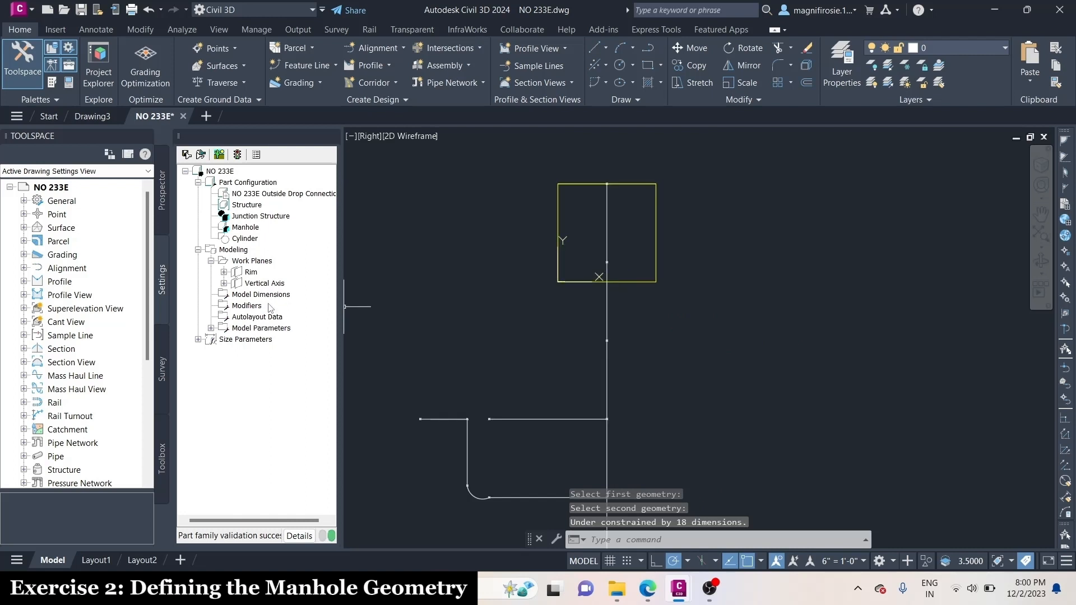
Add a parallel constraint between the third and second segments of the main vertical line
right_click(261, 283)
mouse_move(314, 398)
left_click(415, 416)
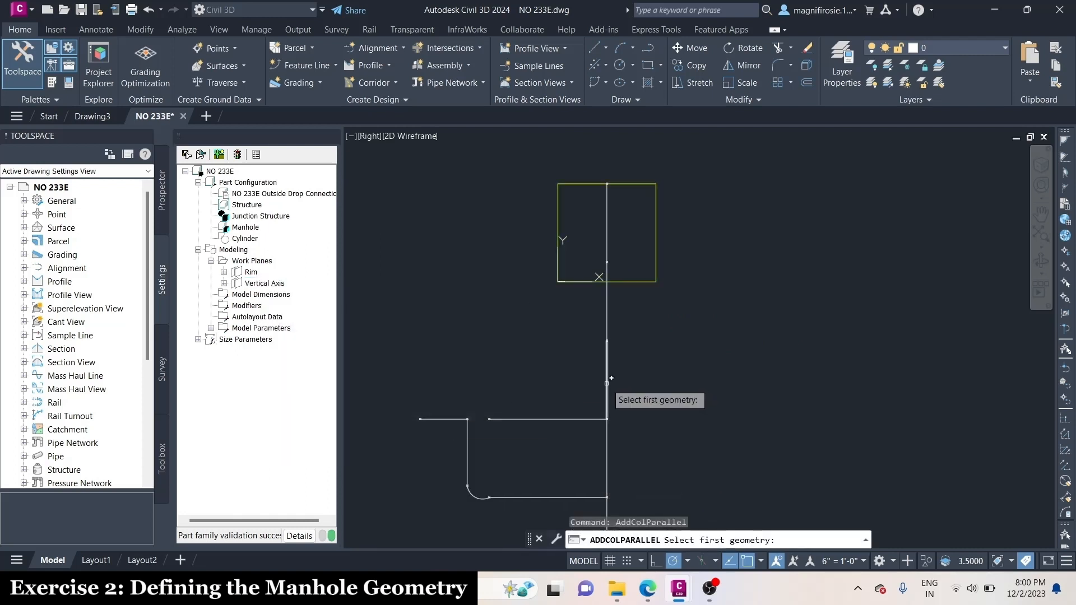
left_click(630, 393)
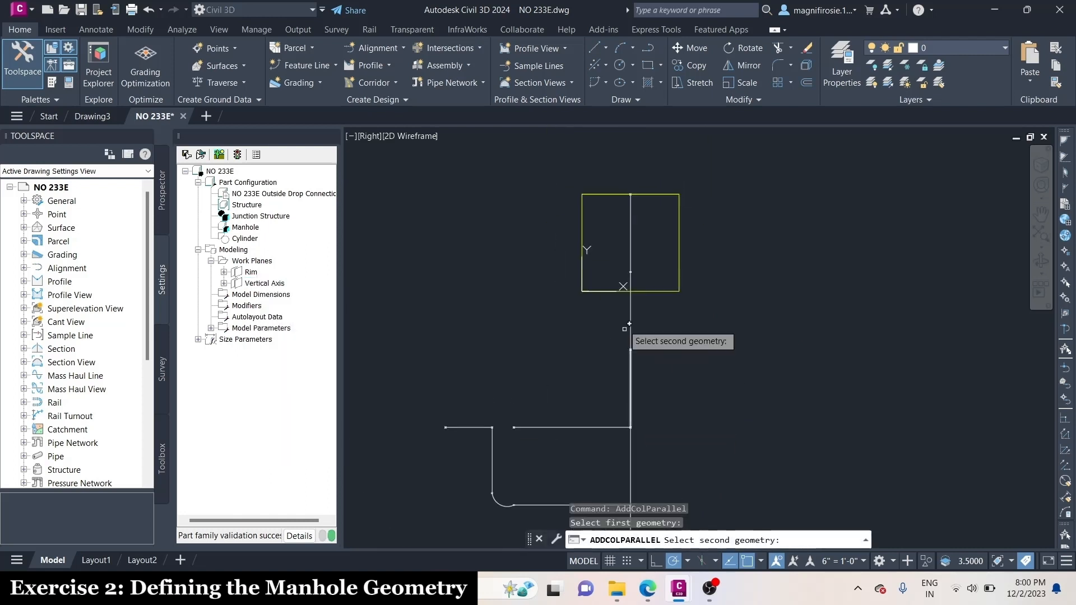
left_click(630, 323)
Constrain the second and first segments of the main vertical line to be parallel
right_click(269, 288)
mouse_move(313, 397)
left_click(417, 413)
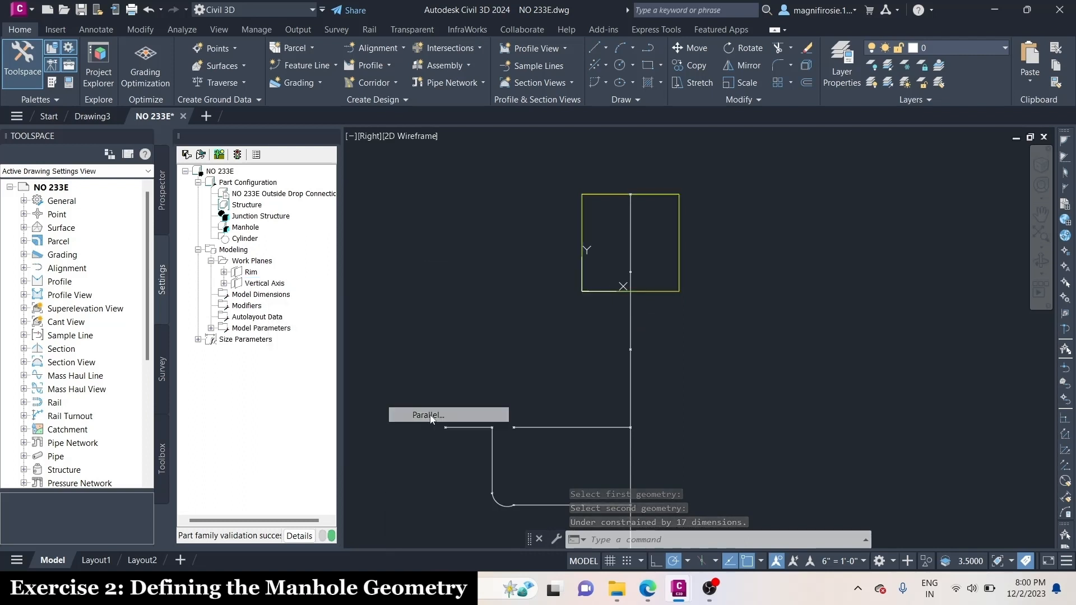
left_click(631, 313)
left_click(631, 238)
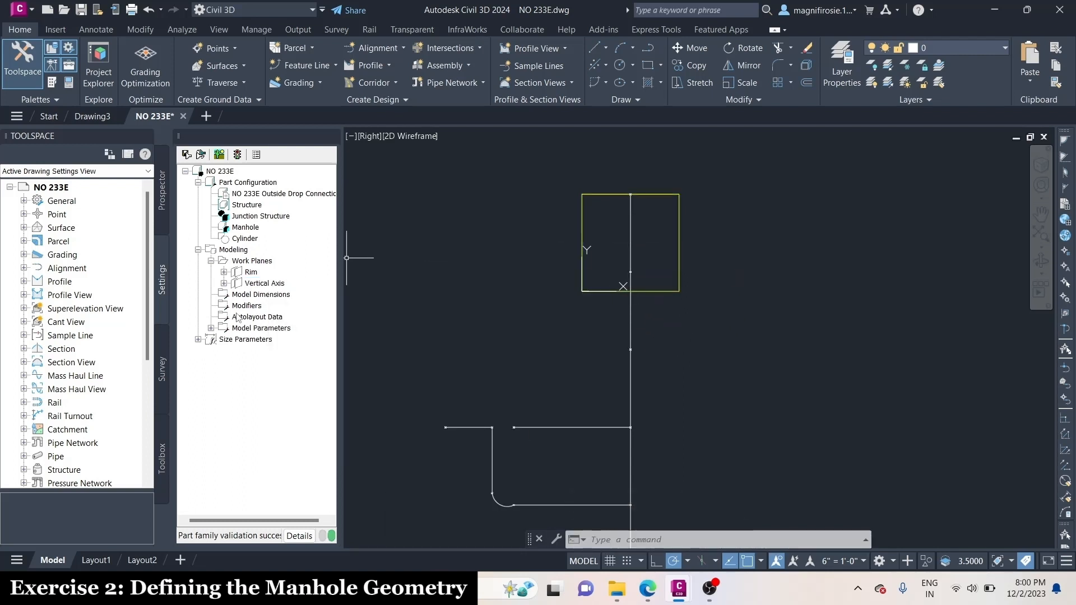
Look at the geometry in the SW Isometric and Top views, and return to the Right view
left_click(218, 29)
left_click(233, 49)
left_click(168, 108)
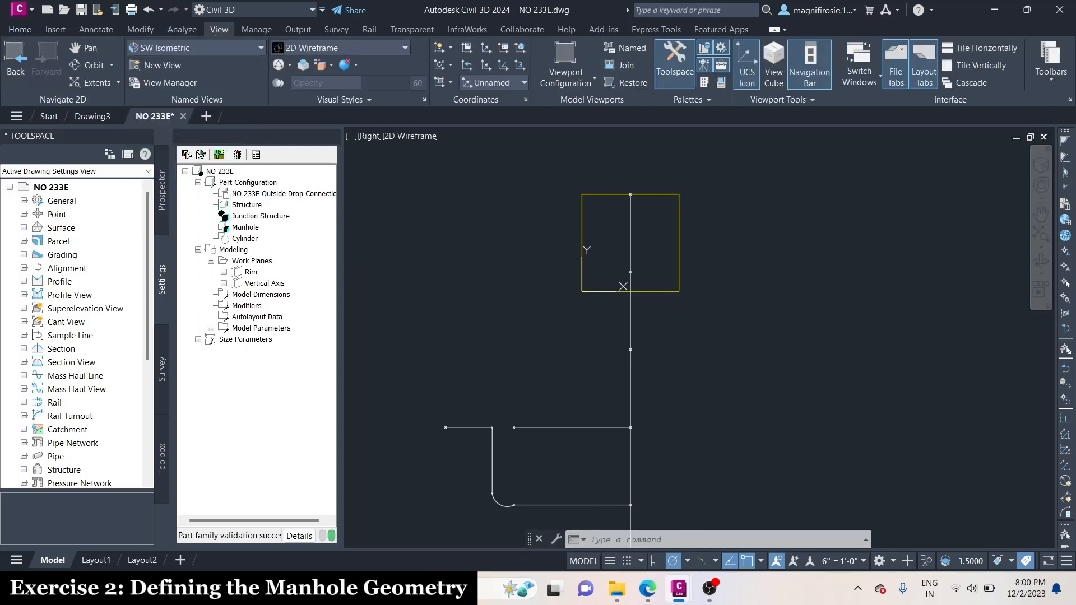
left_click(201, 47)
left_click(180, 61)
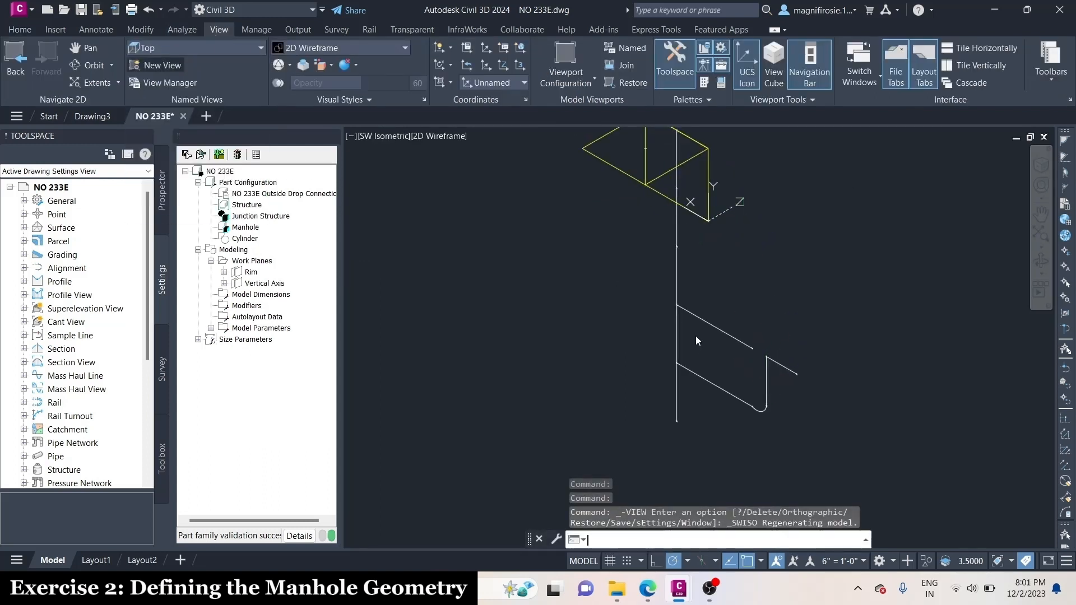
left_click(194, 48)
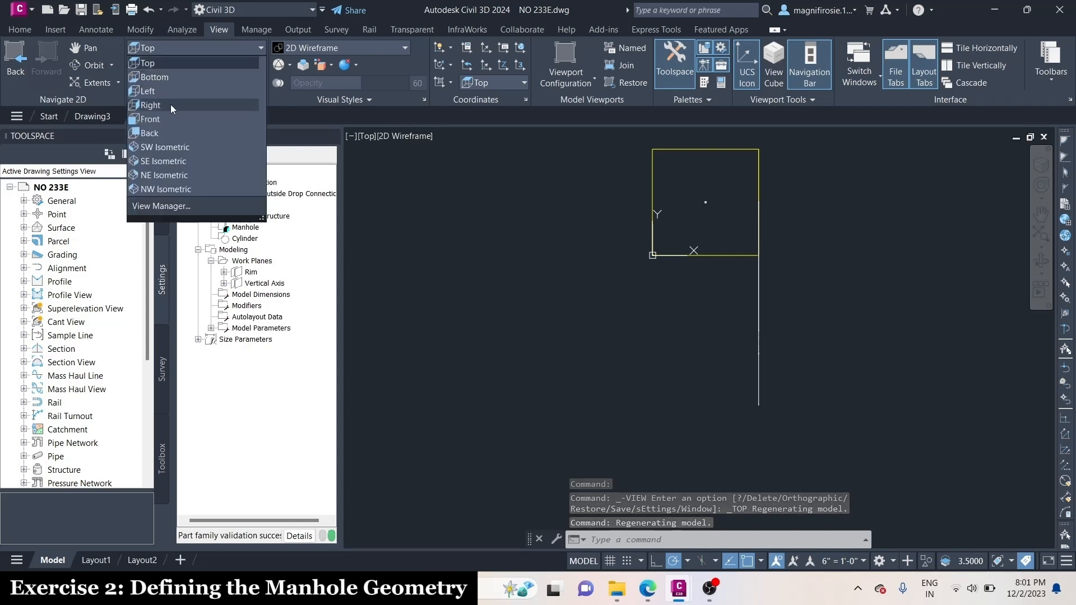
left_click(174, 84)
scroll(714, 423, "down", 2)
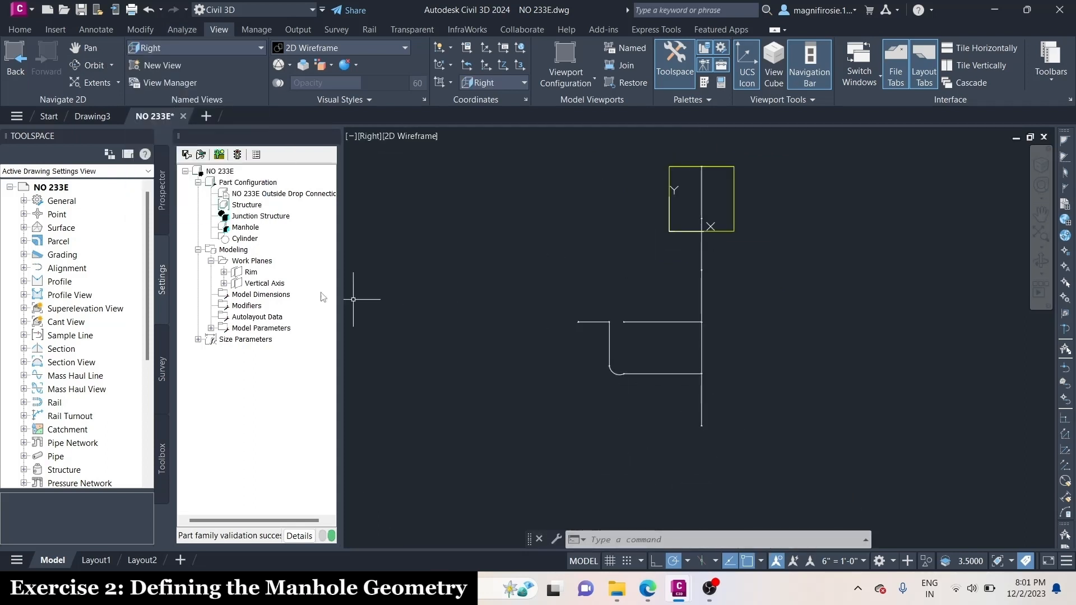
Add a perpendicular constraint between the lowest main vertical segment and the lower horizontal line
right_click(263, 283)
mouse_move(313, 402)
left_click(417, 426)
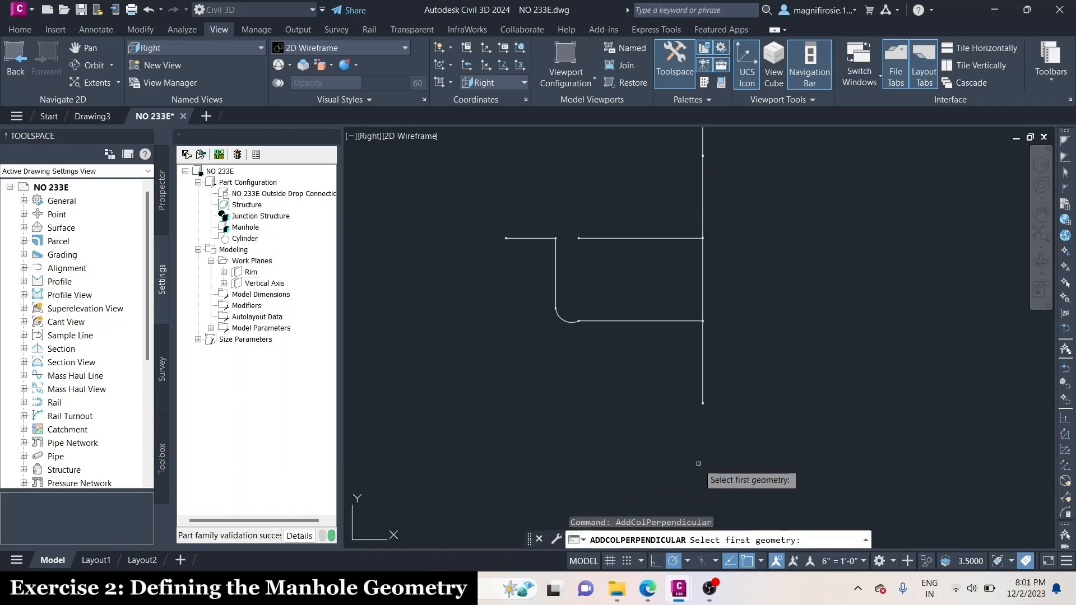
left_click(704, 350)
left_click(663, 321)
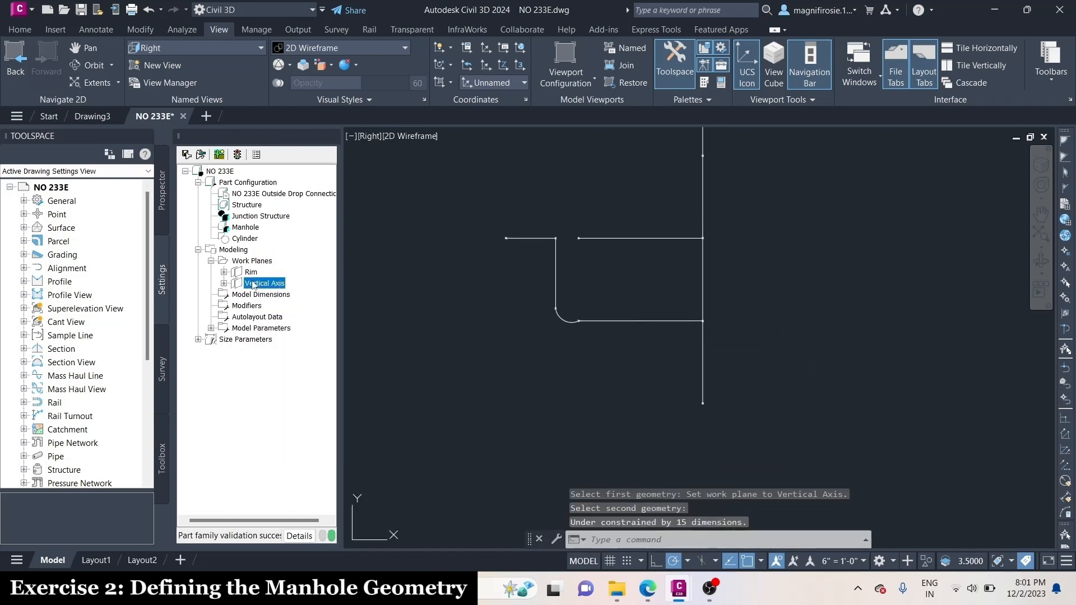
Add a perpendicular constraint between the lowest main vertical segment and the long upper horizontal line
right_click(253, 283)
mouse_move(316, 392)
left_click(415, 423)
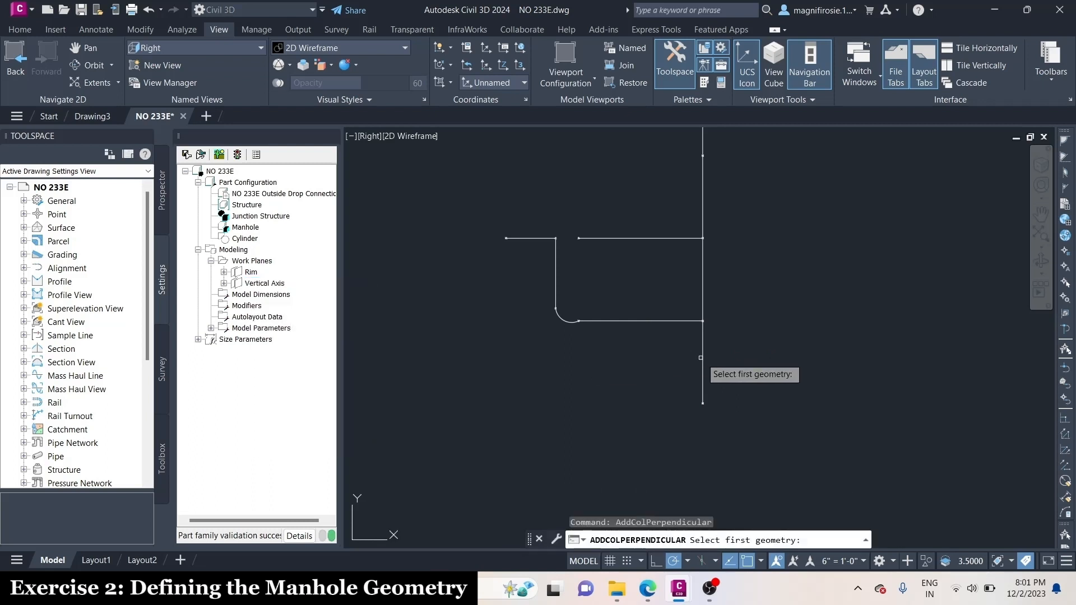
left_click(702, 357)
left_click(651, 239)
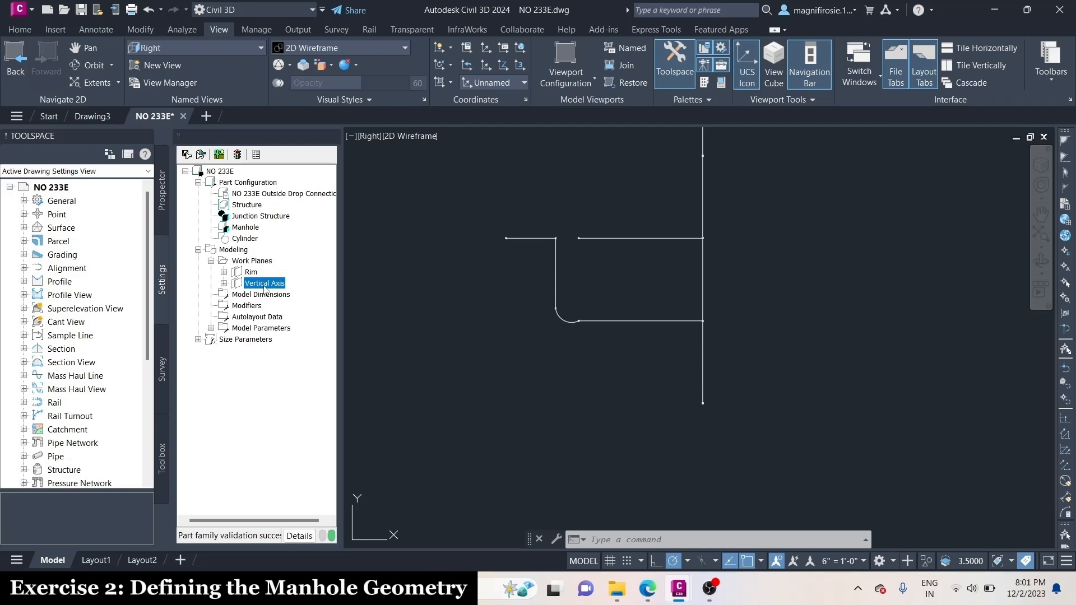
Add a parallel constraint between the lowest main vertical segment and the offset vertical drop line
right_click(264, 286)
mouse_move(320, 400)
left_click(418, 414)
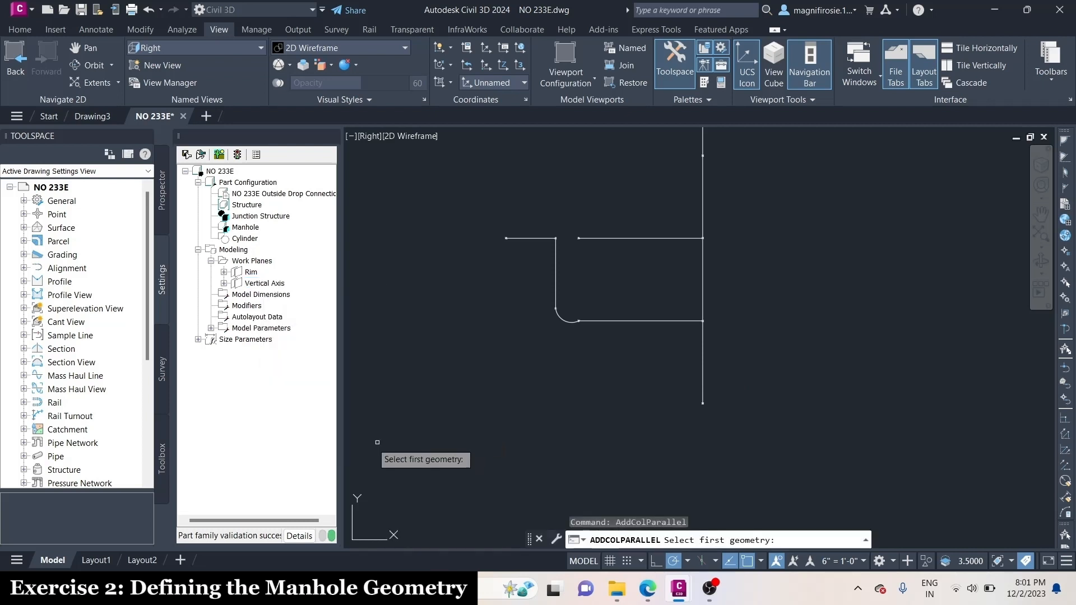
scroll(669, 283, "up", 2)
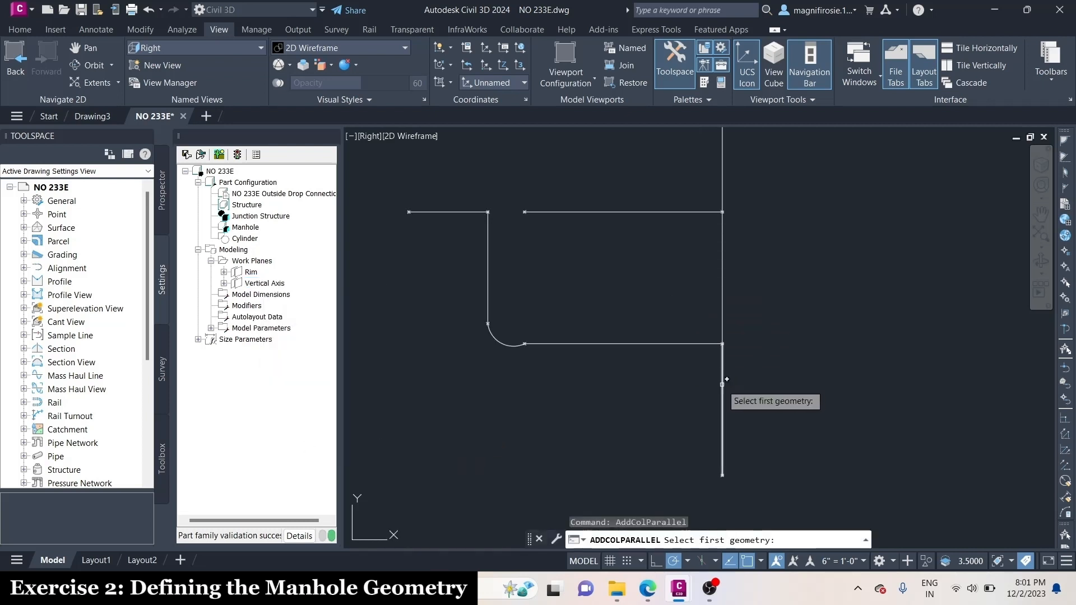
left_click(722, 380)
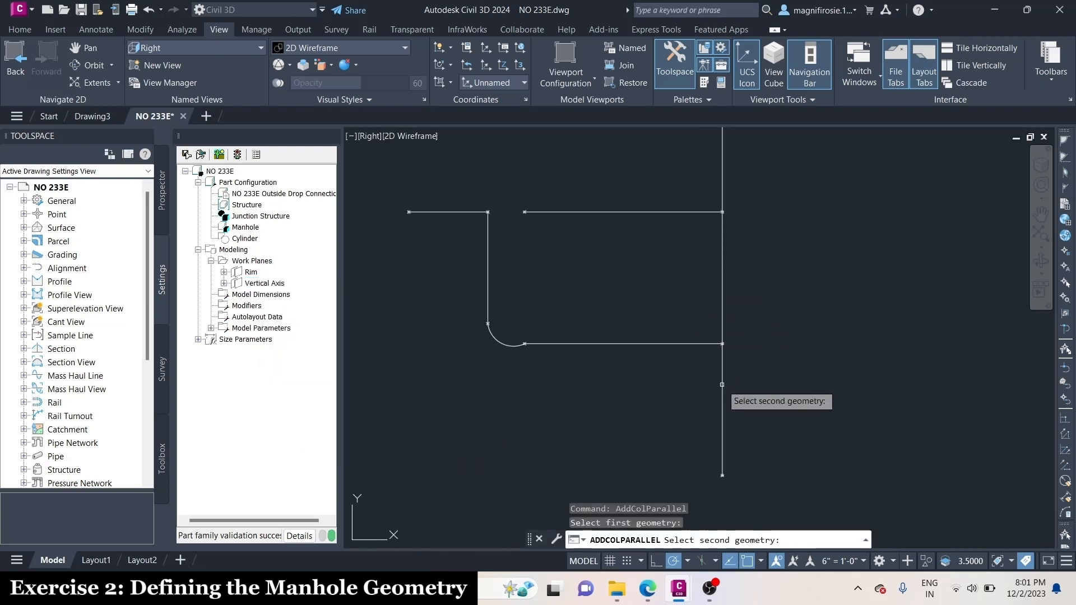
left_click(488, 263)
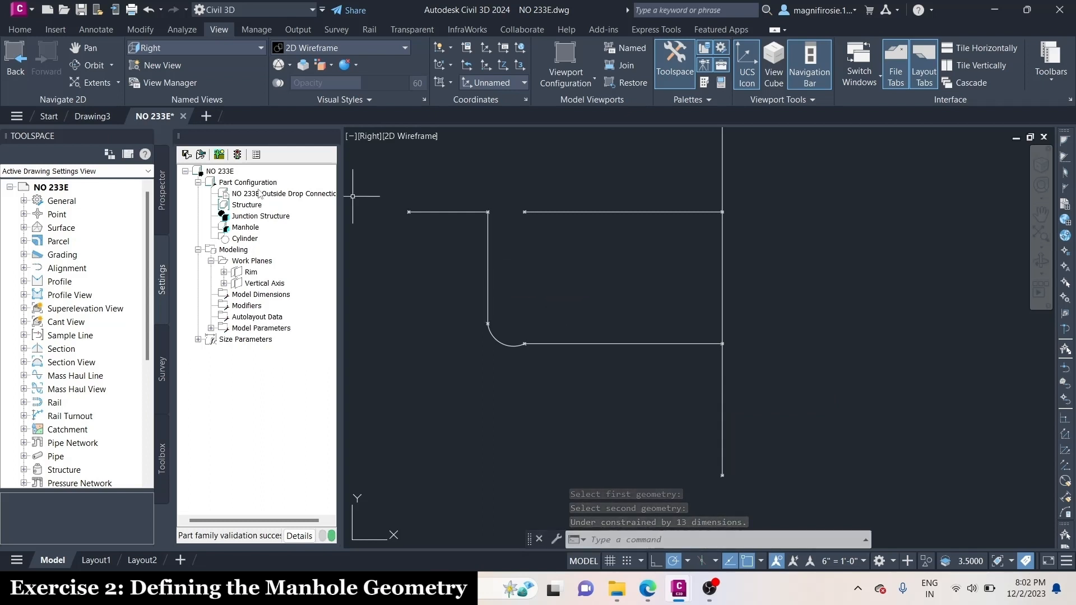
Add a coincident constraint between the upper endpoint of the vertical drop line and the free end of the long upper horizontal line
right_click(263, 283)
mouse_move(336, 396)
left_click(425, 455)
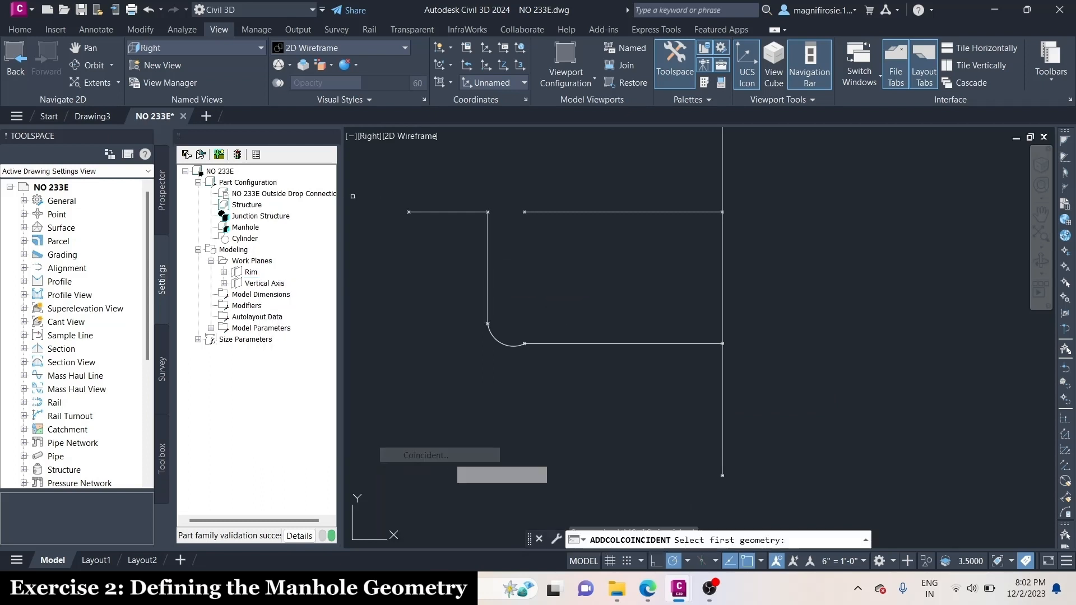
scroll(483, 207, "up", 4)
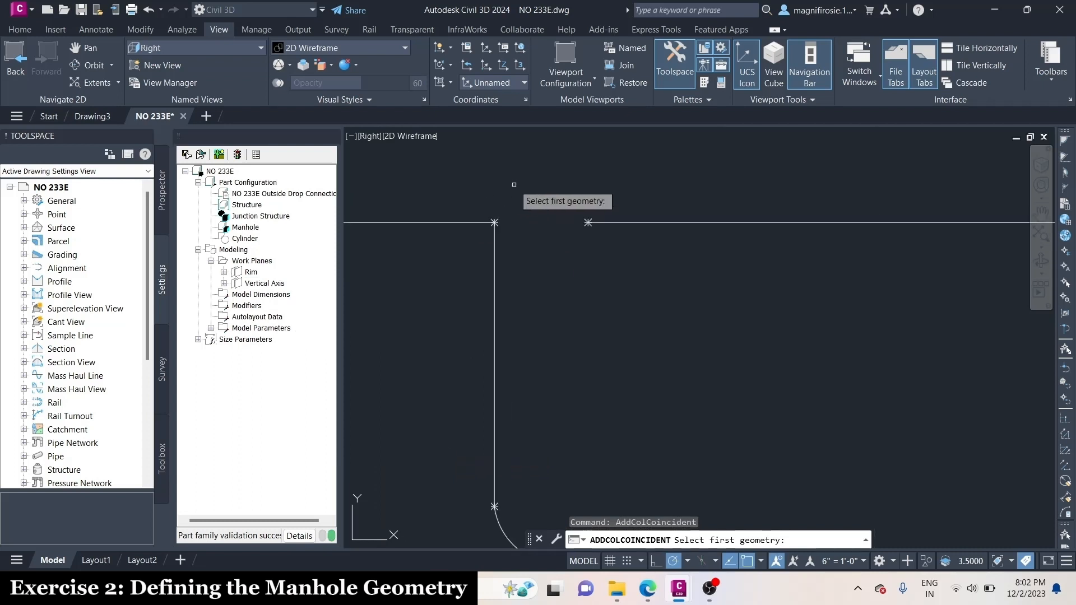
left_click(495, 222)
left_click(493, 224)
scroll(650, 200, "down", 5)
scroll(786, 210, "up", 2)
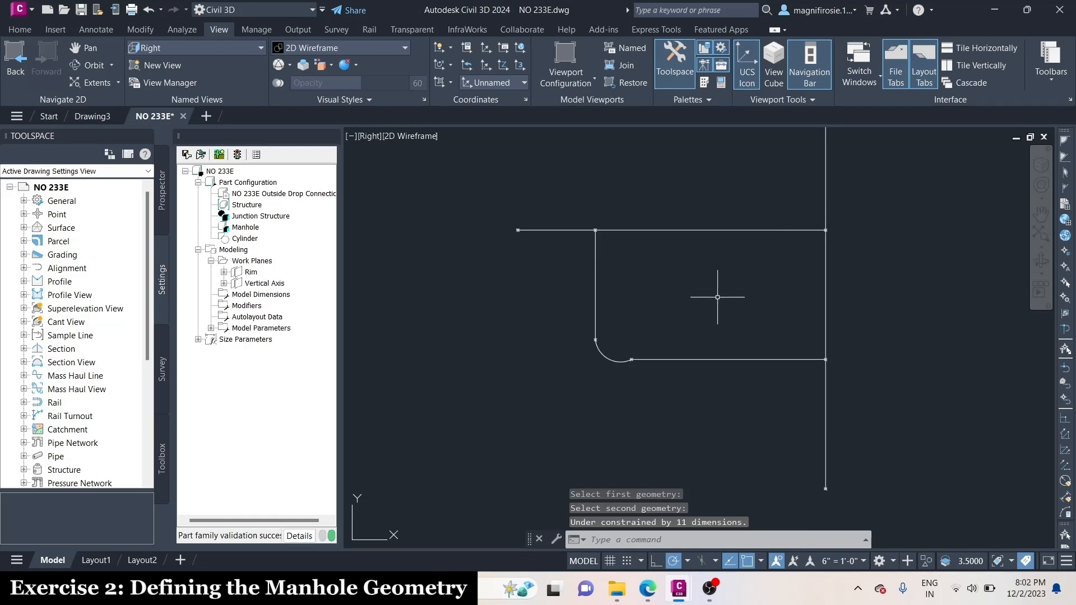
Add a parallel constraint between the long upper horizontal line and the short horizontal line beyond the drop line
right_click(277, 285)
mouse_move(386, 404)
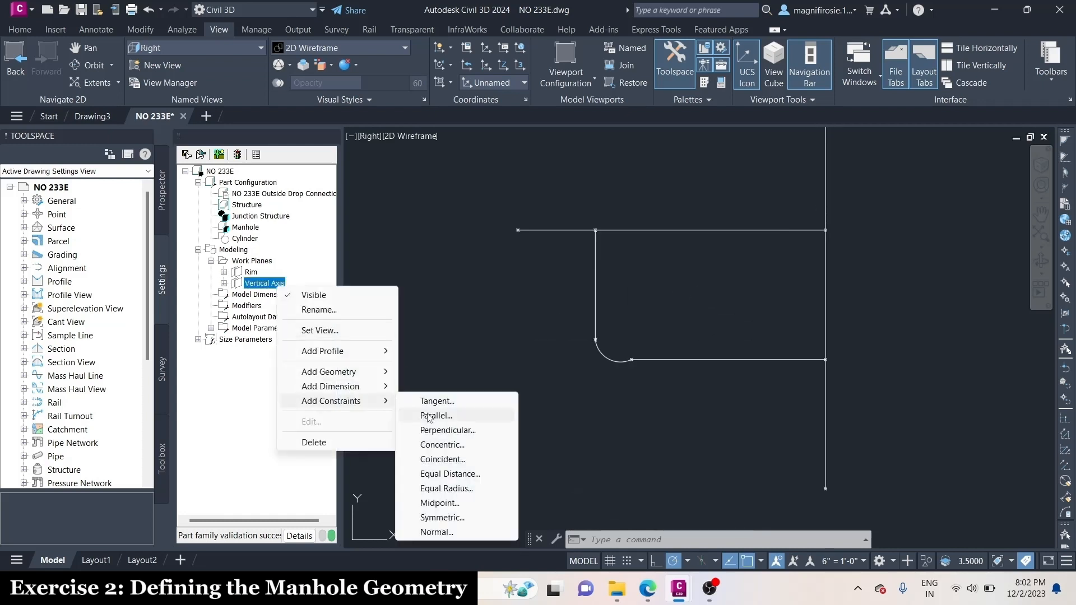
left_click(429, 415)
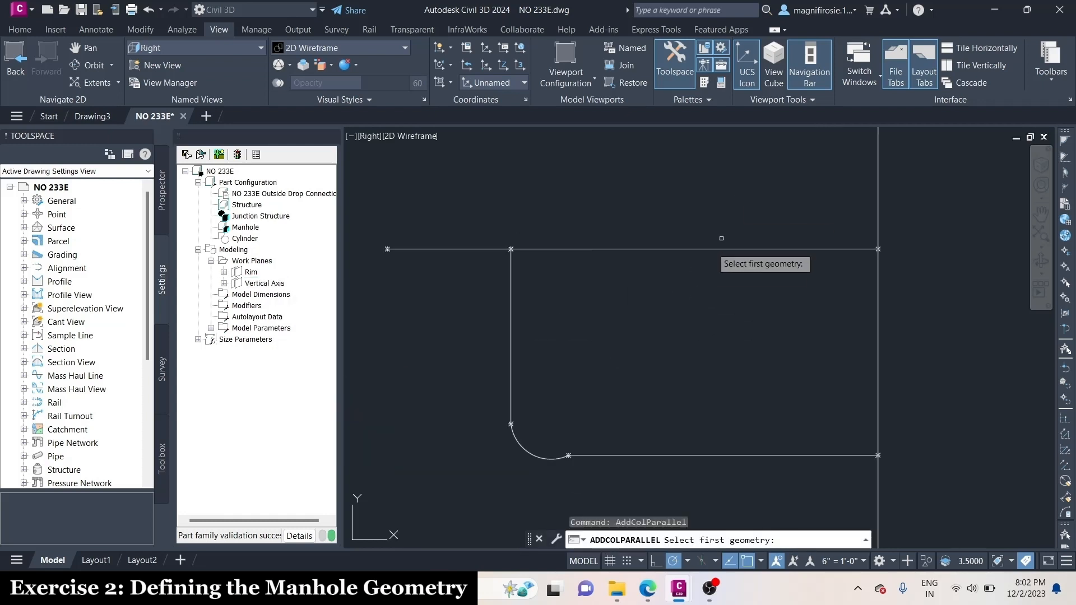
left_click(628, 249)
left_click(455, 249)
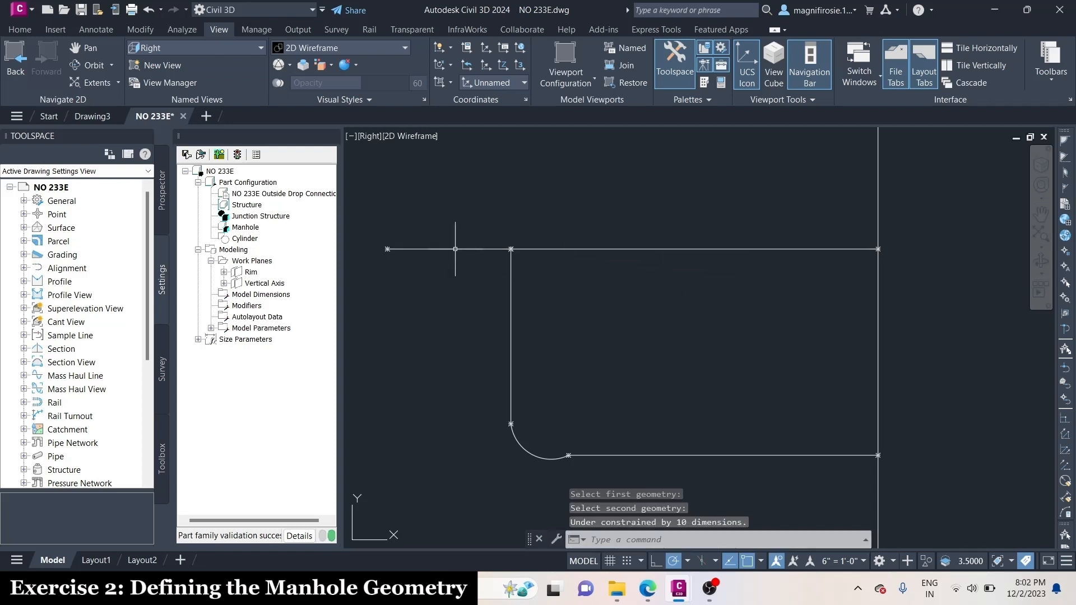
Add a tangent constraint between the lower horizontal line and the arc at the bottom of the drop
right_click(283, 287)
mouse_move(336, 400)
left_click(442, 401)
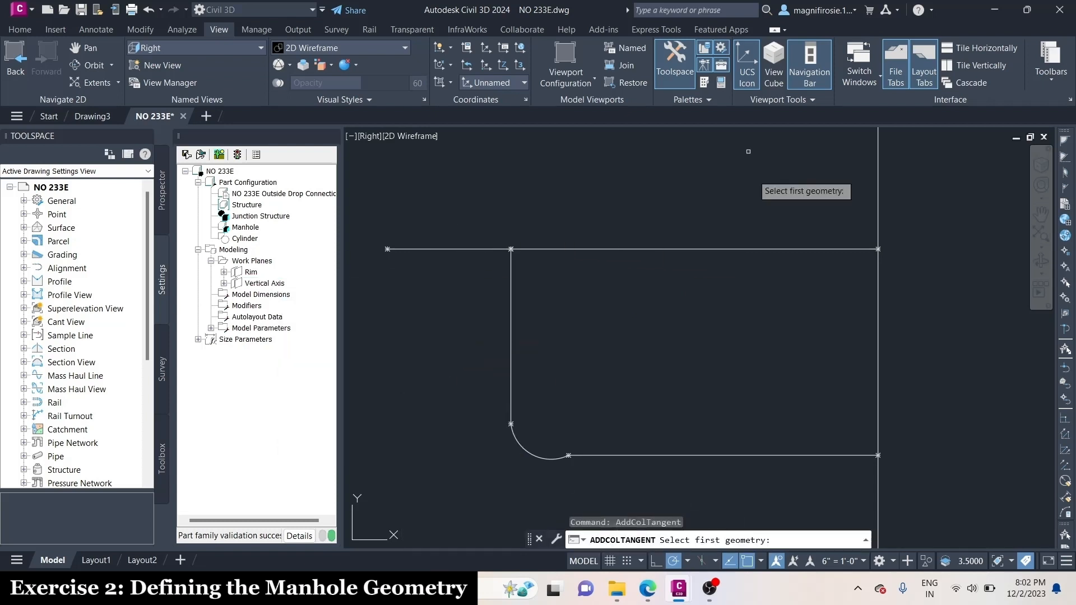
scroll(655, 361, "up", 2)
left_click(654, 364)
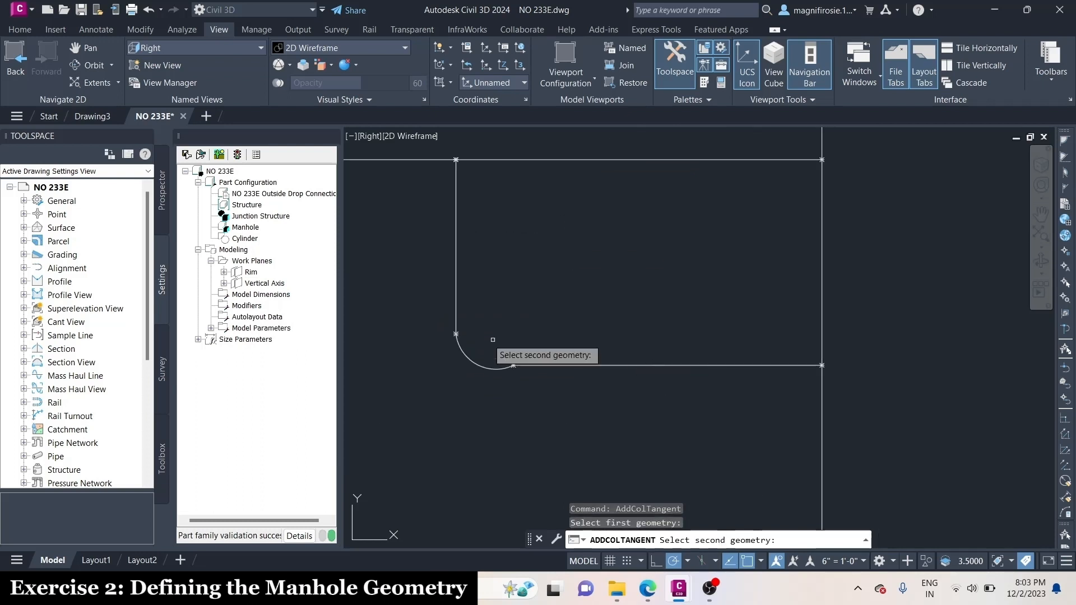
left_click(478, 364)
Add a tangent constraint between the arc and the vertical drop line
left_click(262, 283)
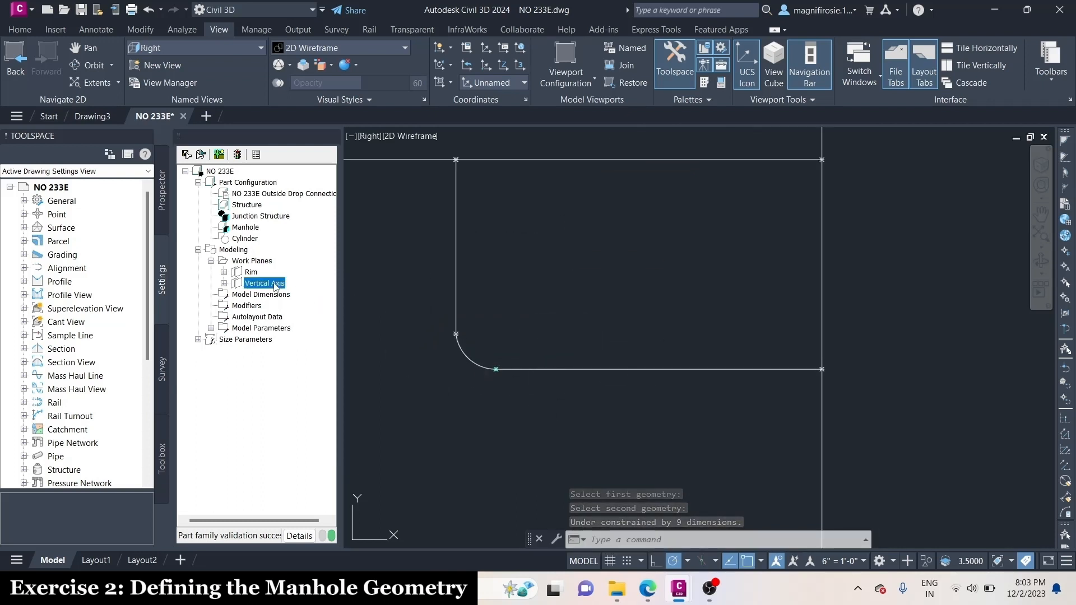
right_click(275, 283)
mouse_move(370, 399)
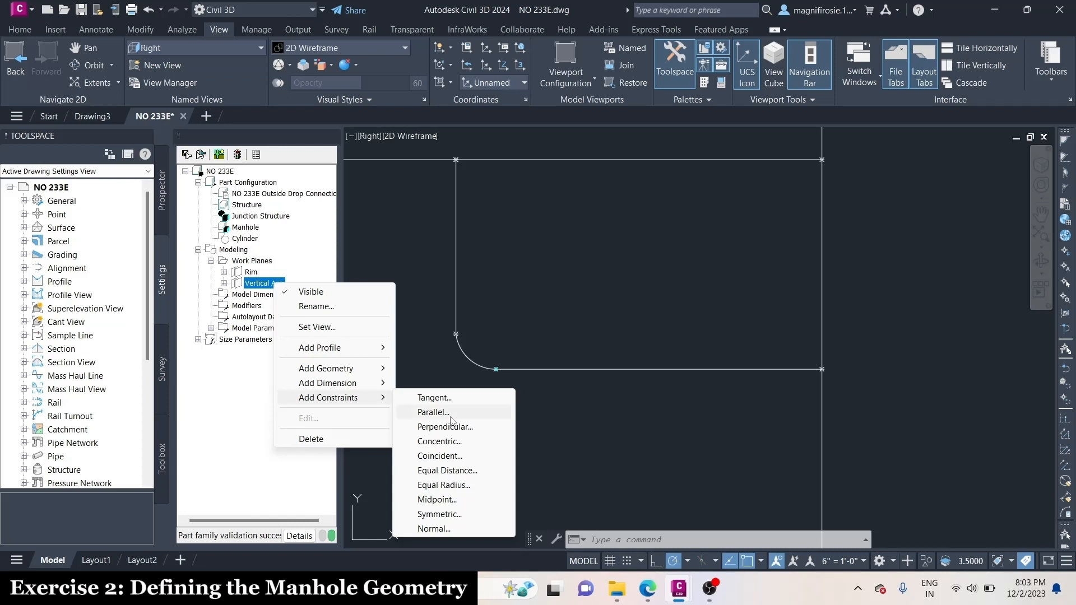
left_click(446, 399)
left_click(464, 358)
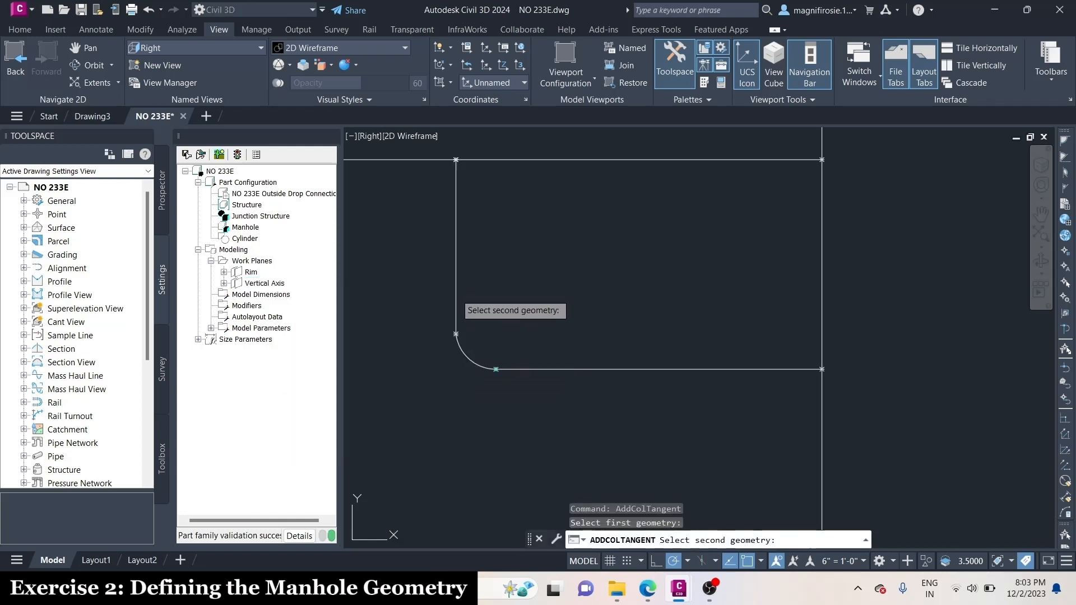
left_click(456, 288)
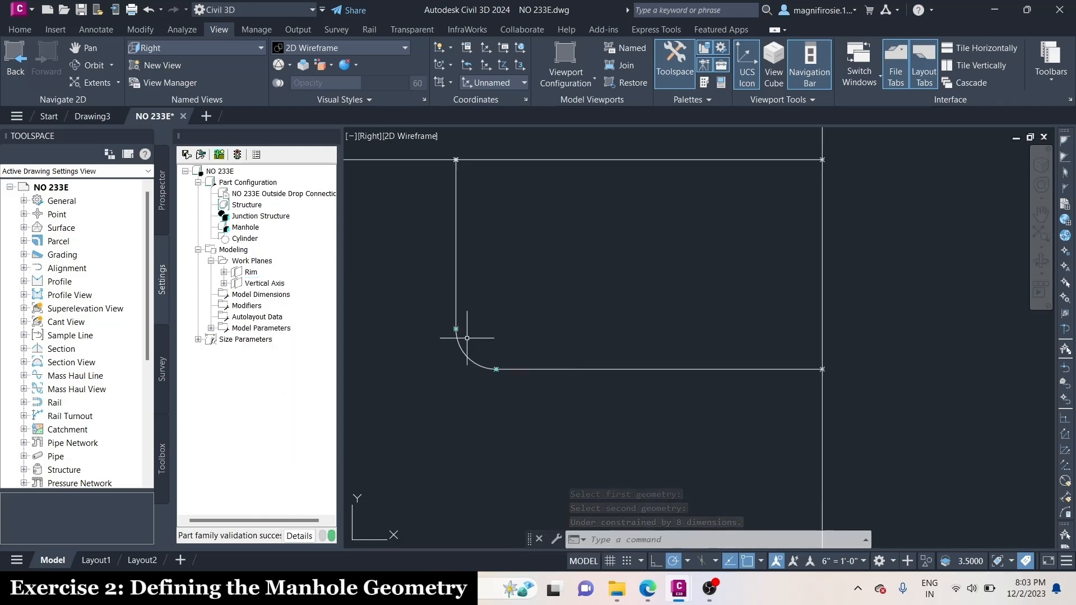
scroll(521, 426, "down", 6)
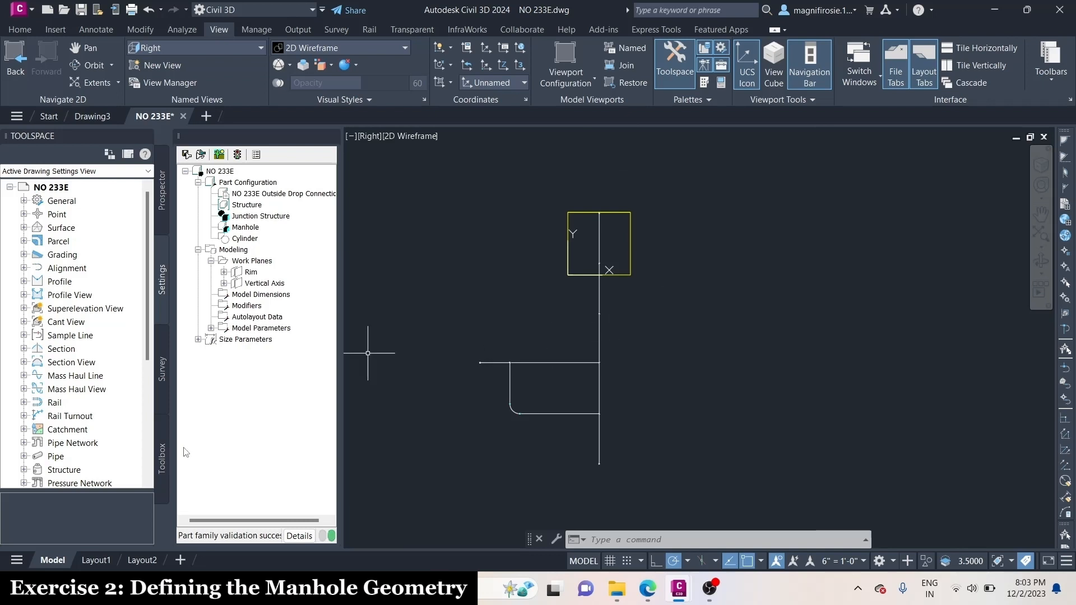
Add a distance dimension to the Vertical Axis work plane between the topmost and second points of the main vertical line, placed beside it
right_click(265, 284)
mouse_move(315, 377)
left_click(417, 377)
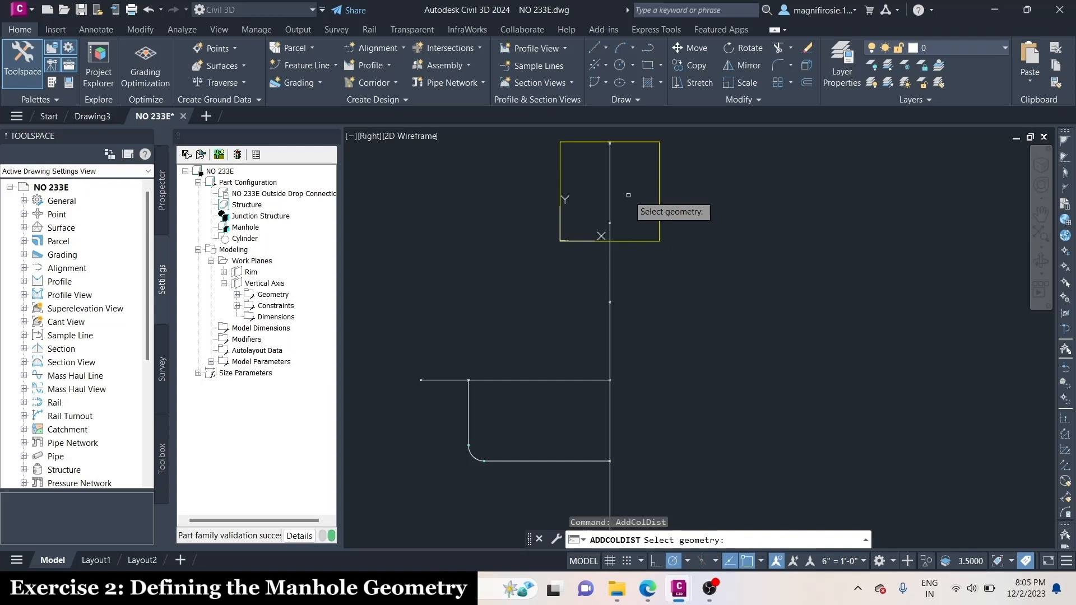
scroll(604, 134, "up", 8)
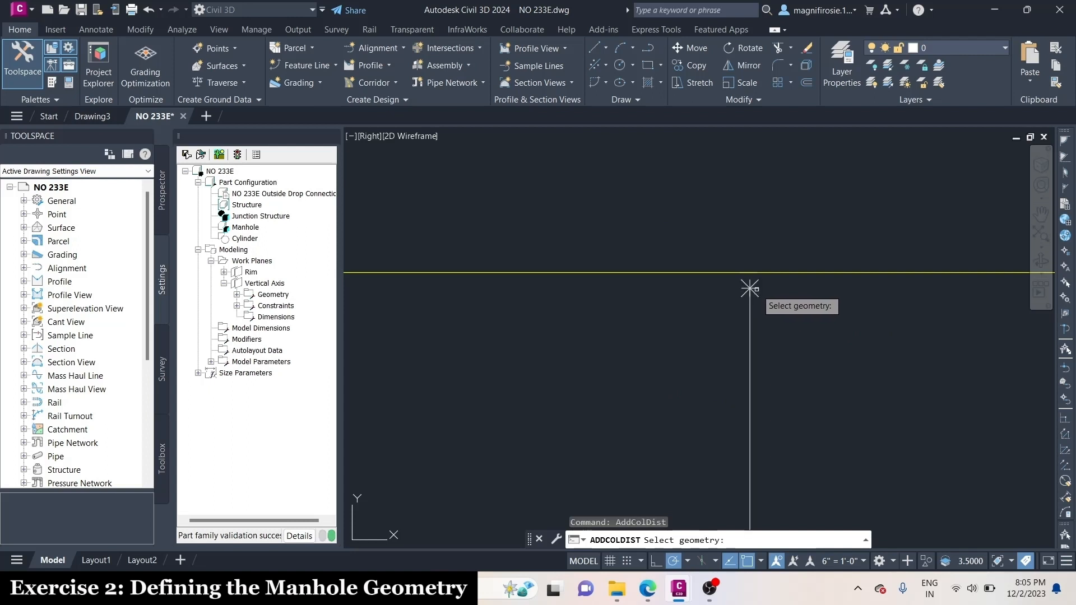
left_click(750, 289)
scroll(633, 460, "down", 5)
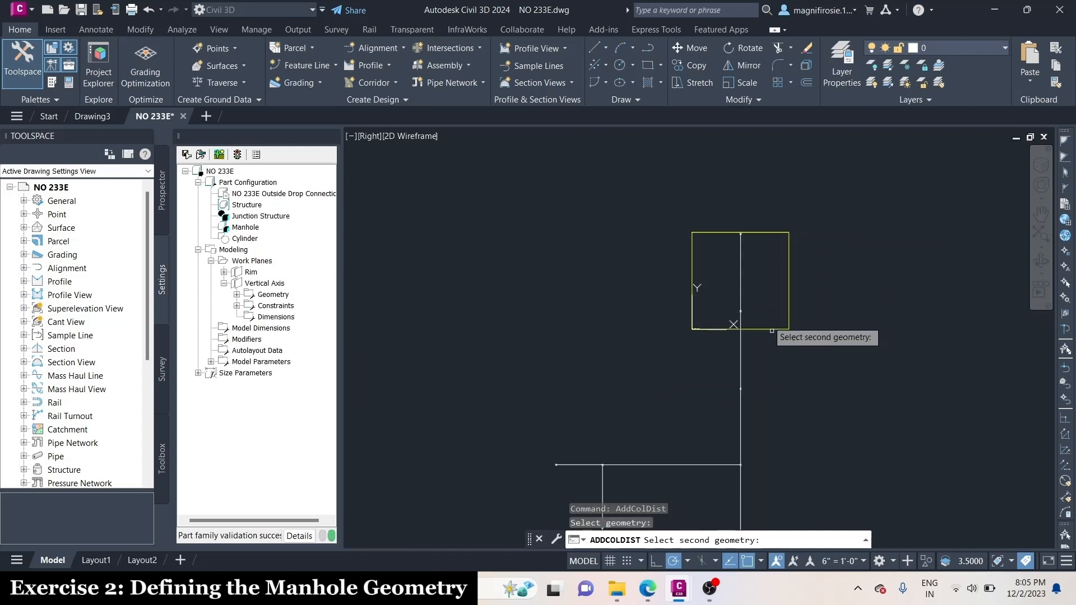
scroll(663, 471, "up", 5)
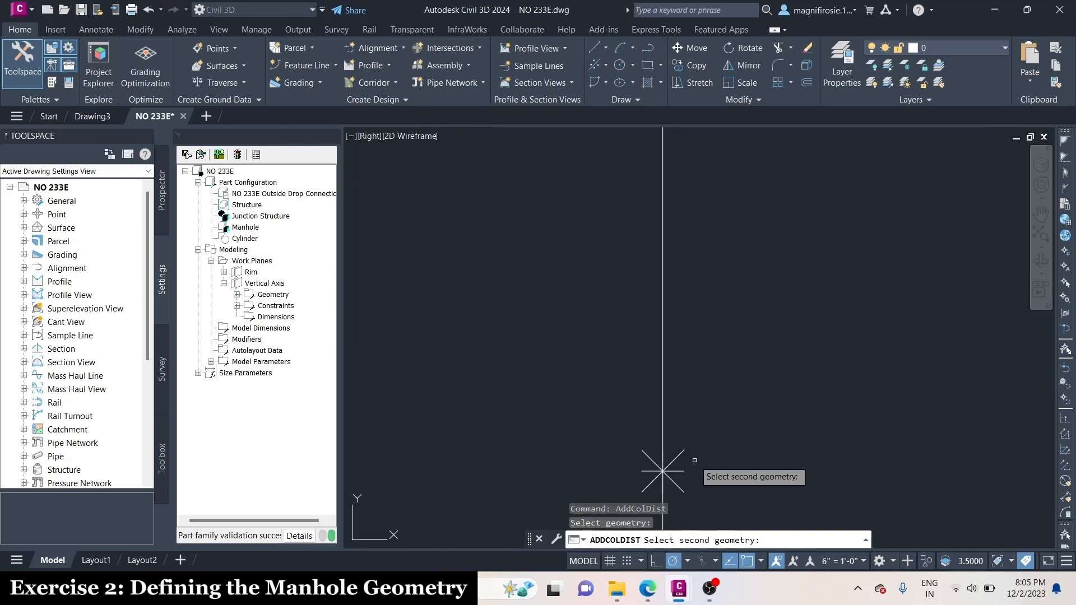
left_click(663, 469)
scroll(667, 470, "down", 3)
left_click(776, 333)
scroll(776, 332, "down", 2)
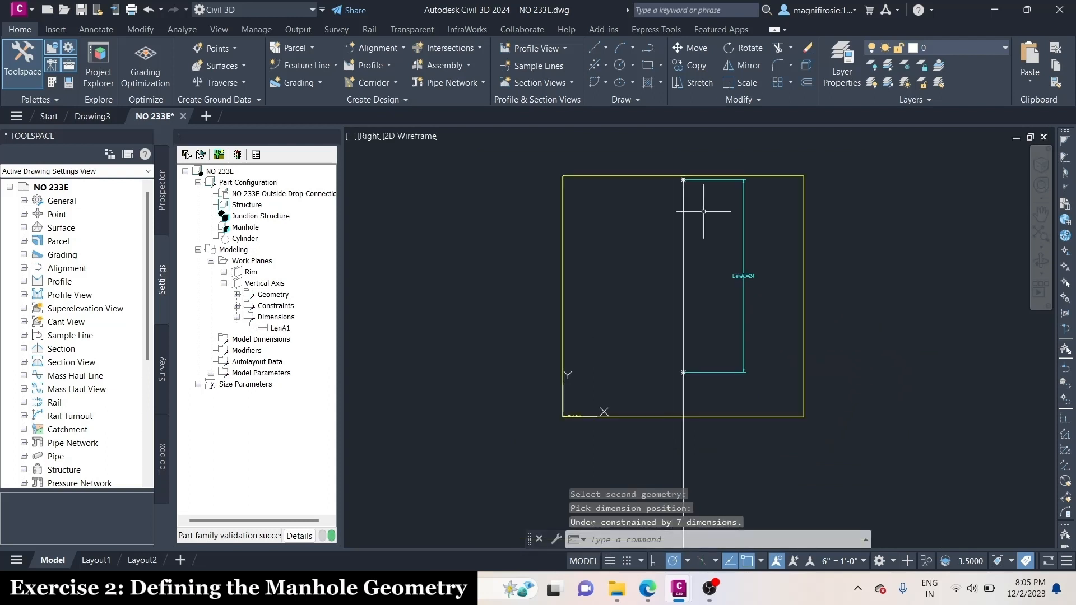
Add a distance dimension between the second and third points of the main vertical line, in line with the first dimension
scroll(784, 252, "up", 5)
scroll(759, 238, "up", 2)
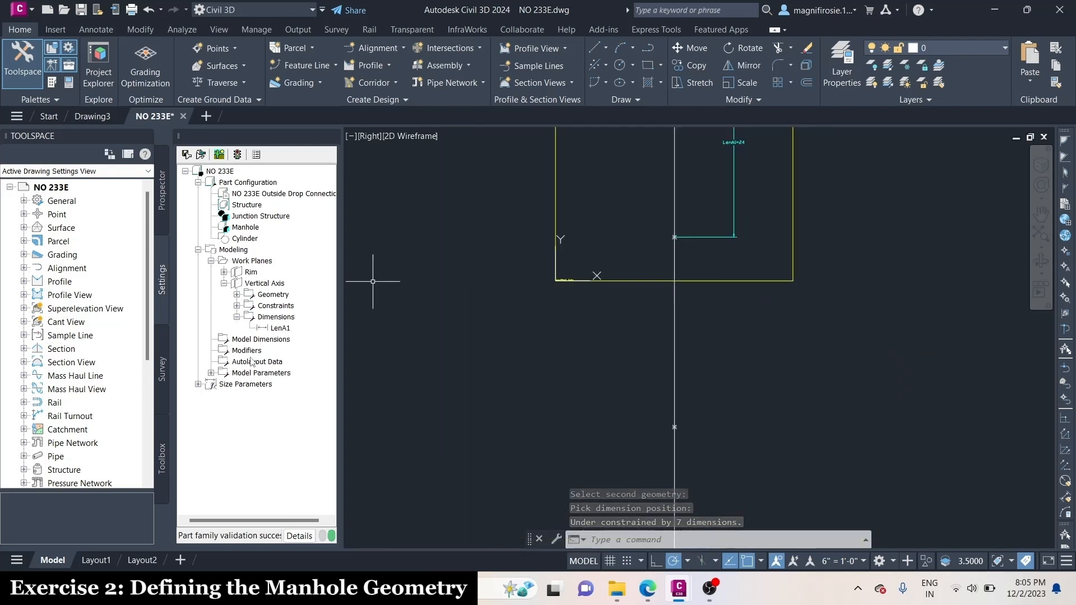
left_click(265, 284)
right_click(266, 288)
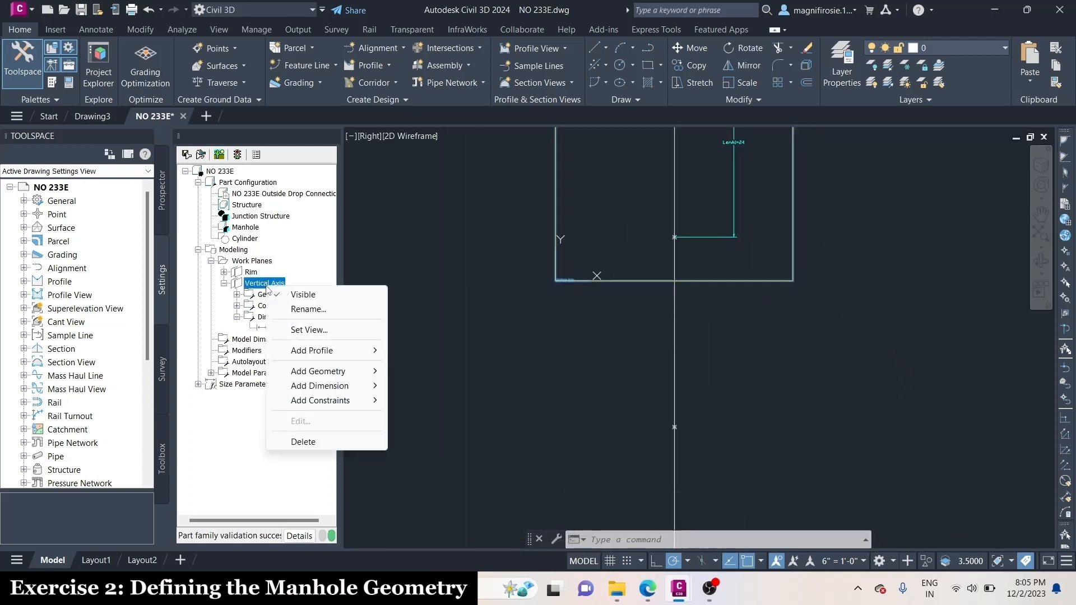
mouse_move(355, 385)
left_click(426, 385)
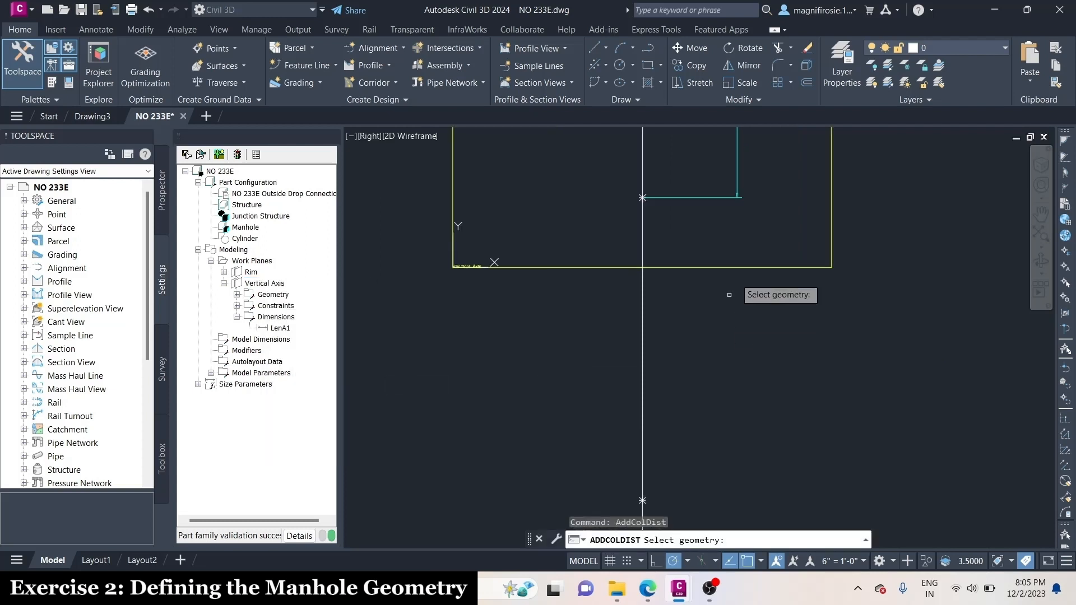
scroll(739, 291, "up", 3)
left_click(524, 167)
scroll(628, 180, "down", 2)
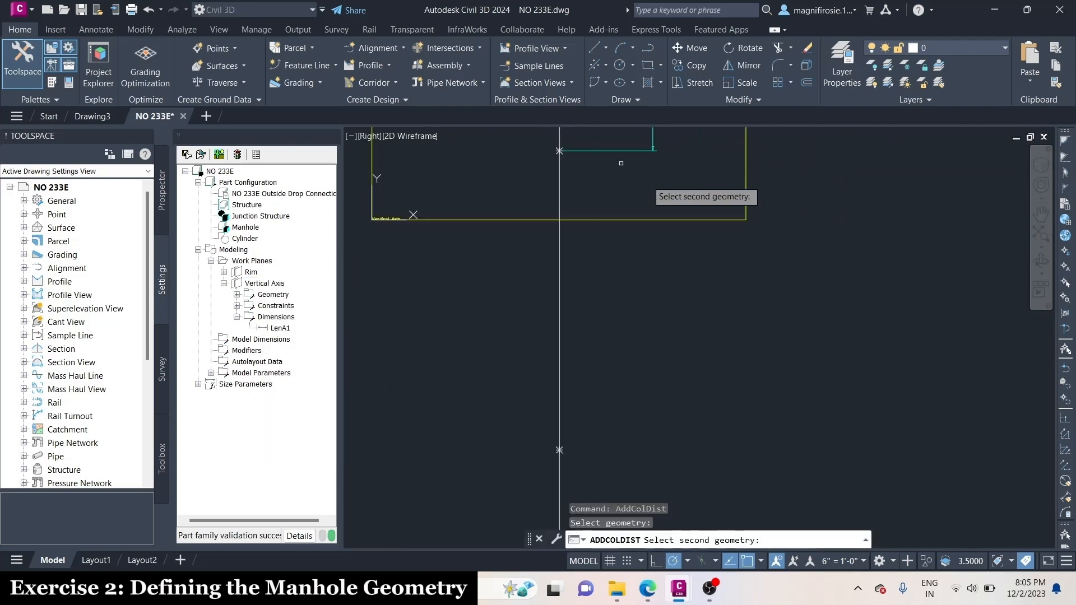
scroll(591, 439, "up", 2)
left_click(594, 439)
scroll(596, 439, "down", 2)
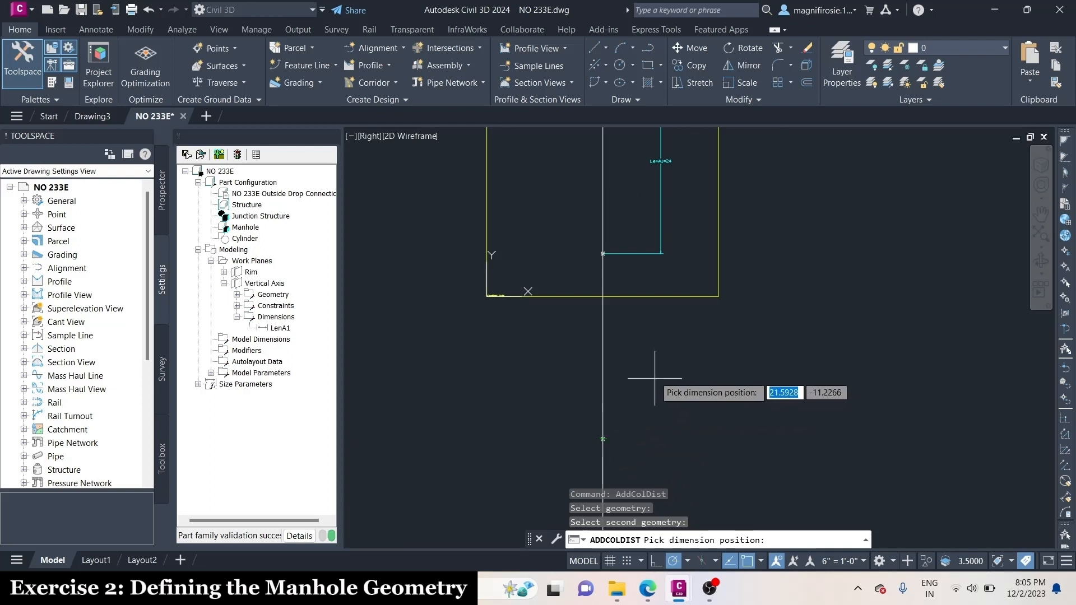
left_click(661, 351)
scroll(668, 312, "up", 3)
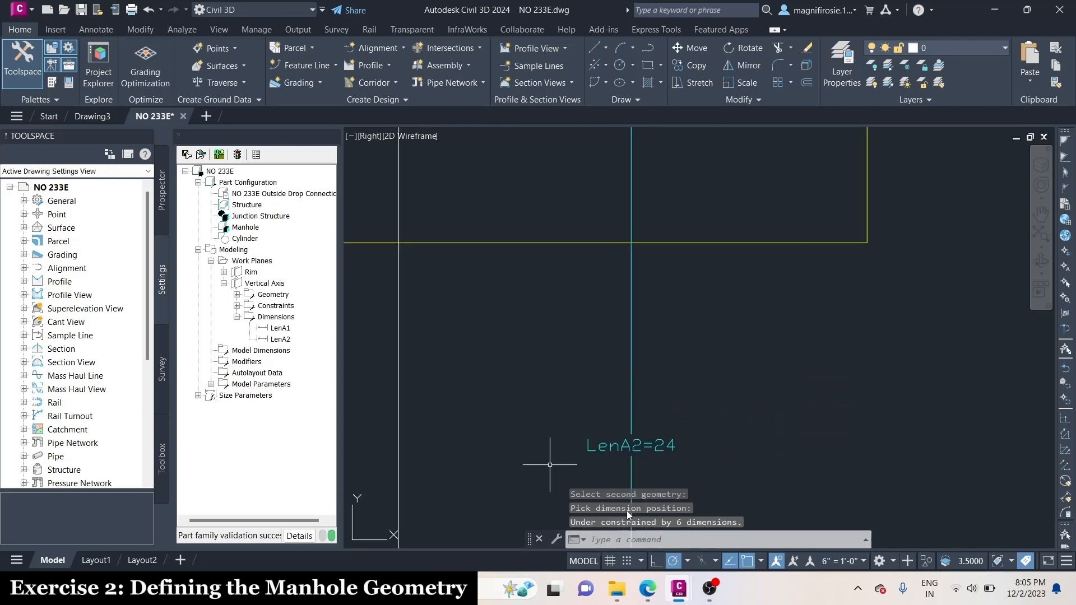
Add a distance dimension from the third point of the main vertical line to its junction with the upper horizontal line
scroll(675, 234, "down", 5)
scroll(646, 347, "up", 3)
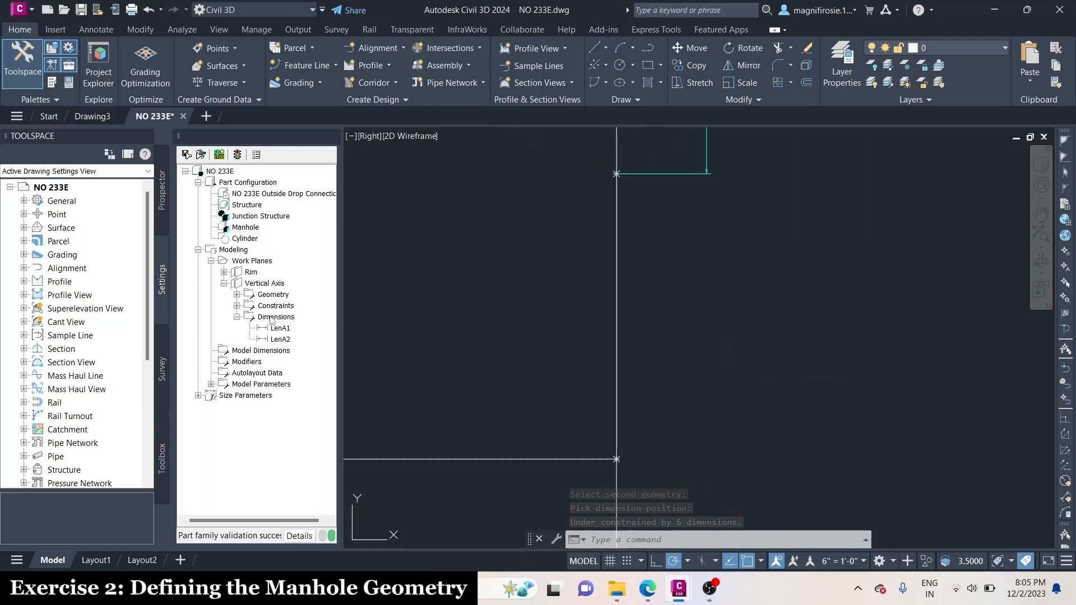
right_click(263, 283)
mouse_move(314, 387)
left_click(418, 385)
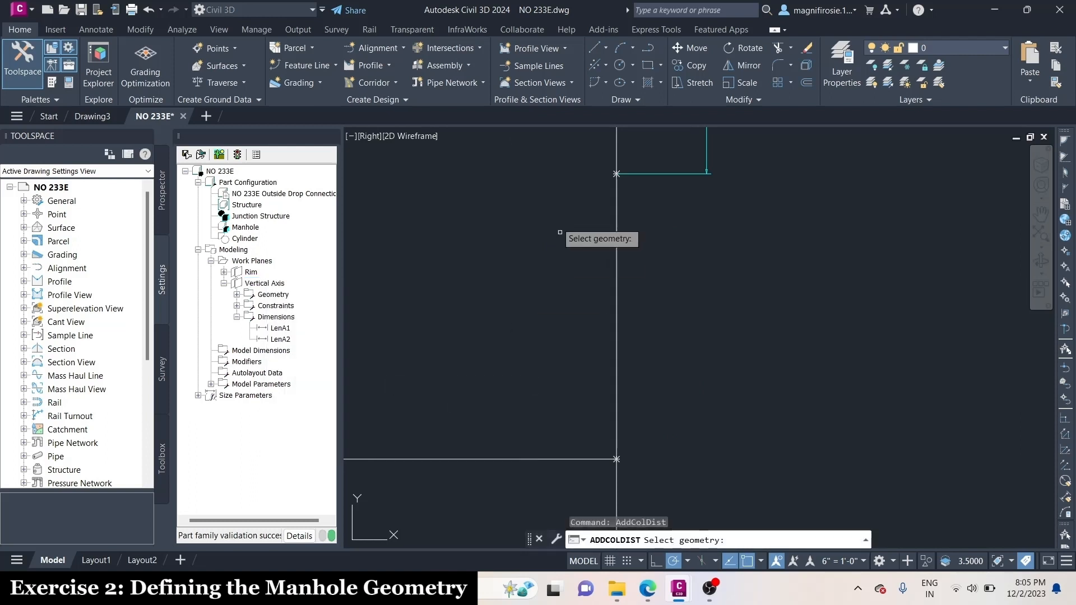
scroll(577, 202, "up", 4)
scroll(751, 148, "up", 2)
scroll(688, 165, "down", 3)
scroll(694, 154, "up", 3)
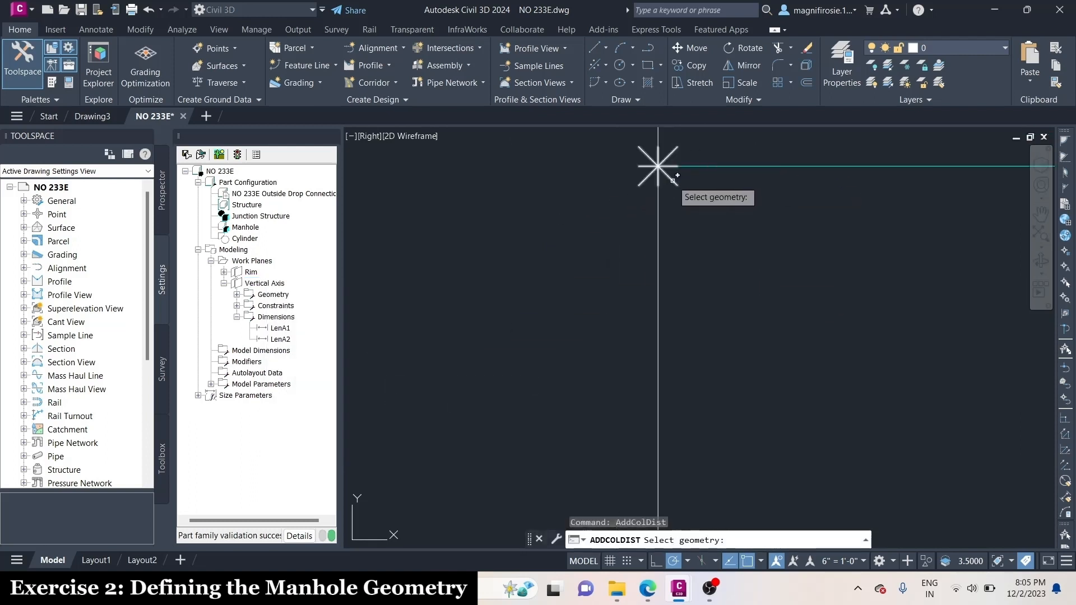
left_click(673, 178)
scroll(711, 359, "down", 3)
scroll(661, 415, "up", 3)
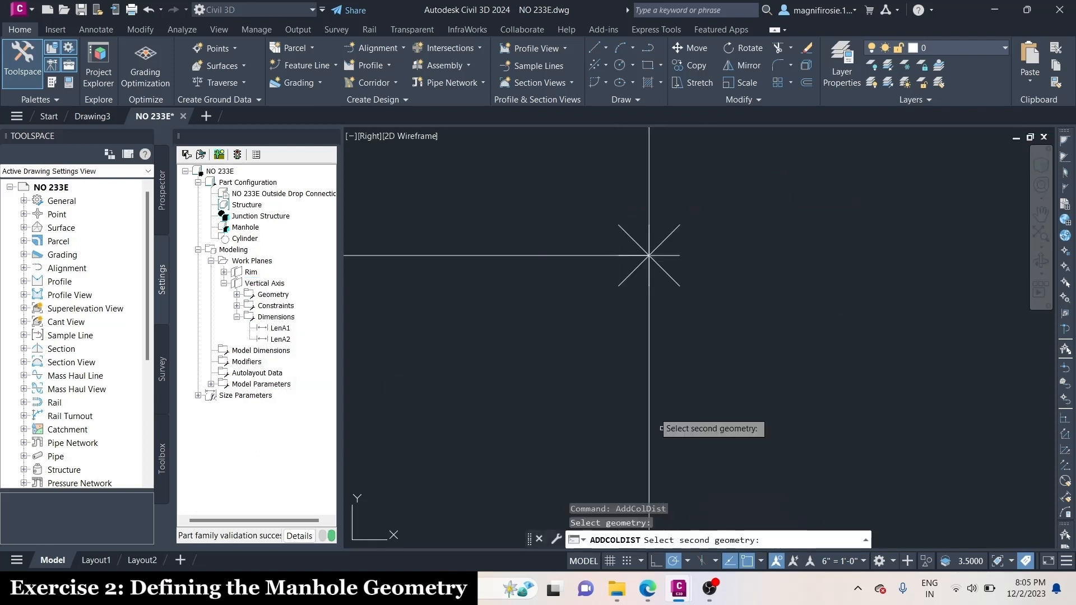
left_click(649, 255)
scroll(650, 253, "down", 3)
left_click(717, 301)
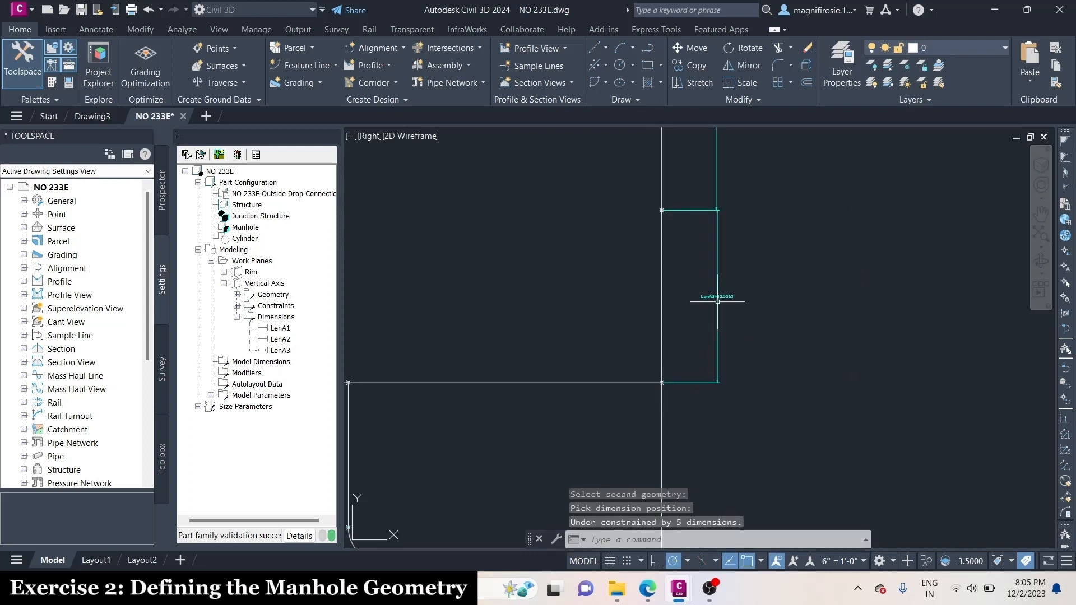
Add a distance dimension along the main vertical line between its junctions with the upper and lower horizontal lines
scroll(739, 282, "up", 5)
scroll(663, 277, "down", 5)
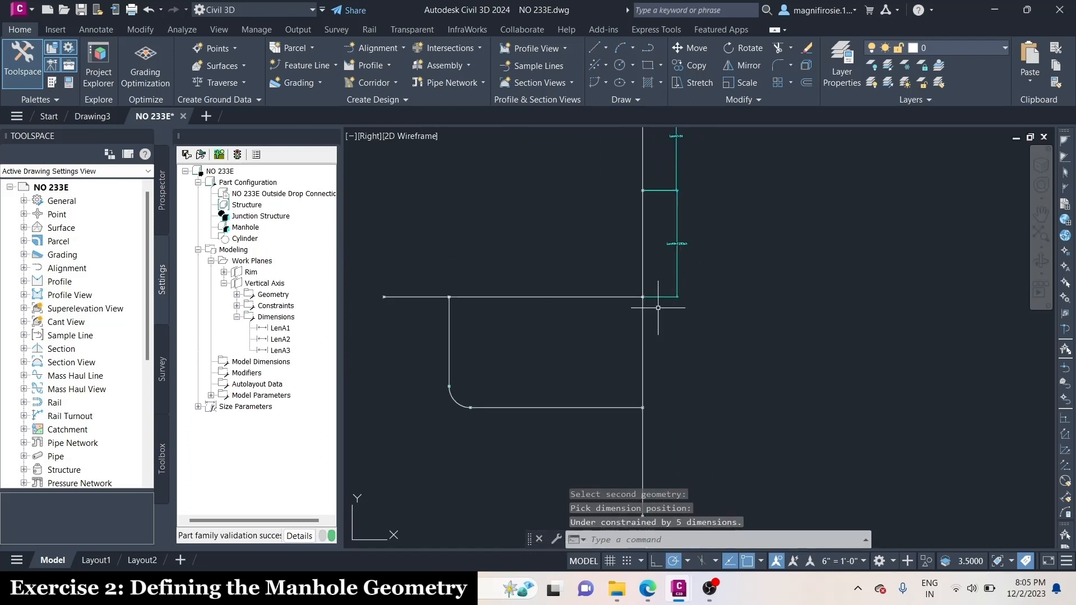
left_click(285, 318)
left_click(264, 283)
right_click(275, 283)
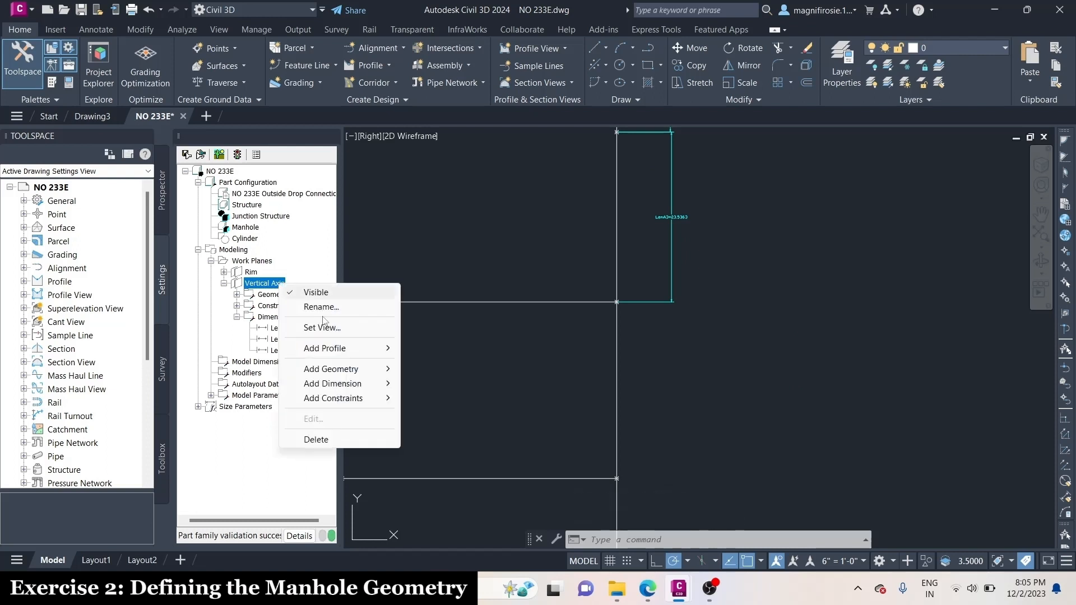
mouse_move(336, 383)
left_click(461, 389)
scroll(624, 299, "up", 6)
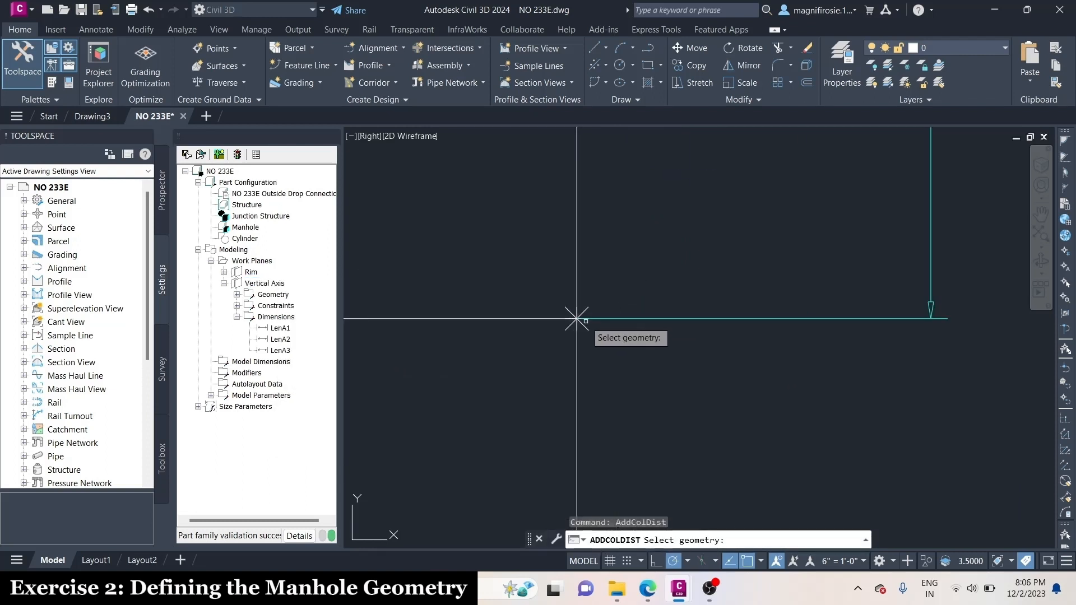
left_click(577, 315)
scroll(621, 251, "down", 6)
scroll(697, 348, "up", 5)
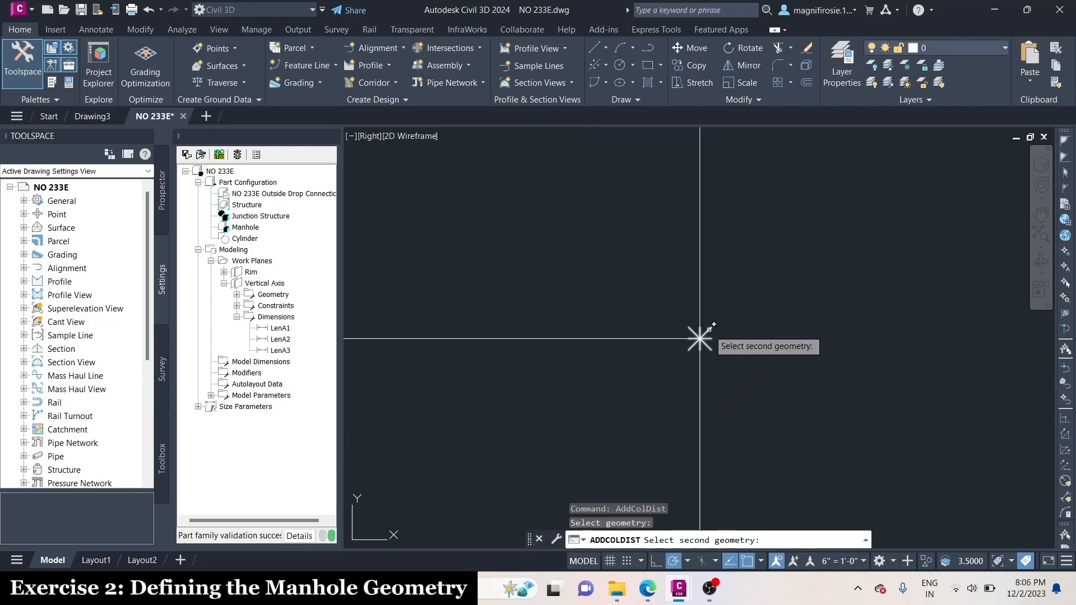
left_click(696, 342)
left_click(762, 262)
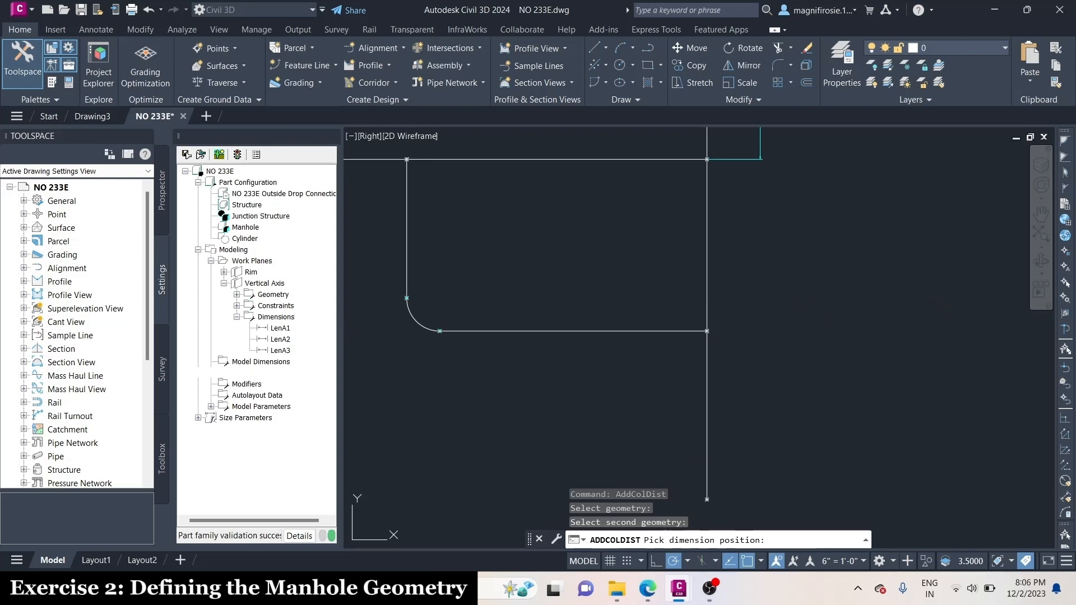
scroll(807, 269, "up", 4)
scroll(815, 273, "down", 5)
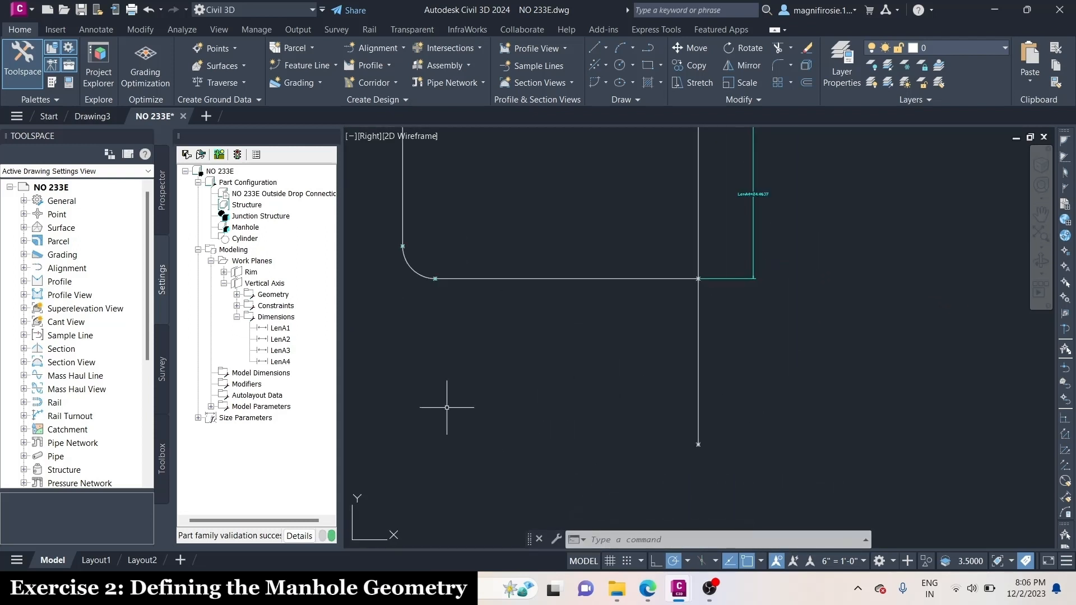
Add a distance dimension from the lower horizontal line's junction to the bottom endpoint of the main vertical line, placed beside the line
right_click(276, 284)
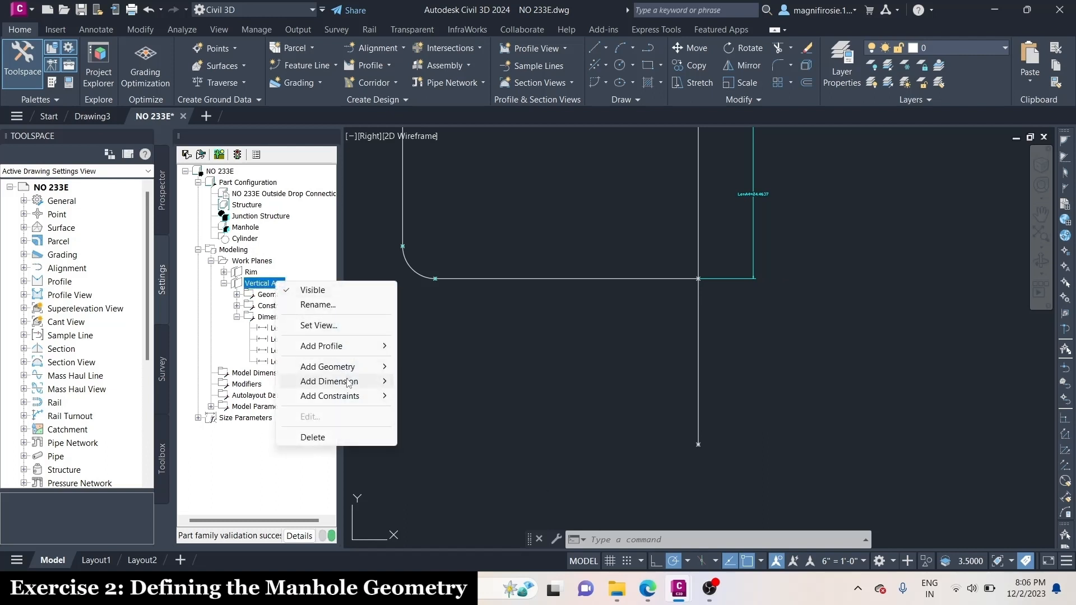
mouse_move(377, 381)
left_click(435, 380)
scroll(714, 297, "up", 6)
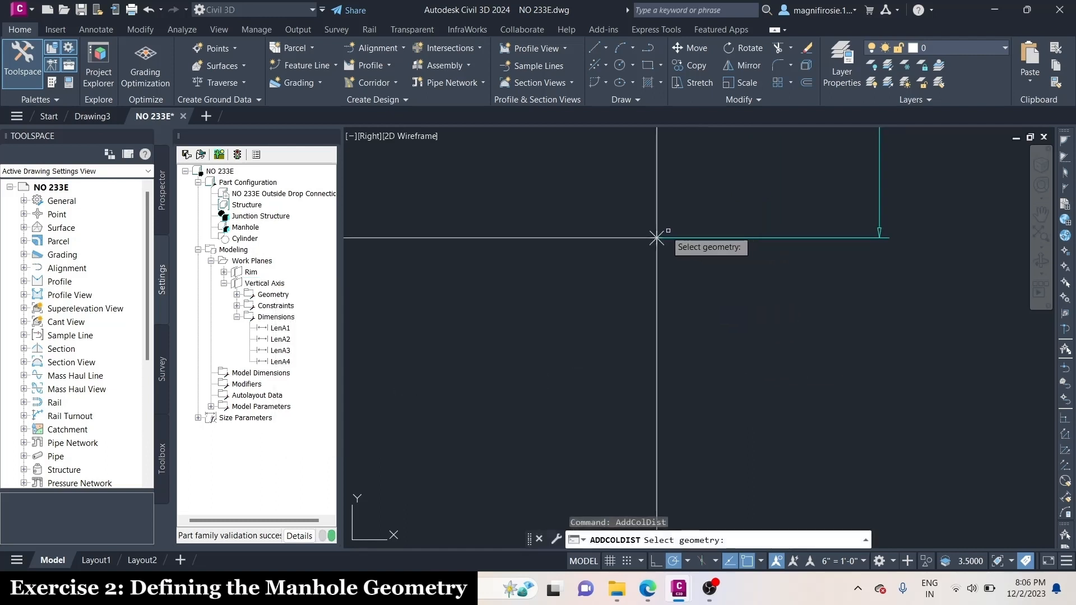
left_click(656, 237)
scroll(657, 241, "down", 6)
scroll(714, 395, "up", 5)
left_click(516, 348)
scroll(589, 436, "down", 4)
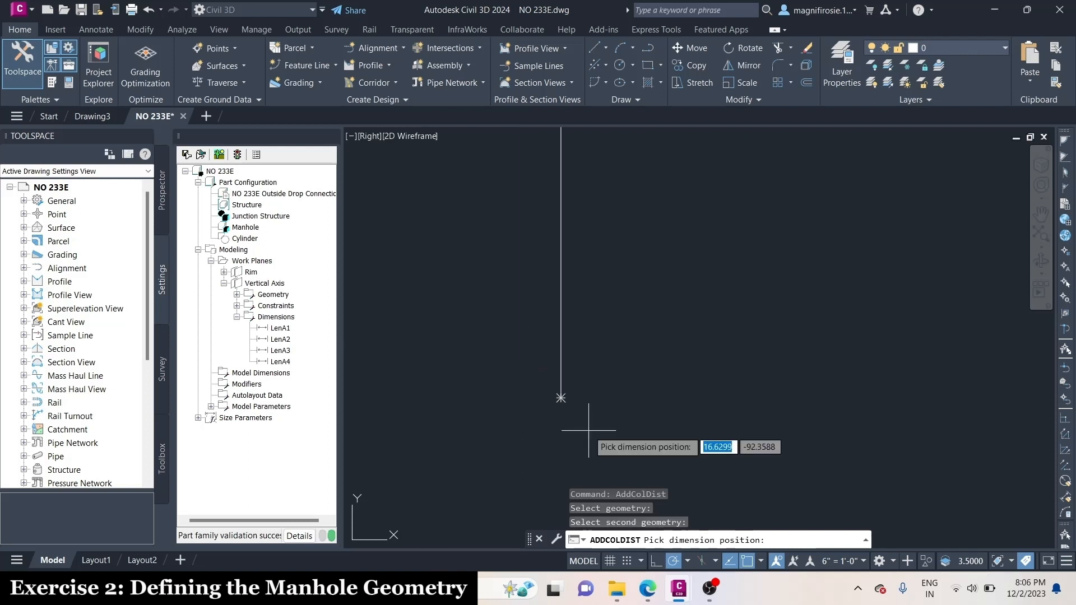
left_click(627, 347)
scroll(747, 390, "up", 5)
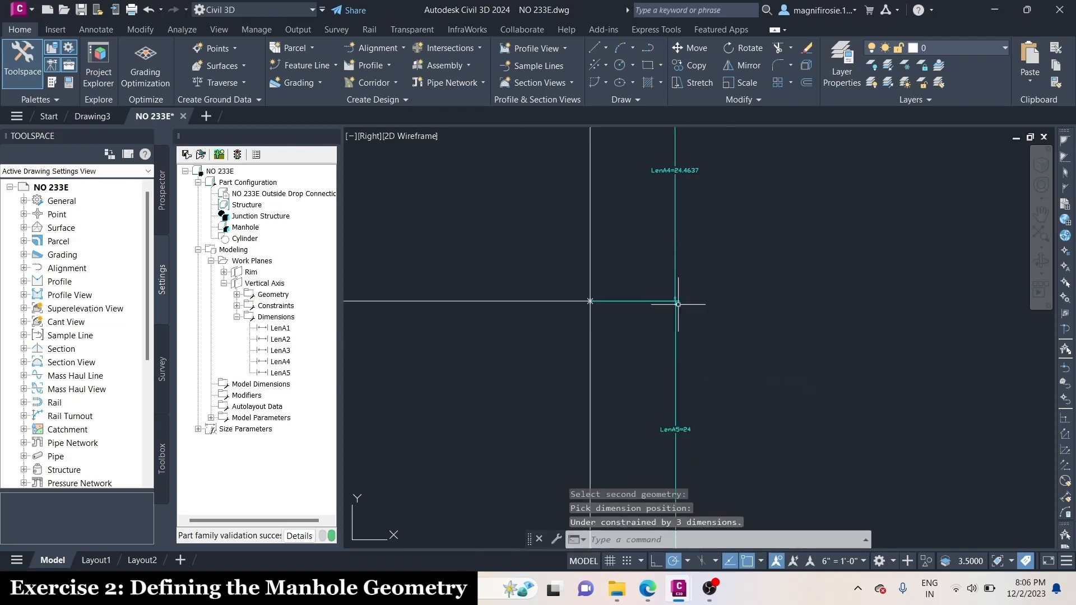
scroll(720, 423, "down", 5)
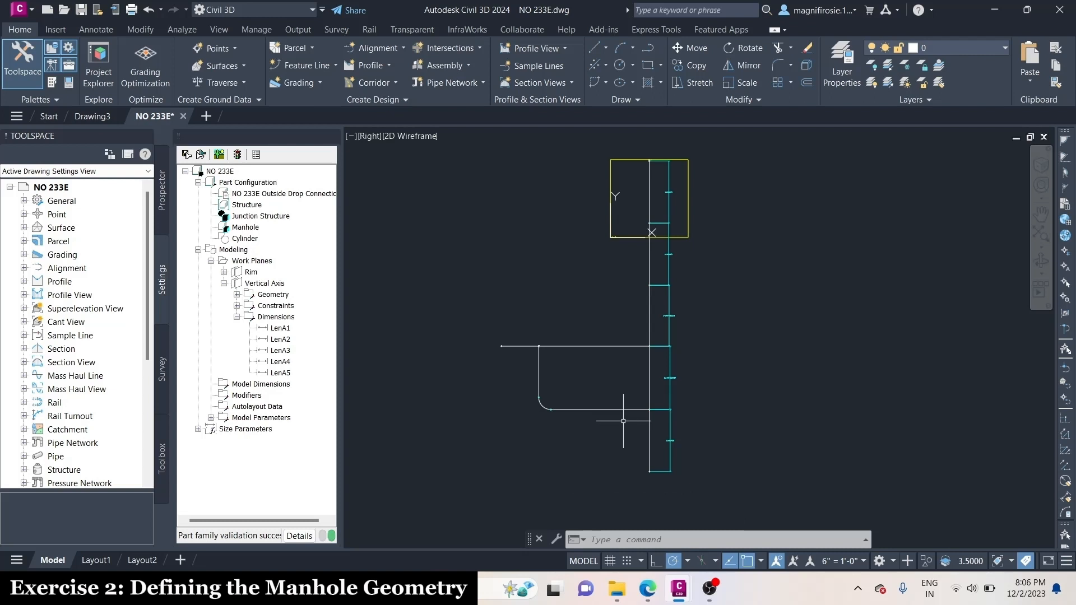
Add a distance dimension along the lower horizontal line, from its junction with the main vertical line to the arc's end, placed below it
right_click(274, 287)
mouse_move(331, 382)
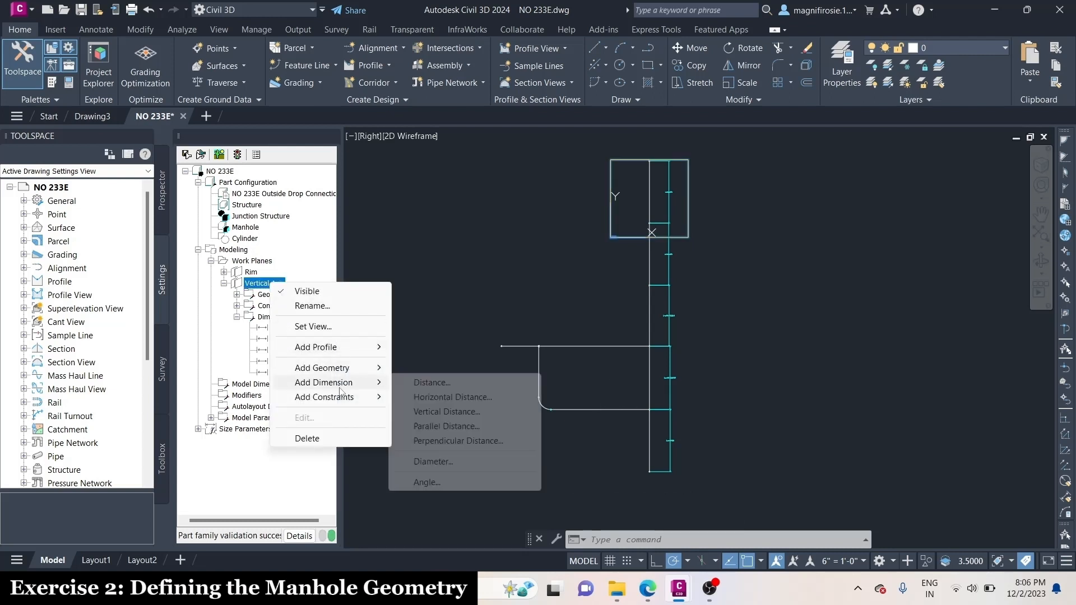
left_click(417, 380)
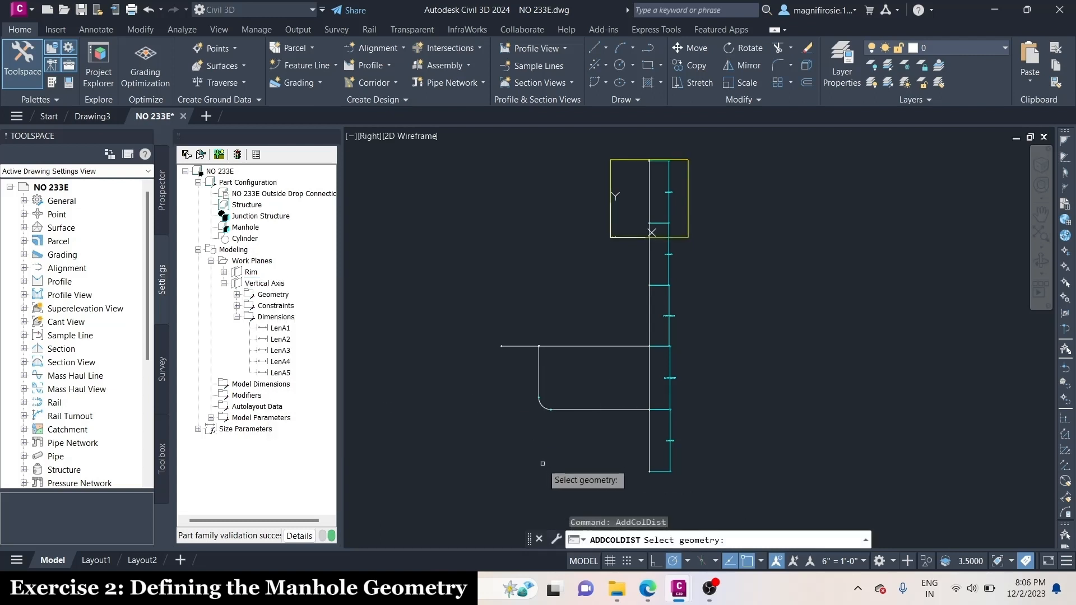
scroll(717, 342, "up", 5)
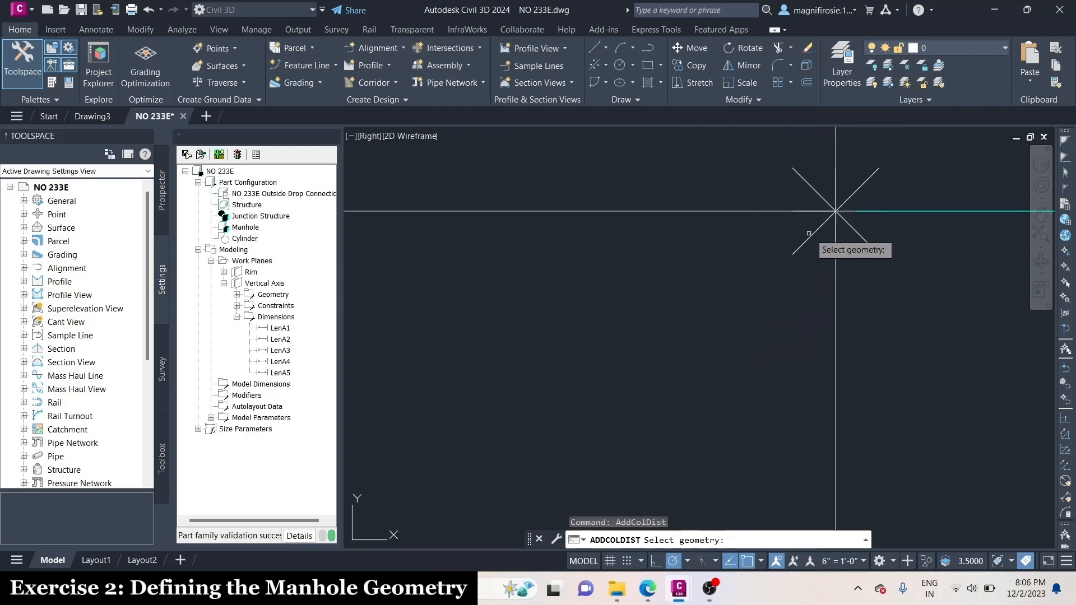
left_click(814, 233)
scroll(843, 265, "down", 8)
scroll(560, 259, "down", 4)
scroll(636, 242, "up", 5)
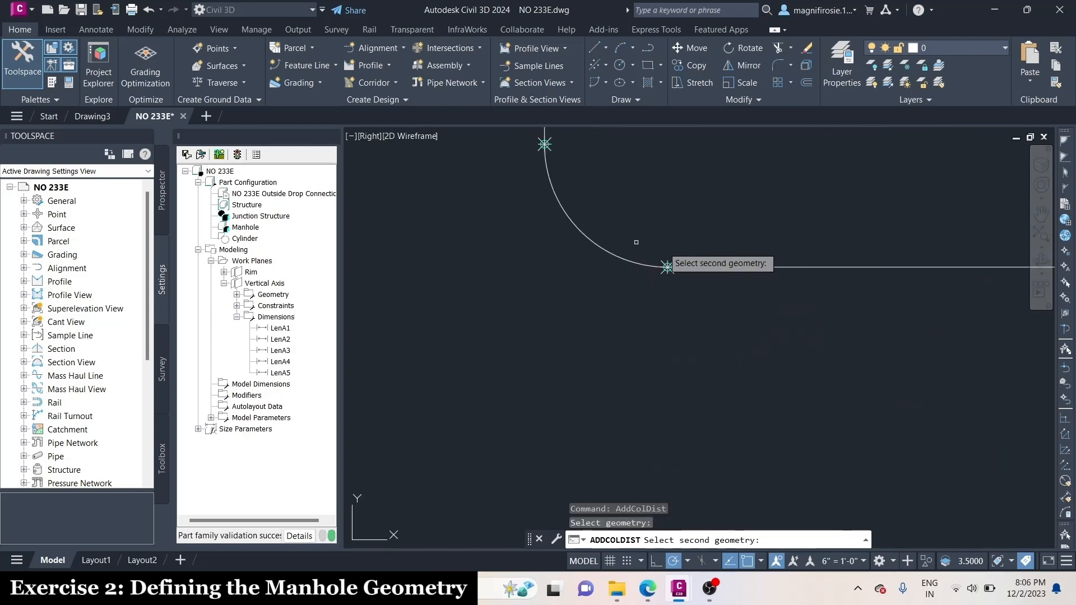
scroll(675, 273, "up", 6)
left_click(548, 215)
scroll(565, 335, "down", 6)
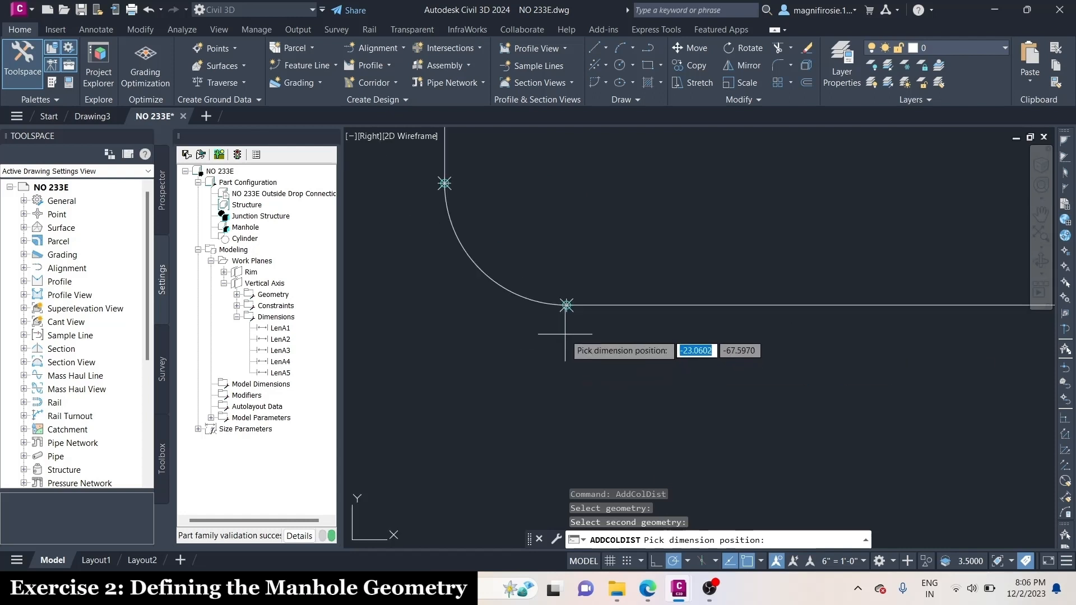
scroll(565, 334, "down", 4)
left_click(733, 387)
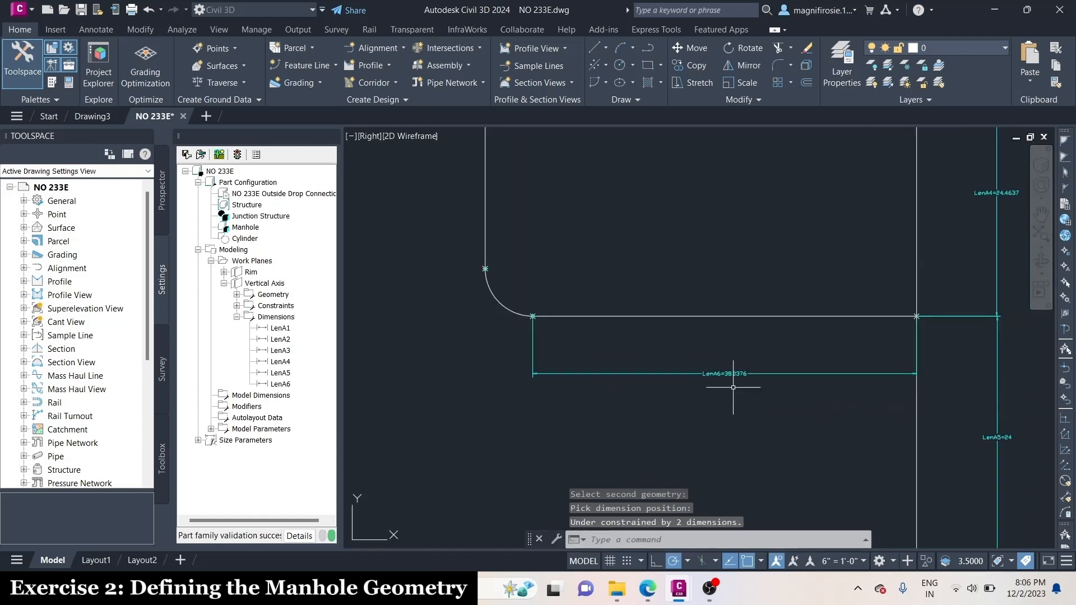
scroll(765, 395, "up", 4)
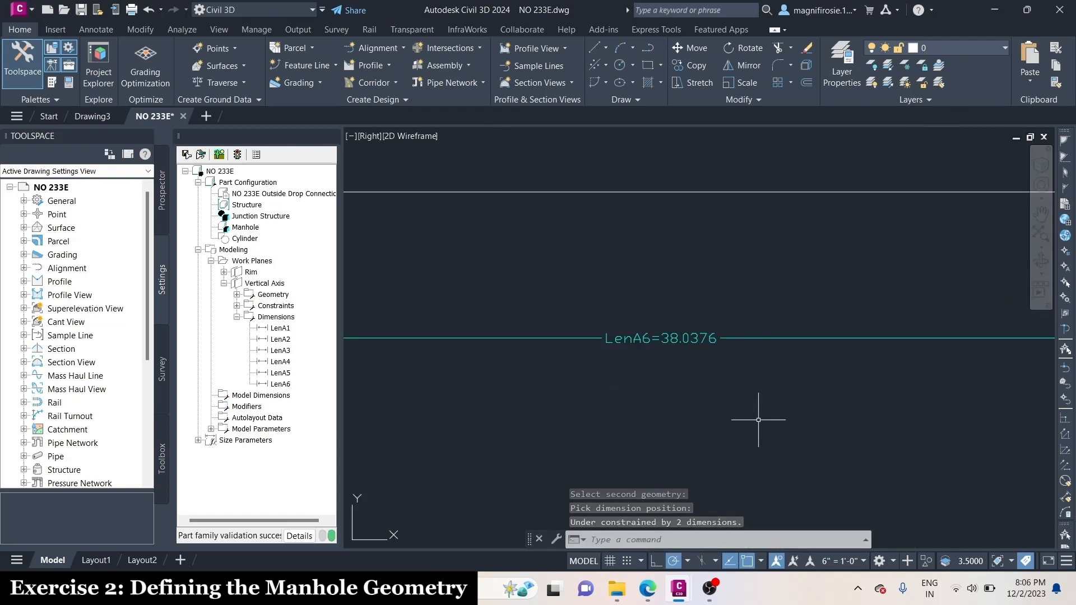
scroll(758, 420, "down", 5)
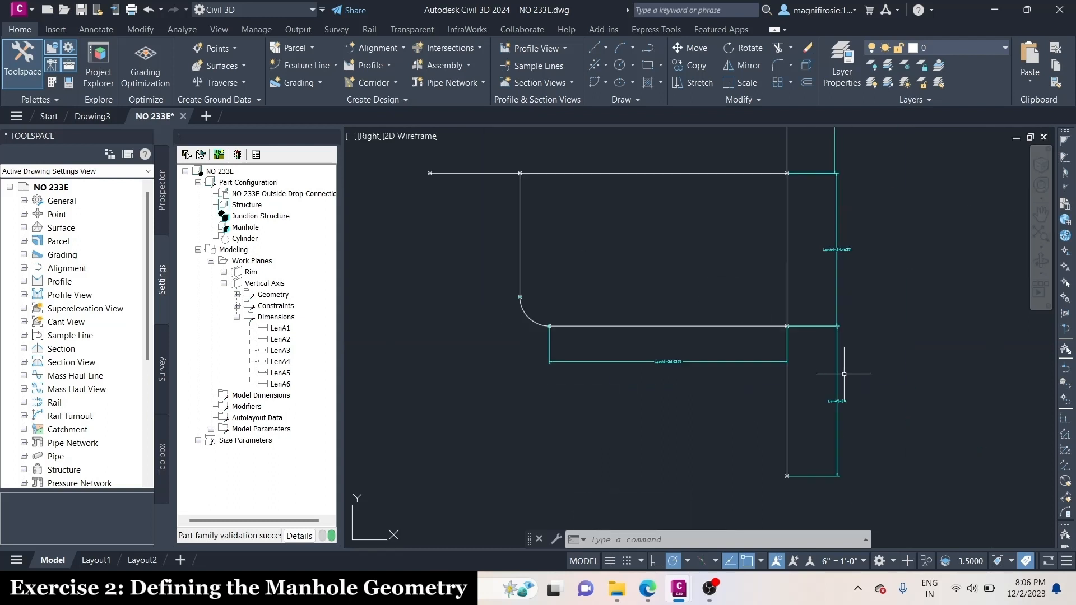
Add a diameter dimension to the corner arc of the drop pipe, placed outside the curve at lower left
right_click(277, 288)
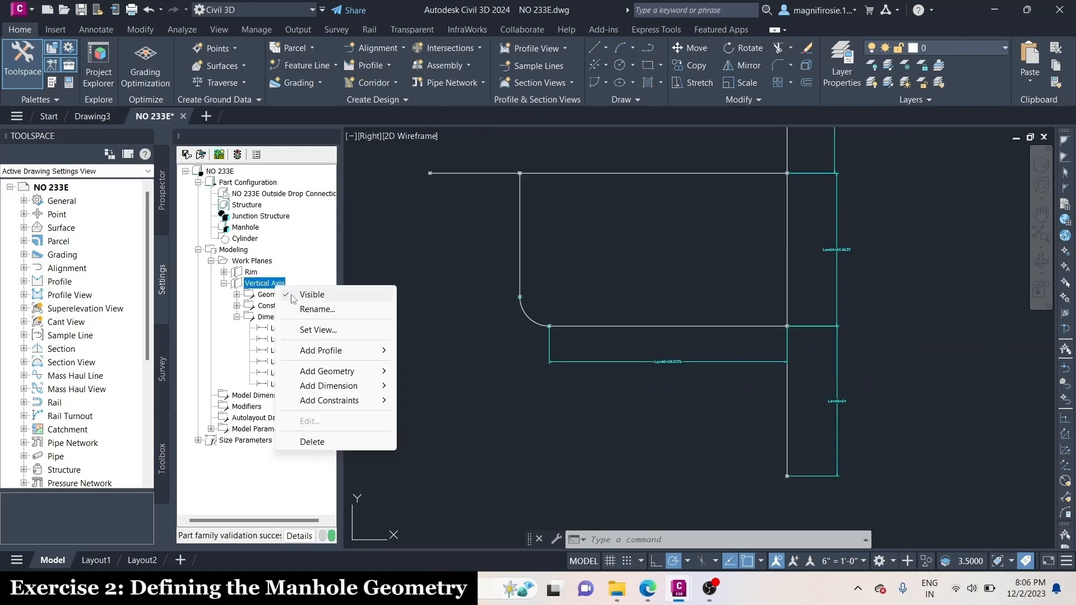
mouse_move(359, 387)
left_click(443, 464)
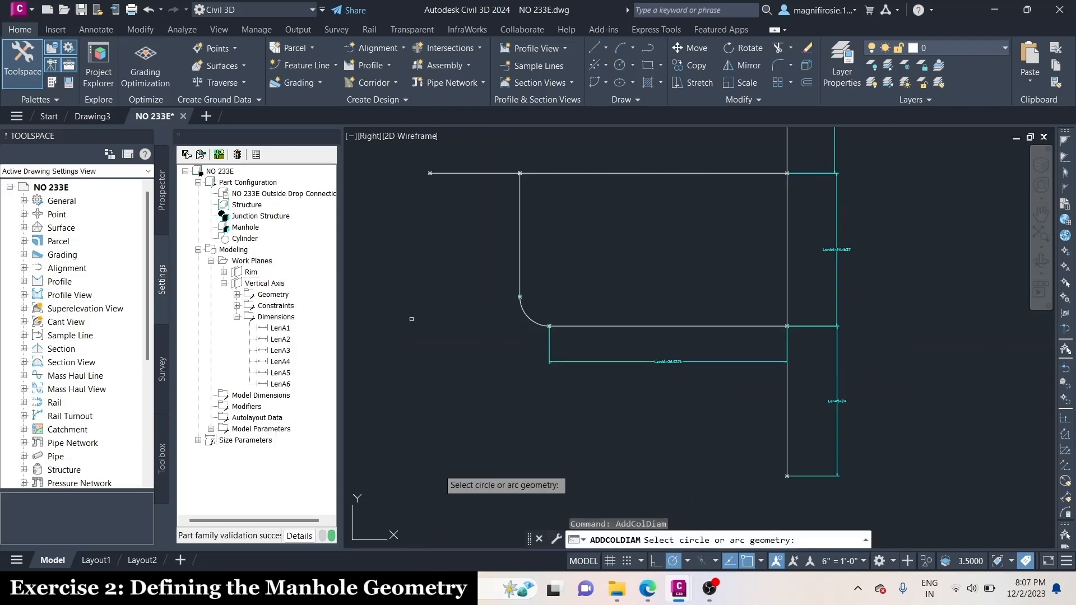
left_click(528, 317)
scroll(528, 318, "up", 5)
left_click(418, 406)
scroll(386, 427, "up", 5)
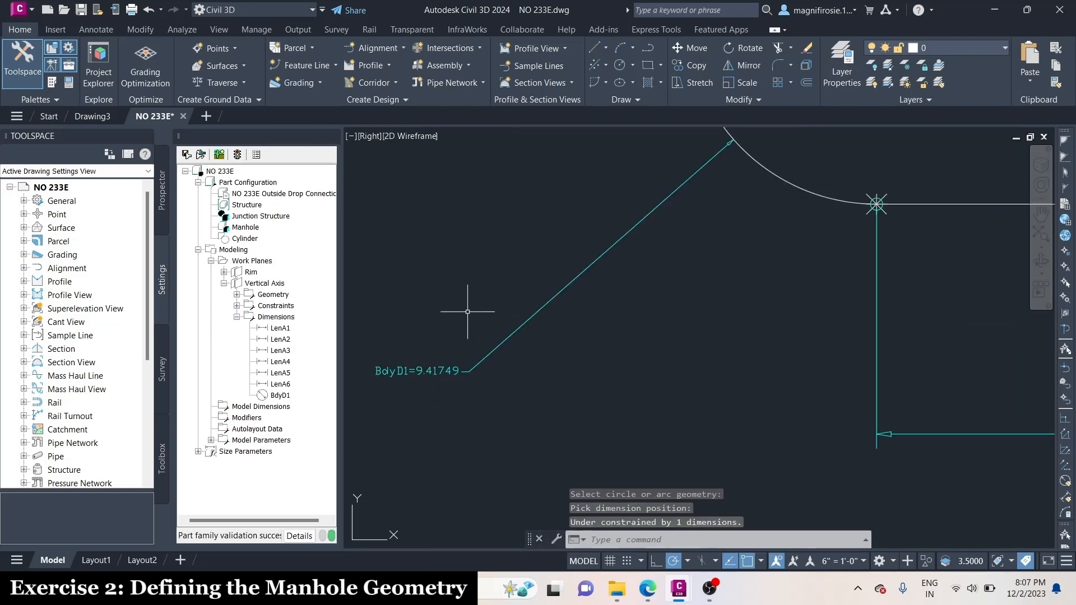
scroll(455, 411, "down", 5)
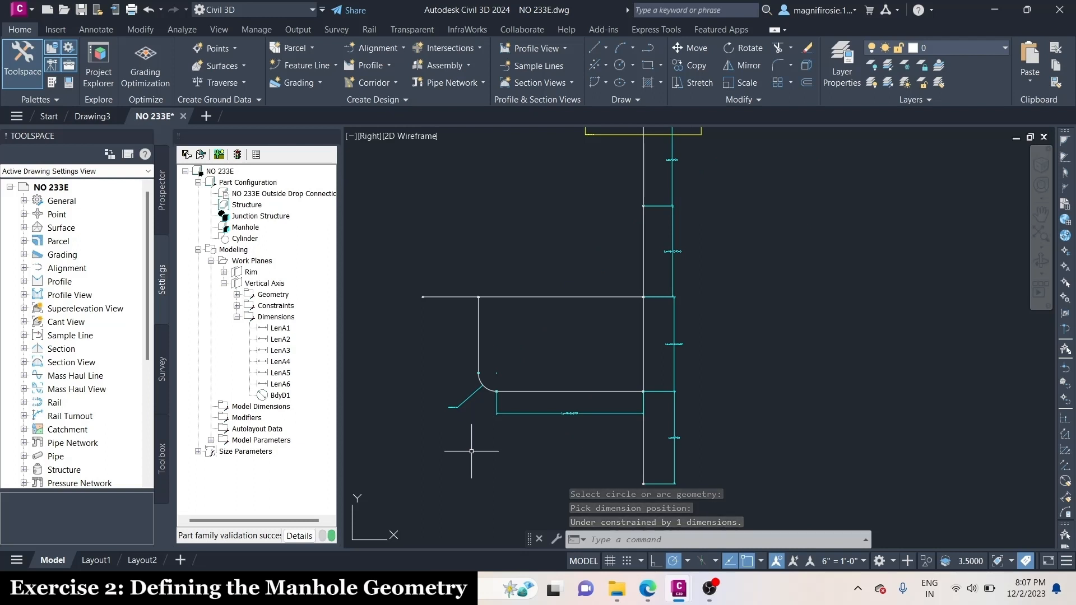
Add a distance dimension above the upper horizontal line, between the drop pipe's vertical line junction and the line's free left endpoint
scroll(470, 336, "up", 2)
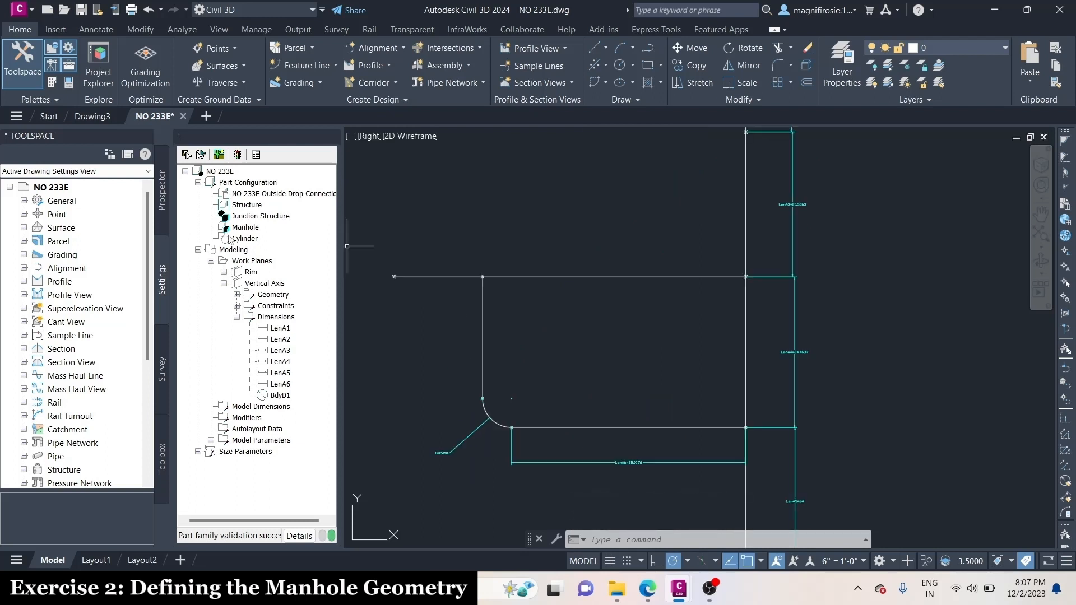
right_click(258, 282)
mouse_move(314, 385)
left_click(412, 385)
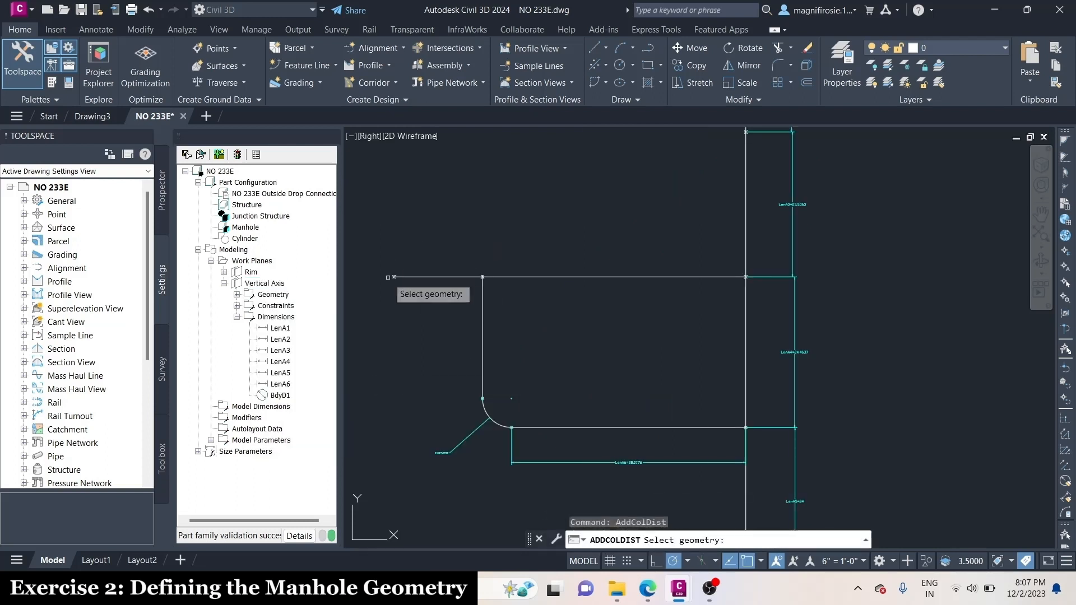
scroll(395, 269, "up", 6)
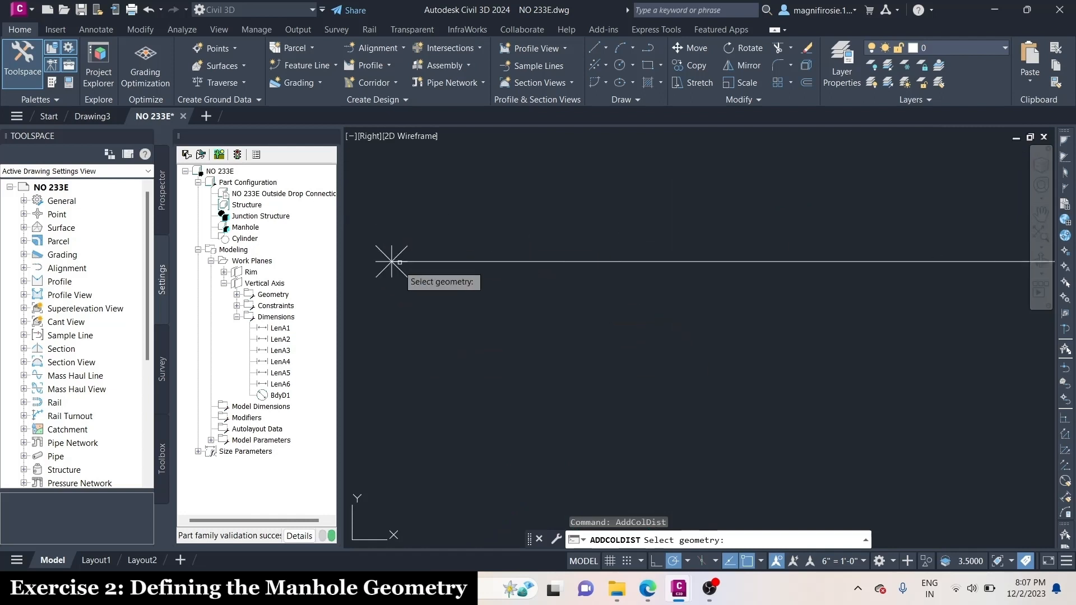
left_click(960, 262)
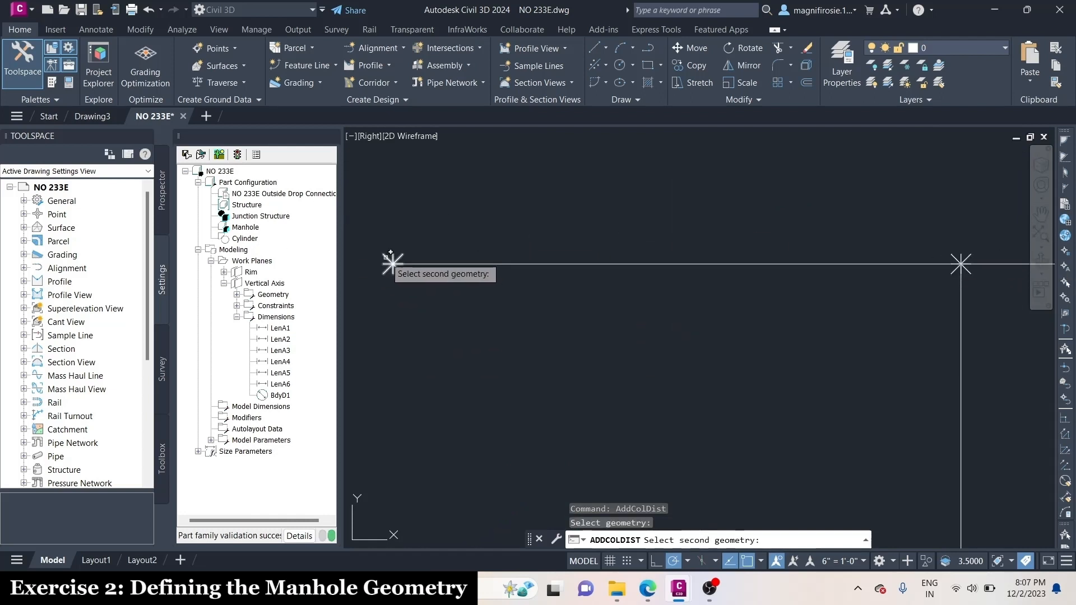
left_click(390, 263)
scroll(471, 368, "down", 1)
left_click(577, 251)
scroll(486, 331, "down", 2)
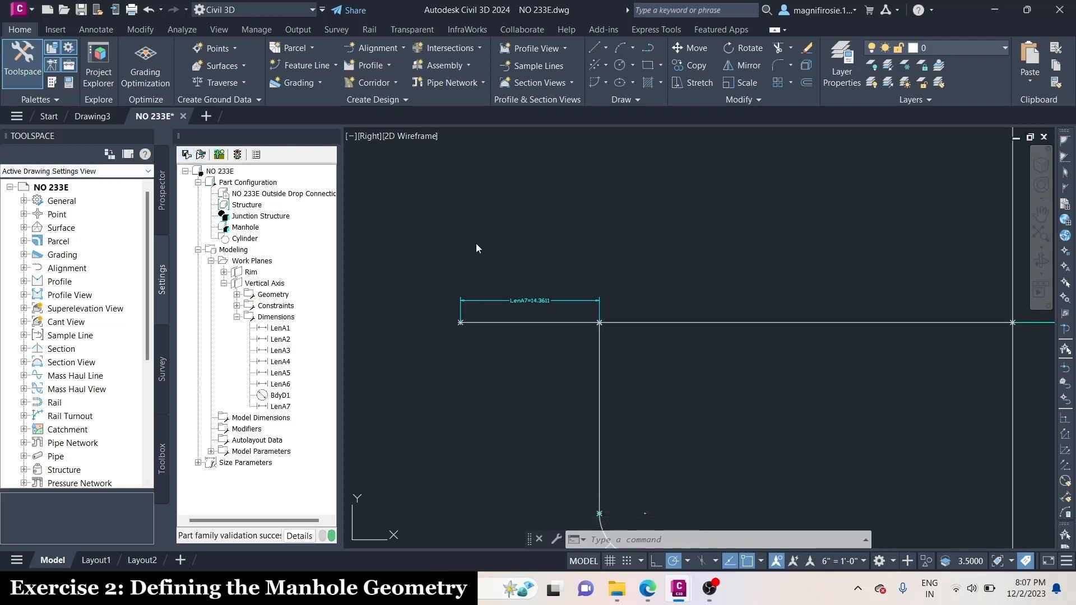
scroll(477, 242, "down", 4)
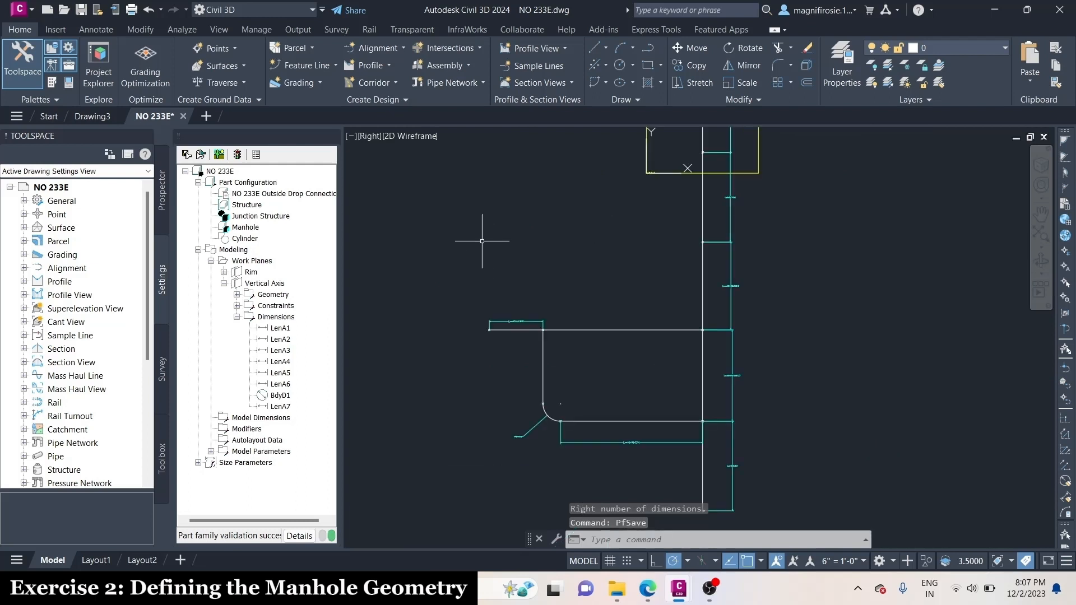
scroll(541, 184, "down", 3)
scroll(537, 229, "up", 3)
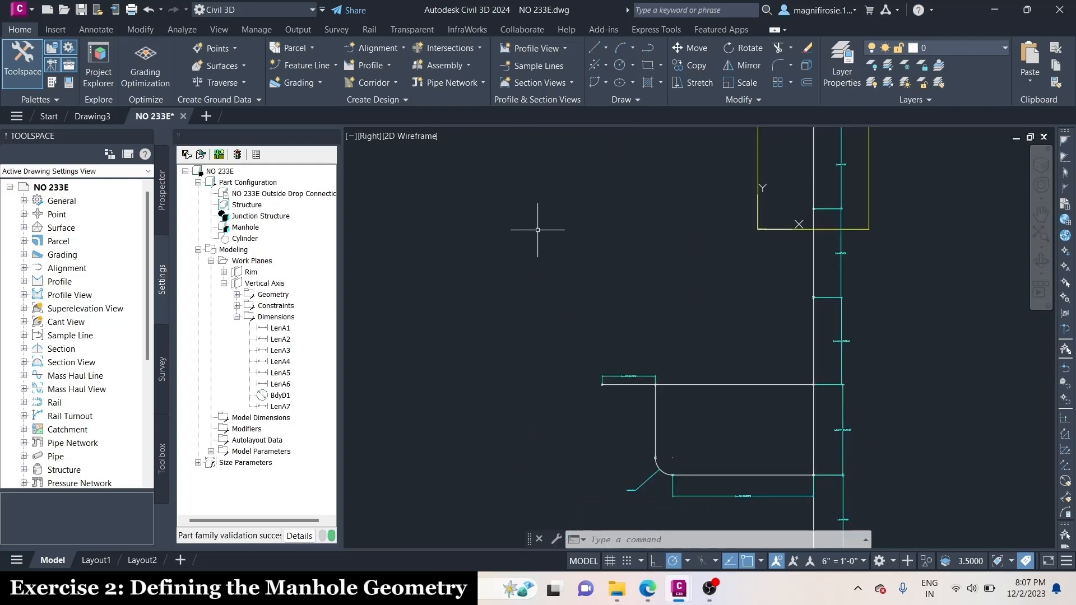
Add a circular profile with a radius of 12 to the Vertical Axis work plane, in the empty area right of the structure's top
right_click(277, 287)
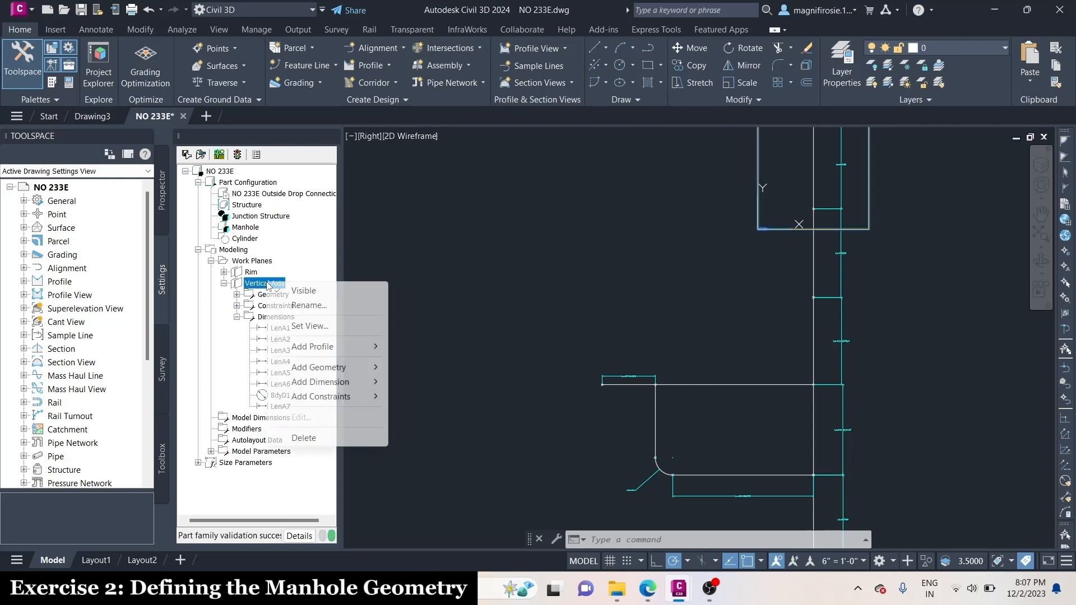
mouse_move(371, 347)
left_click(427, 347)
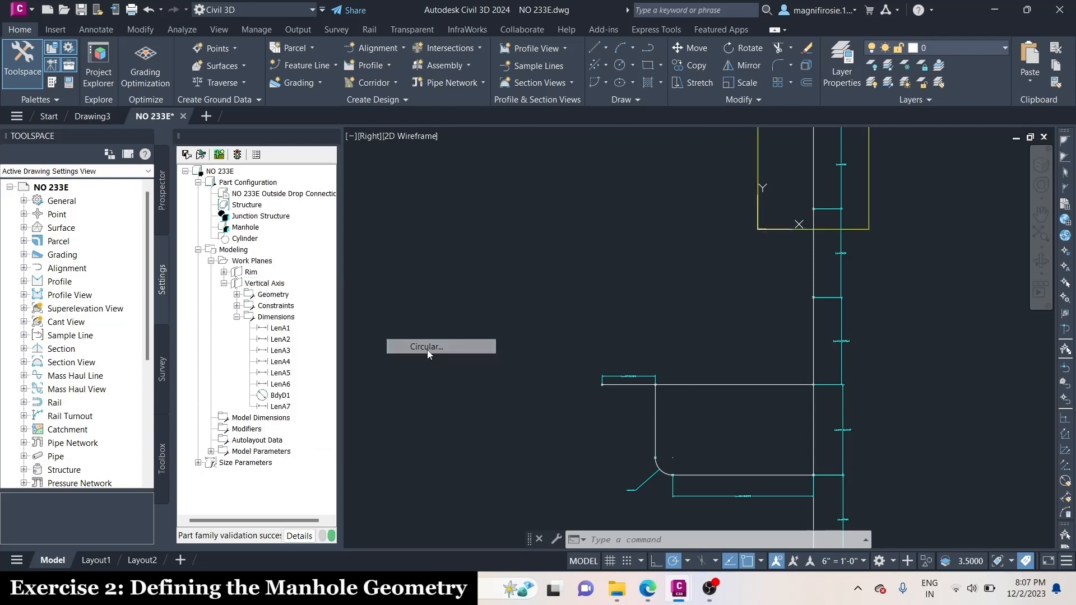
scroll(427, 349, "down", 4)
scroll(783, 255, "up", 2)
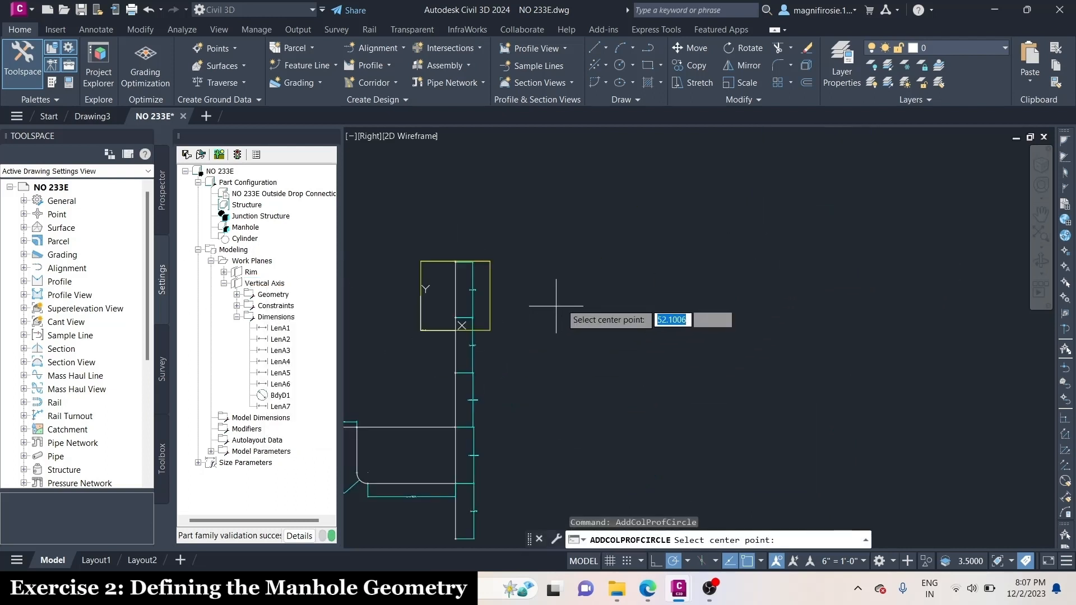
left_click(570, 291)
type("12")
key("Return")
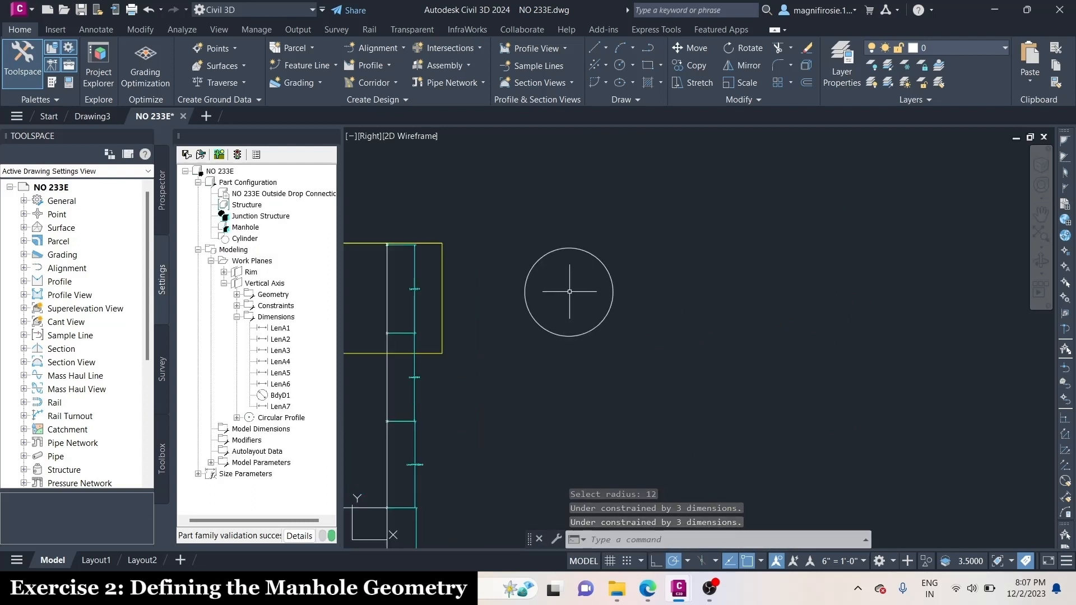
Add a diameter dimension to the circular profile, placed outside its upper right, and collapse the Vertical Axis work plane's Dimensions list
right_click(280, 283)
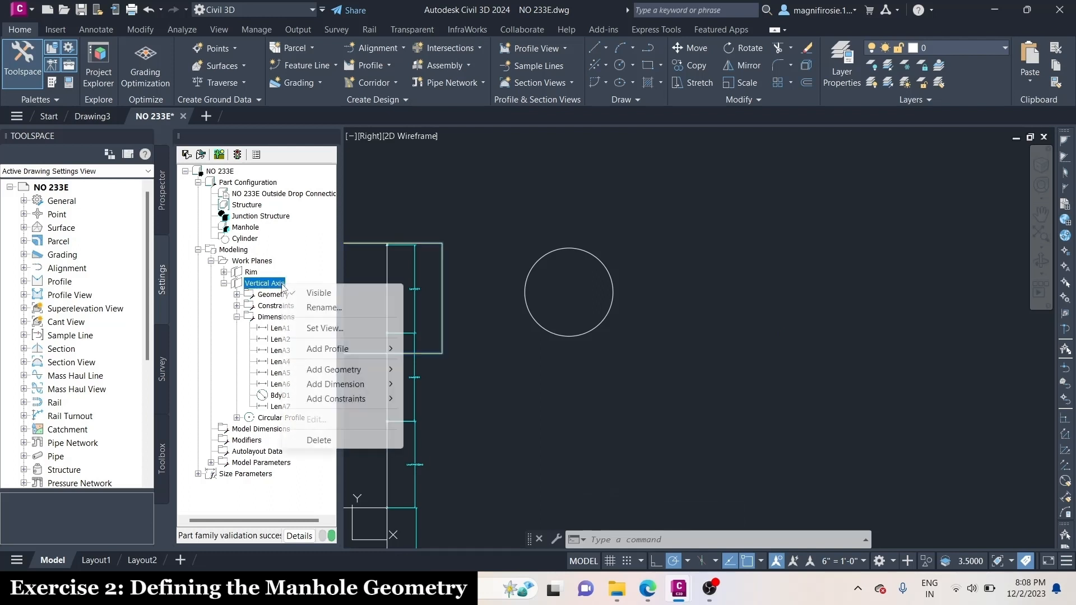
mouse_move(359, 384)
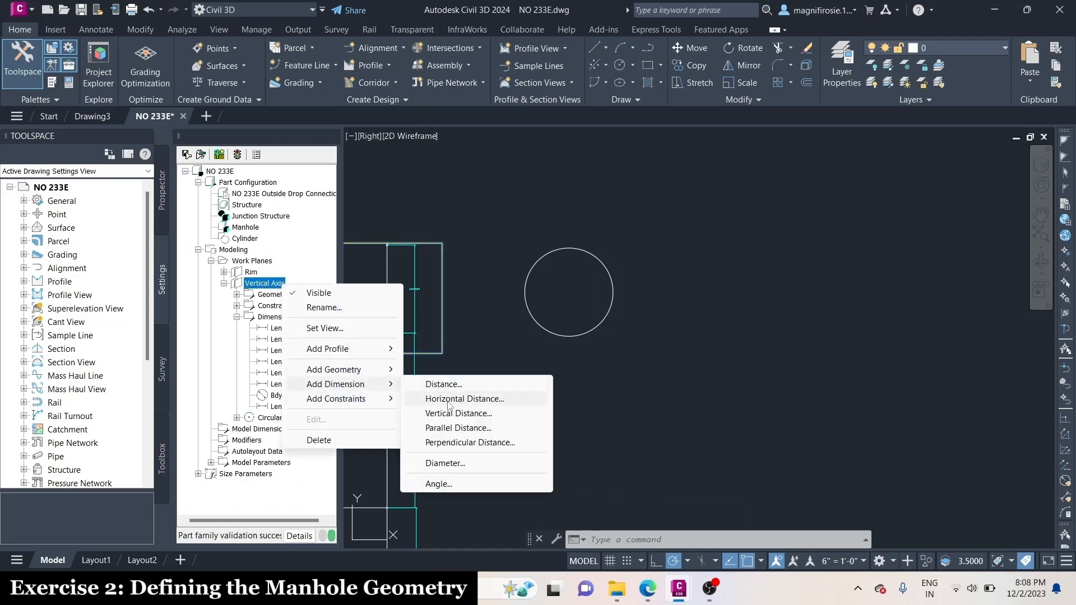
left_click(453, 463)
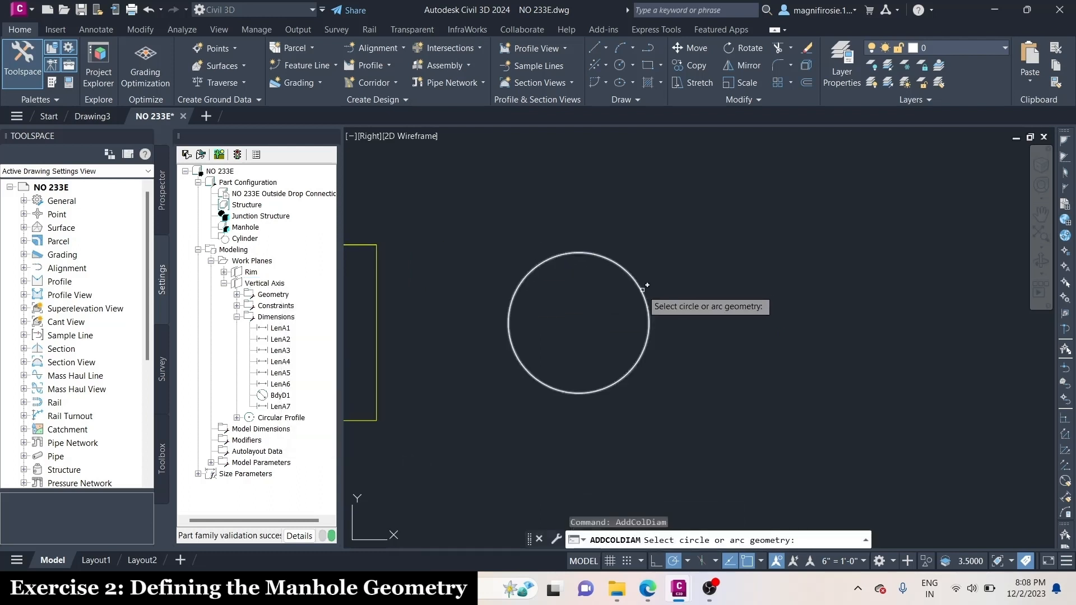
left_click(642, 289)
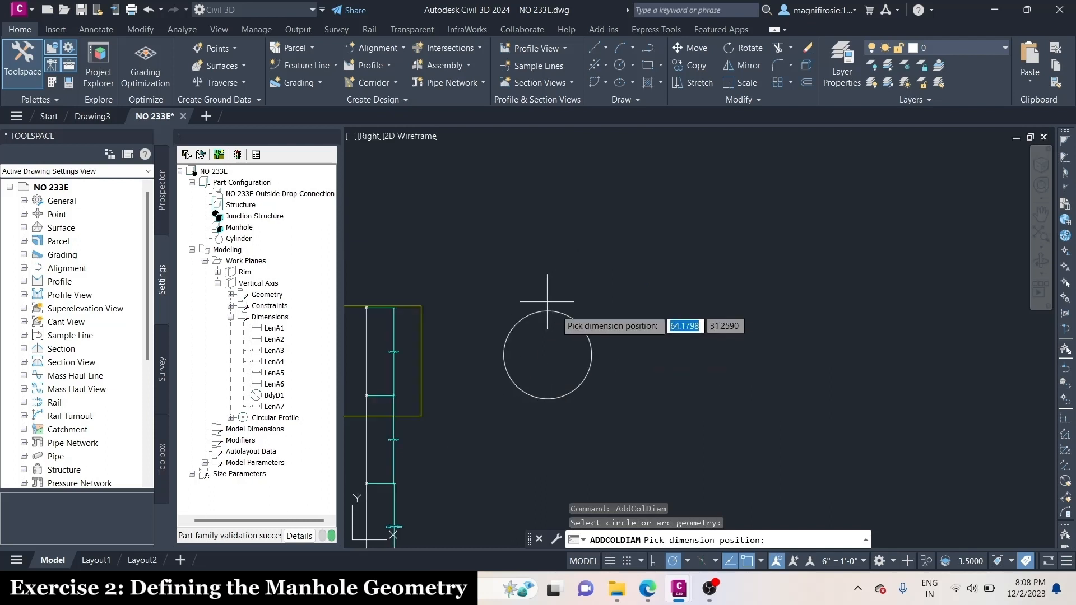
left_click(647, 305)
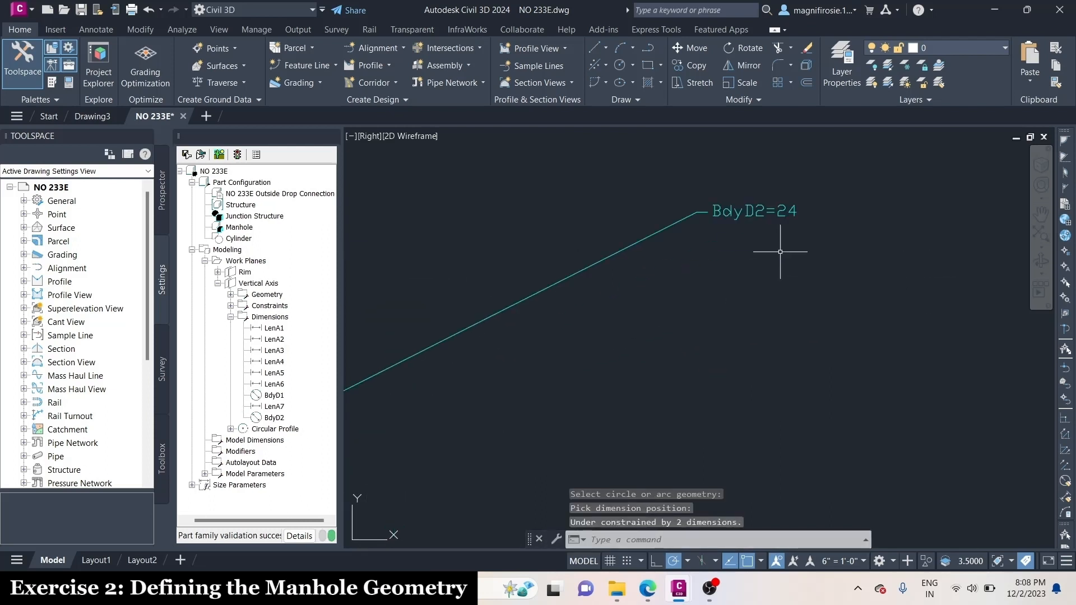
left_click(273, 285)
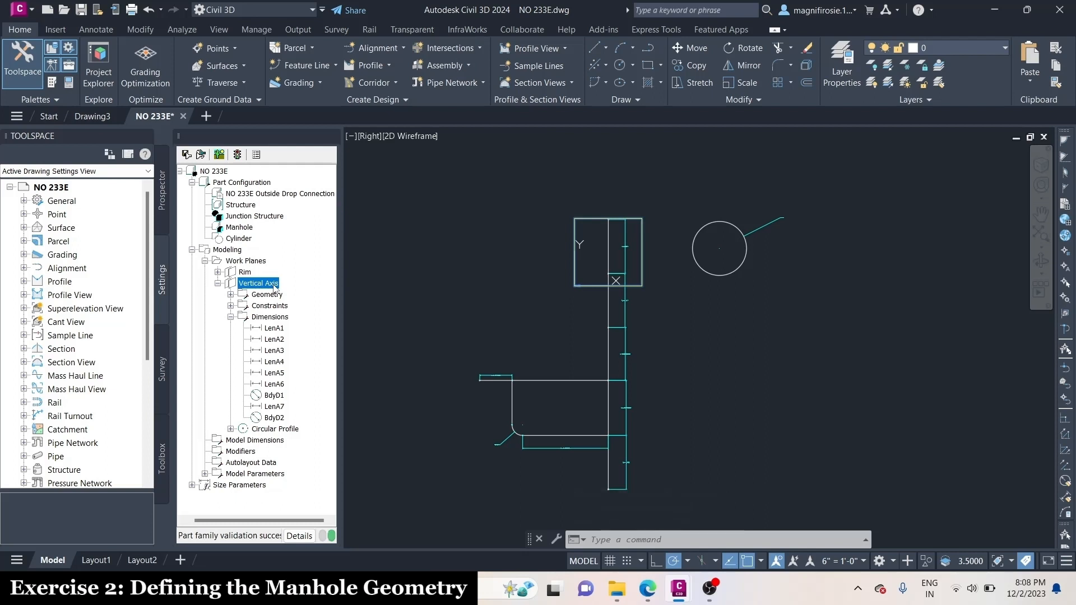
left_click(230, 316)
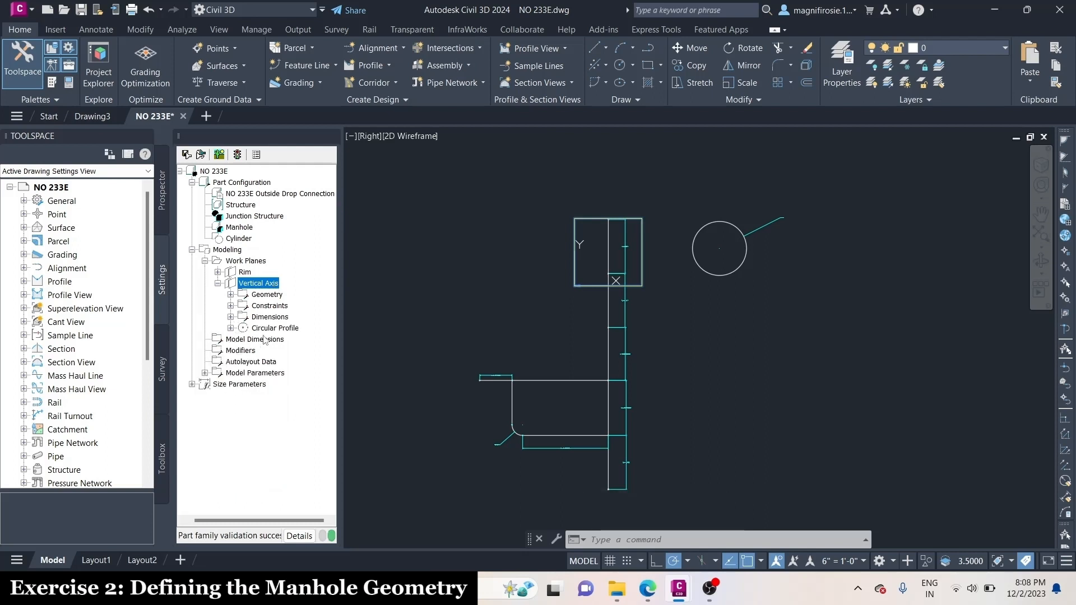
Rename the Vertical Axis work plane's circular profile as Frame Cylinder Diameter
double_click(270, 327)
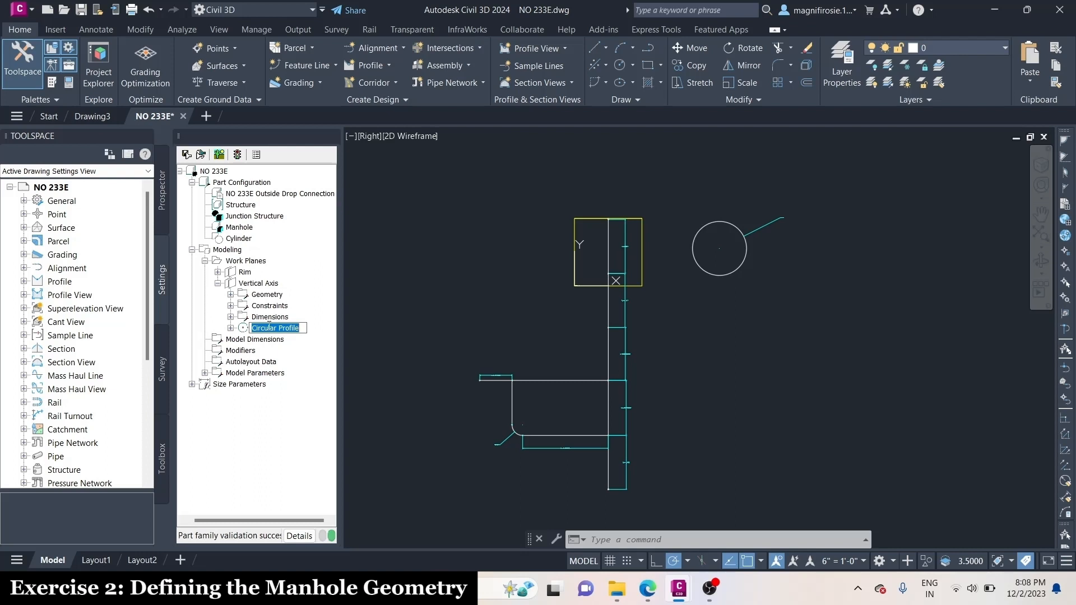
right_click(297, 332)
key("Escape")
type("Frame Cylinder Diameter")
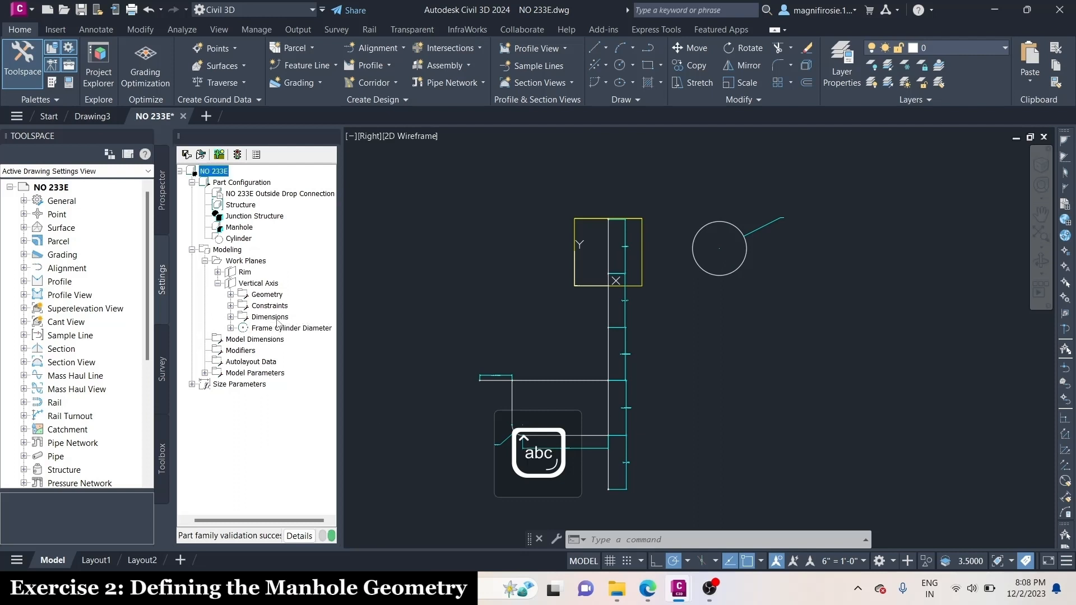
left_click(278, 329)
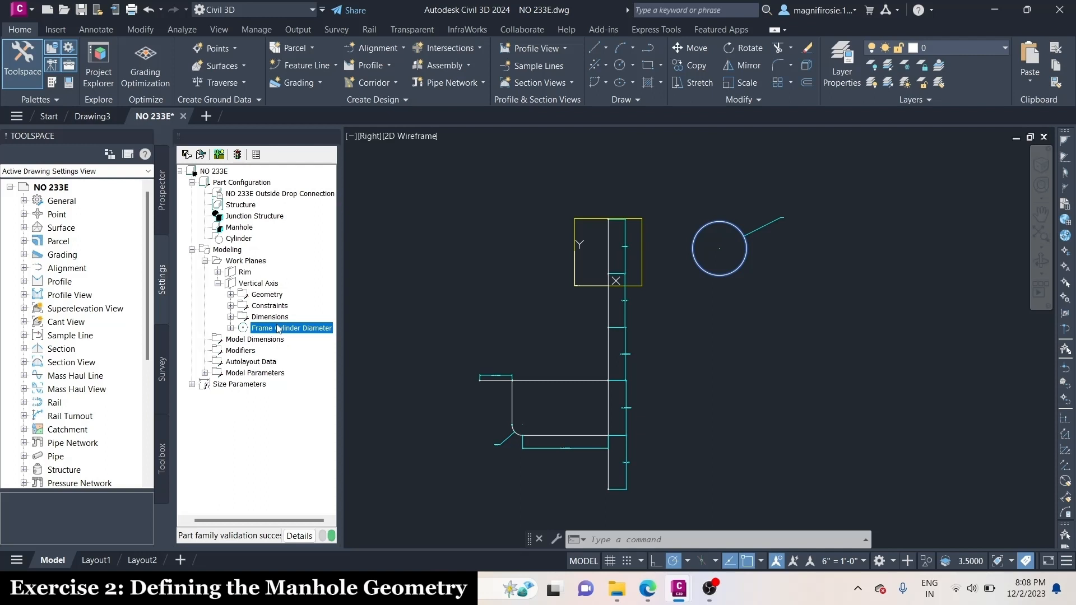
Add a circular profile with a radius of 18 to the Vertical Axis work plane, below the frame cylinder circle
right_click(259, 282)
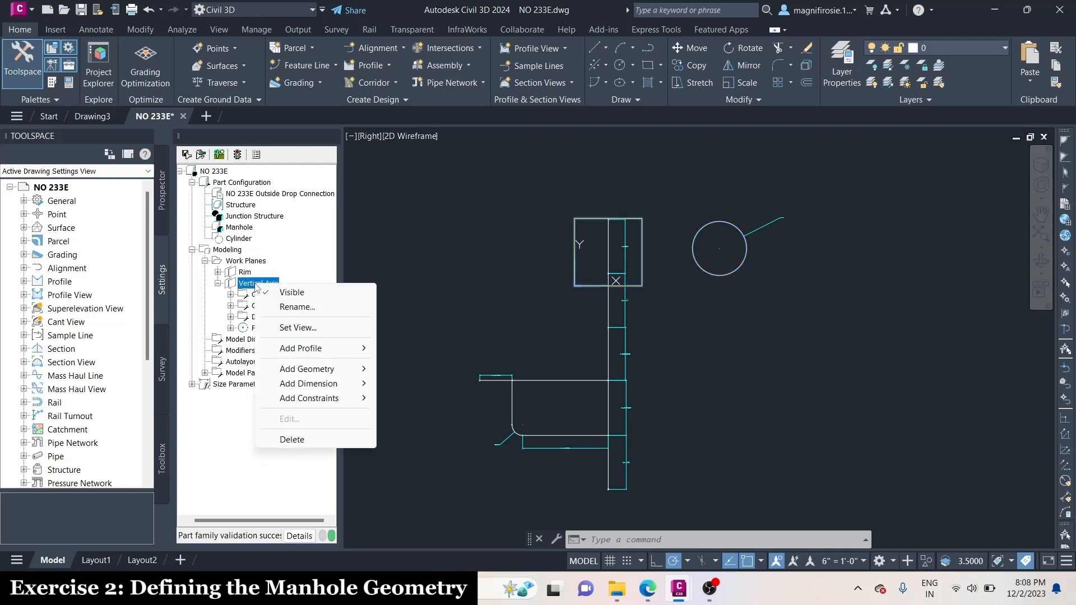
mouse_move(323, 350)
left_click(426, 350)
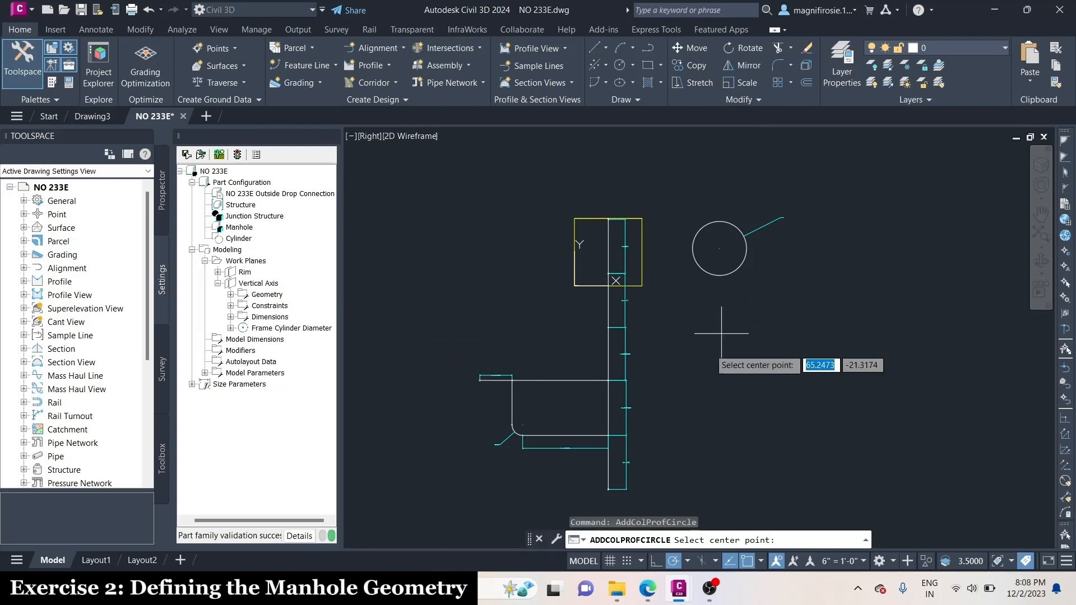
left_click(724, 350)
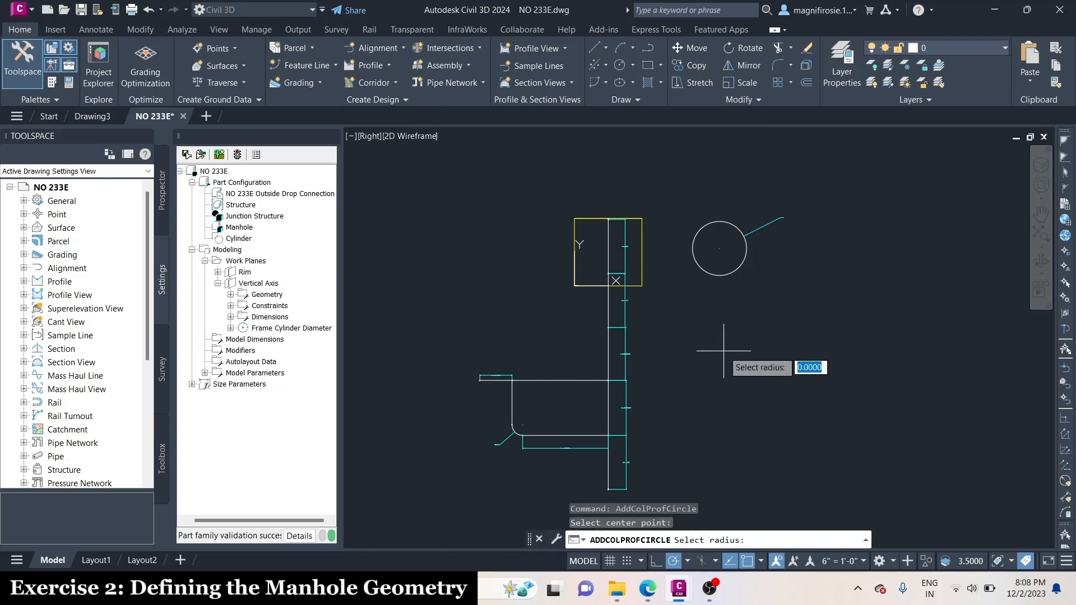
key("Return")
Add a diameter dimension to the radius-18 circular profile, placed outside its upper right
right_click(259, 282)
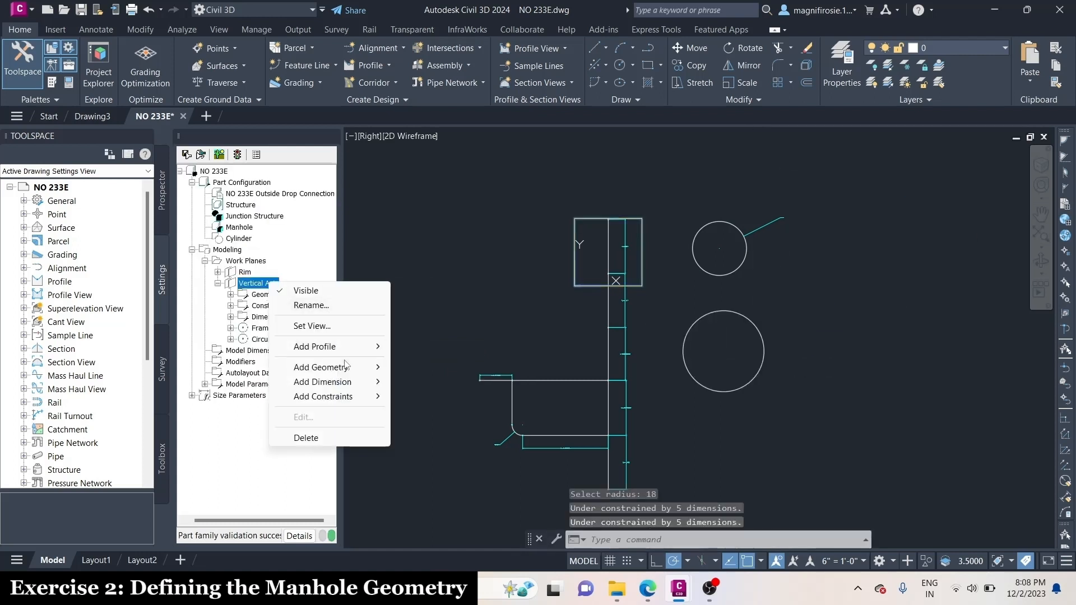
mouse_move(325, 383)
left_click(426, 459)
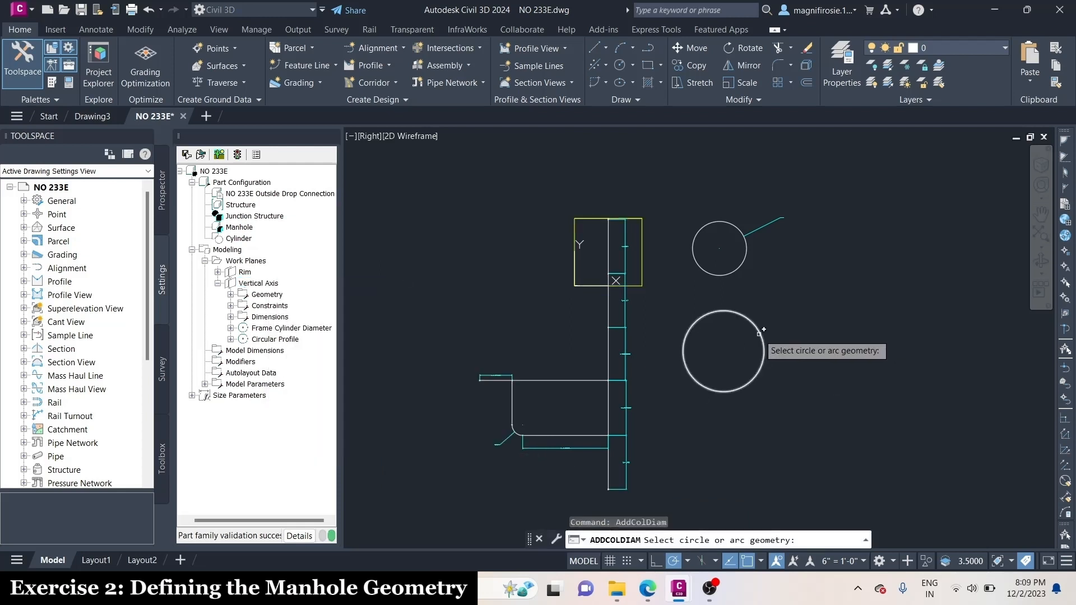
left_click(752, 334)
left_click(799, 318)
scroll(799, 319, "up", 12)
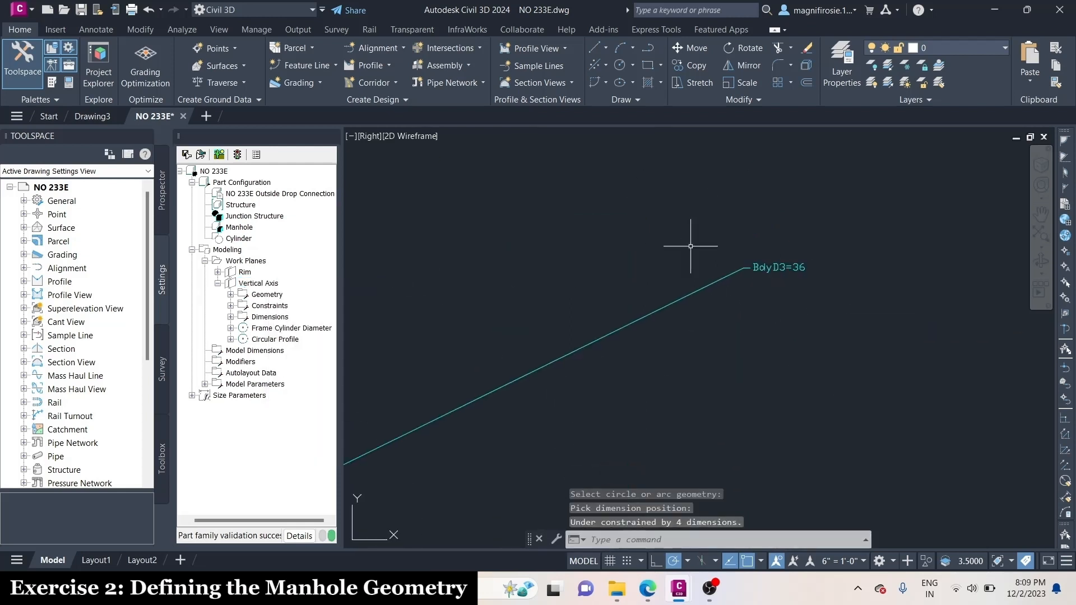
scroll(891, 250, "down", 12)
Add a circular profile with a radius of 24 to the Vertical Axis work plane, below the other two circles
right_click(259, 279)
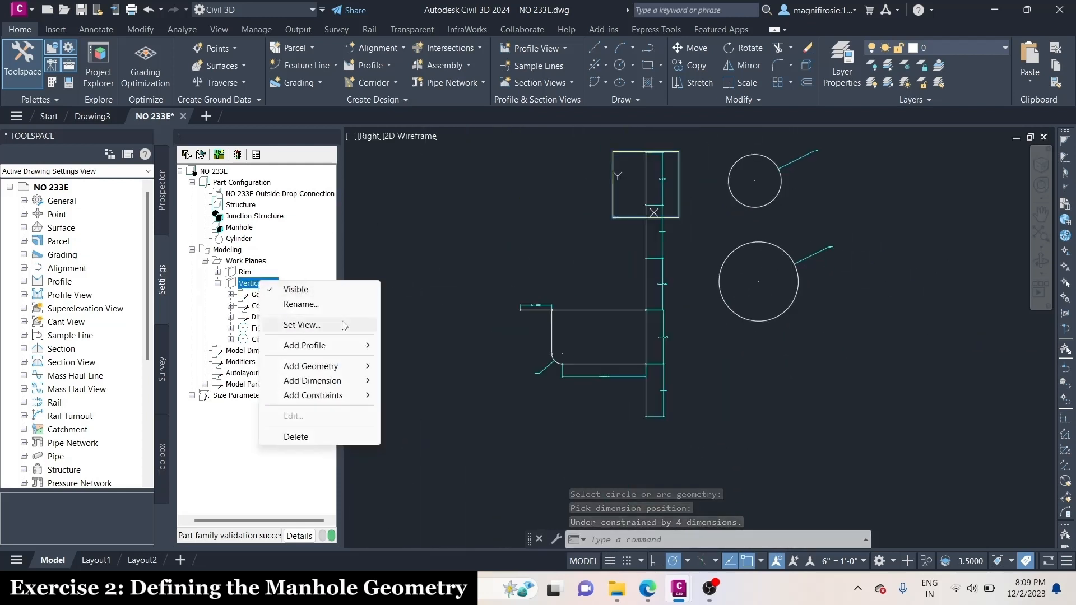
mouse_move(302, 344)
left_click(406, 344)
left_click(761, 393)
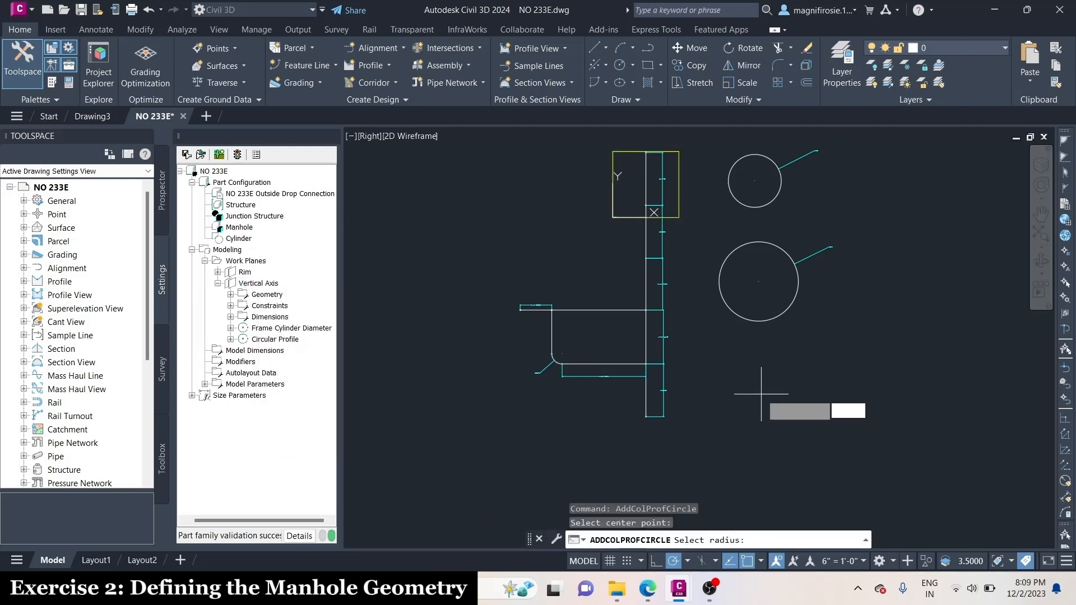
type("24")
key("Return")
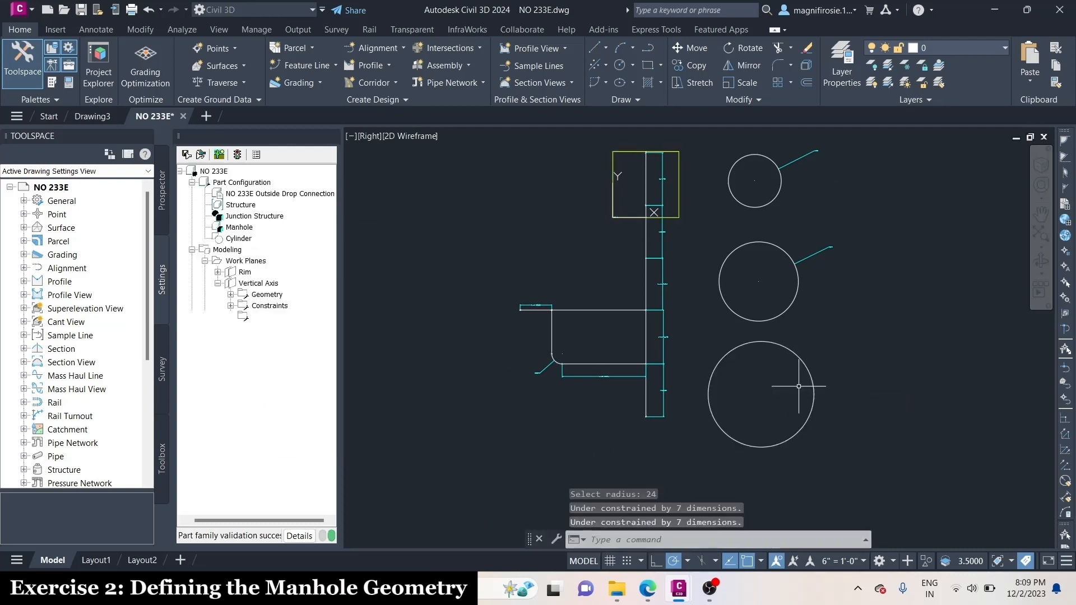
Add a diameter dimension to the radius-24 circular profile, placed outside its upper right
right_click(280, 284)
mouse_move(357, 381)
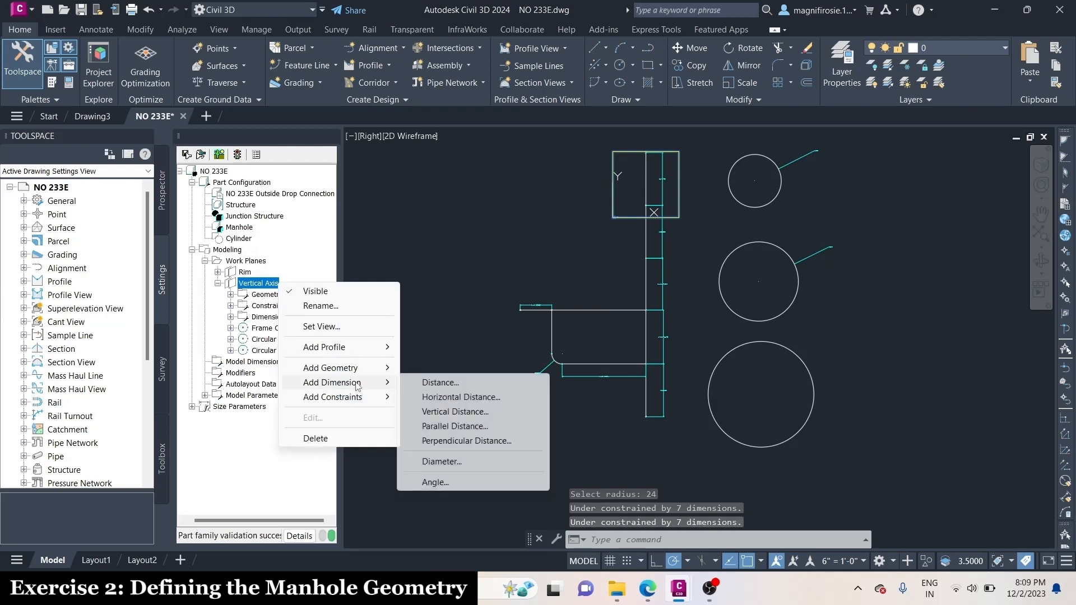
left_click(425, 461)
left_click(812, 377)
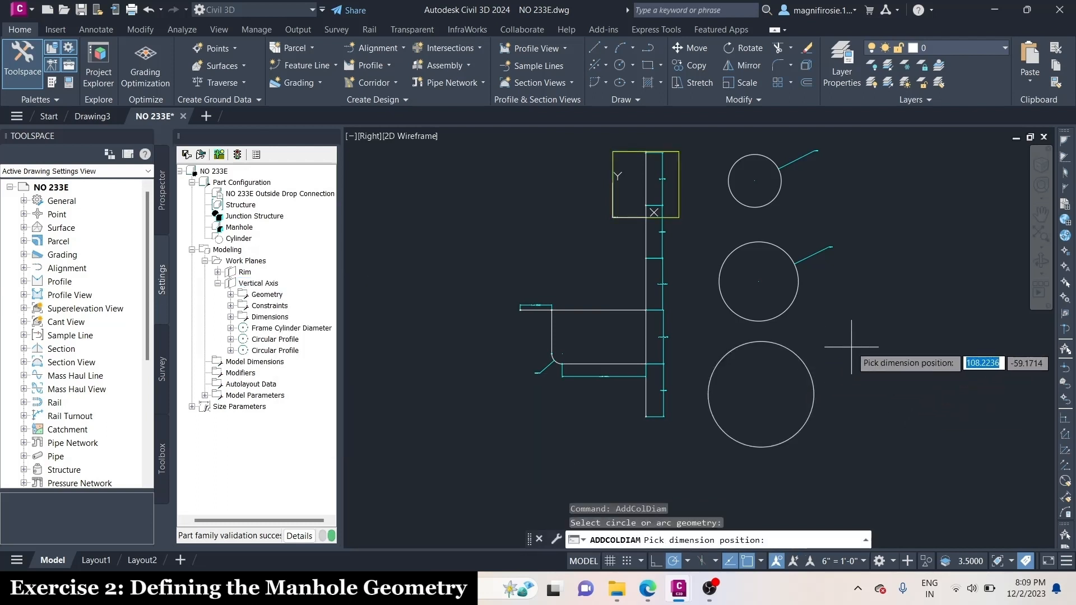
left_click(888, 338)
scroll(889, 337, "up", 5)
scroll(889, 338, "down", 6)
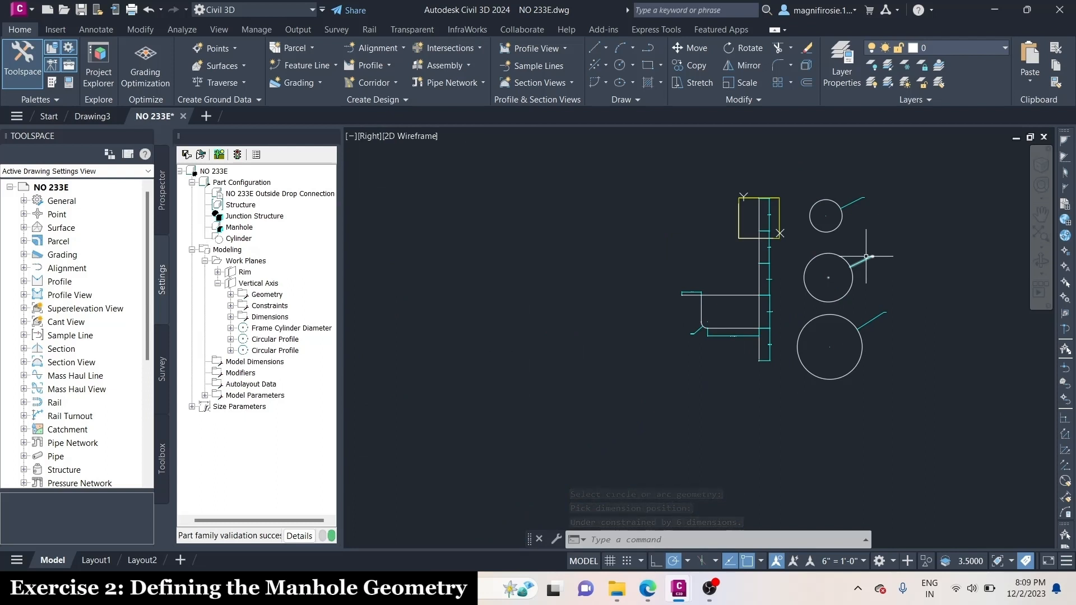
scroll(859, 335, "down", 4)
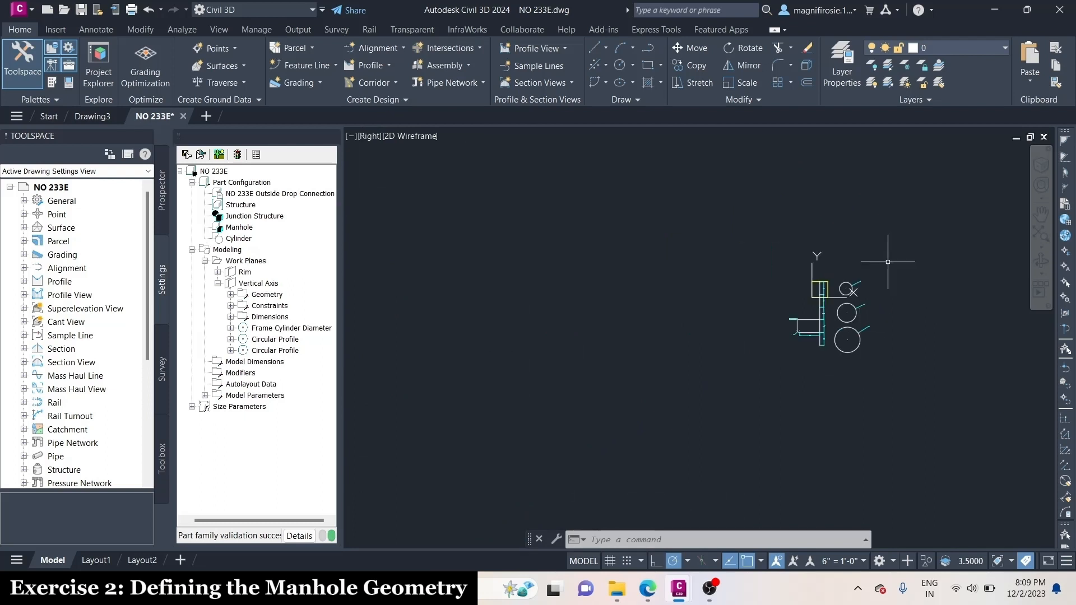
scroll(888, 262, "up", 4)
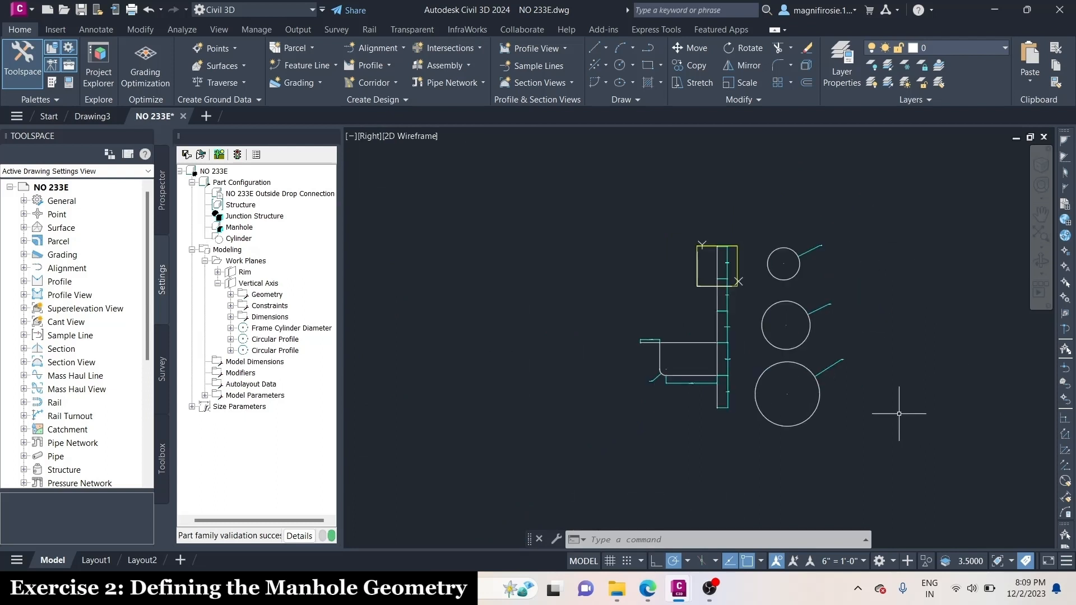
Add a circular profile with a radius of 6 to the Vertical Axis work plane, in the empty area left of the structure's top
right_click(270, 285)
mouse_move(324, 349)
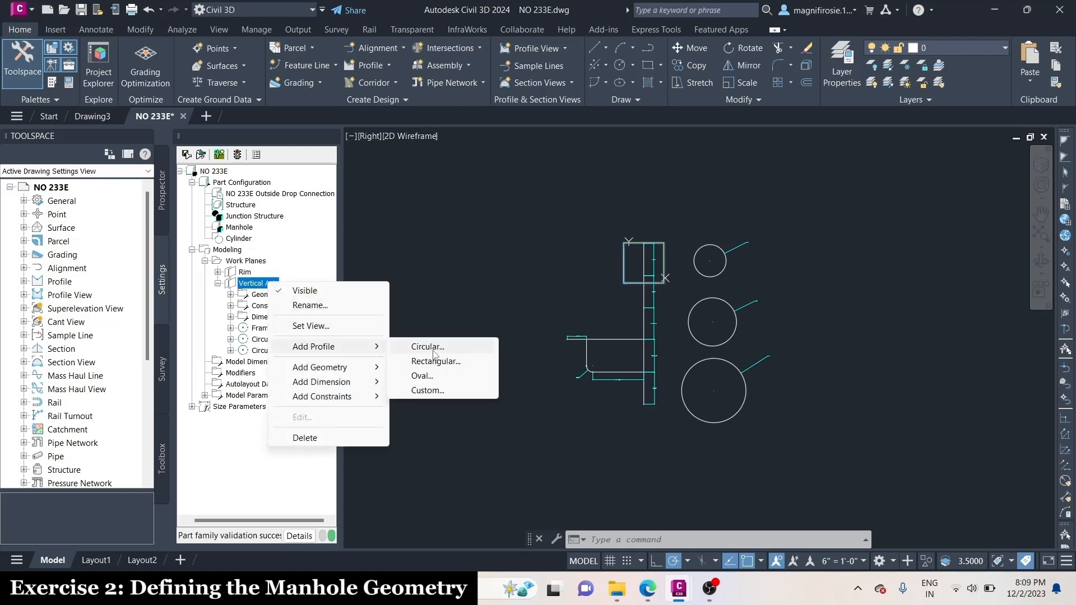
left_click(440, 353)
left_click(534, 260)
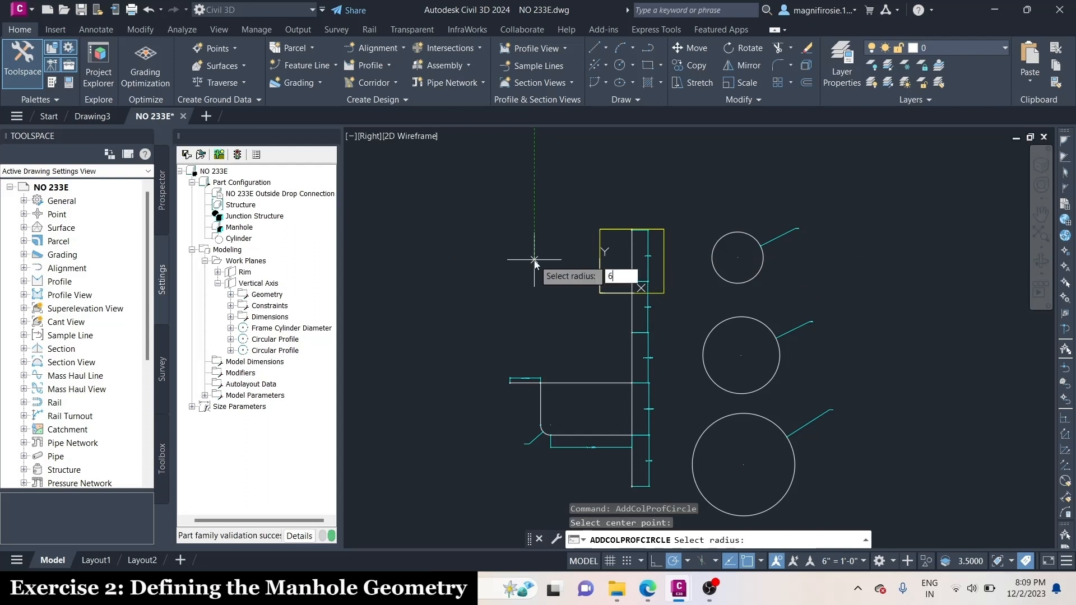
type("6")
key("Return")
Add a diameter dimension to the small radius-6 circular profile, placed outside its upper left
scroll(546, 273, "up", 4)
right_click(257, 283)
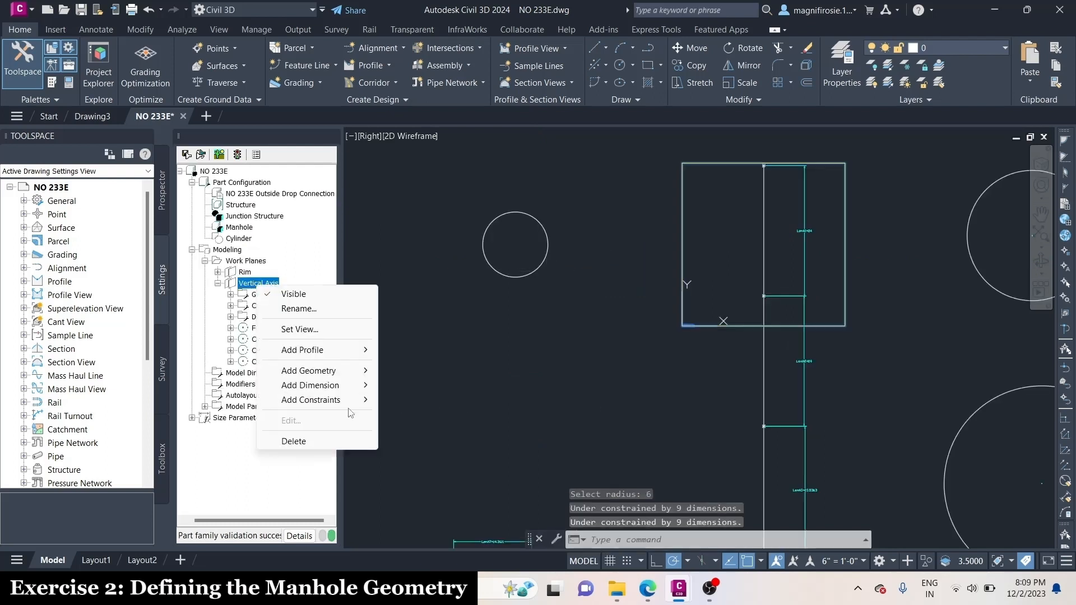
mouse_move(348, 387)
left_click(465, 464)
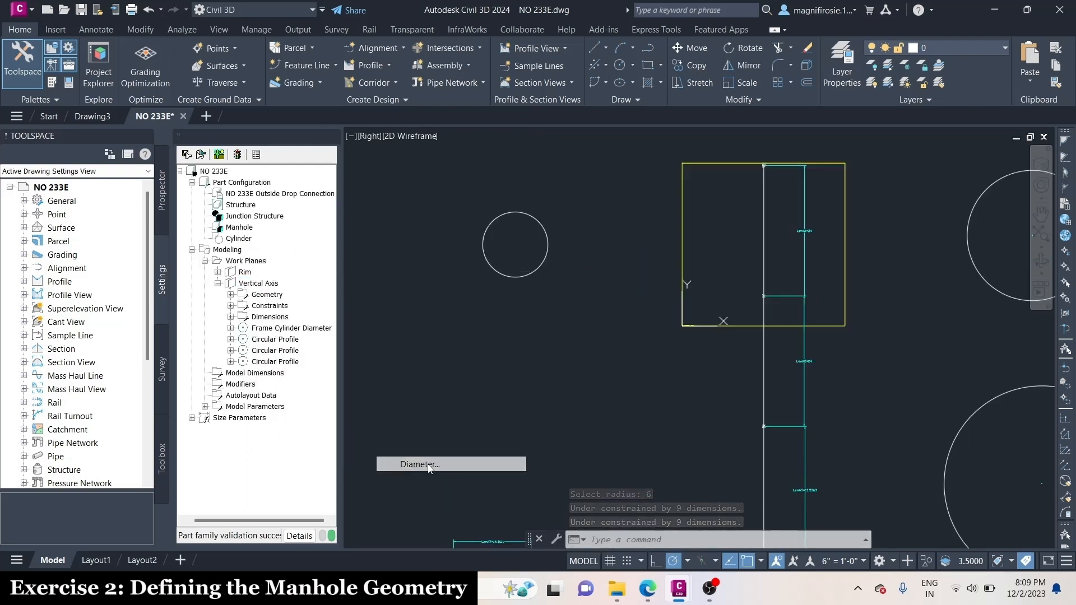
left_click(491, 224)
left_click(428, 213)
scroll(426, 224, "up", 5)
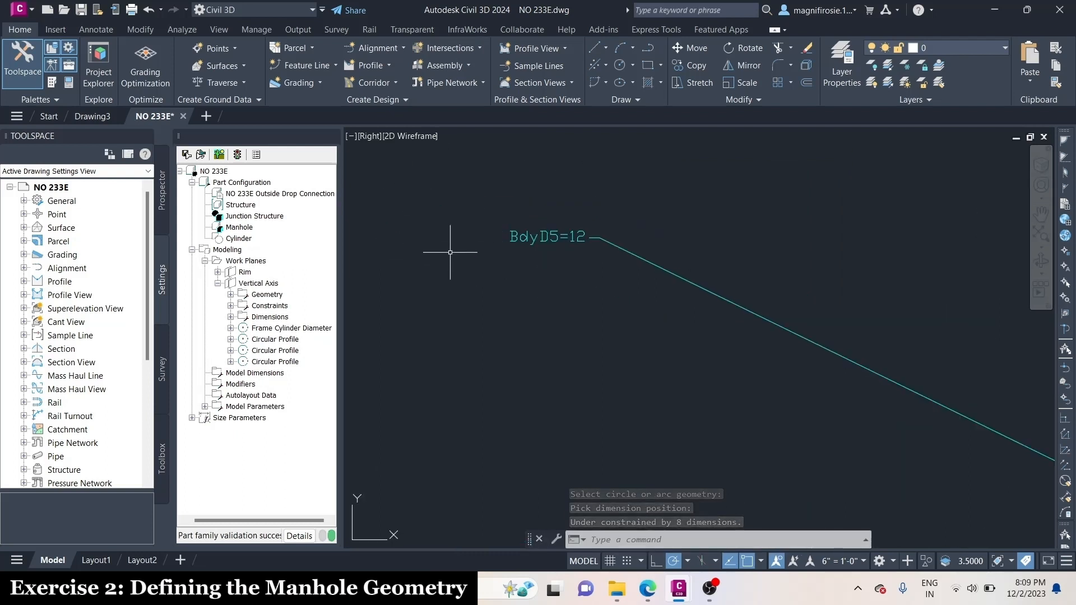
scroll(482, 281, "down", 5)
scroll(577, 229, "down", 2)
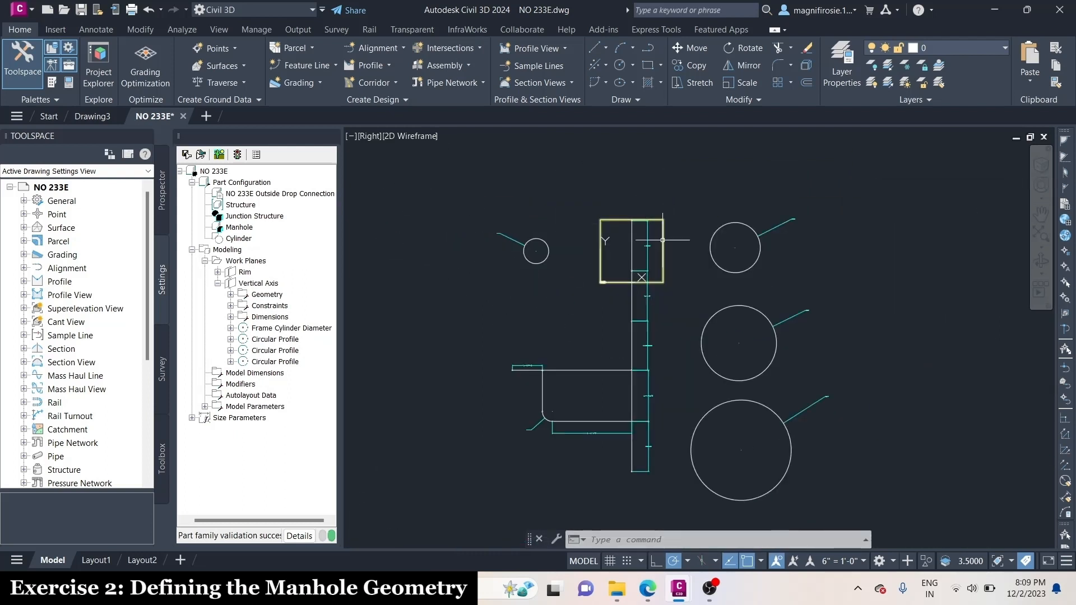
Rename the circular profile listed directly after Frame Cylinder Diameter as Cone Top Diameter
double_click(273, 339)
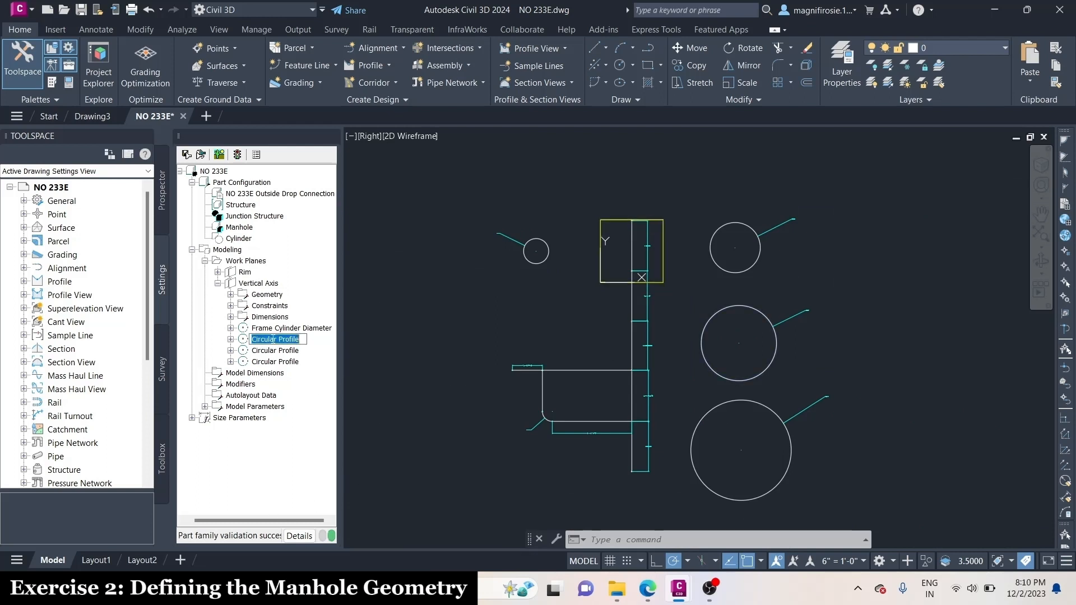
key("Caps_Lock")
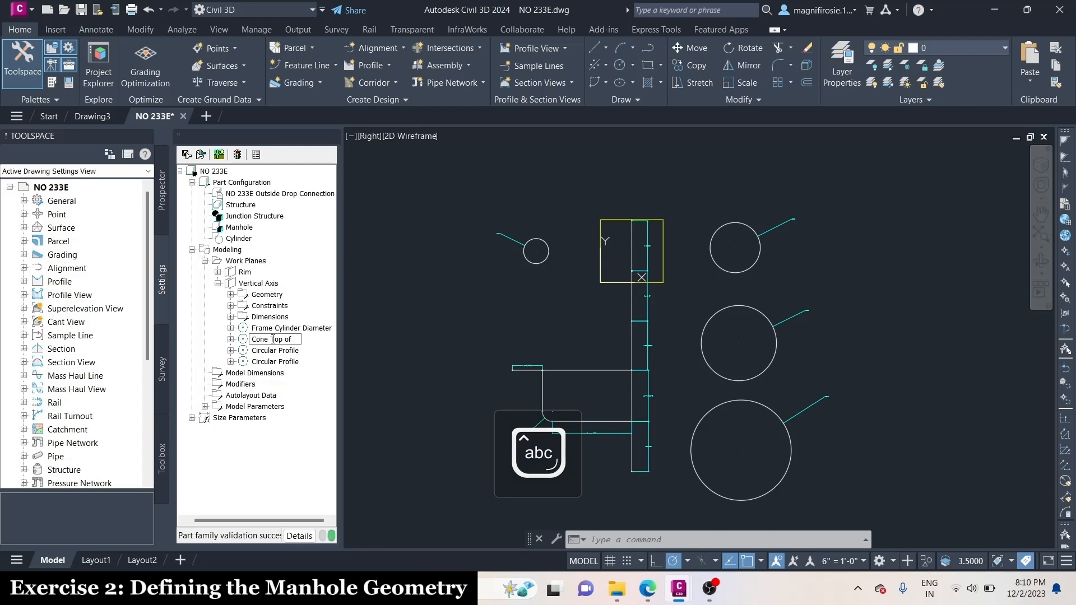
type("C")
key("Caps_Lock")
type("o")
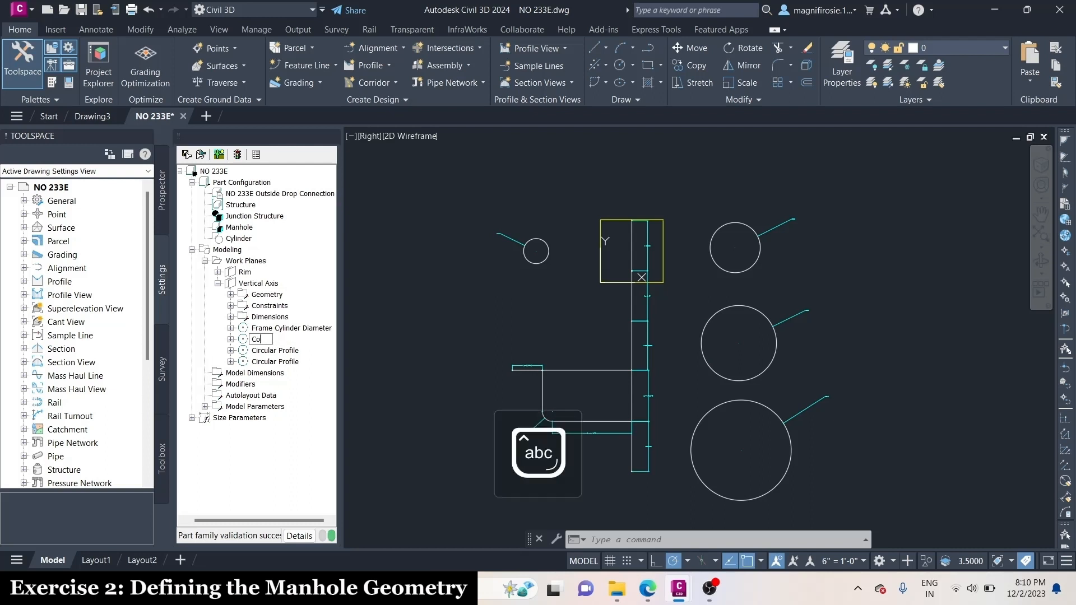
Rename the circular profile of the largest circle as Barrel Cylinder Diameter
left_click(277, 351)
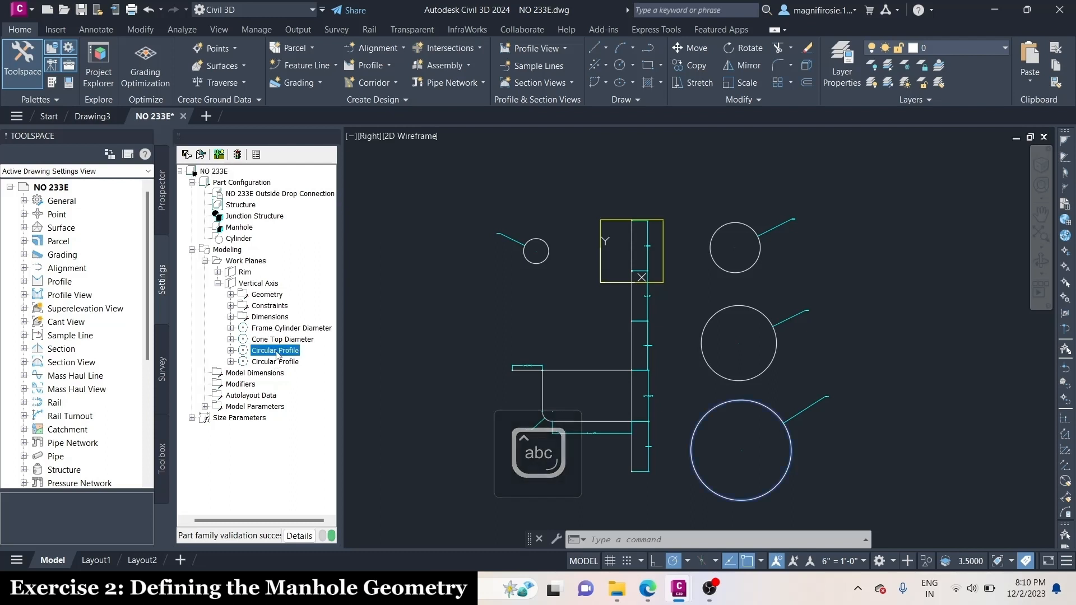
key("Caps_Lock")
type("Barrel Cylinder Diameter")
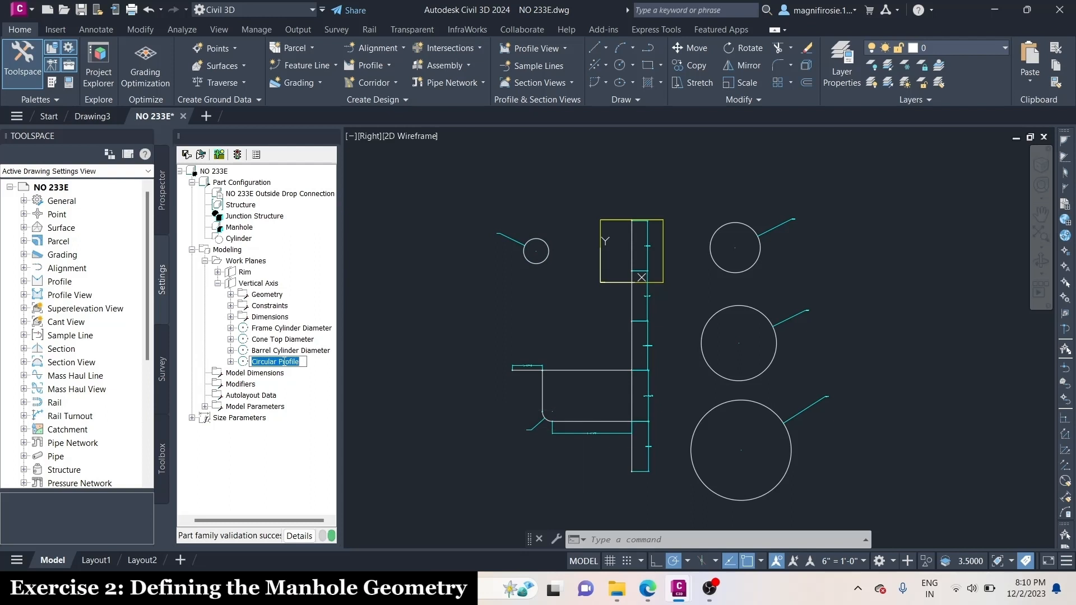
Rename the remaining circular profile, the small circle left of the structure, as Drop Pipe Diameter and save the part family
type("Drop Pipe Diameter")
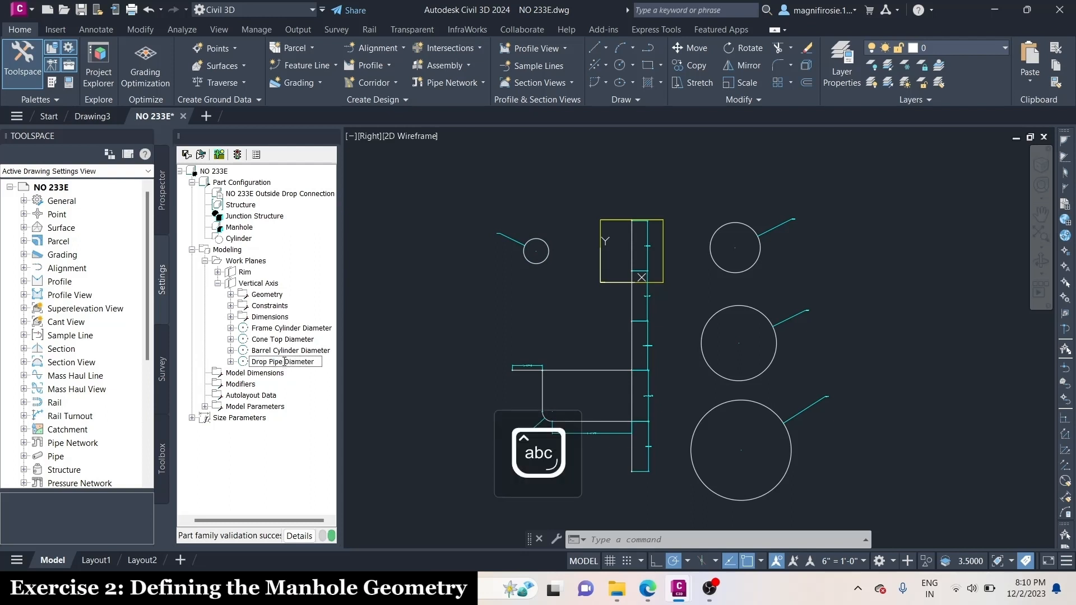
key("Return")
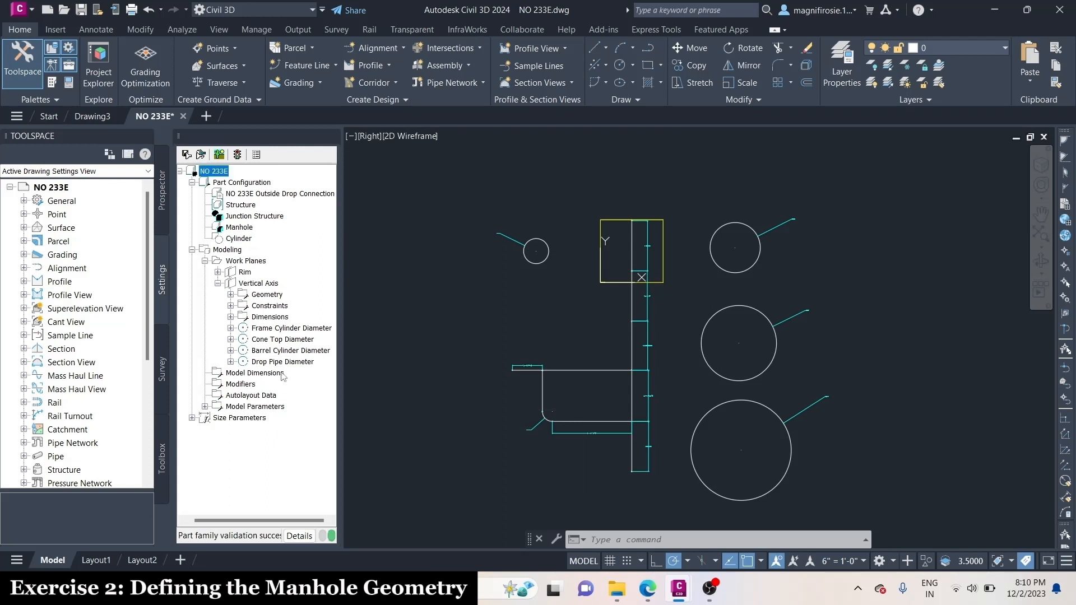
left_click(188, 155)
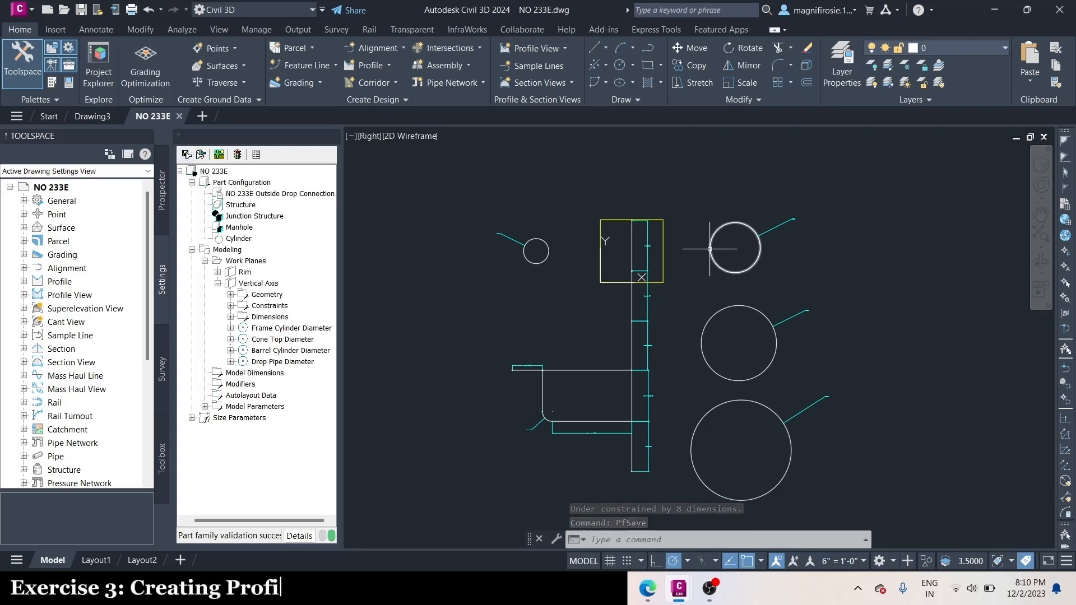
Add a path modifier along the topmost vertical axis segment, using the Frame Cylinder Diameter circle as its only profile
right_click(249, 384)
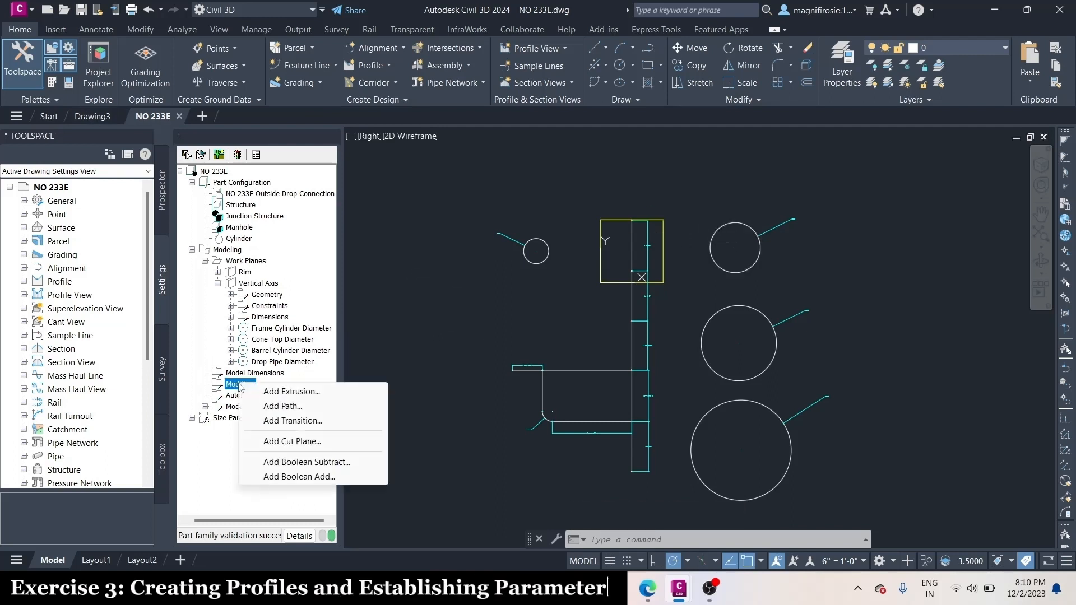
left_click(289, 407)
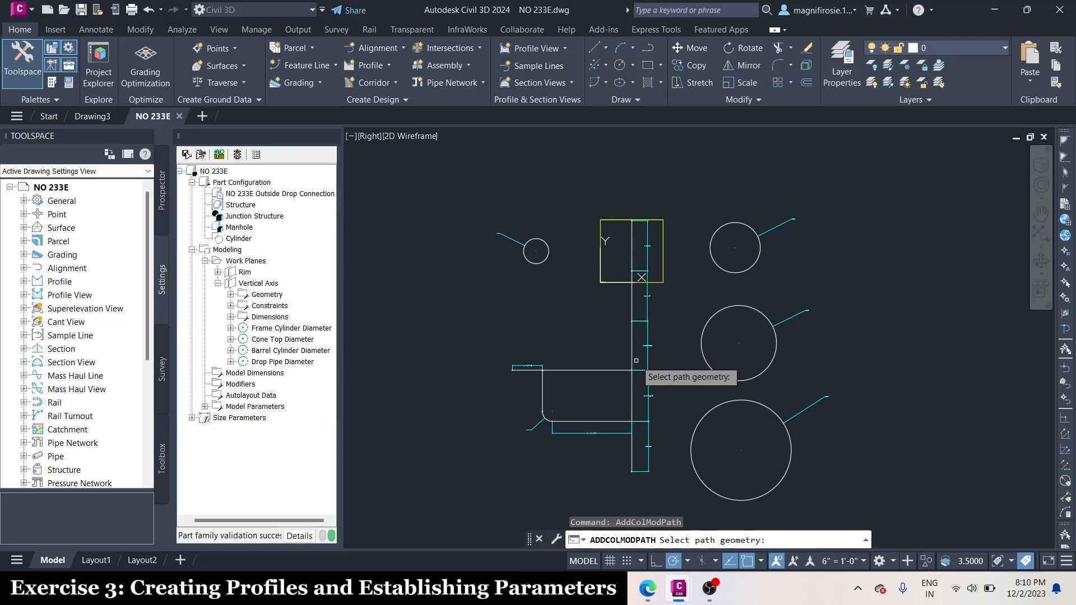
scroll(636, 197, "up", 5)
left_click(620, 380)
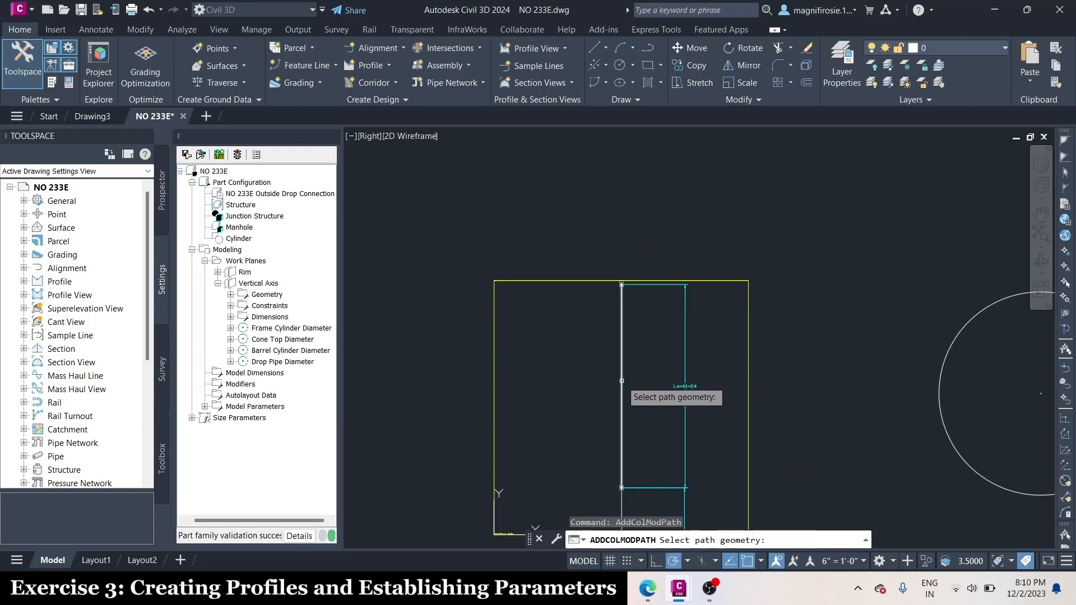
scroll(519, 259, "down", 2)
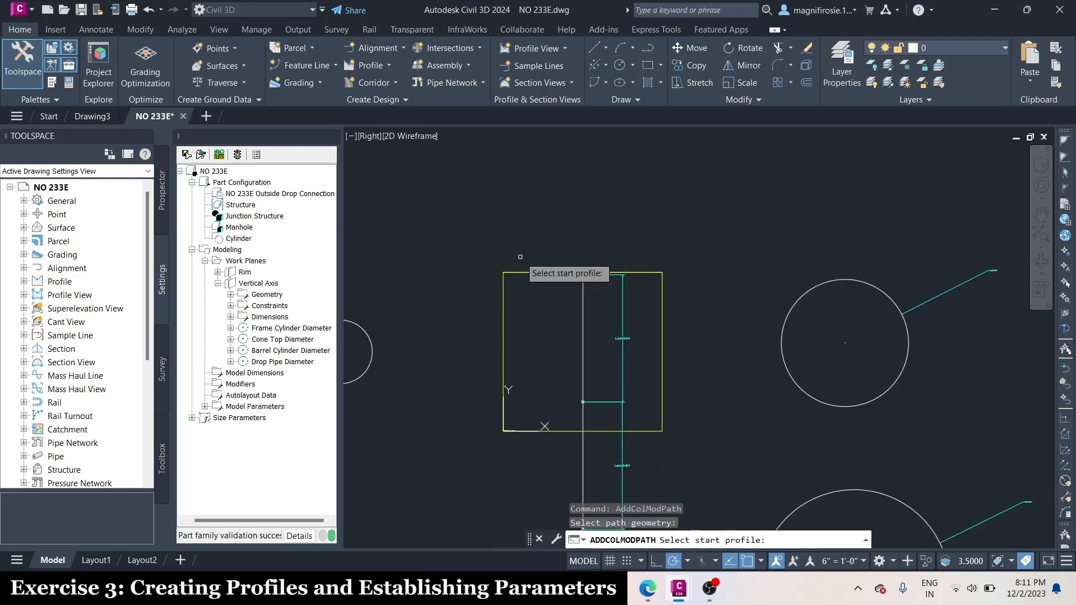
scroll(519, 258, "down", 2)
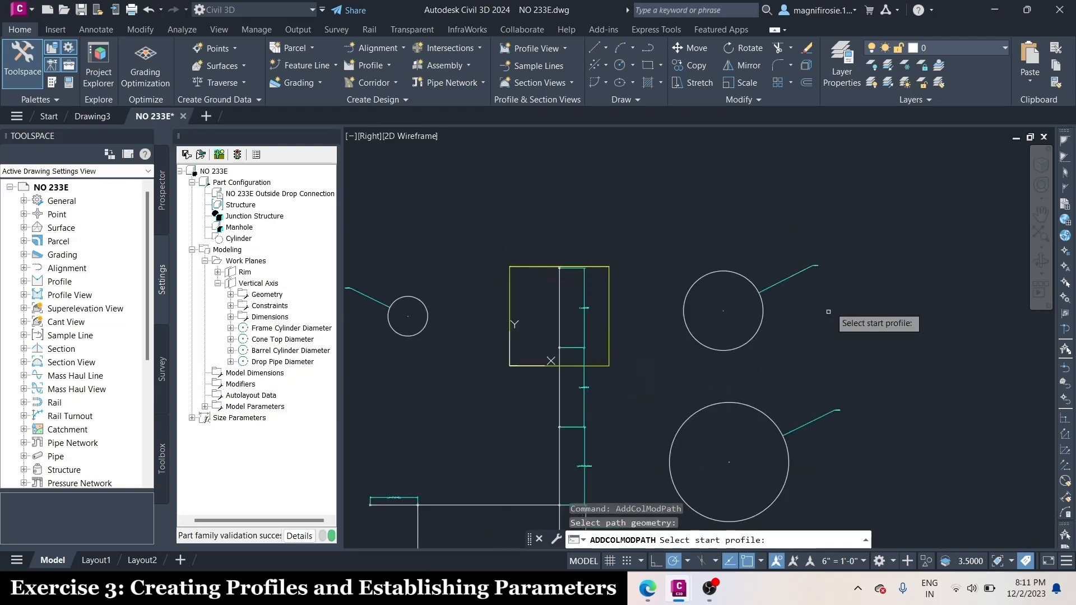
left_click(752, 283)
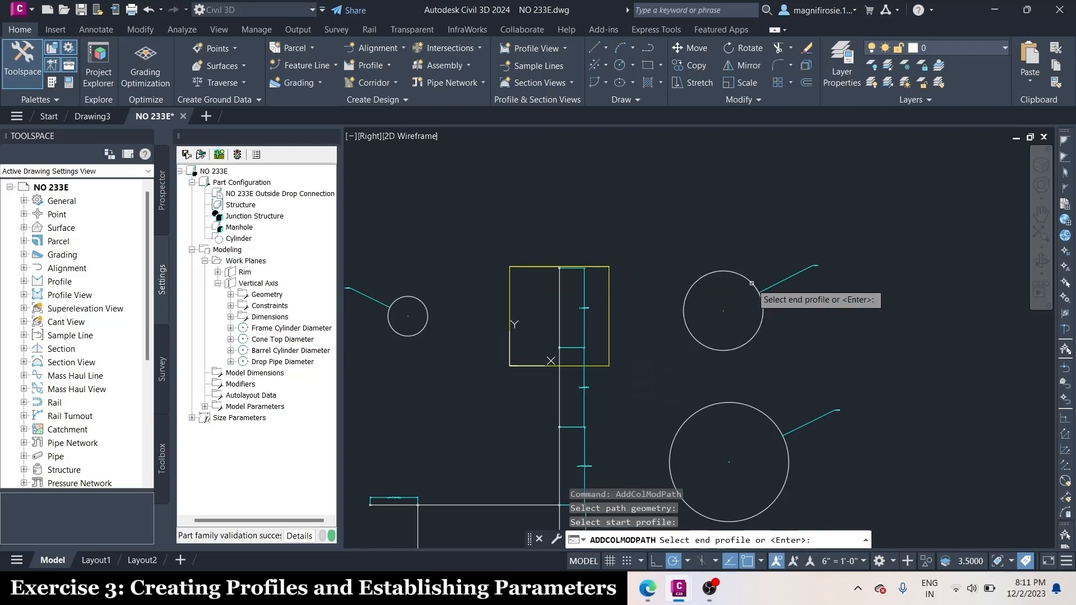
Inspect the frame cylinder in the SE Isometric view and return to the Right view
scroll(508, 366, "up", 2)
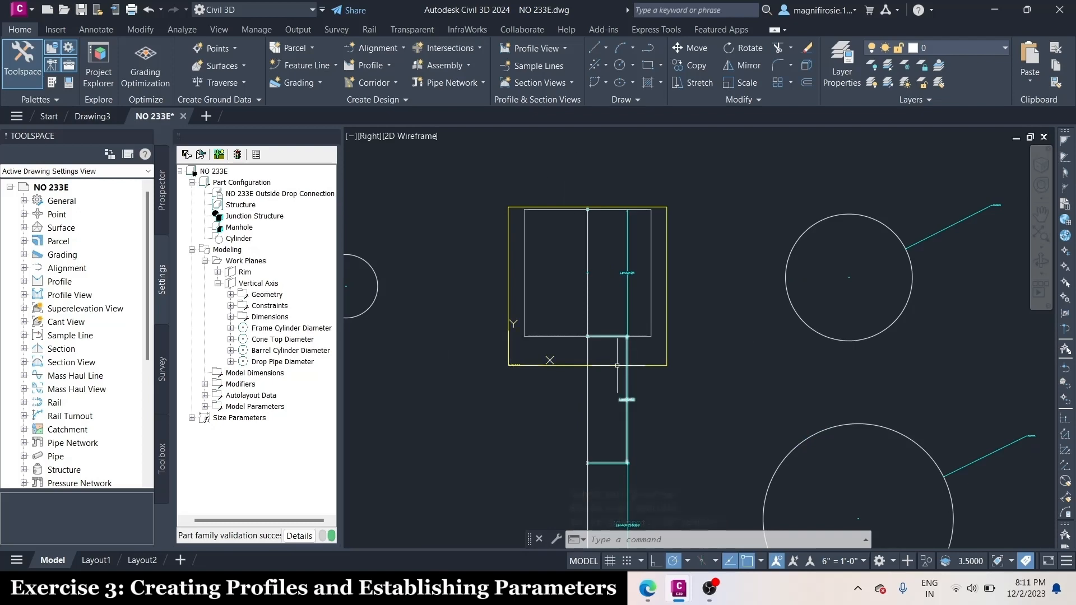
left_click(219, 29)
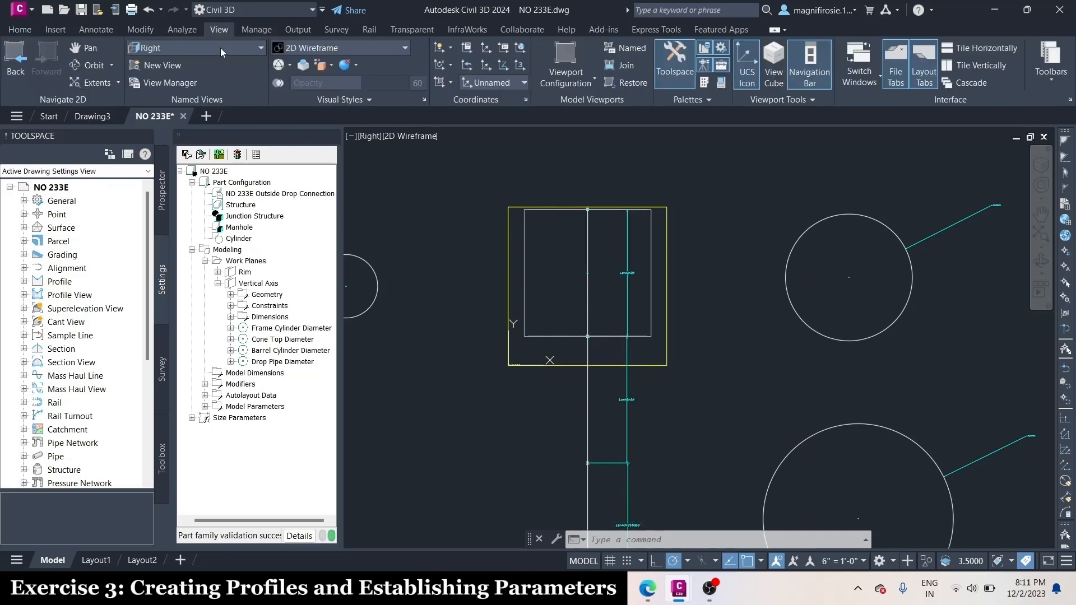
left_click(221, 53)
left_click(185, 163)
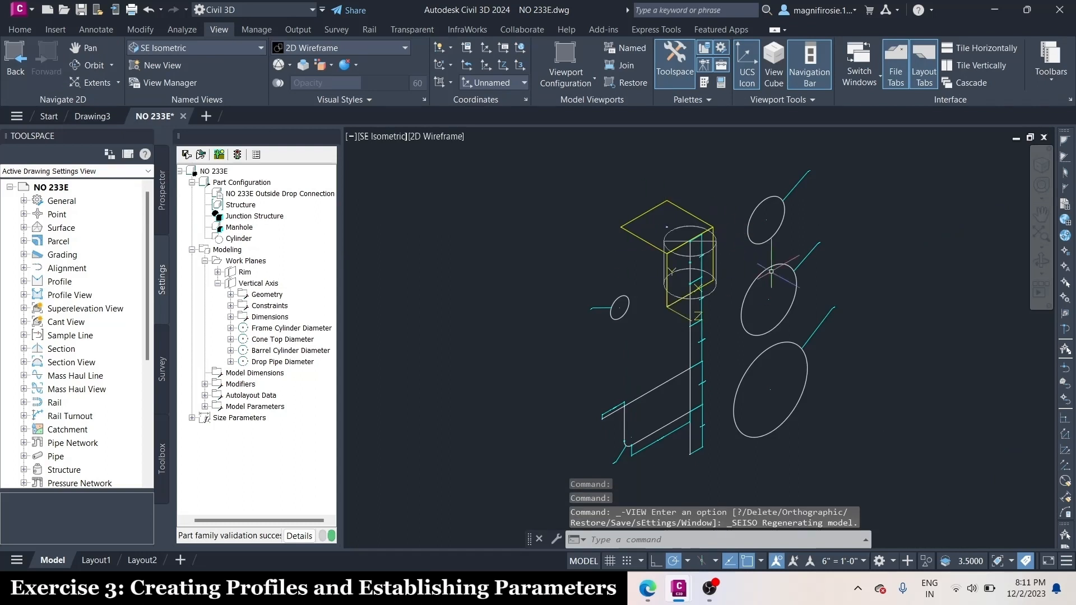
left_click(167, 49)
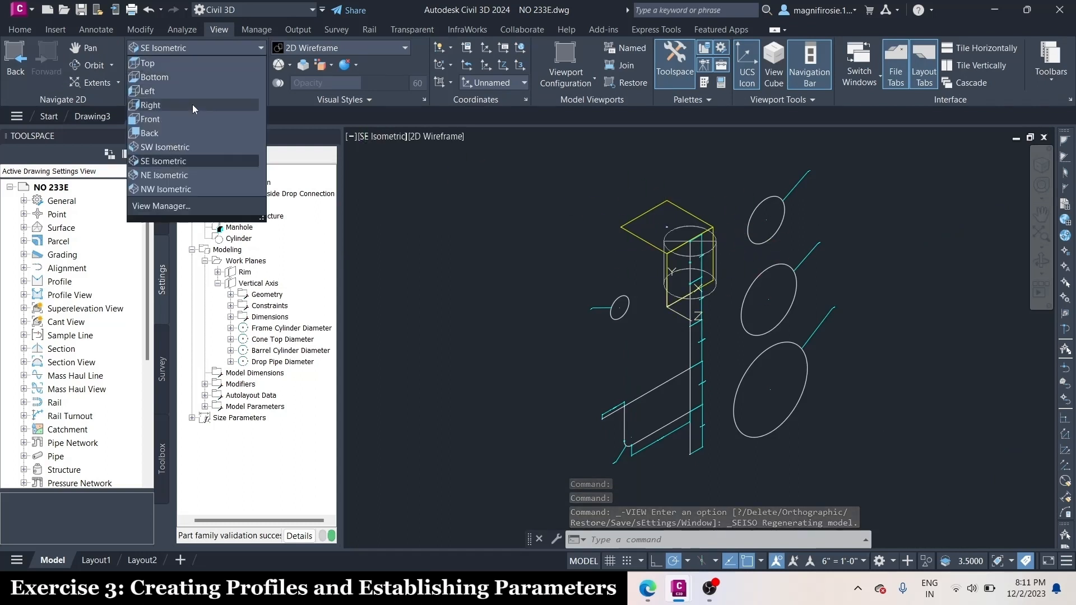
left_click(150, 105)
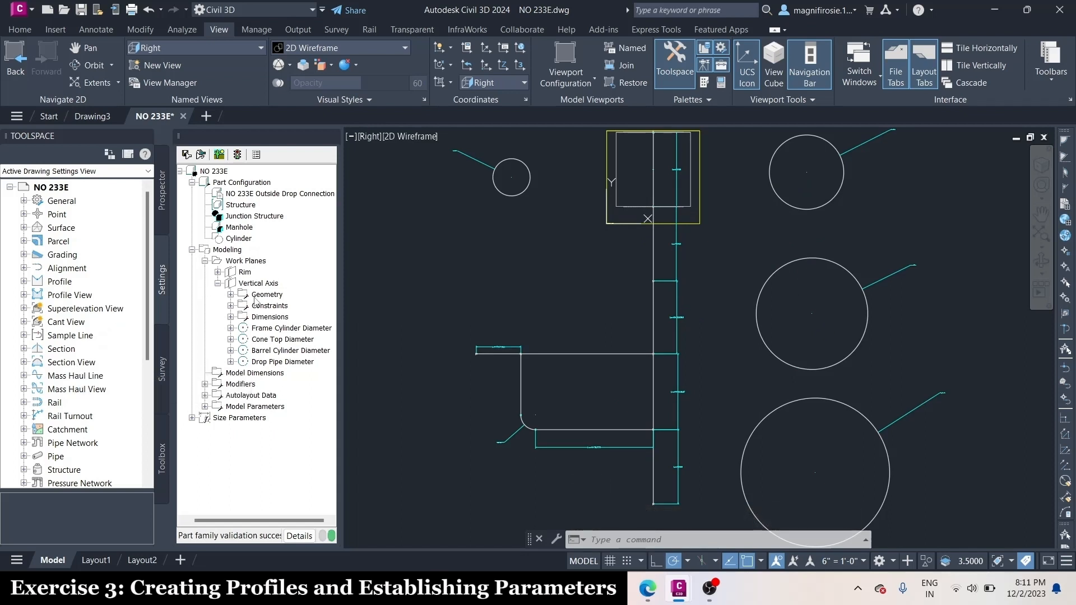
Add a path modifier along the second vertical segment, from the Cone Top Diameter circle to the Barrel Cylinder Diameter circle
right_click(241, 384)
left_click(304, 407)
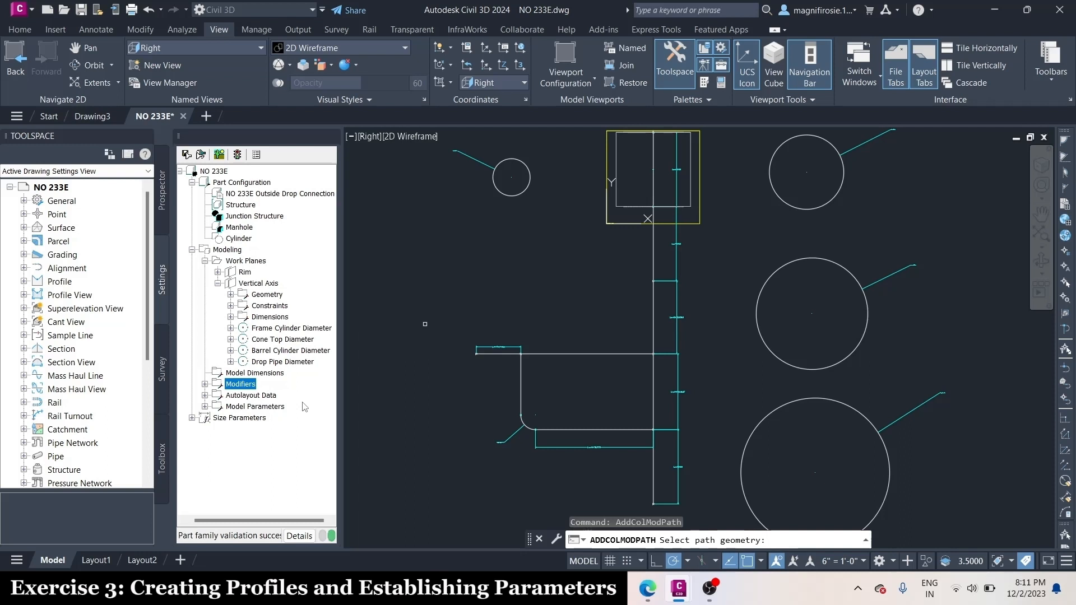
scroll(661, 222, "up", 4)
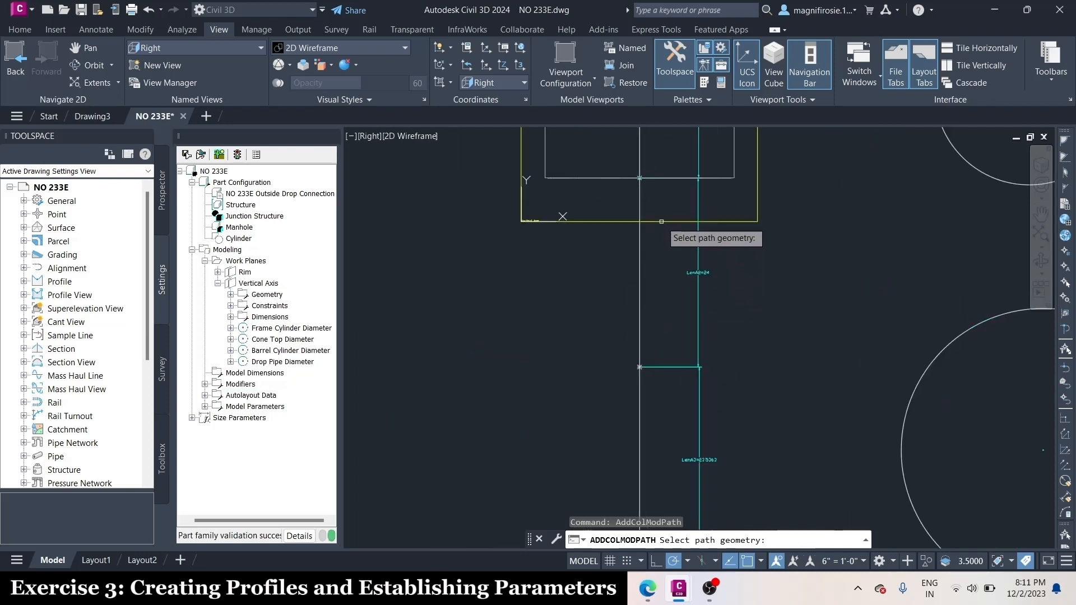
left_click(639, 252)
scroll(554, 368, "down", 4)
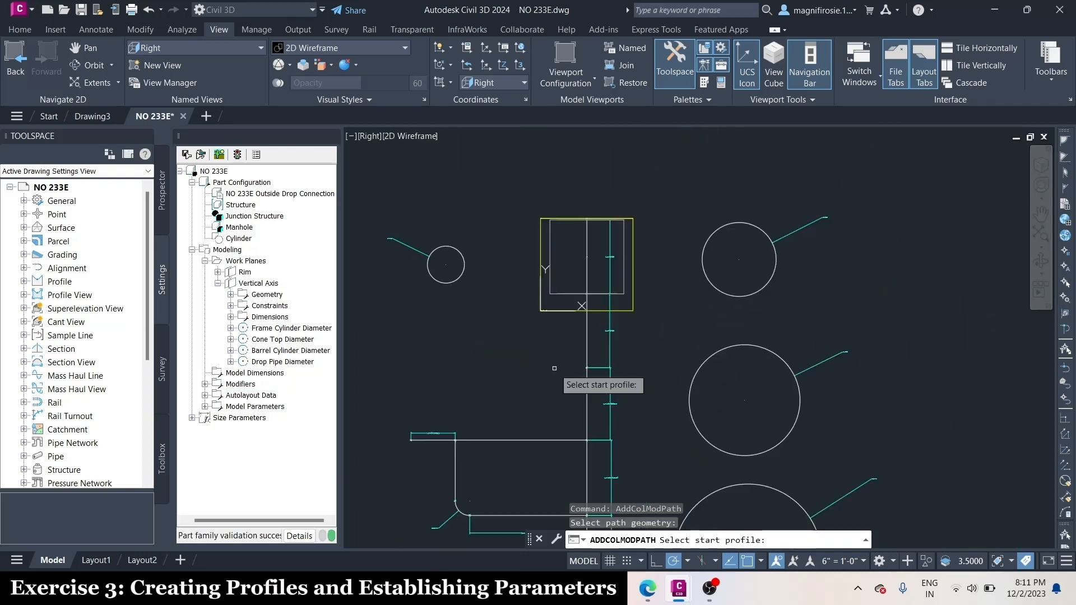
left_click(776, 354)
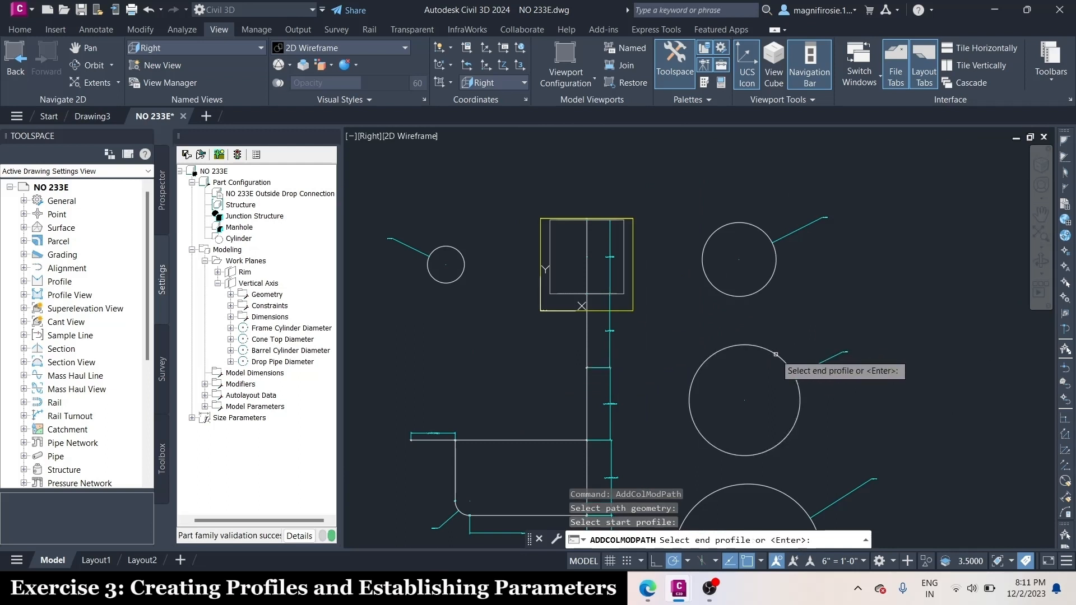
scroll(729, 226, "down", 2)
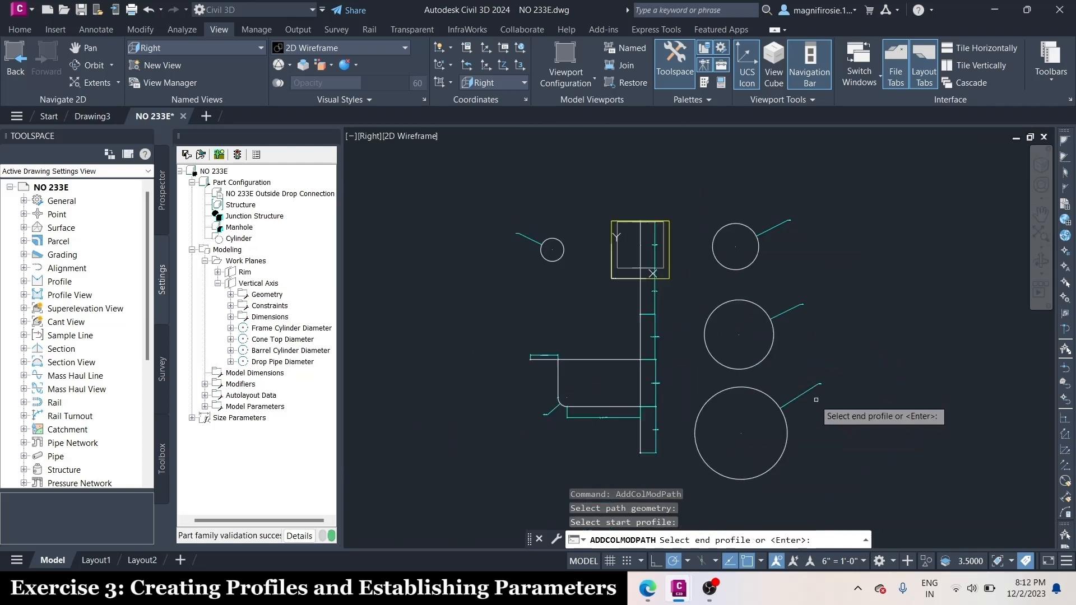
left_click(770, 397)
Add a path modifier along the third vertical segment, directly below the cone, using only the Barrel Cylinder Diameter circle
scroll(650, 246, "up", 2)
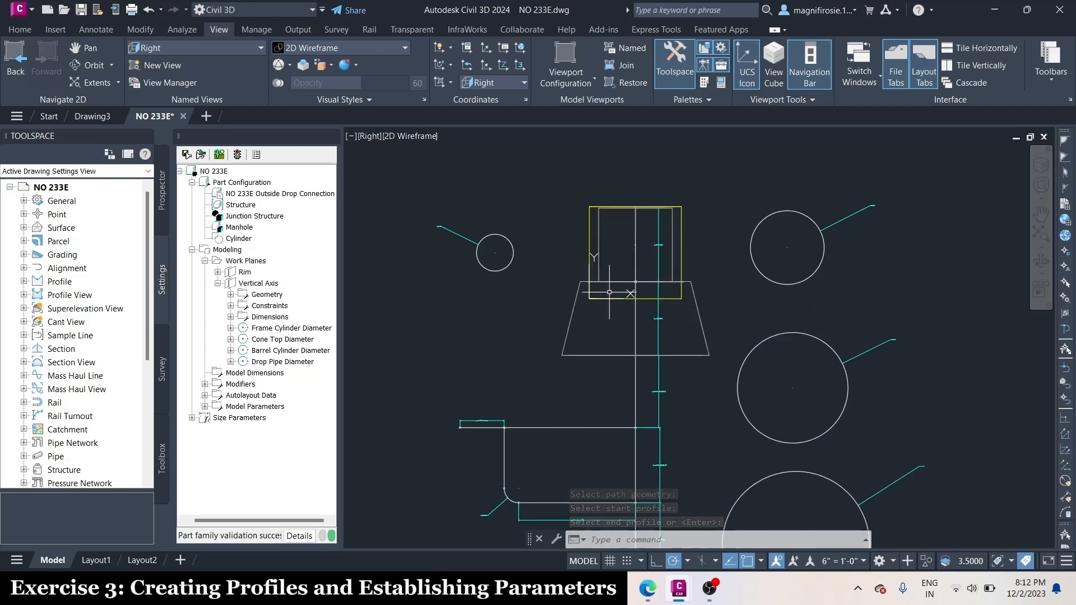
right_click(241, 387)
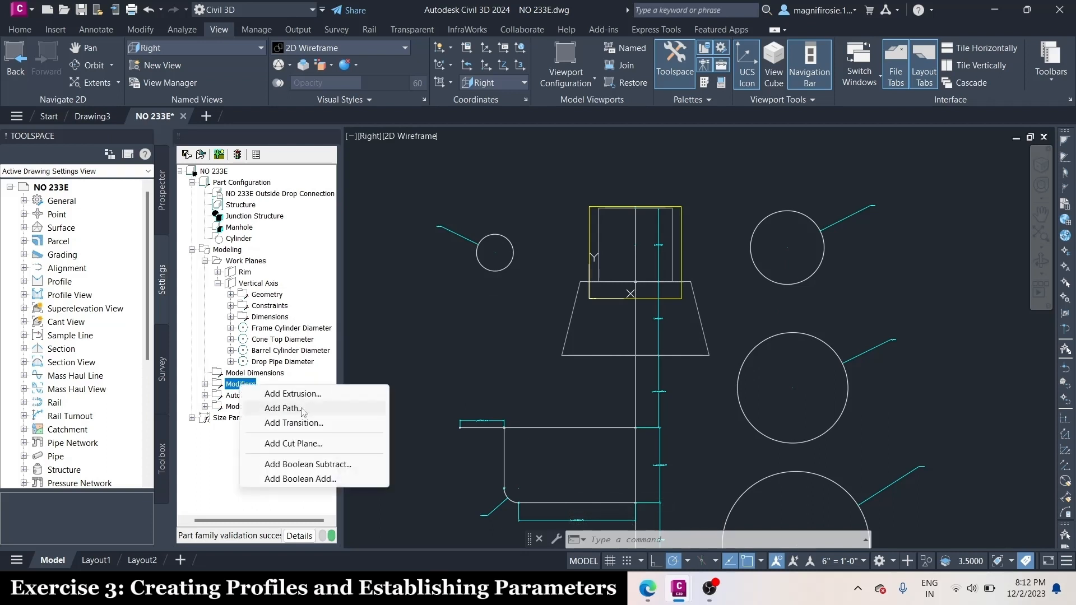
left_click(295, 408)
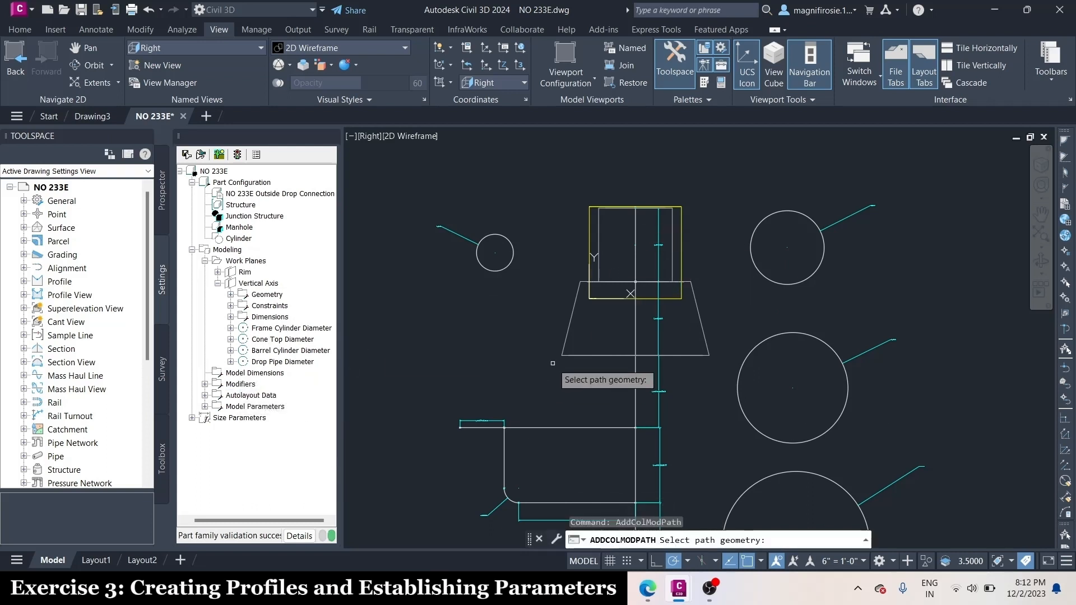
scroll(561, 364, "down", 1)
scroll(644, 314, "up", 1)
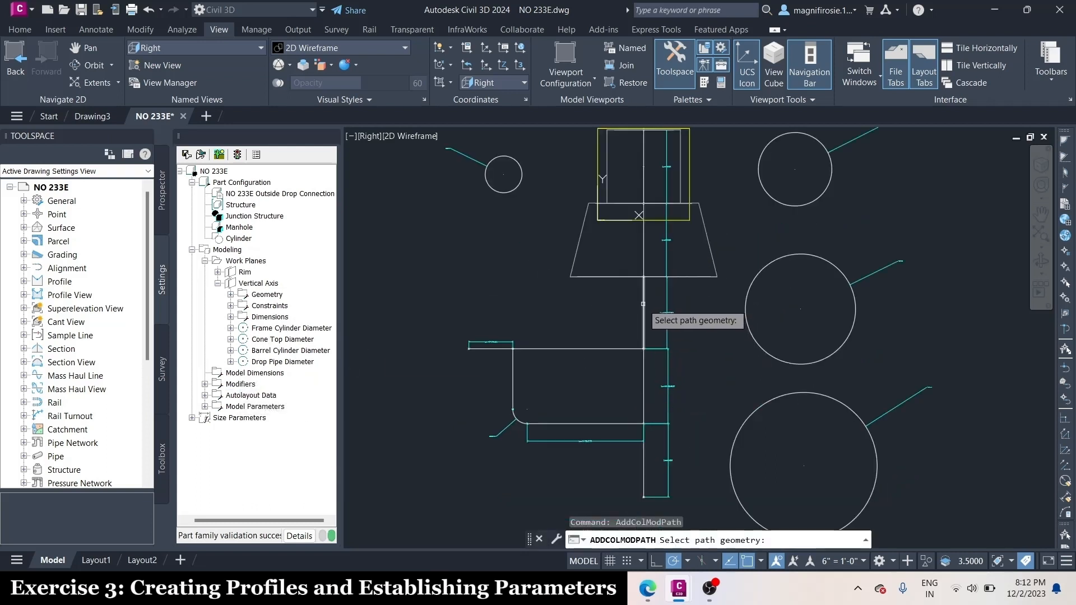
left_click(643, 303)
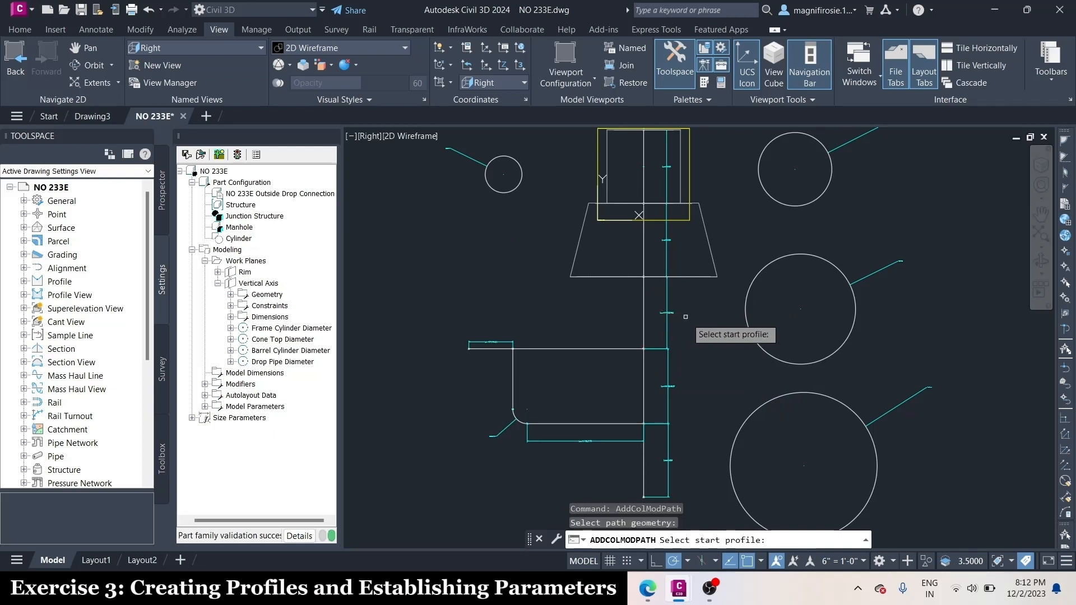
scroll(556, 260, "down", 1)
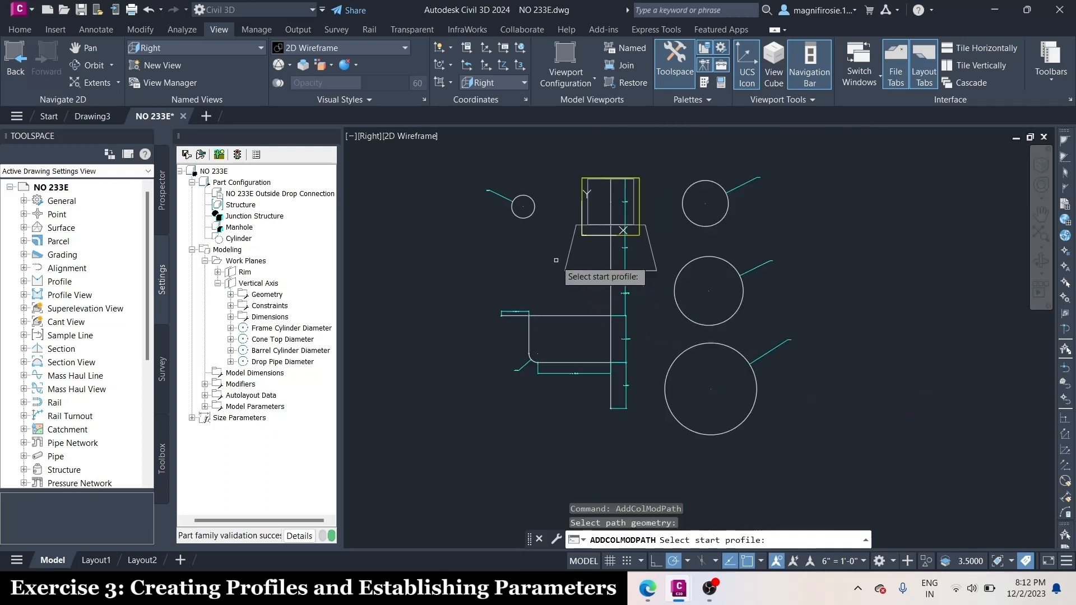
scroll(673, 414, "up", 2)
left_click(656, 362)
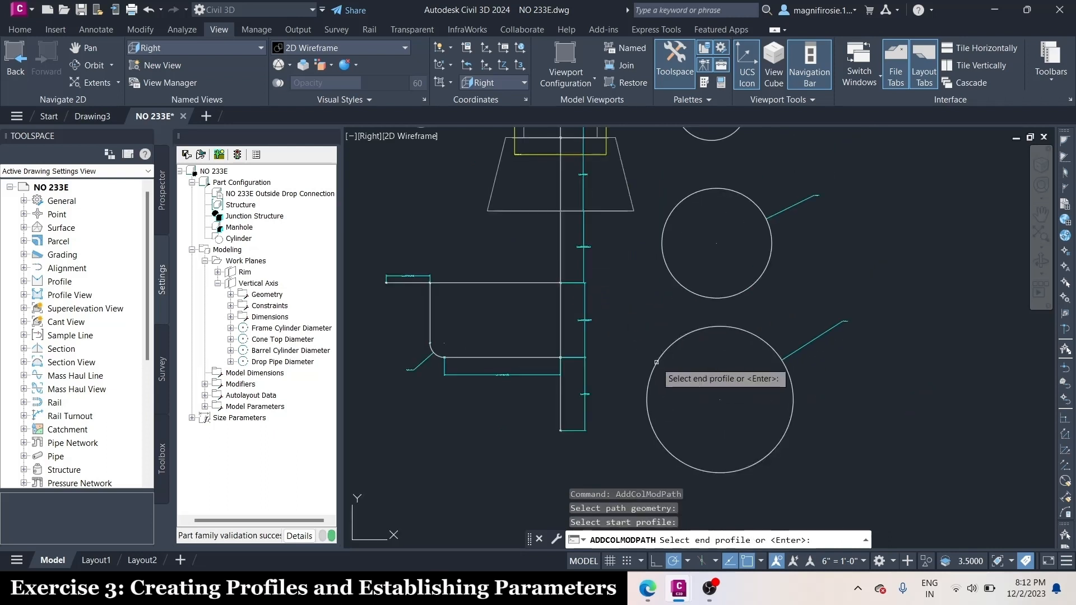
key("Return")
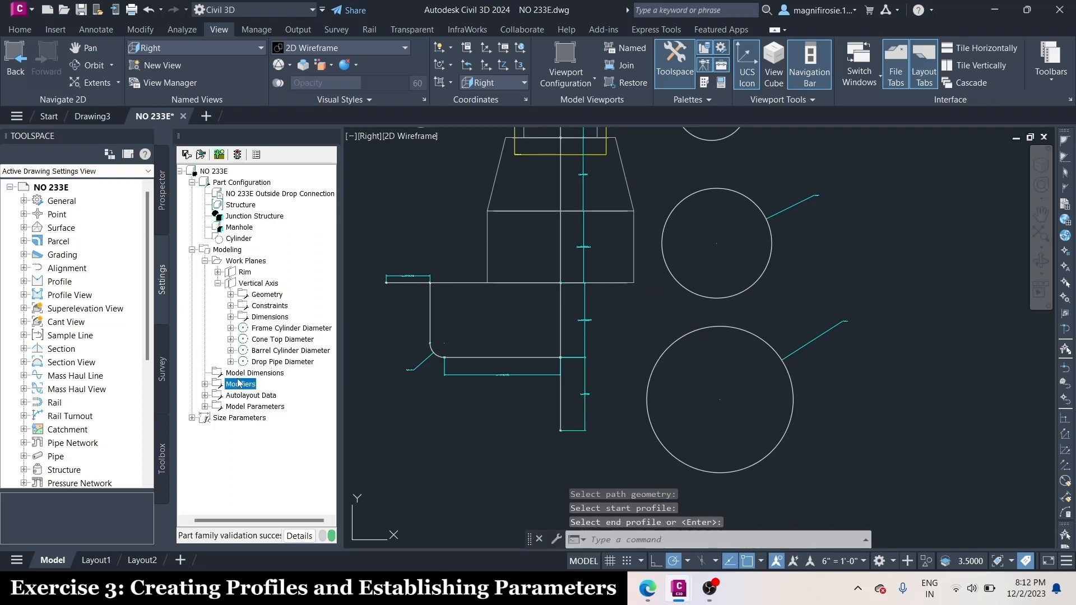
Add a barrel-diameter path modifier along the fourth vertical segment, between the two horizontal drop pipe lines
right_click(239, 383)
left_click(277, 403)
left_click(560, 331)
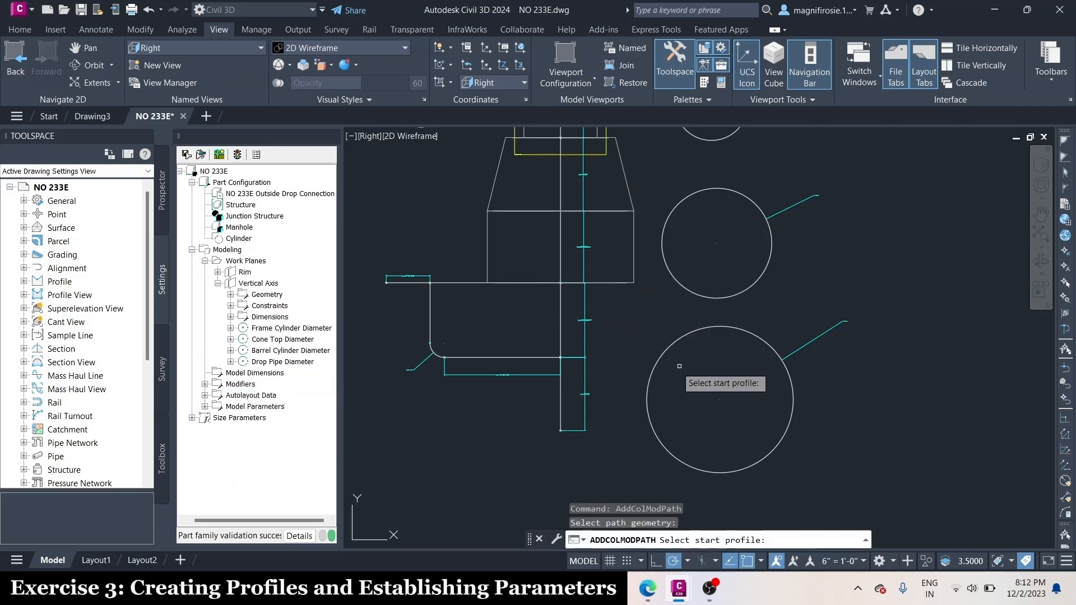
left_click(656, 365)
key("Return")
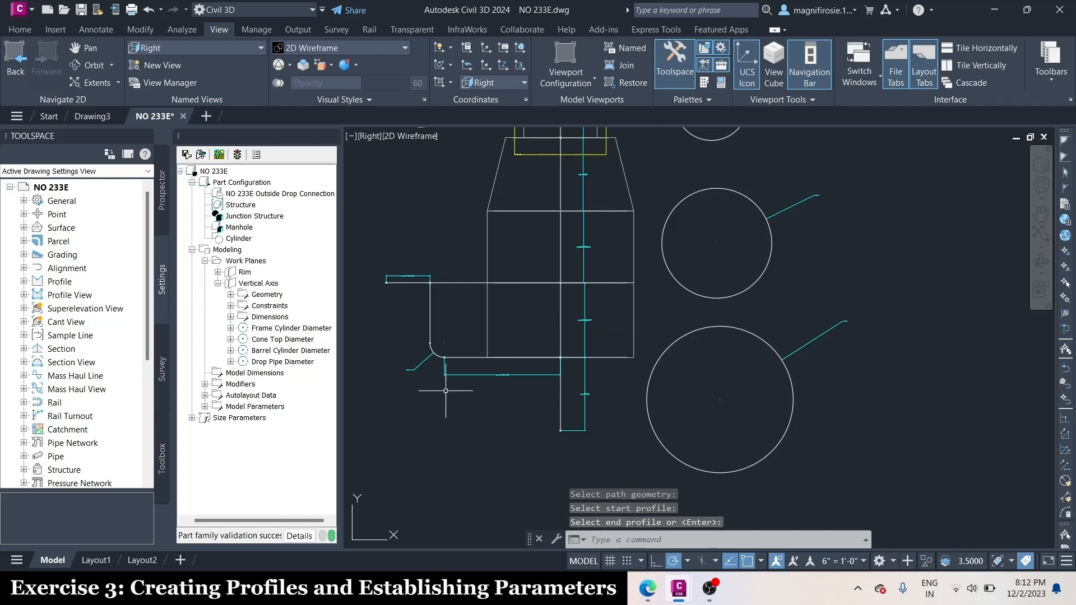
Add a path modifier along the lowest vertical segment, below the drop pipe, with the Barrel Cylinder Diameter circle as profile
right_click(240, 383)
left_click(305, 404)
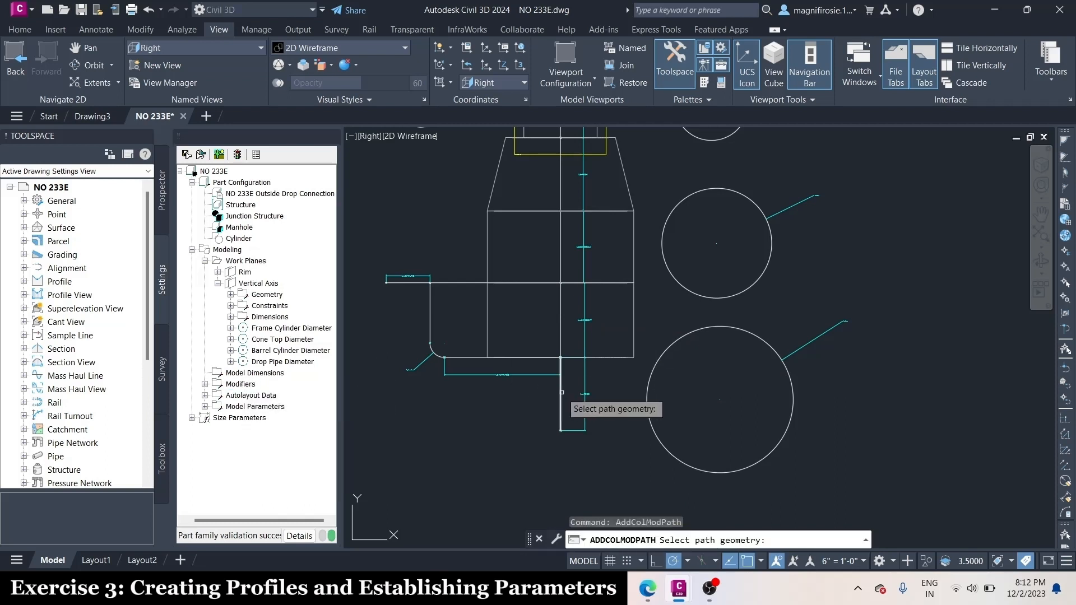
left_click(561, 392)
left_click(649, 379)
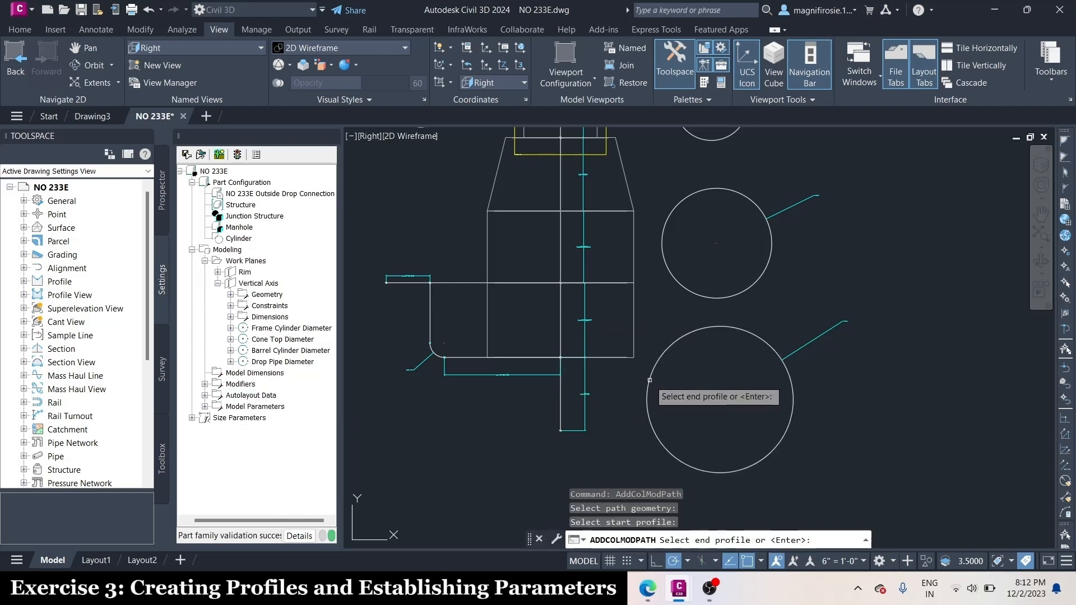
key("Return")
Examine the complete manhole body of frame, cone and barrel in the SE Isometric view, and restore the Right view
scroll(611, 441, "down", 2)
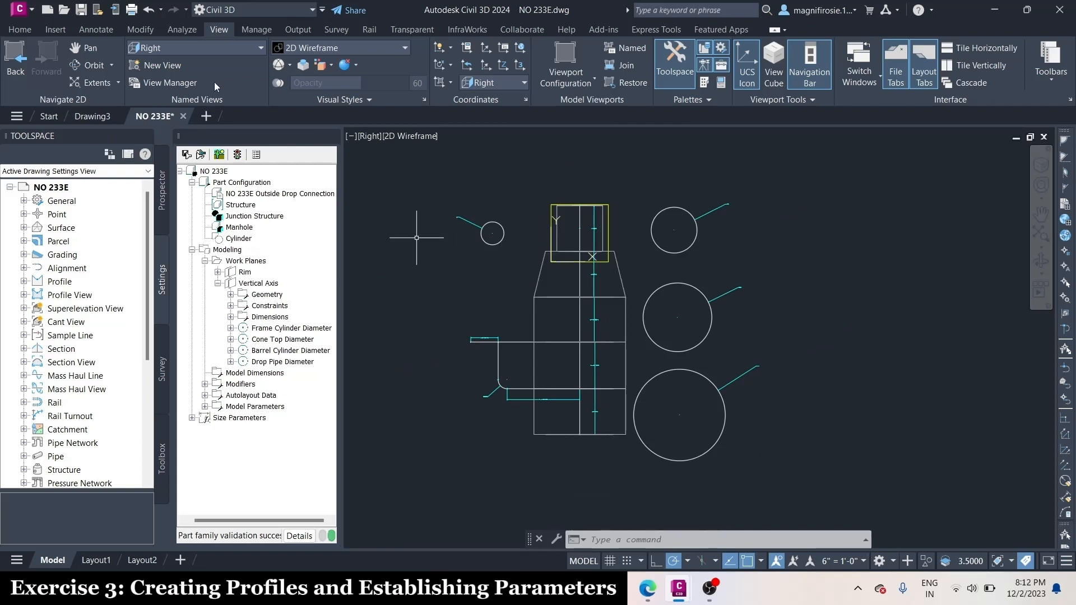
left_click(212, 50)
left_click(166, 149)
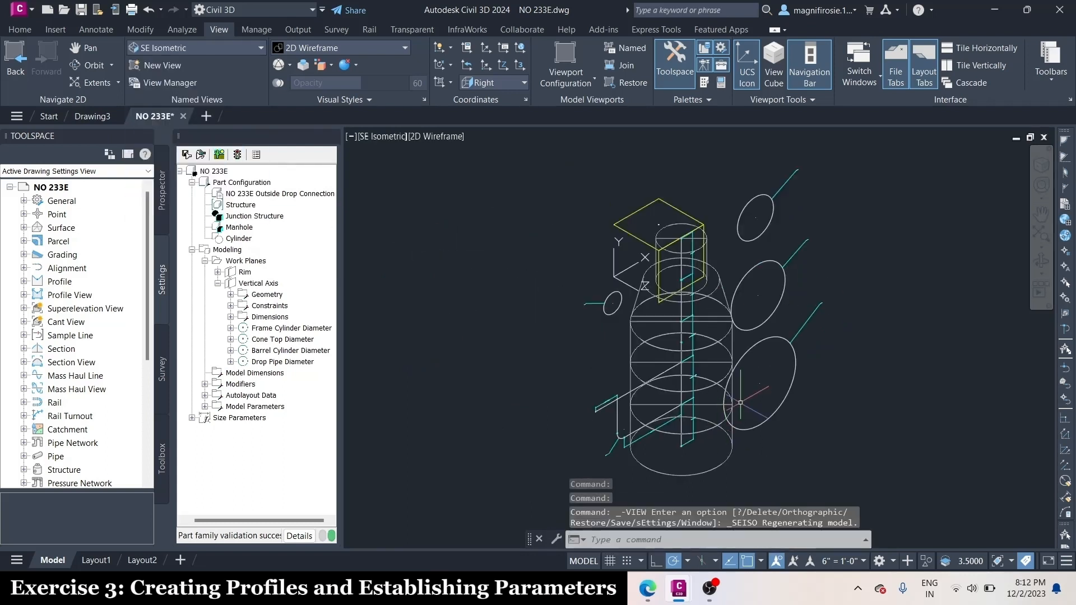
left_click(228, 48)
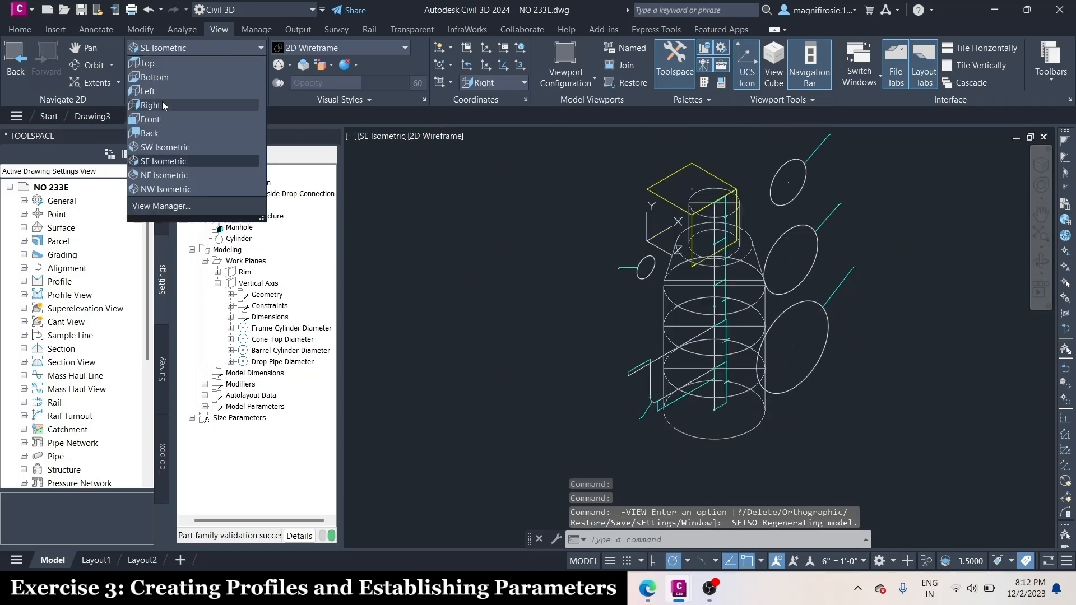
left_click(162, 104)
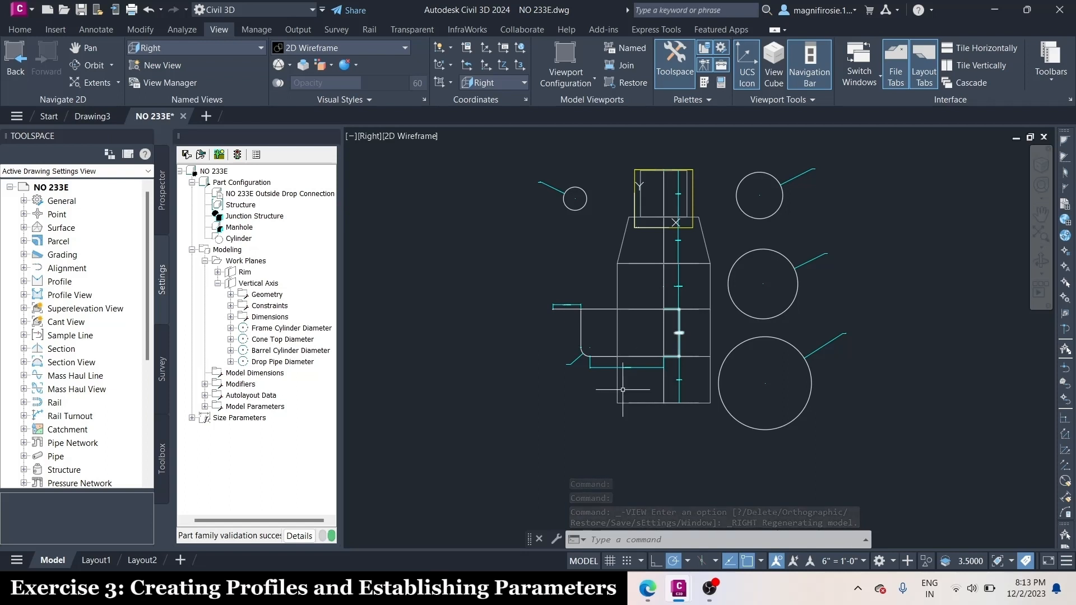
Add a path modifier along the lower horizontal drop pipe segment, using only the Drop Pipe Diameter circle as profile
scroll(678, 347, "up", 4)
right_click(246, 383)
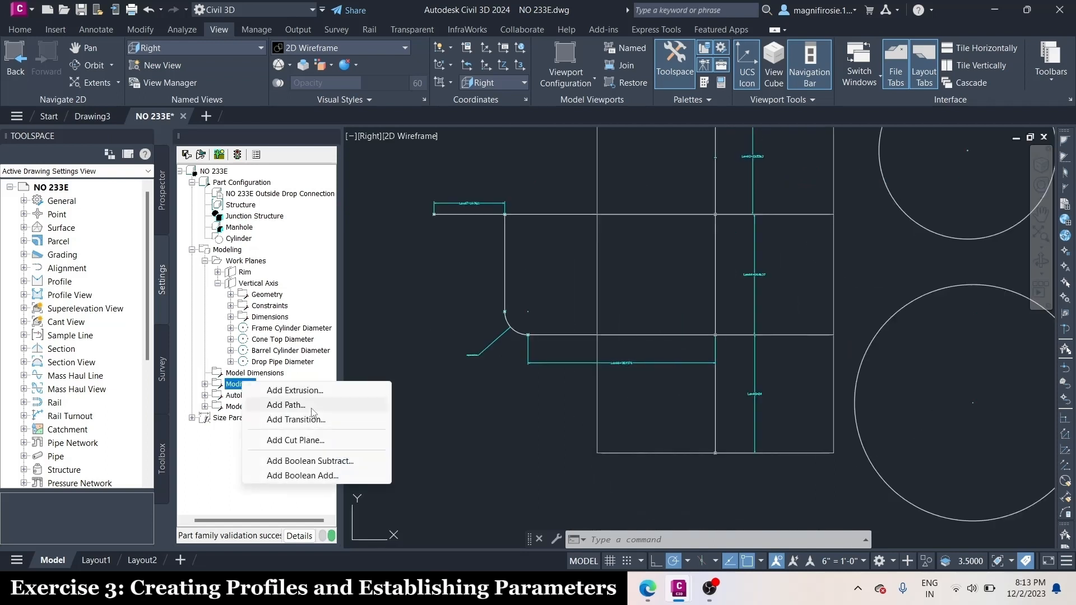
left_click(286, 405)
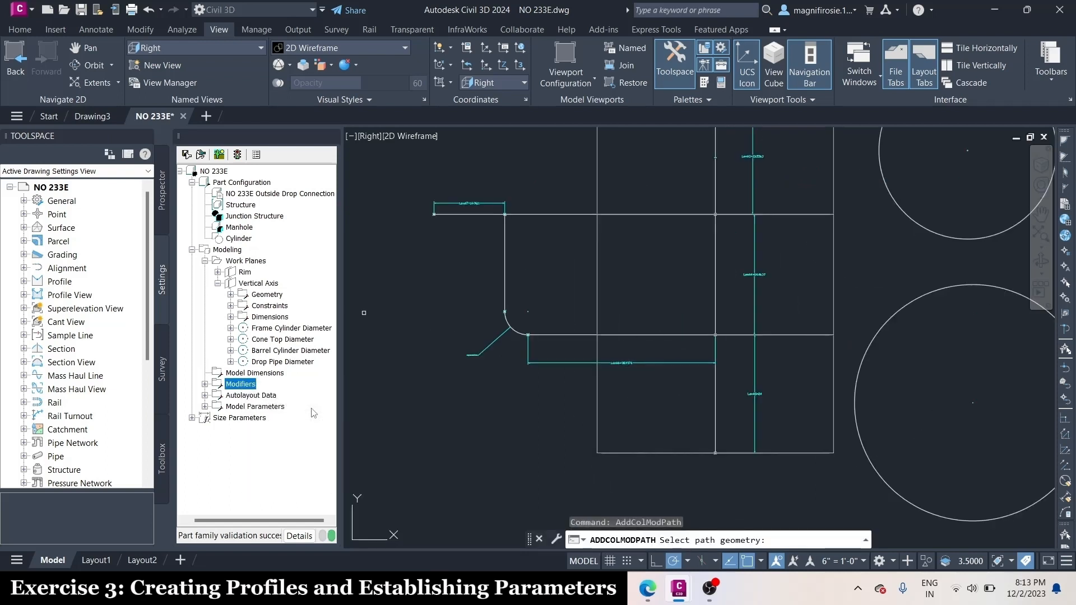
left_click(576, 336)
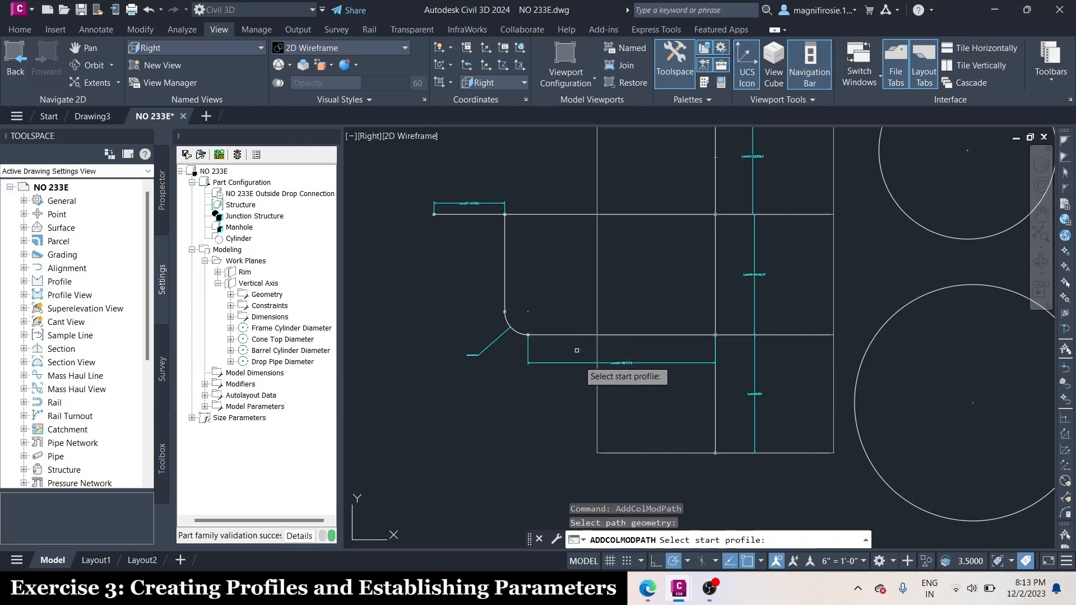
scroll(576, 350, "down", 5)
scroll(504, 280, "up", 3)
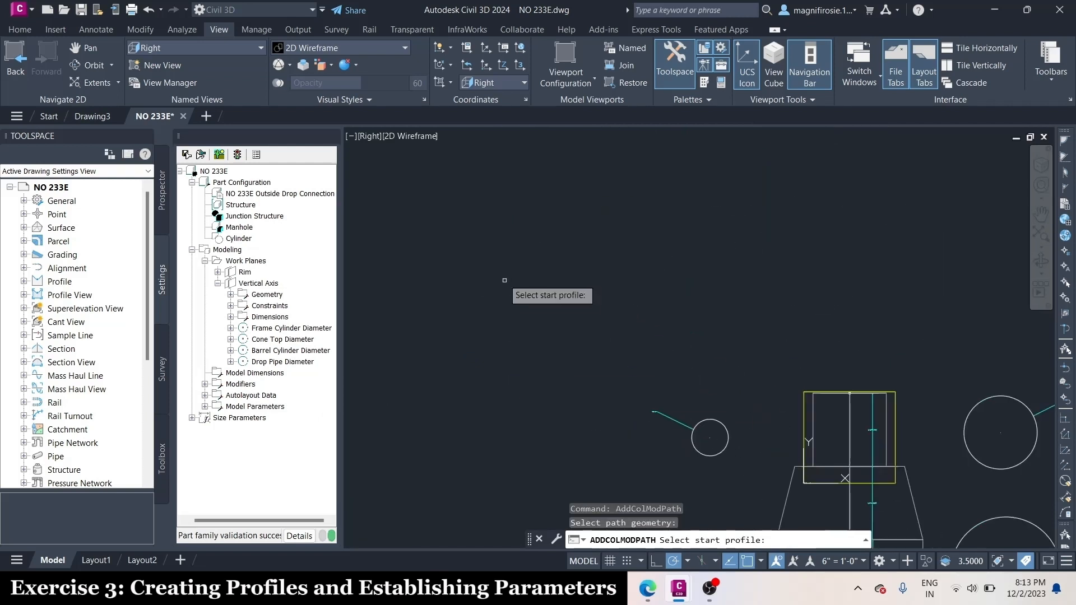
scroll(589, 308, "up", 5)
left_click(590, 307)
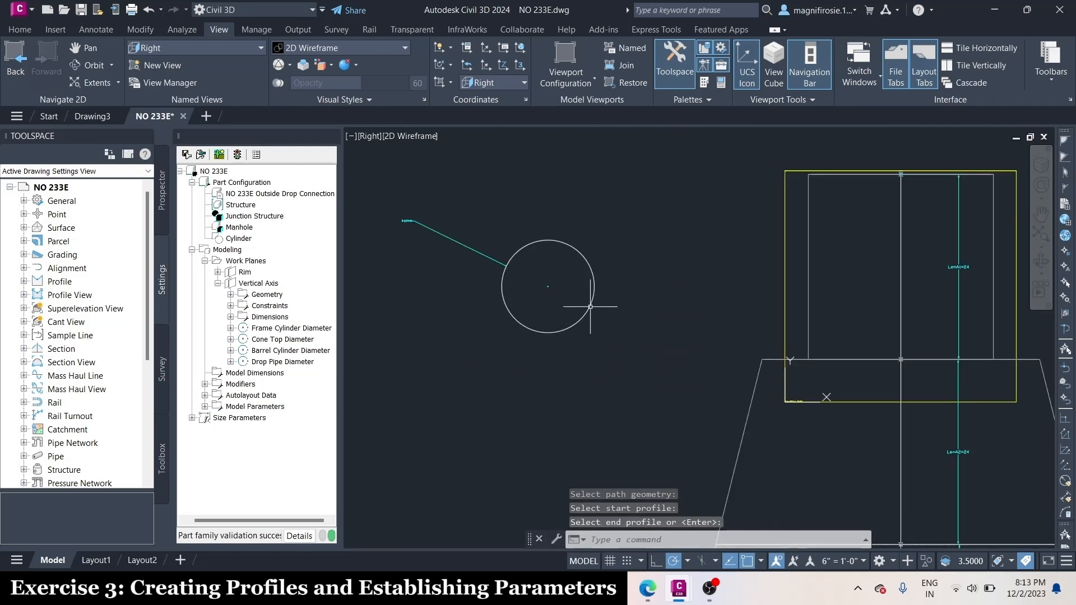
Add a path modifier along the upper horizontal segment between the manhole axis and the vertical drop, with the Drop Pipe Diameter circle as profile
scroll(590, 306, "down", 3)
scroll(570, 338, "up", 4)
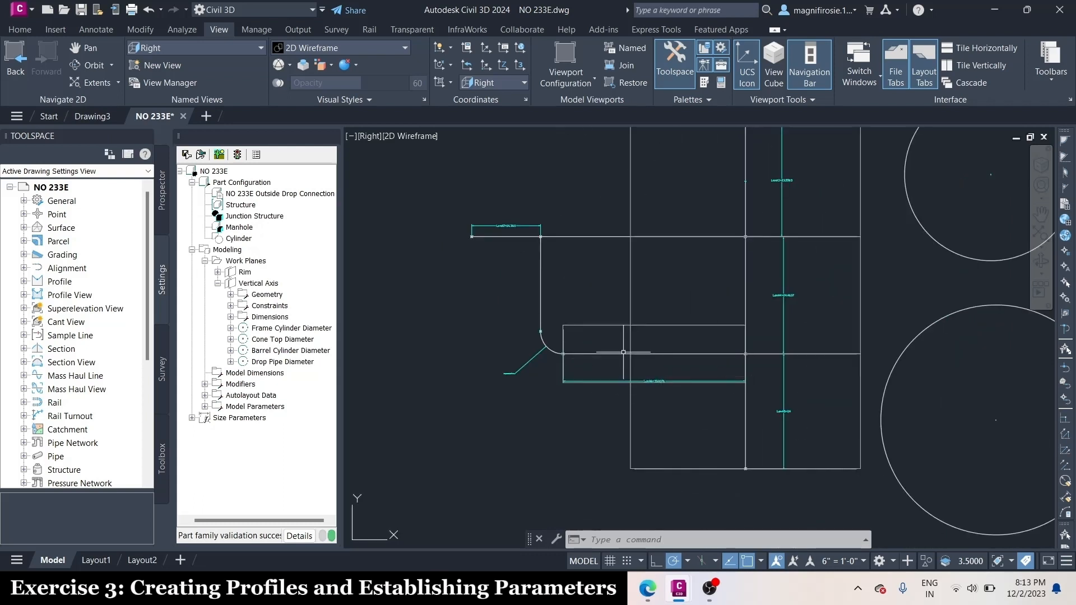
scroll(623, 352, "up", 2)
scroll(600, 432, "down", 2)
scroll(607, 367, "up", 2)
scroll(568, 502, "down", 2)
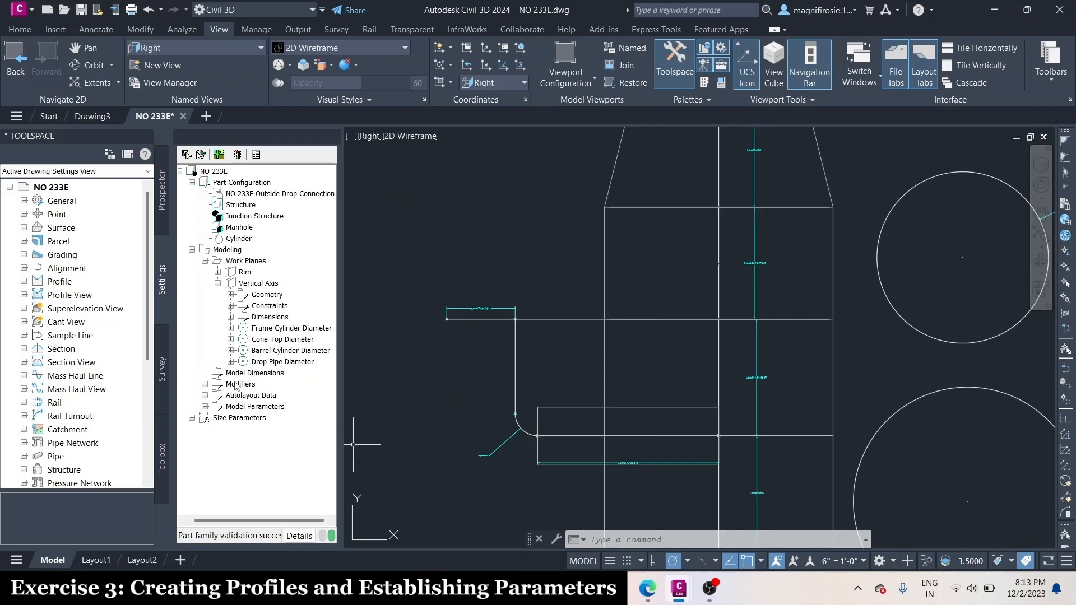
right_click(235, 386)
left_click(331, 404)
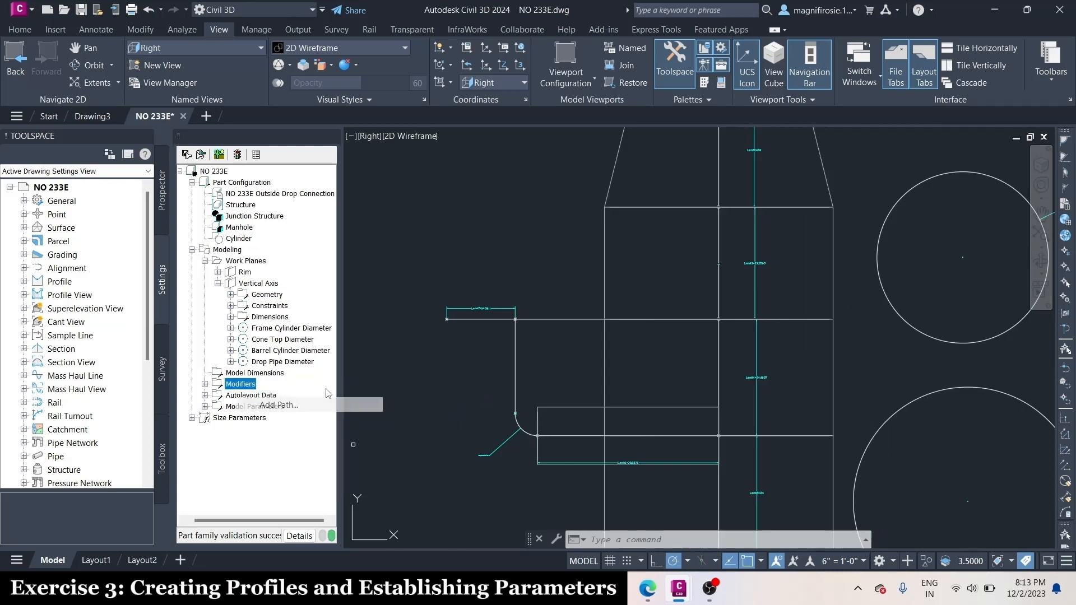
left_click(556, 320)
scroll(562, 424, "down", 4)
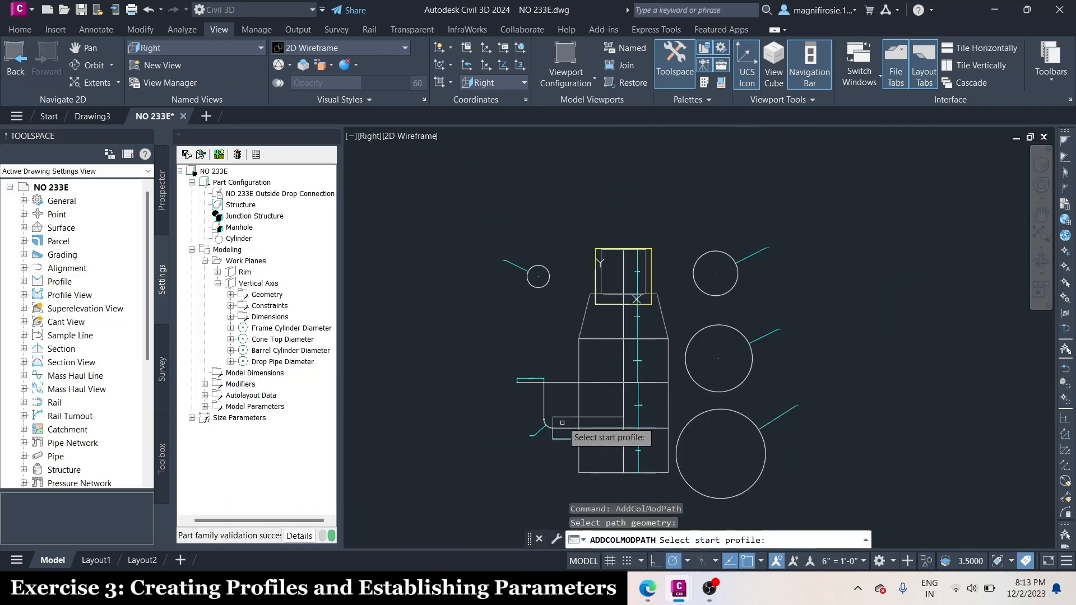
left_click(538, 276)
Add a path modifier along the short horizontal stub outside the vertical drop, using the Drop Pipe Diameter circle
scroll(577, 408, "up", 4)
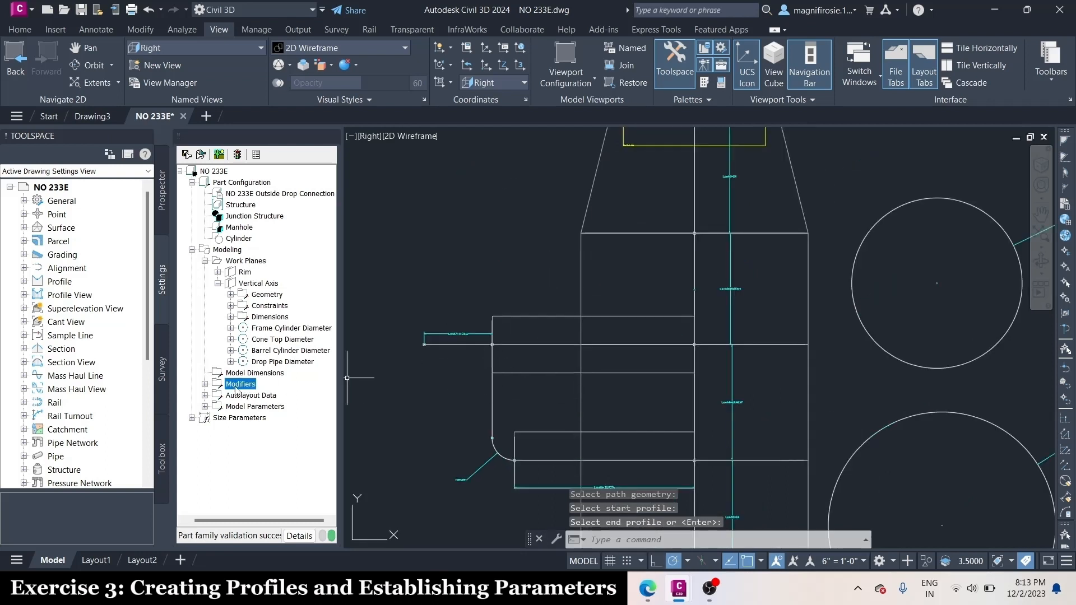
right_click(235, 389)
left_click(306, 412)
left_click(471, 344)
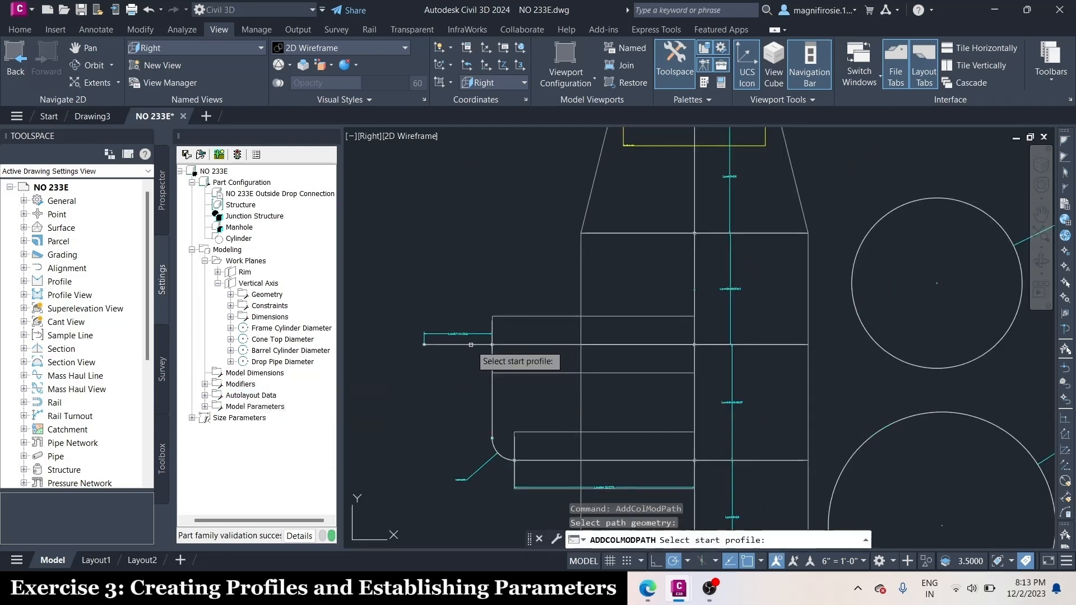
scroll(470, 344, "down", 4)
left_click(483, 219)
Add a path modifier along the vertical drop line between the upper pipe and the bend, with the Drop Pipe Diameter circle as profile
scroll(555, 412, "up", 4)
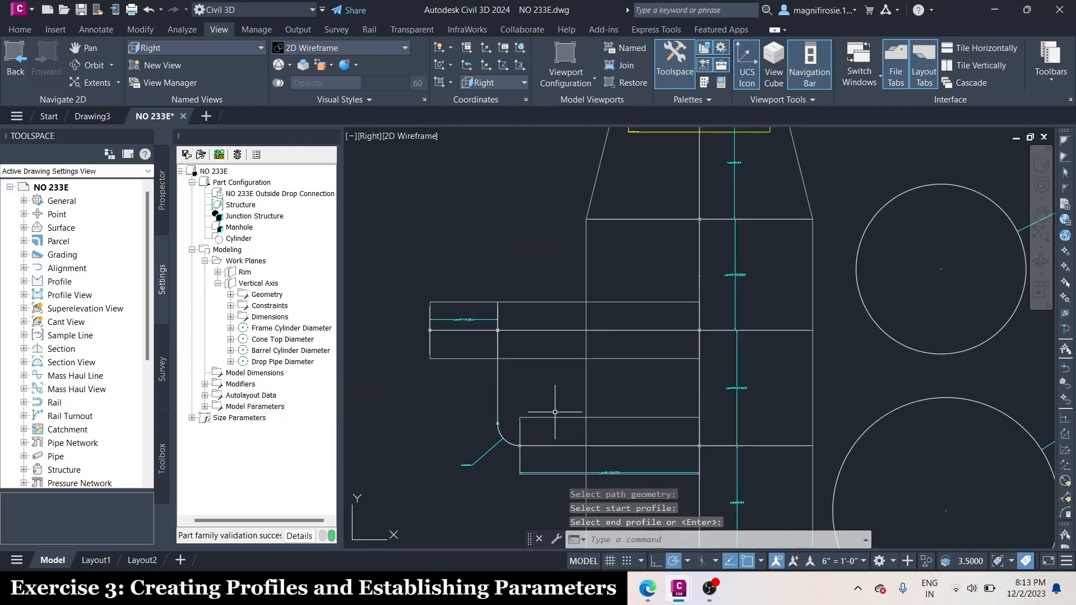
right_click(240, 384)
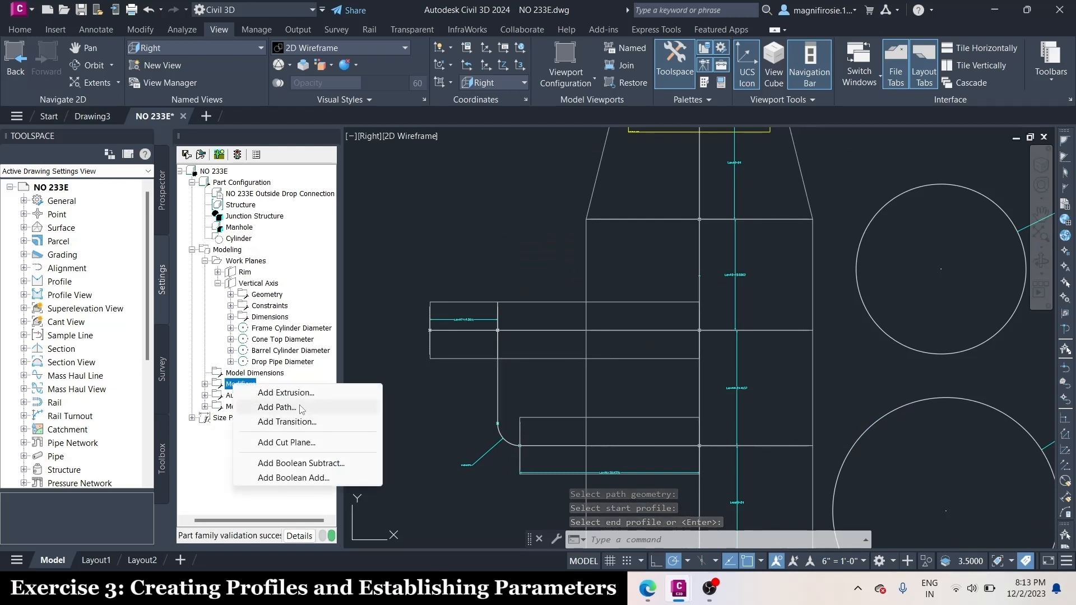
left_click(301, 407)
left_click(497, 387)
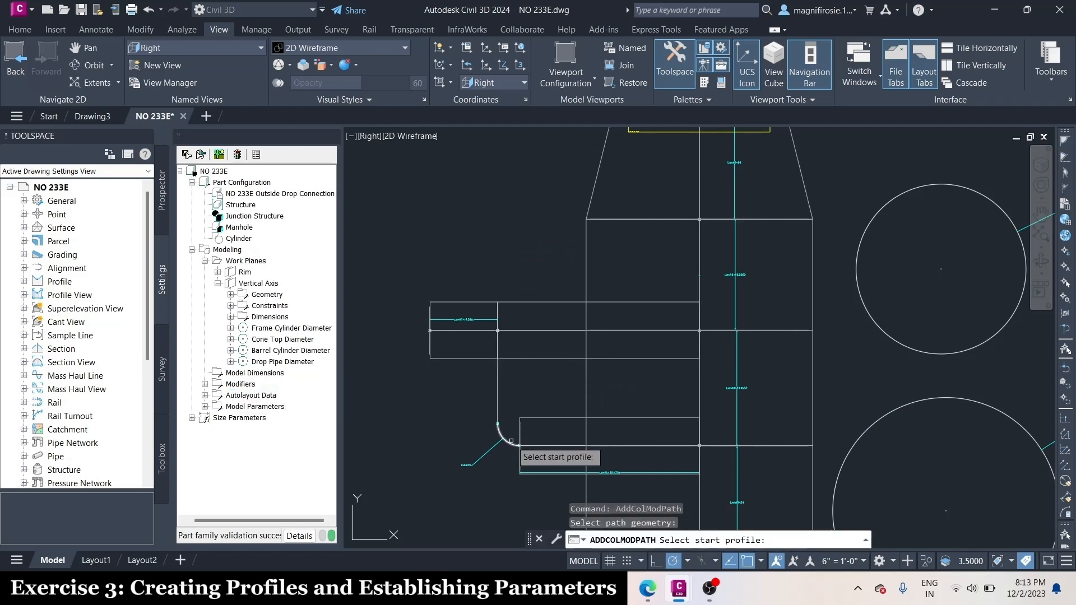
scroll(504, 440, "down", 3)
left_click(496, 221)
key("Return")
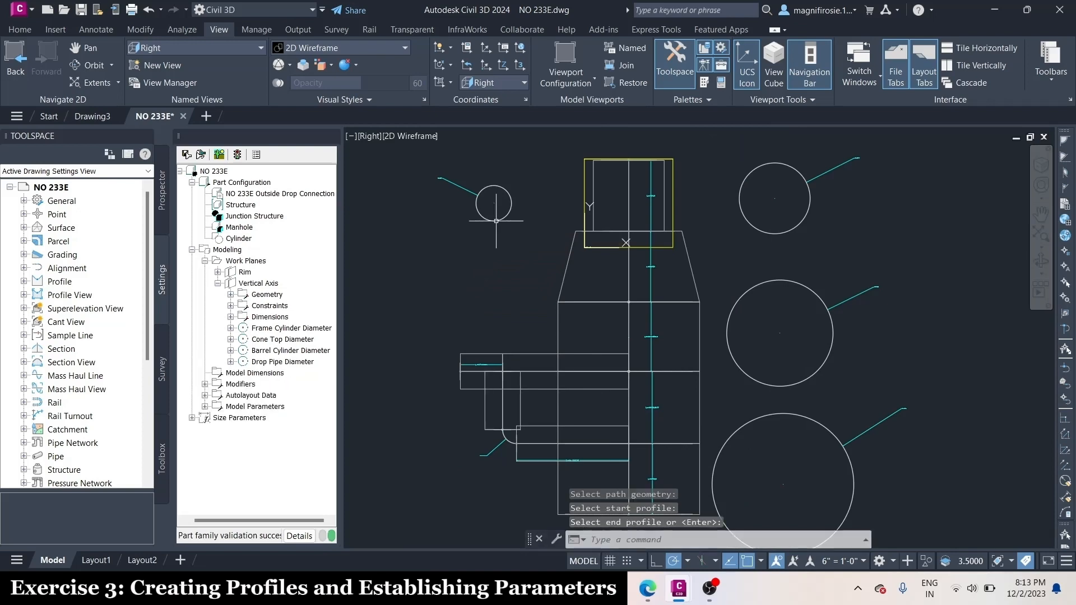
Examine the straight drop pipe sections in the SE Isometric view, and restore the Right view
scroll(512, 492, "up", 2)
left_click(193, 48)
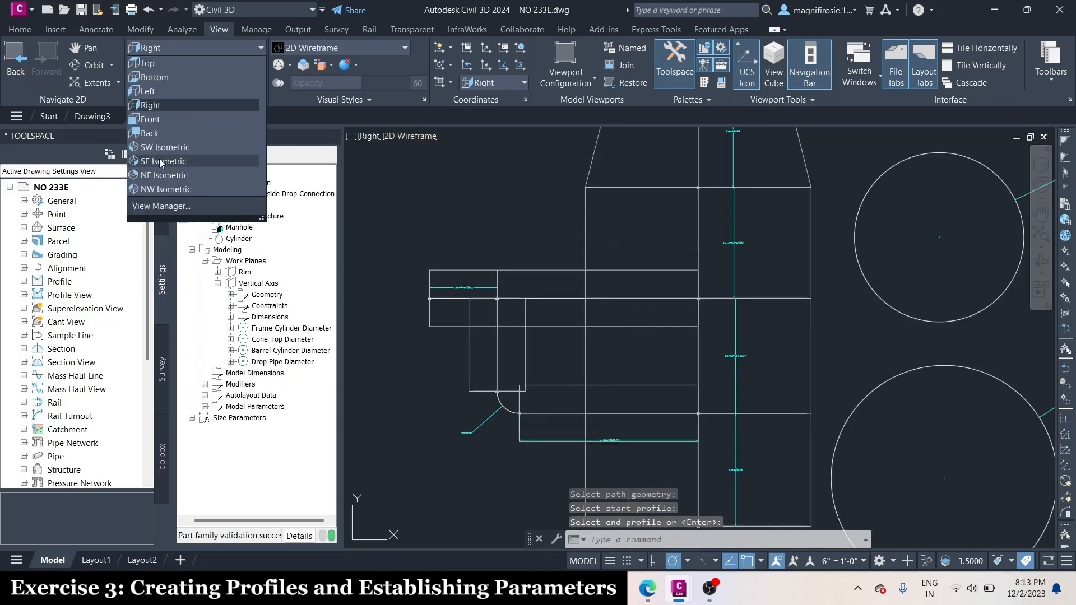
left_click(168, 166)
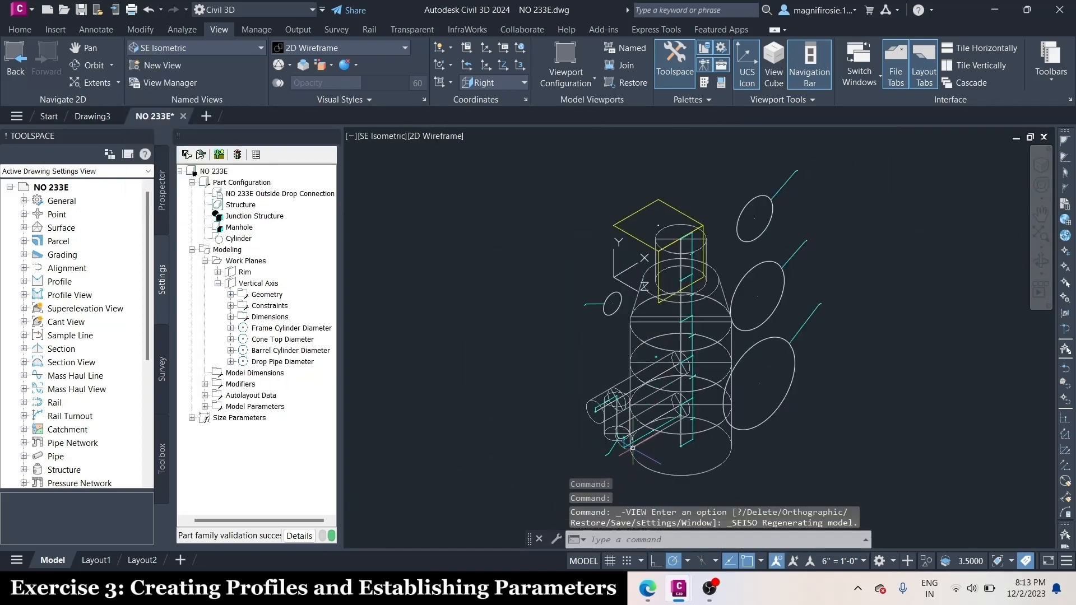
left_click(168, 48)
left_click(160, 105)
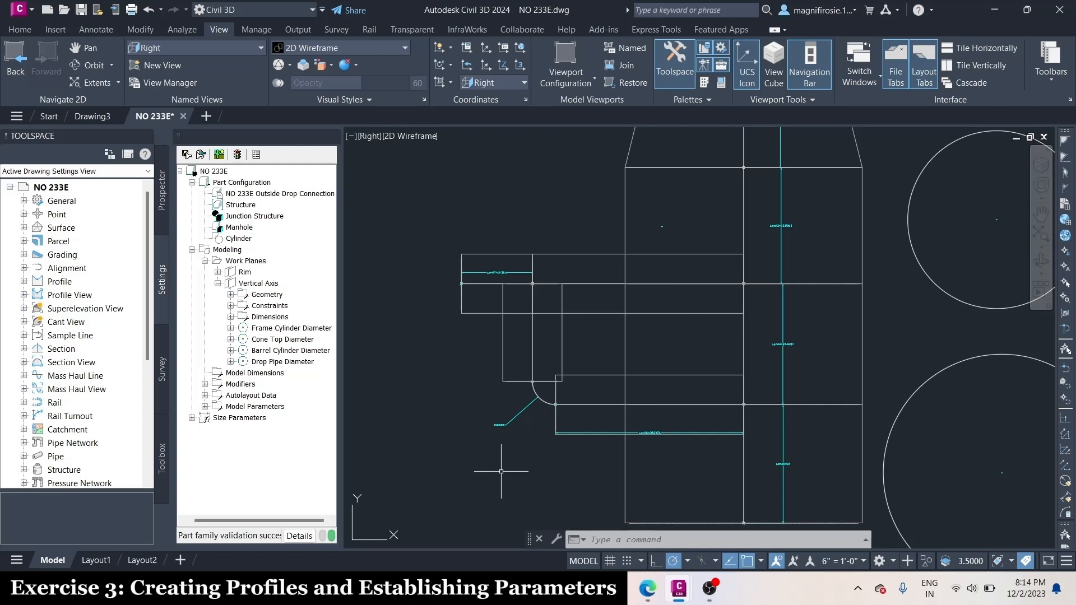
Try to add a path modifier along the curved bend with the Drop Pipe Diameter circle as profile, leaving the path unsegmented
scroll(516, 393, "up", 2)
right_click(243, 388)
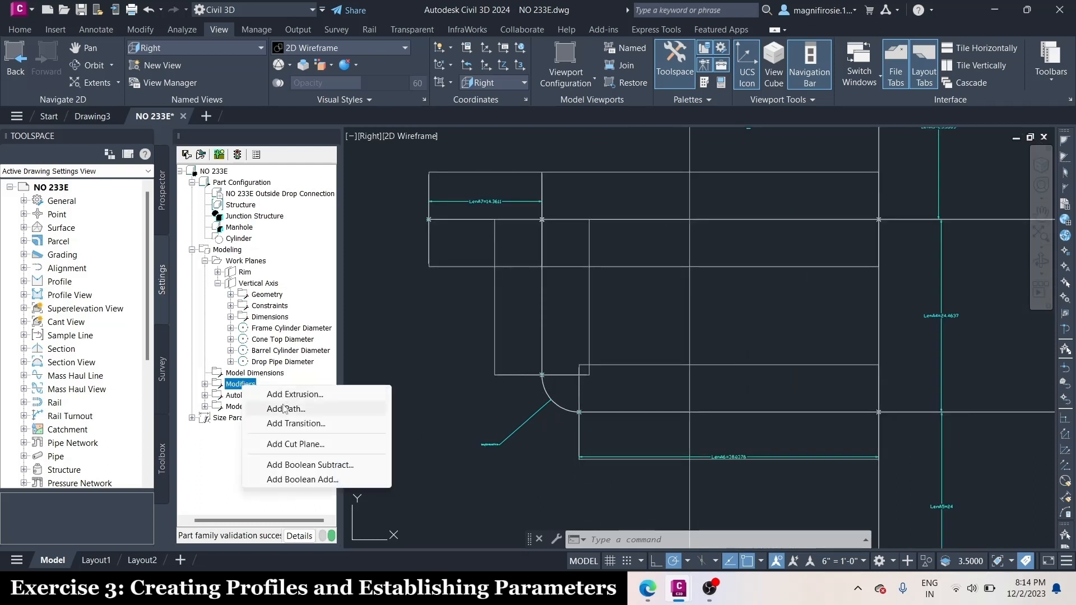
left_click(292, 408)
scroll(565, 411, "up", 2)
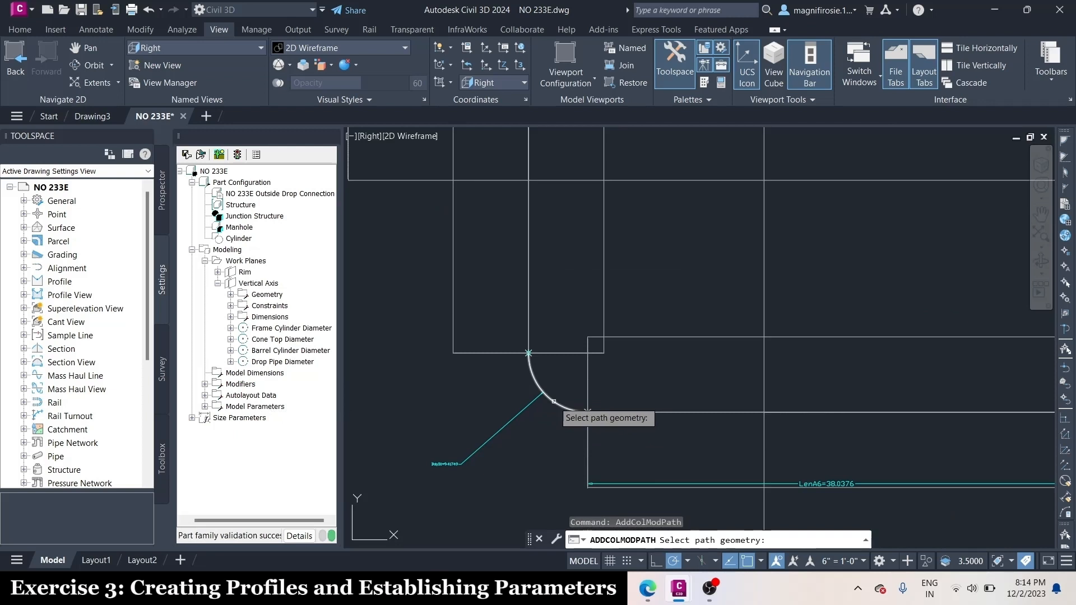
left_click(587, 411)
scroll(588, 448, "down", 3)
scroll(571, 280, "up", 3)
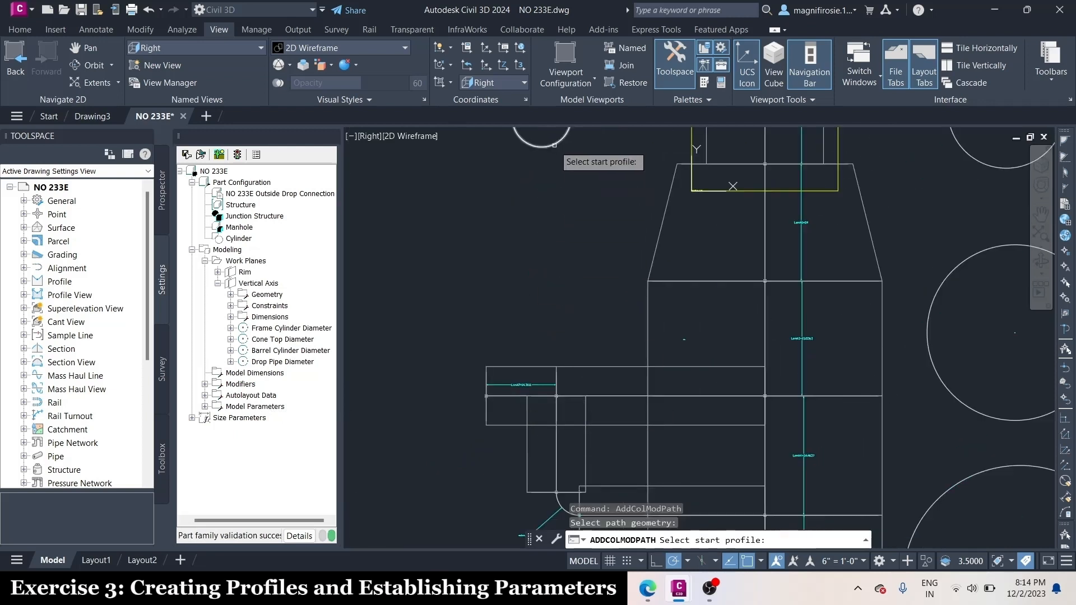
left_click(555, 145)
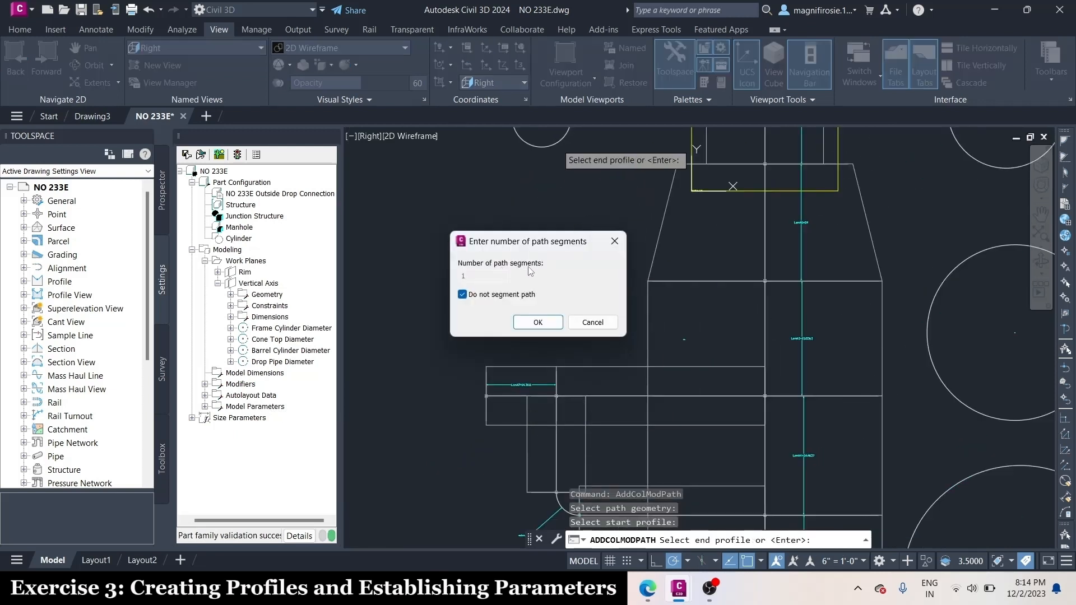
left_click(536, 324)
Check the bend between the vertical and lower horizontal drop pipes in the SE Isometric view, and return to the Right view
scroll(589, 452, "up", 3)
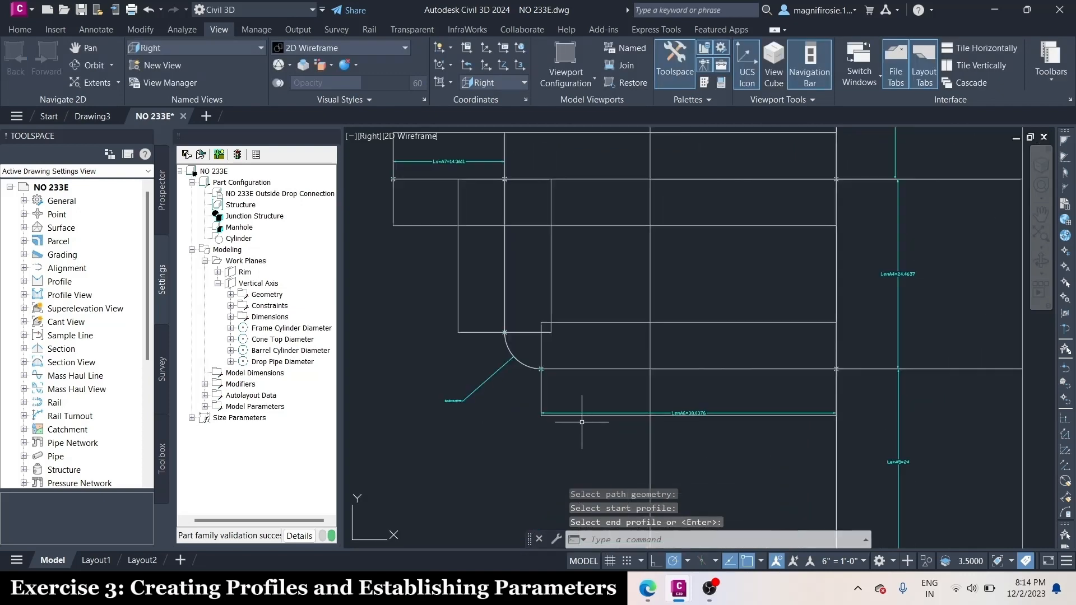
left_click(163, 48)
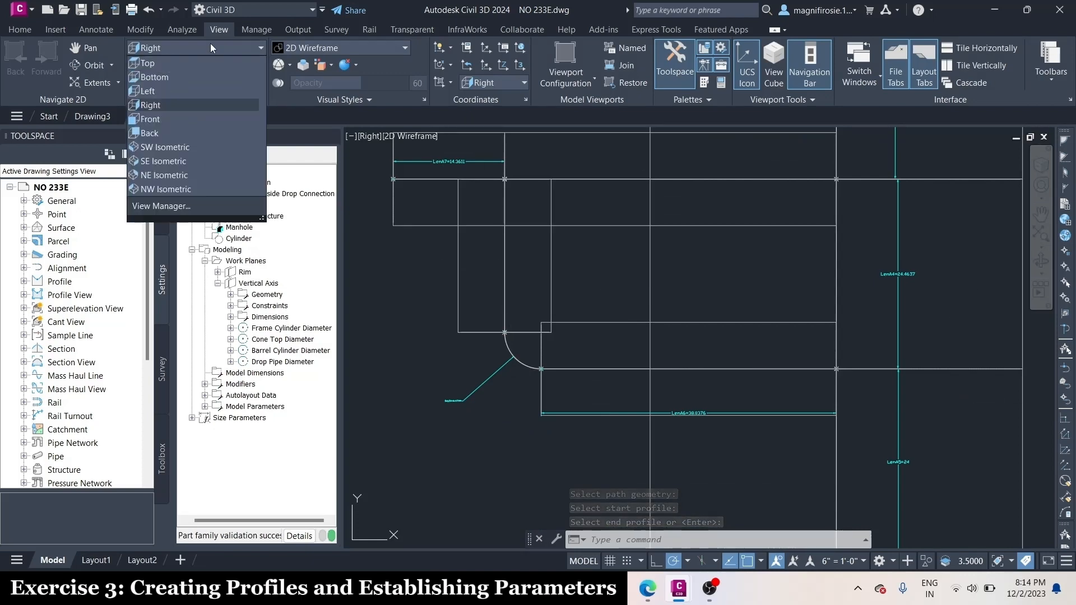
left_click(164, 162)
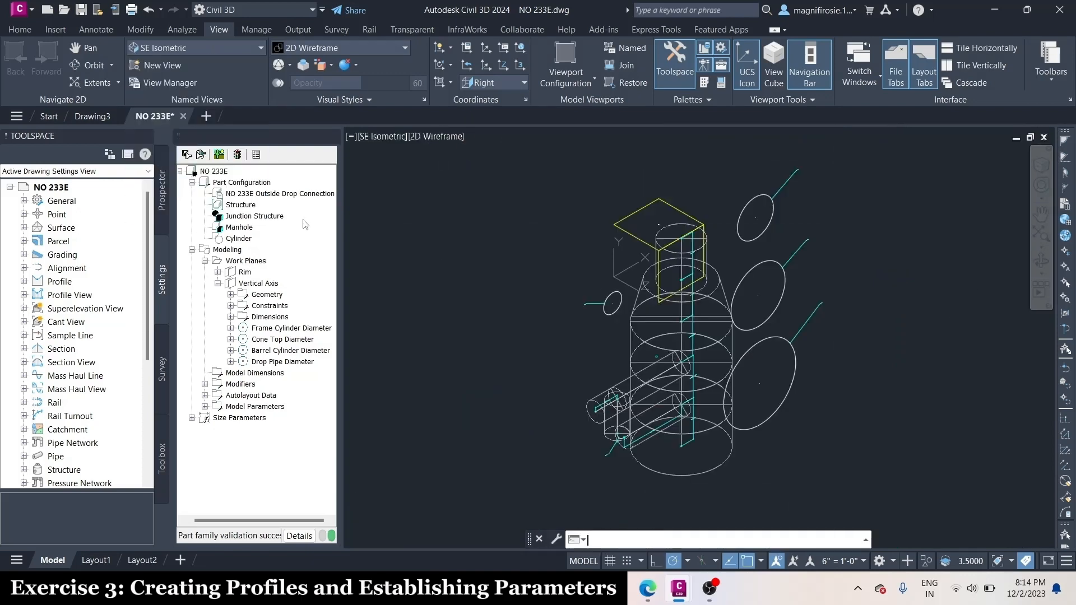
left_click(204, 51)
left_click(163, 106)
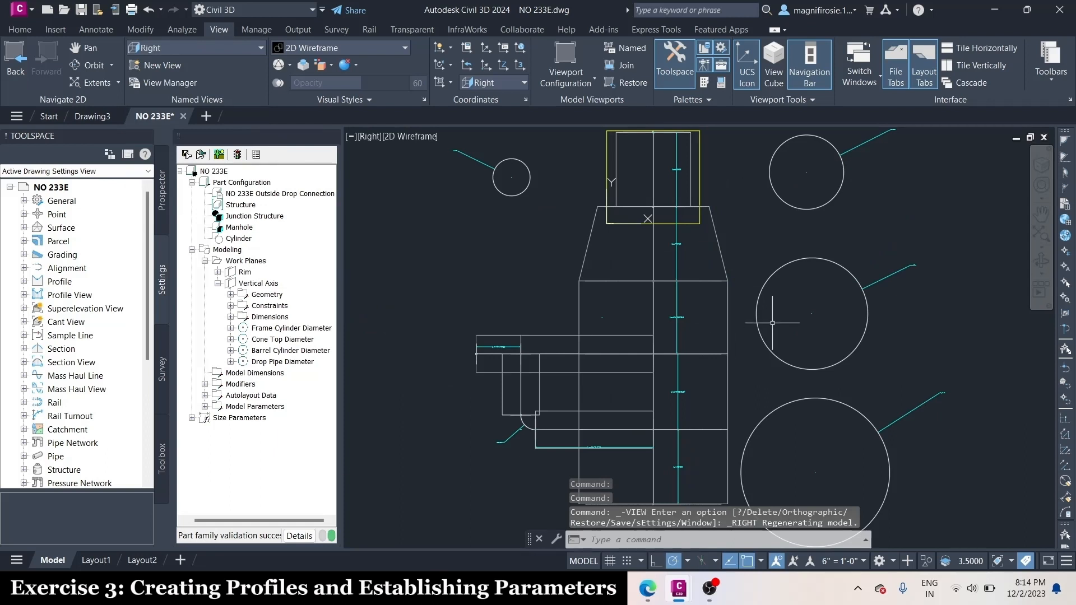
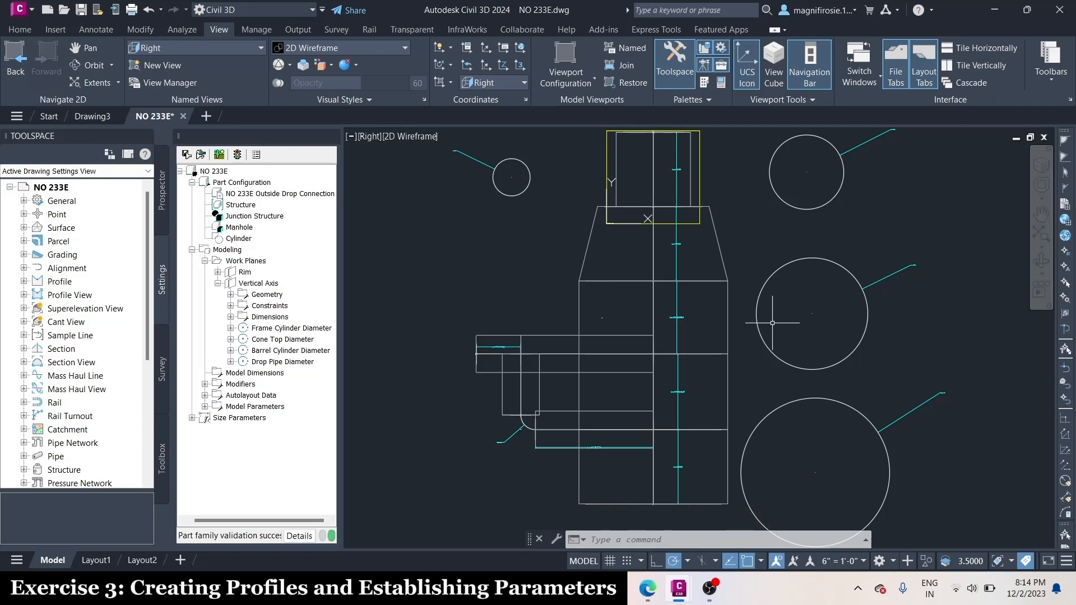
Show the manhole model in the SE Isometric view with the Conceptual visual style
left_click(247, 53)
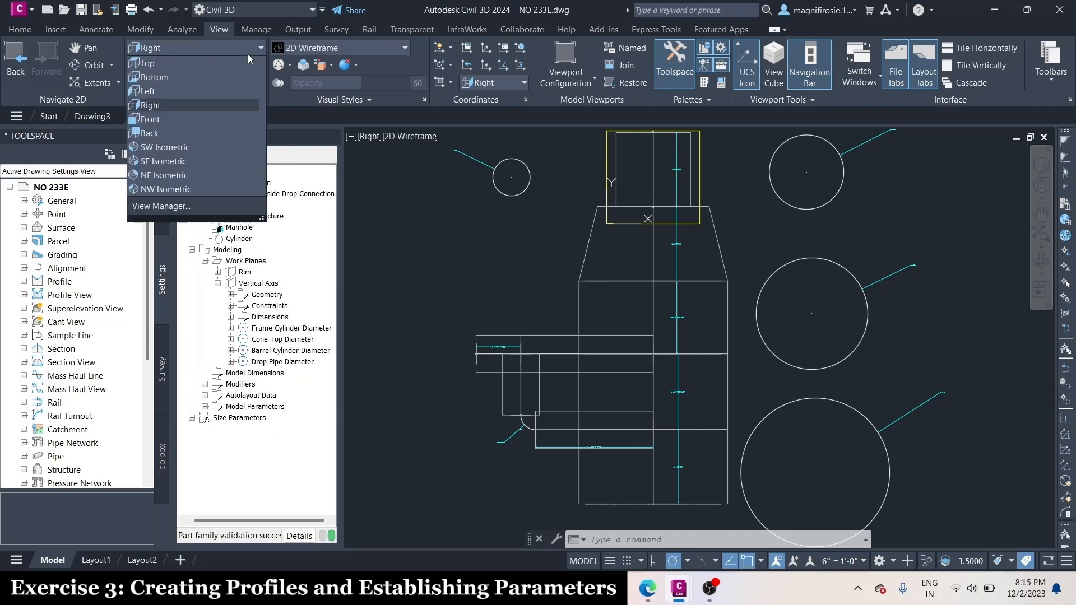
left_click(162, 161)
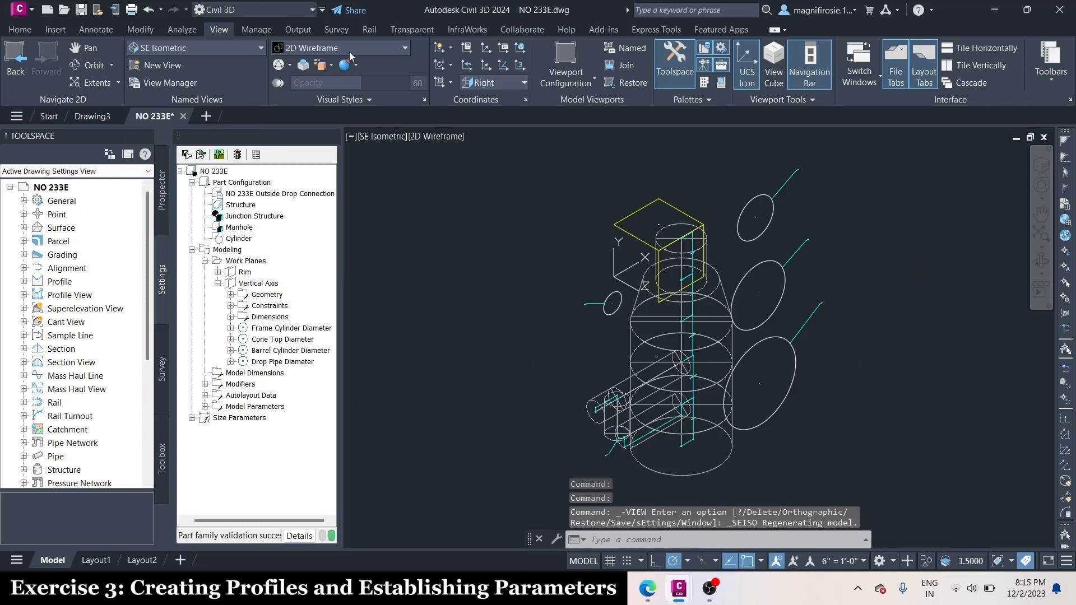
left_click(349, 51)
left_click(359, 68)
scroll(689, 492, "up", 2)
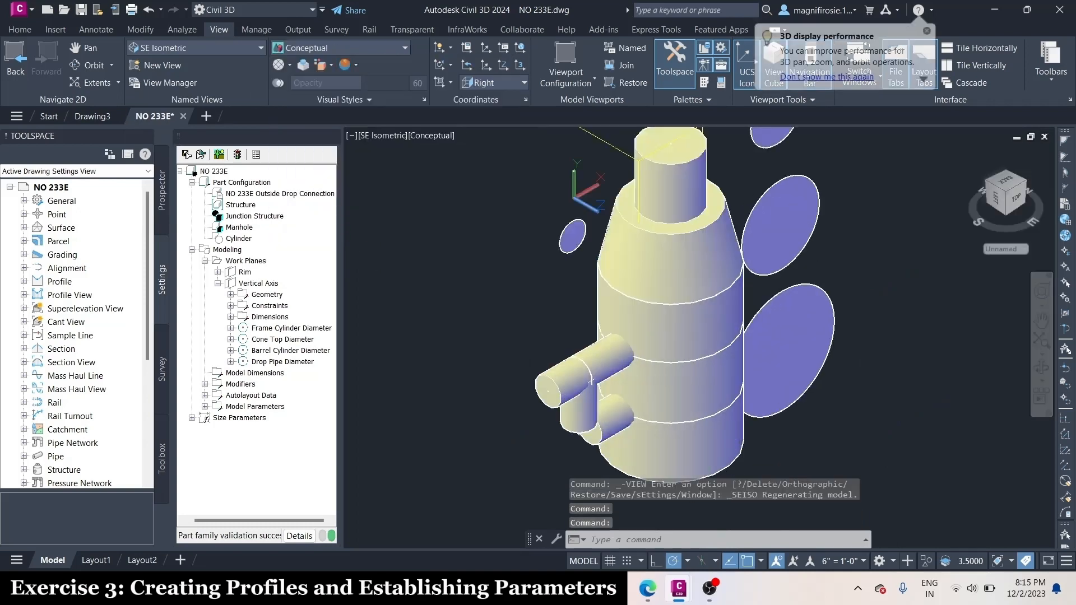
Add a Boolean Add modifier joining the two lowest barrel sections with the lower horizontal drop pipe
right_click(245, 385)
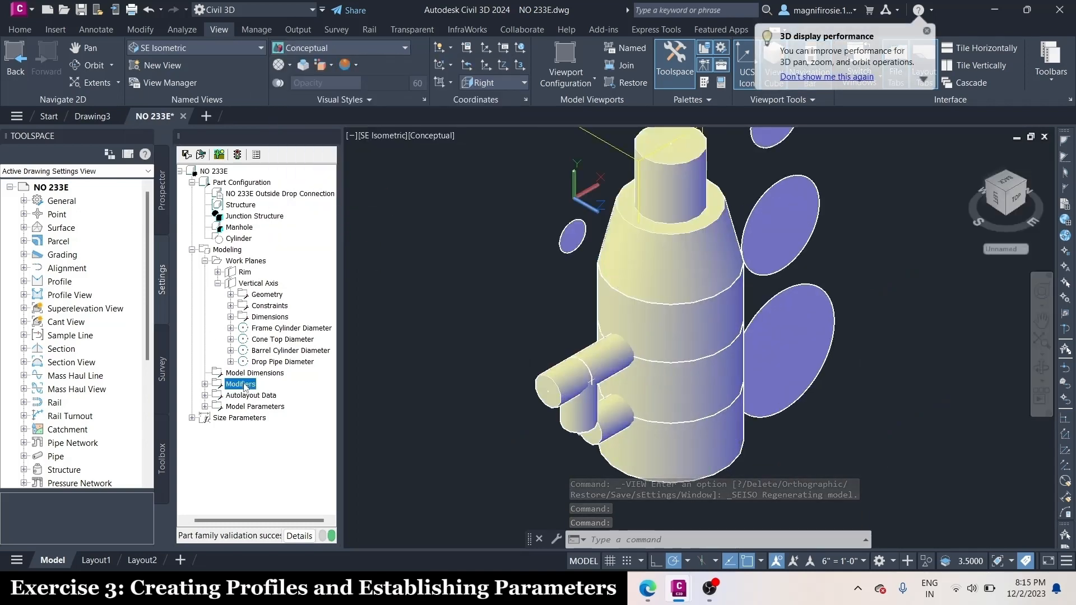
left_click(315, 477)
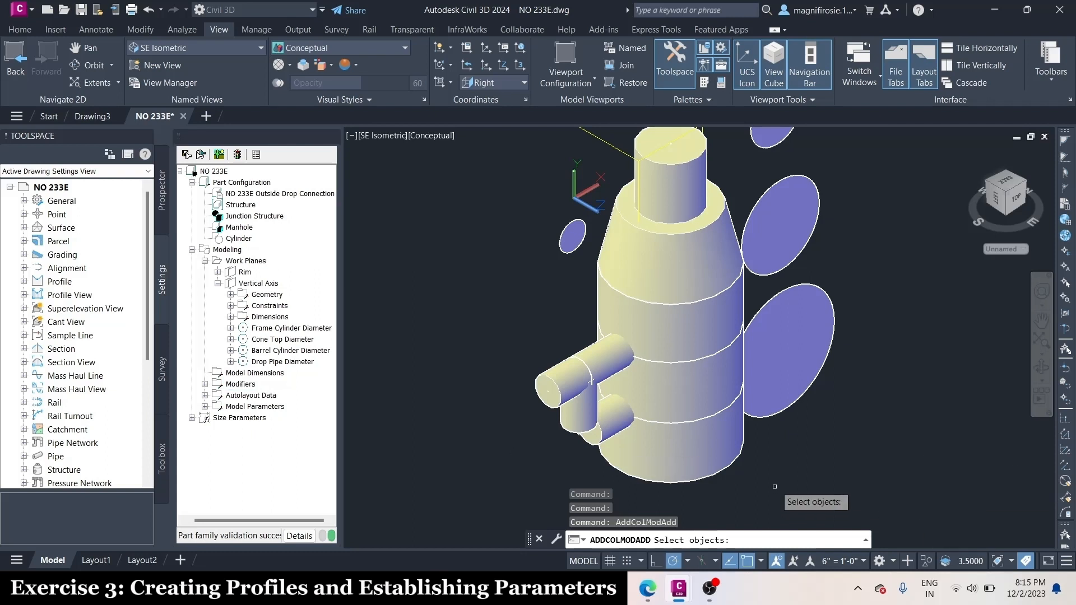
scroll(774, 485, "up", 2)
scroll(774, 484, "down", 2)
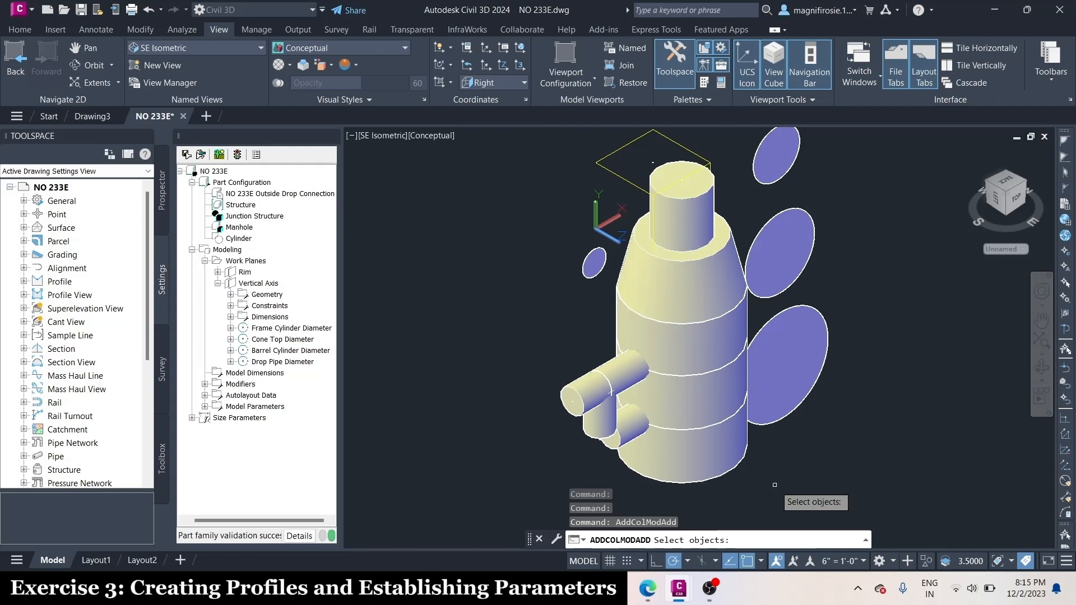
left_click(707, 406)
left_click(693, 448)
scroll(693, 448, "up", 2)
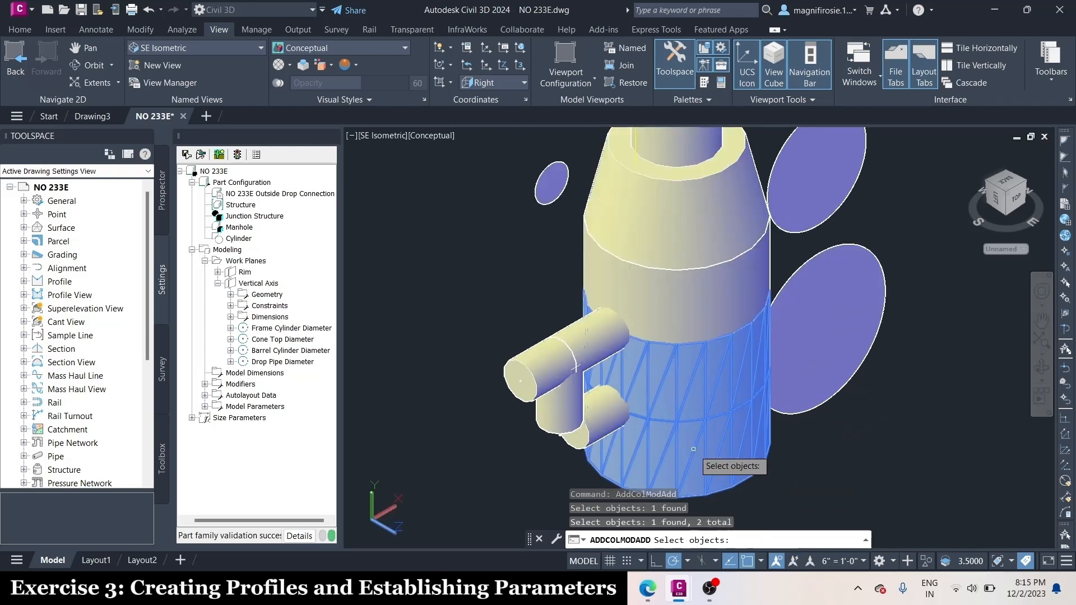
left_click(603, 414)
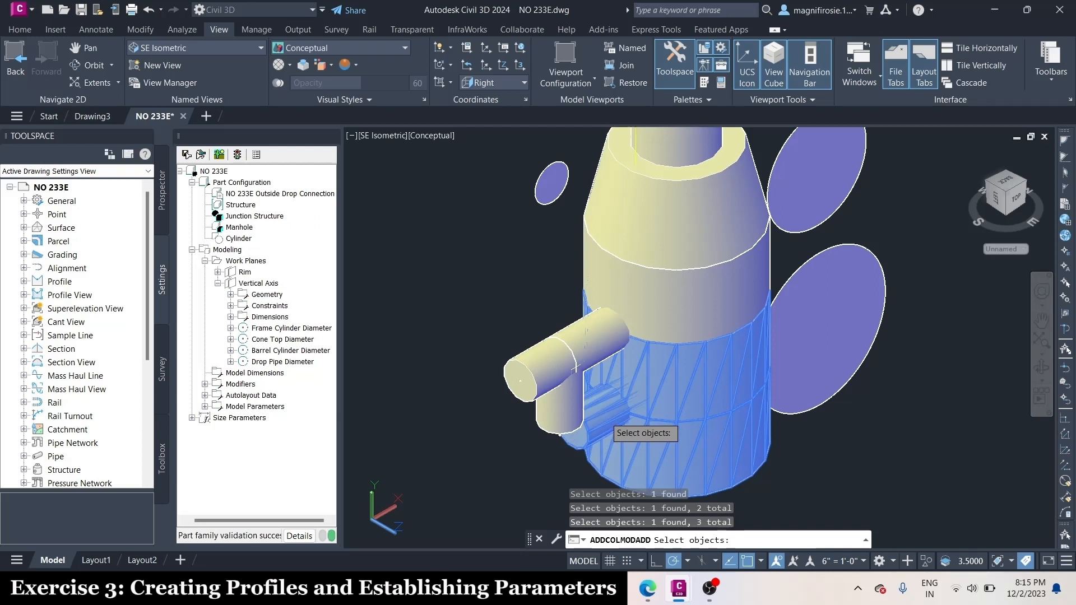
key("Return")
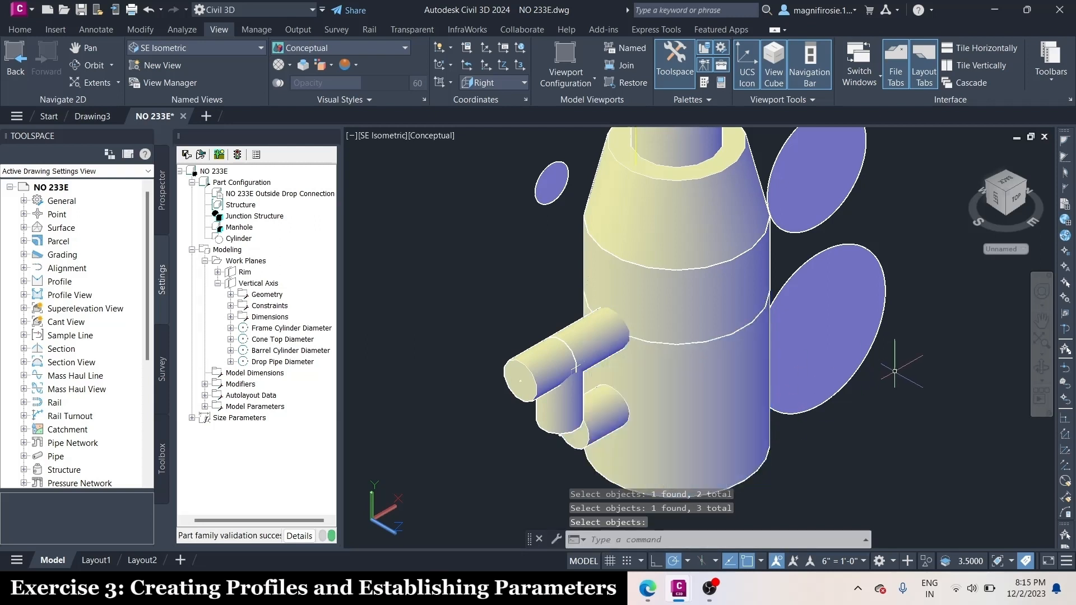
Add a Boolean Add modifier joining the cone, the upper barrel section and both segments of the upper horizontal pipe
scroll(895, 371, "down", 2)
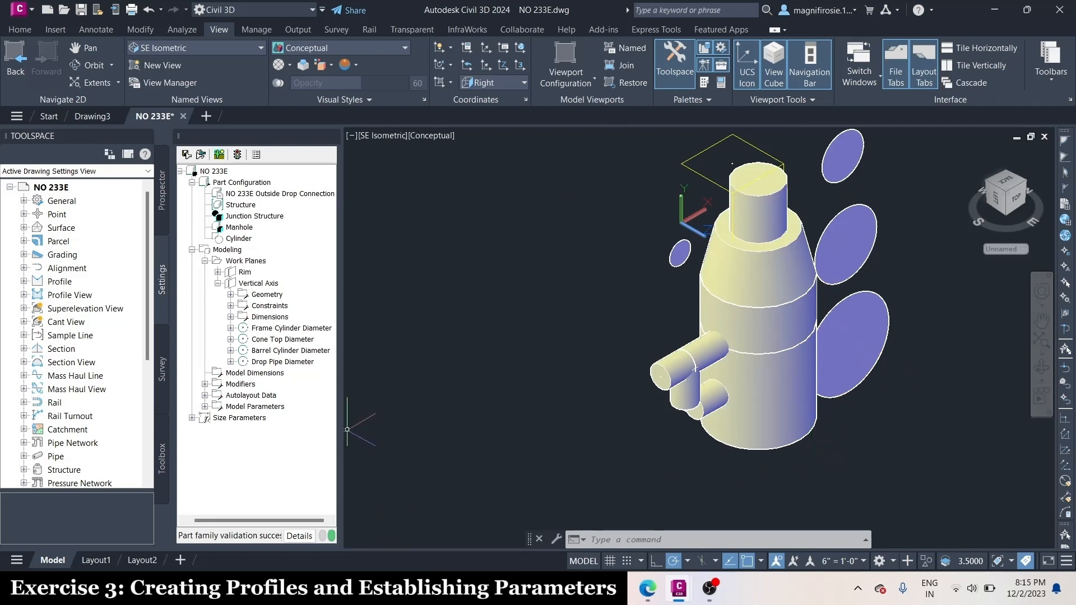
right_click(240, 384)
left_click(306, 471)
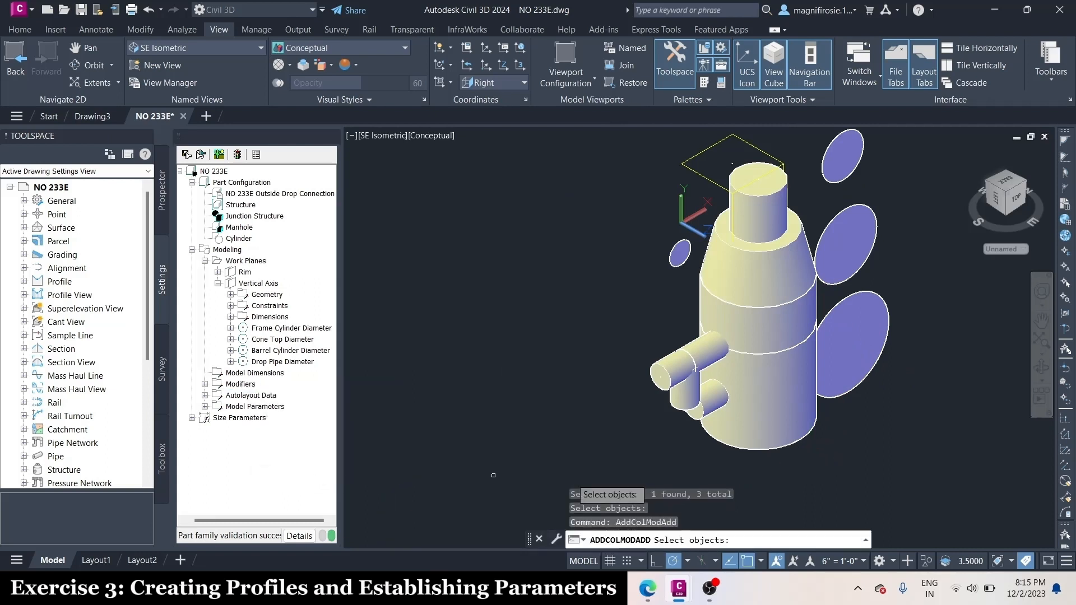
left_click(770, 273)
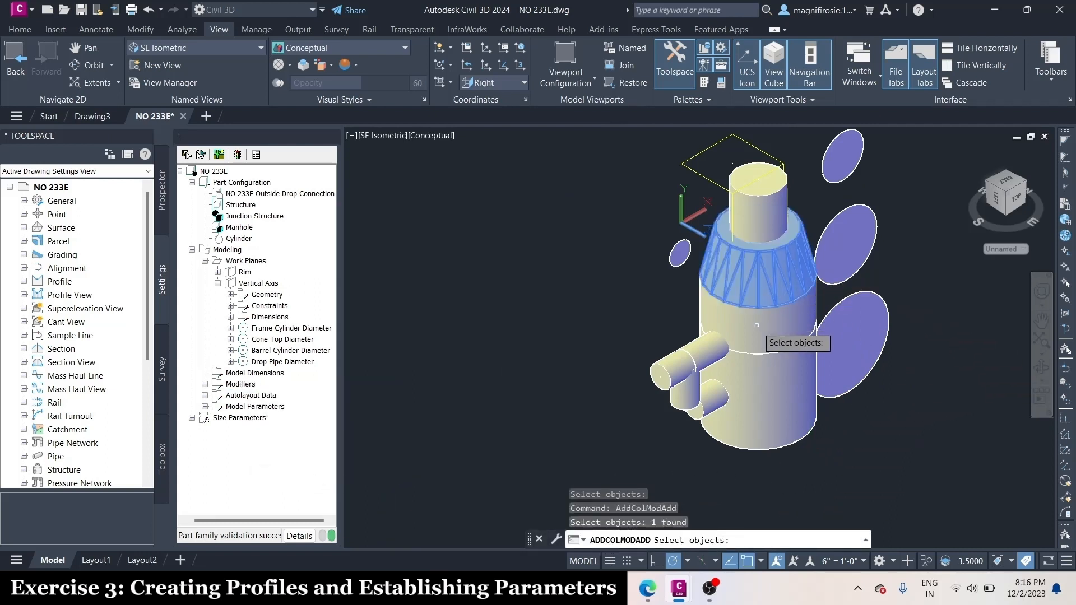
left_click(756, 330)
scroll(796, 386, "up", 2)
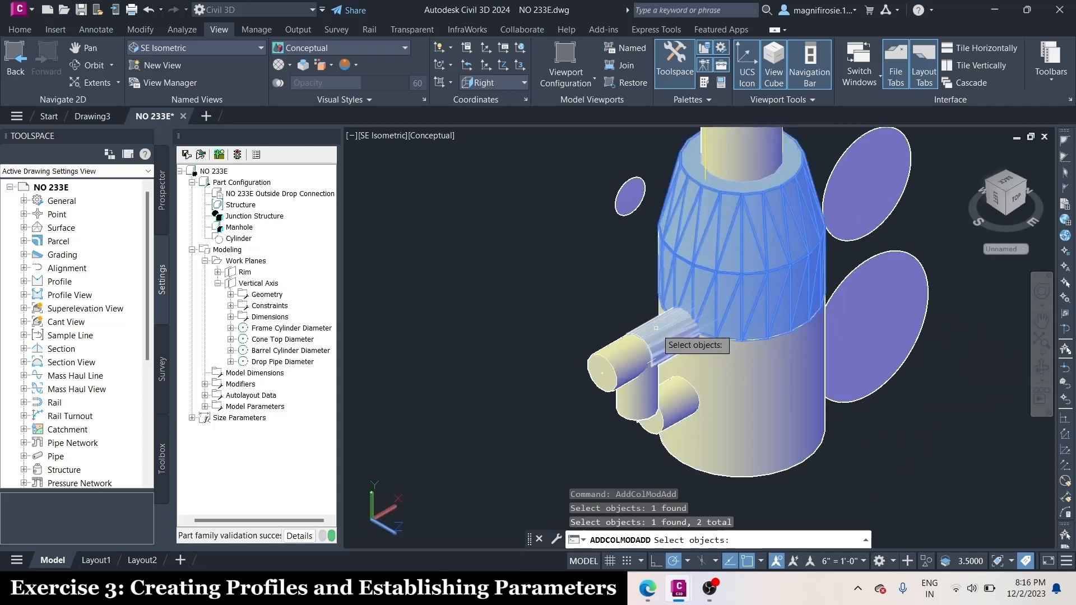
left_click(617, 348)
left_click(621, 349)
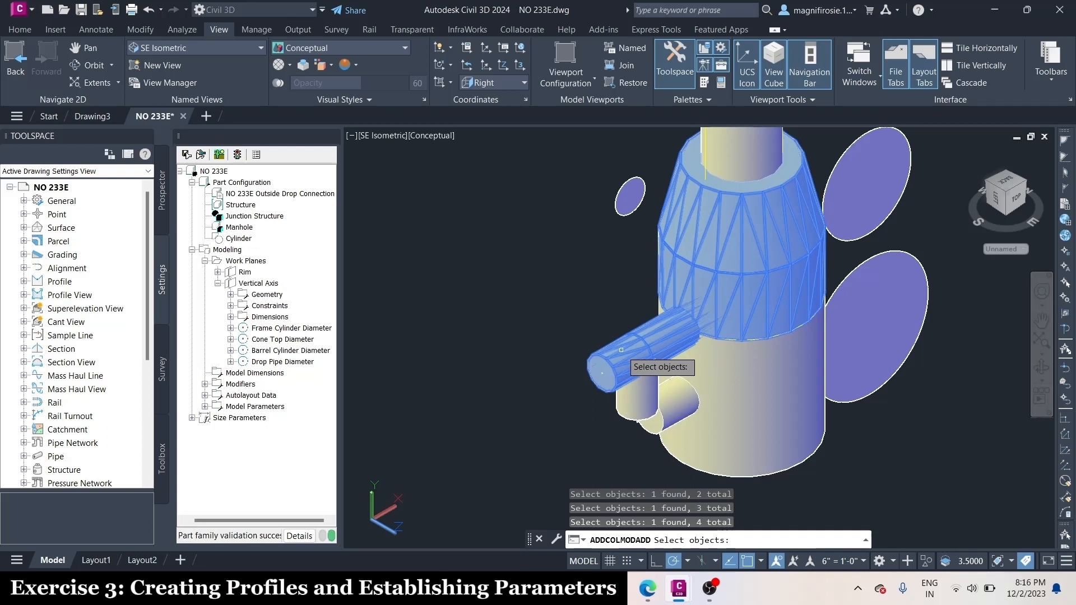
key("Return")
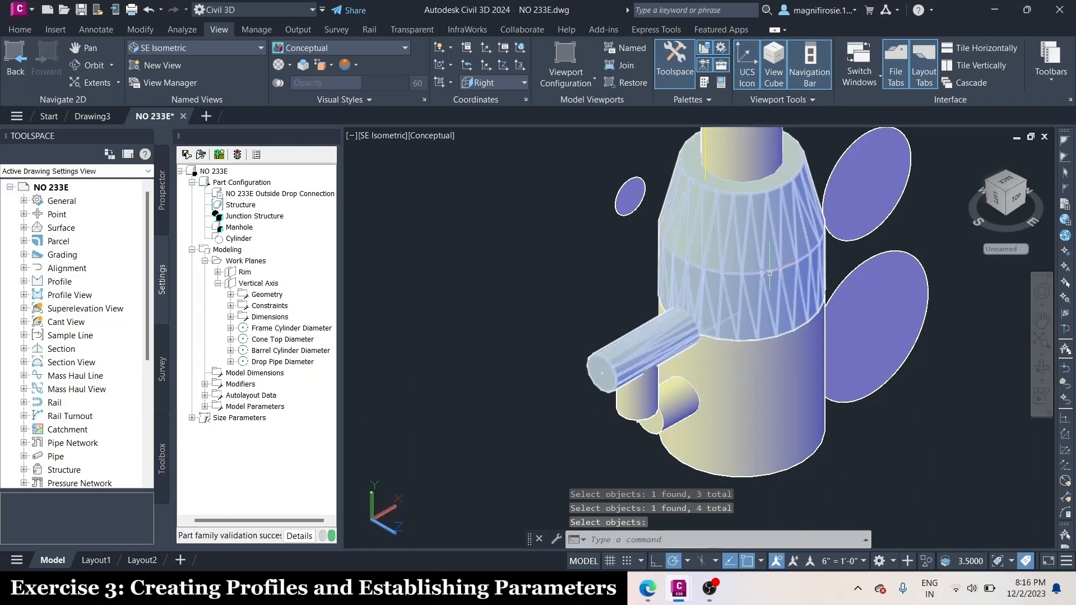
Add a Boolean Add modifier joining the combined upper body and horizontal pipe with the vertical drop pipe
right_click(240, 384)
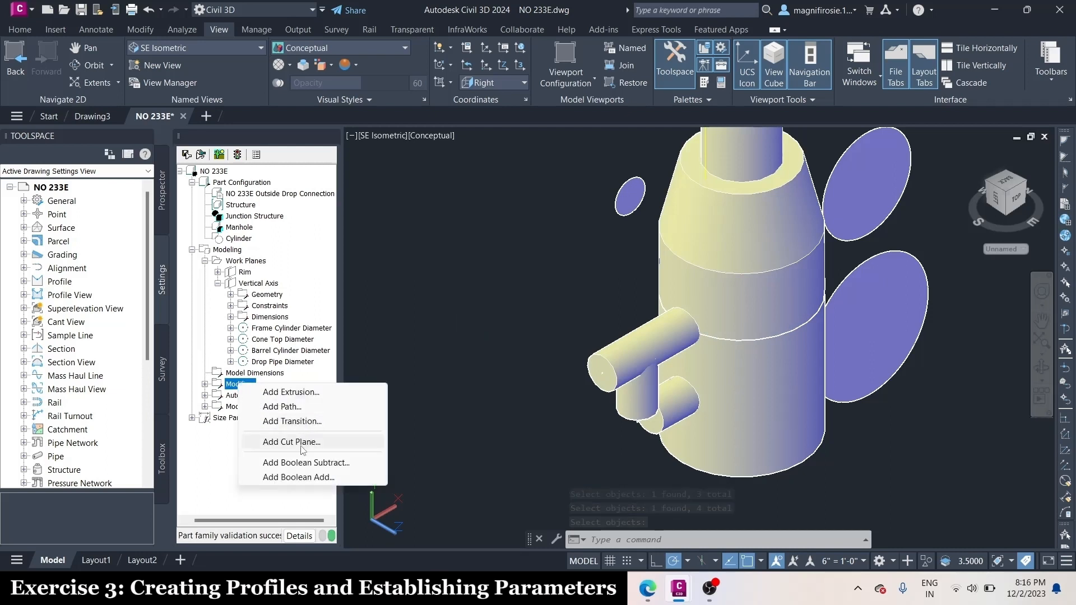
left_click(287, 477)
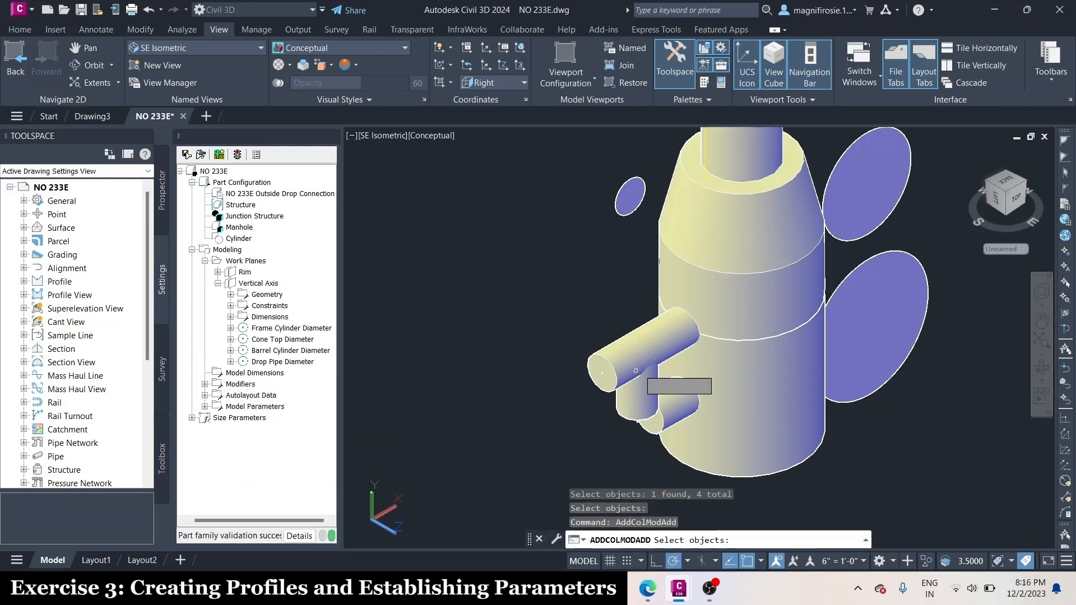
left_click(648, 351)
left_click(634, 392)
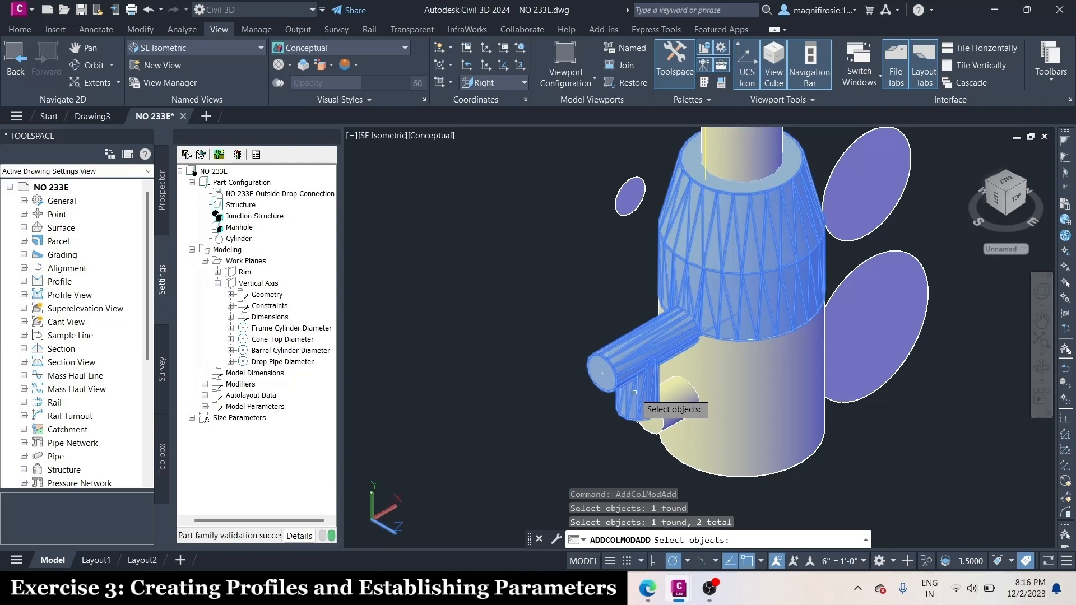
key("Return")
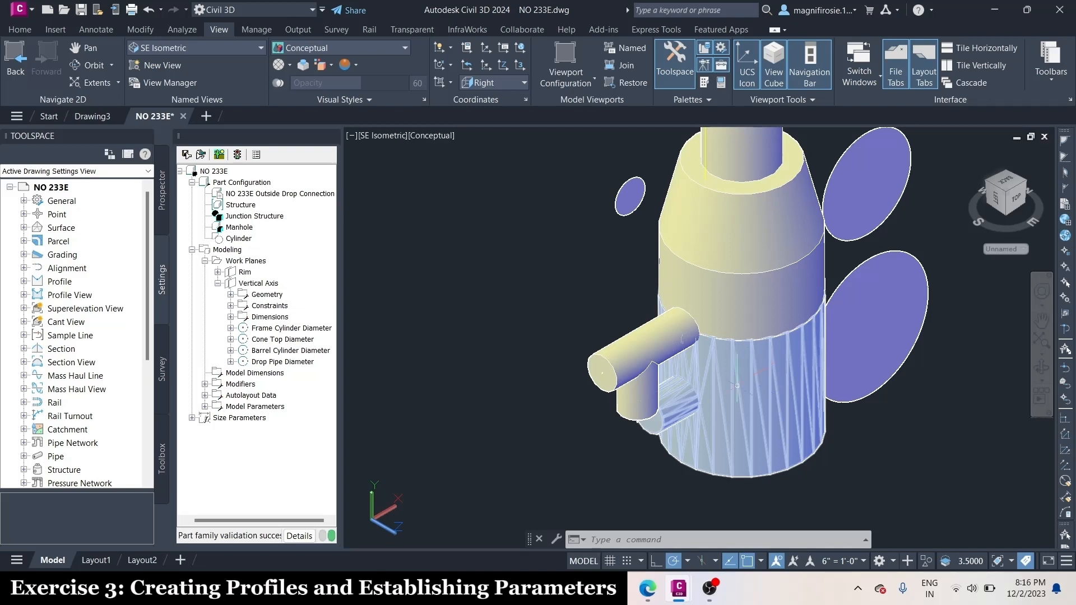
Expand the Autolayout Data and return the model display to the 2D Wireframe visual style
left_click(205, 395)
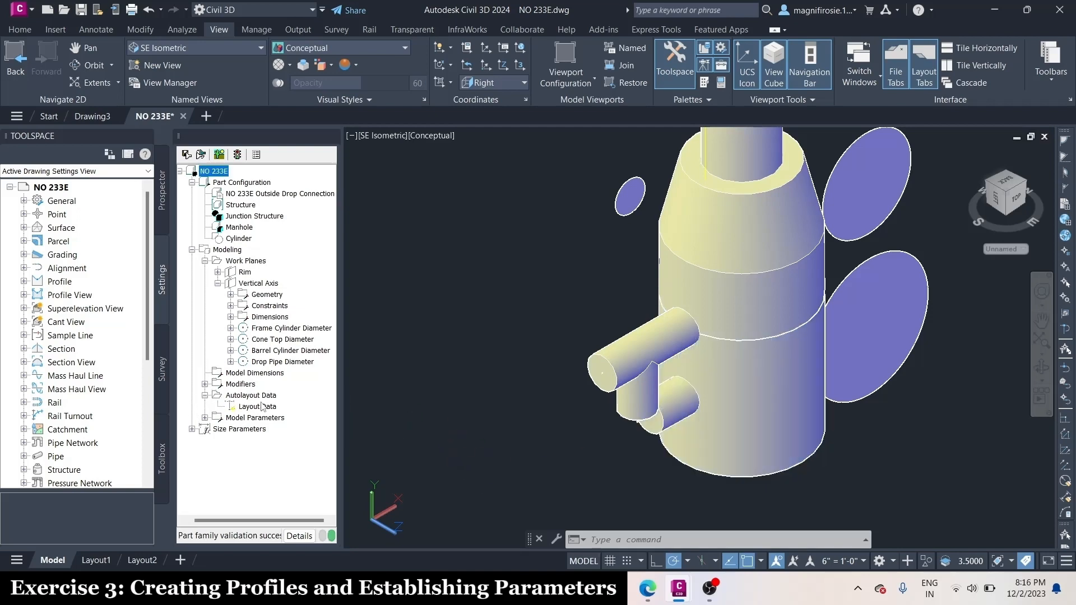
left_click(239, 51)
left_click(368, 44)
left_click(304, 74)
Set the Layout Data placement point at the top end of the manhole's vertical centerline
scroll(642, 208, "up", 8)
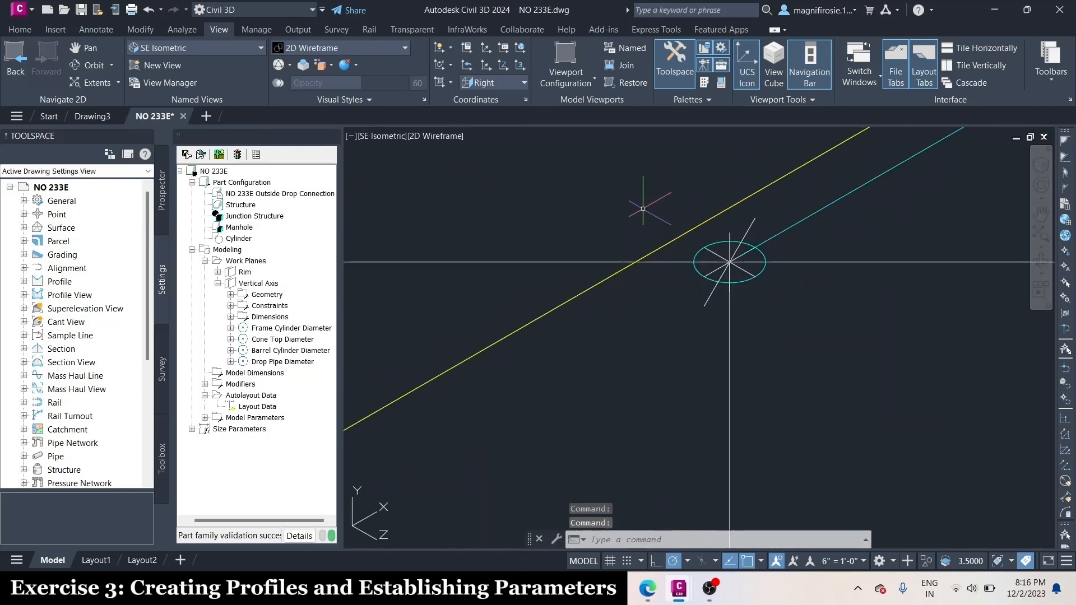
scroll(642, 208, "up", 5)
left_click(251, 407)
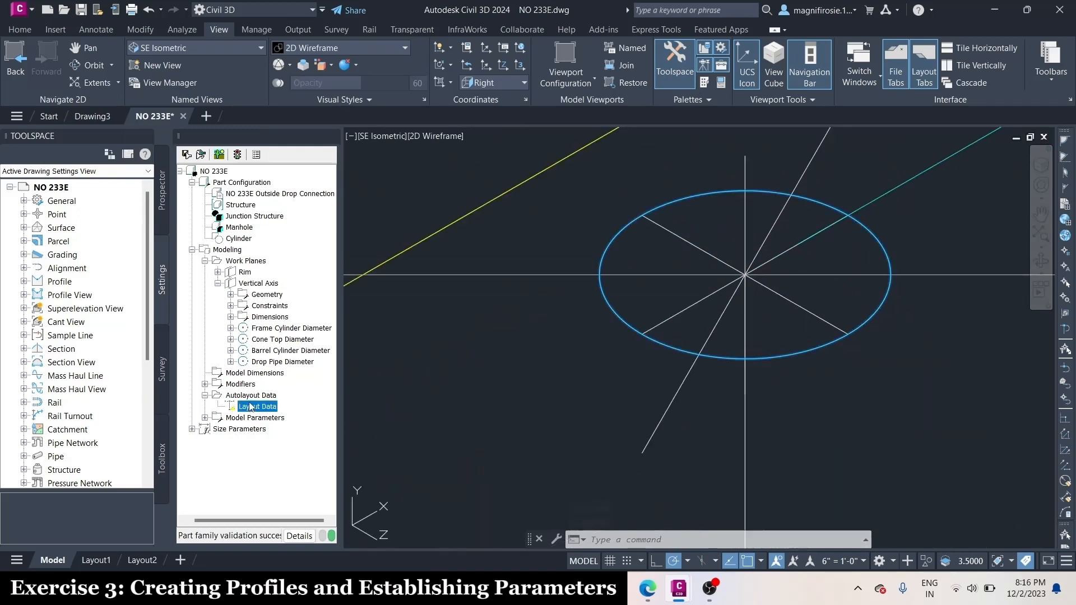
right_click(250, 407)
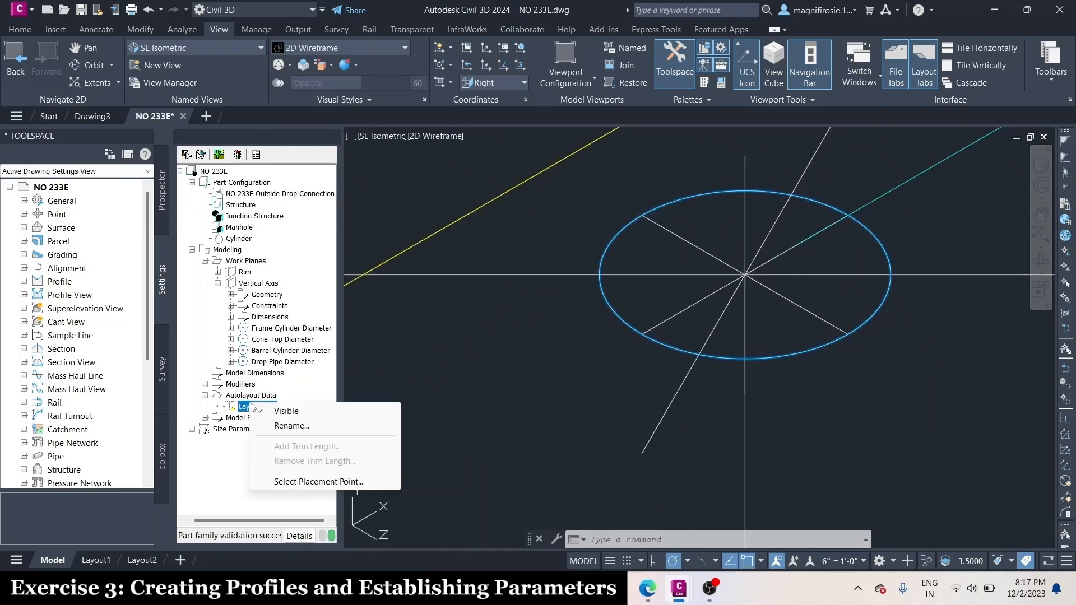
left_click(313, 481)
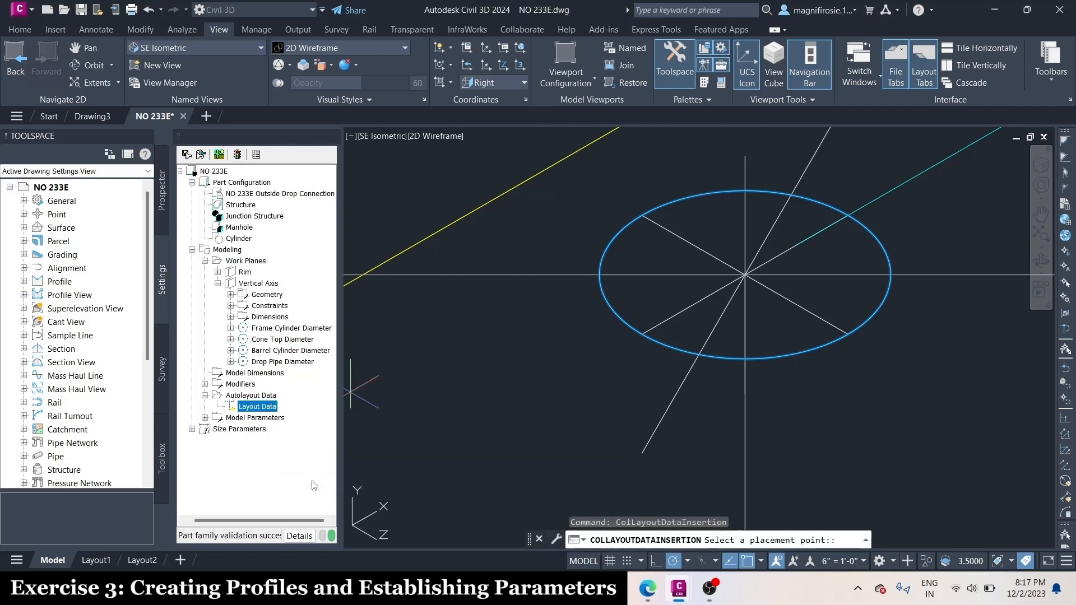
scroll(825, 263, "up", 2)
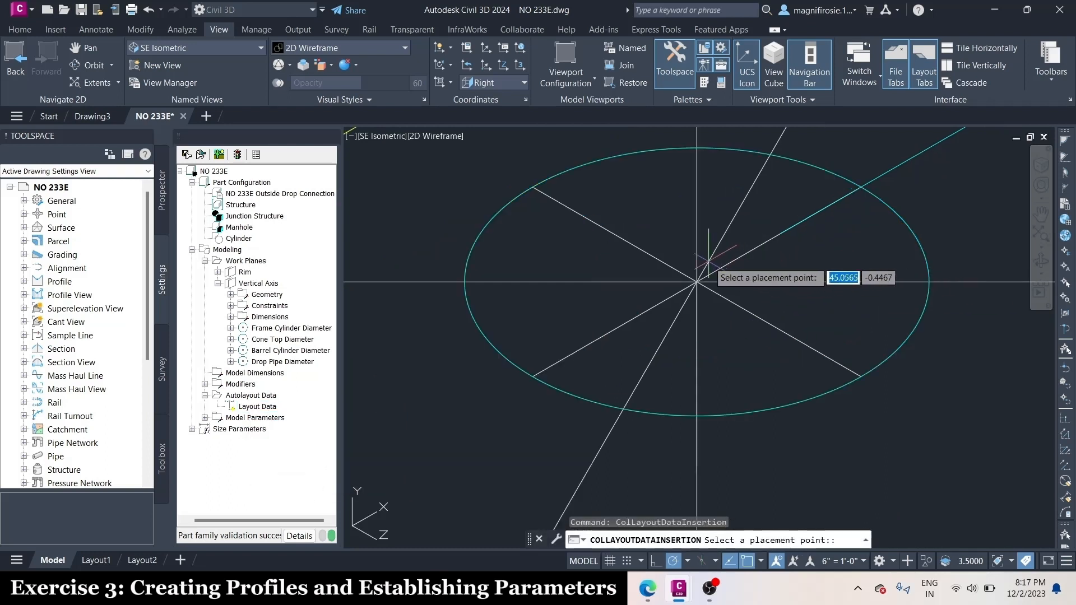
left_click(696, 281)
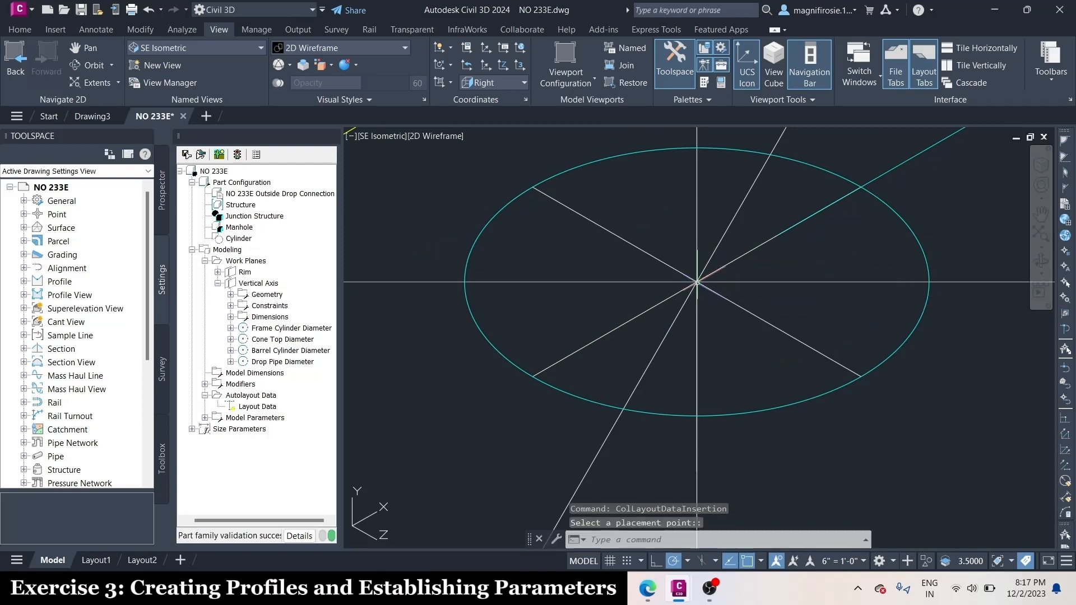
Save the NO 233E part family
scroll(697, 281, "down", 12)
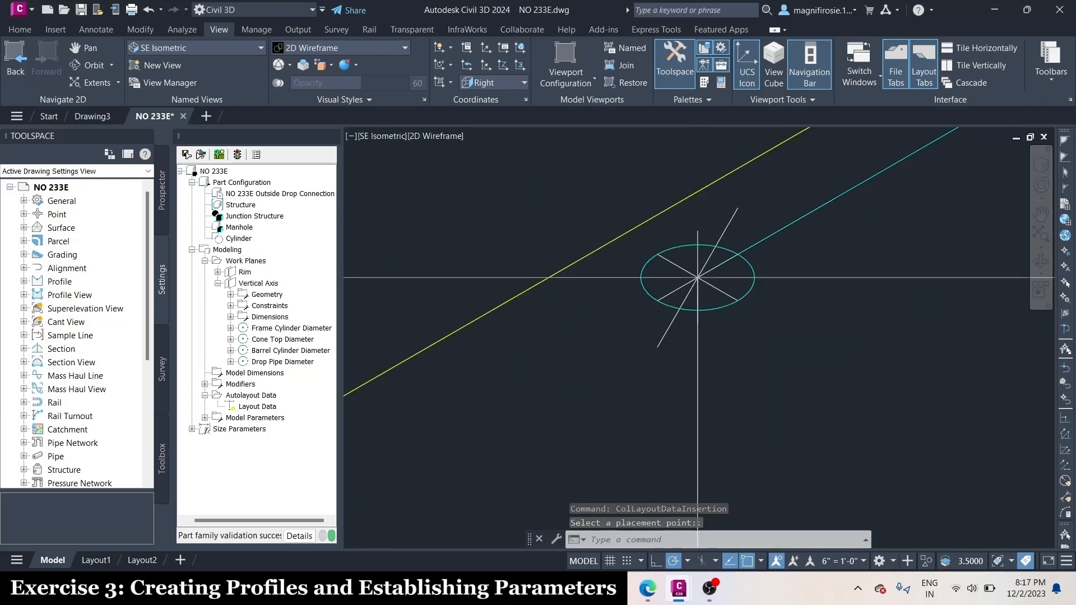
scroll(863, 230, "up", 2)
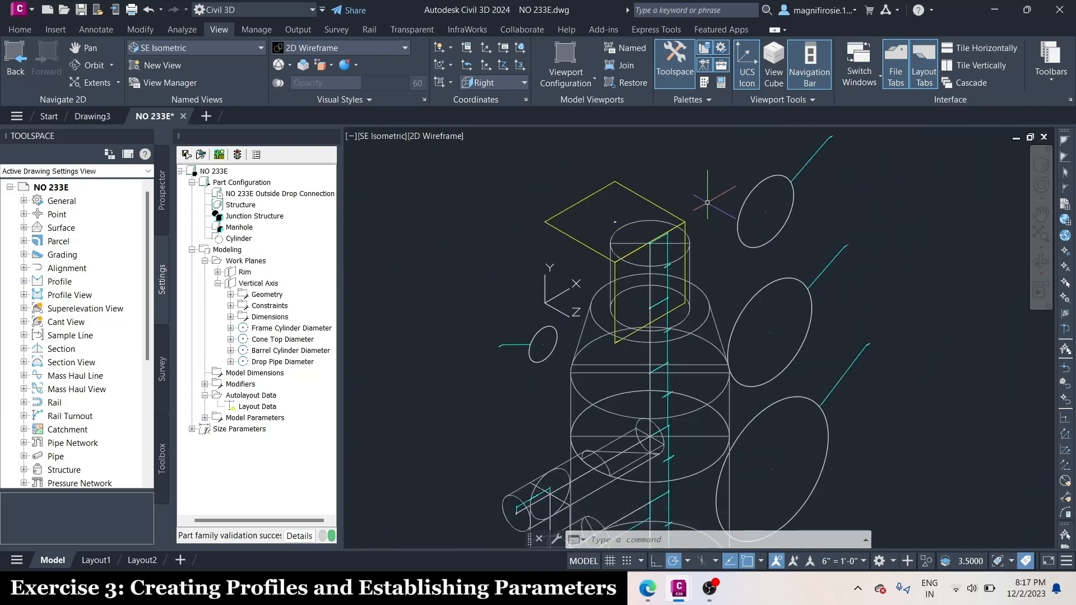
left_click(188, 155)
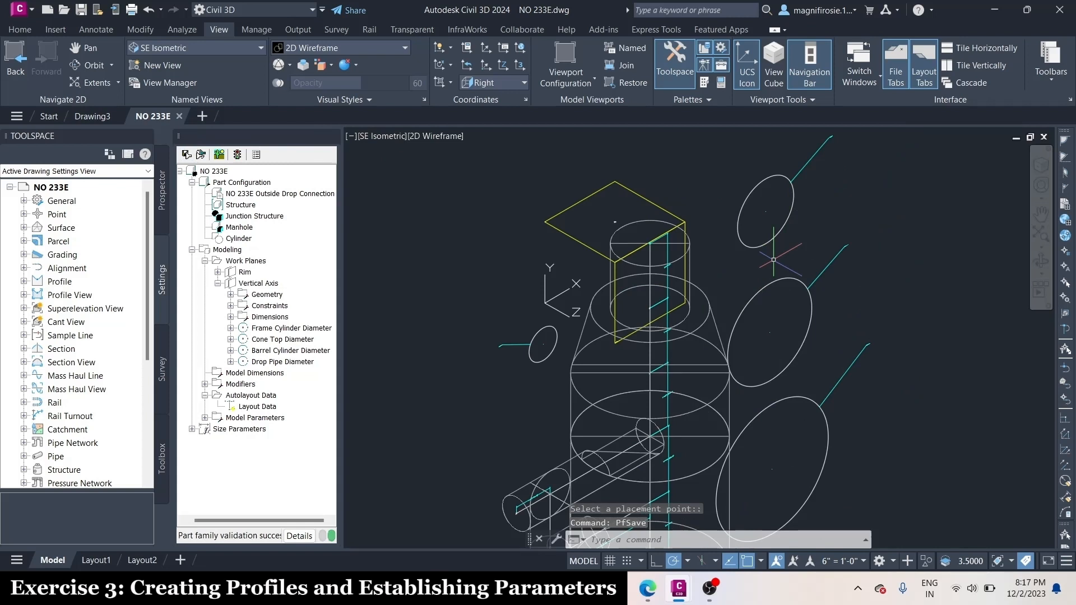
Add the Barrel Height (SBH) parameter to the part's size parameter configuration
left_click(218, 283)
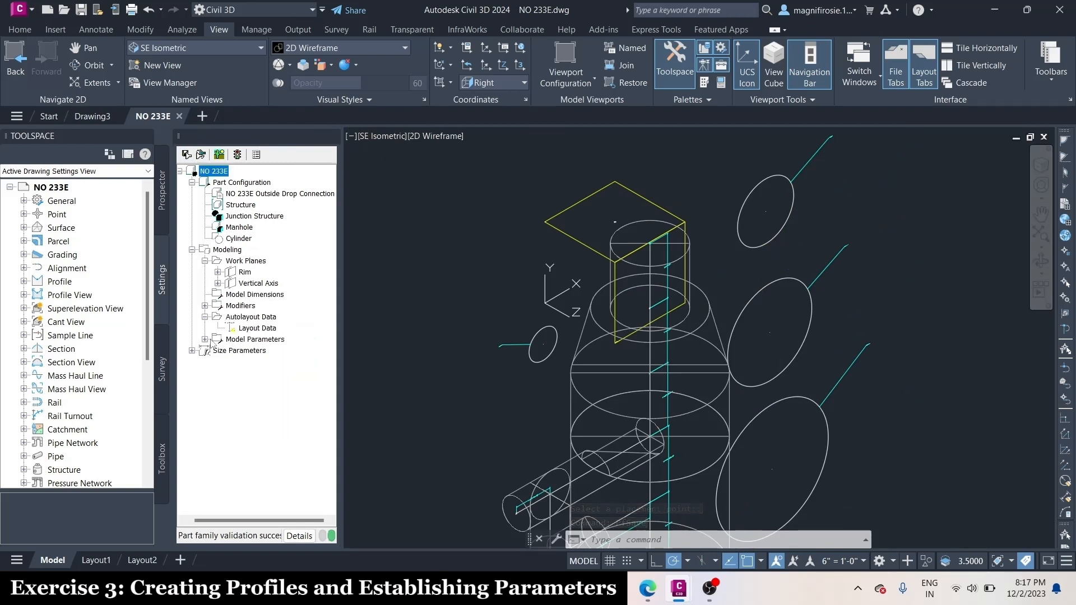
left_click(191, 350)
left_click(239, 296)
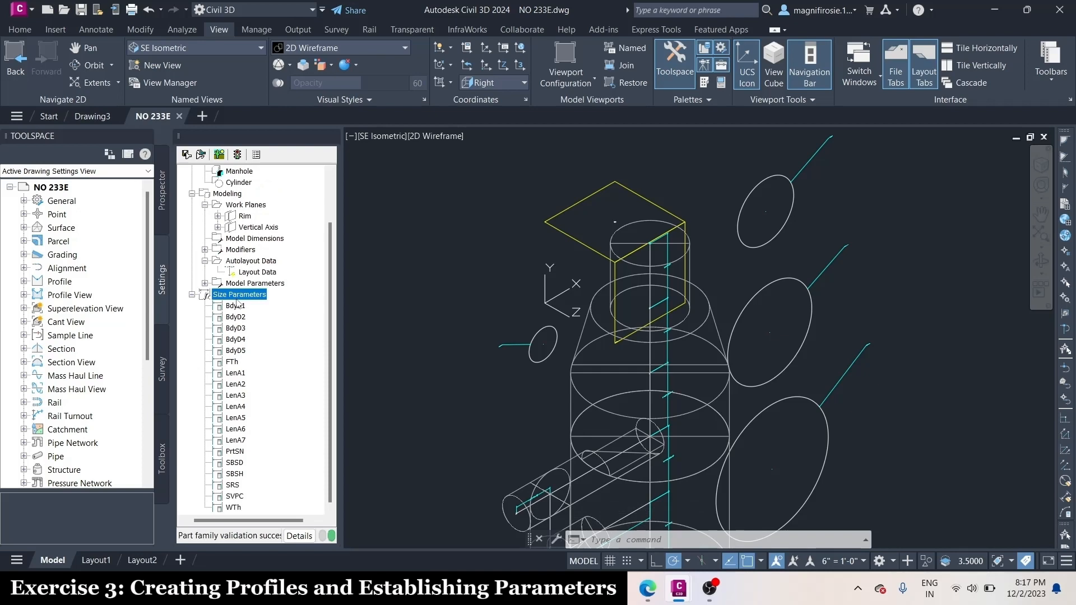
right_click(235, 297)
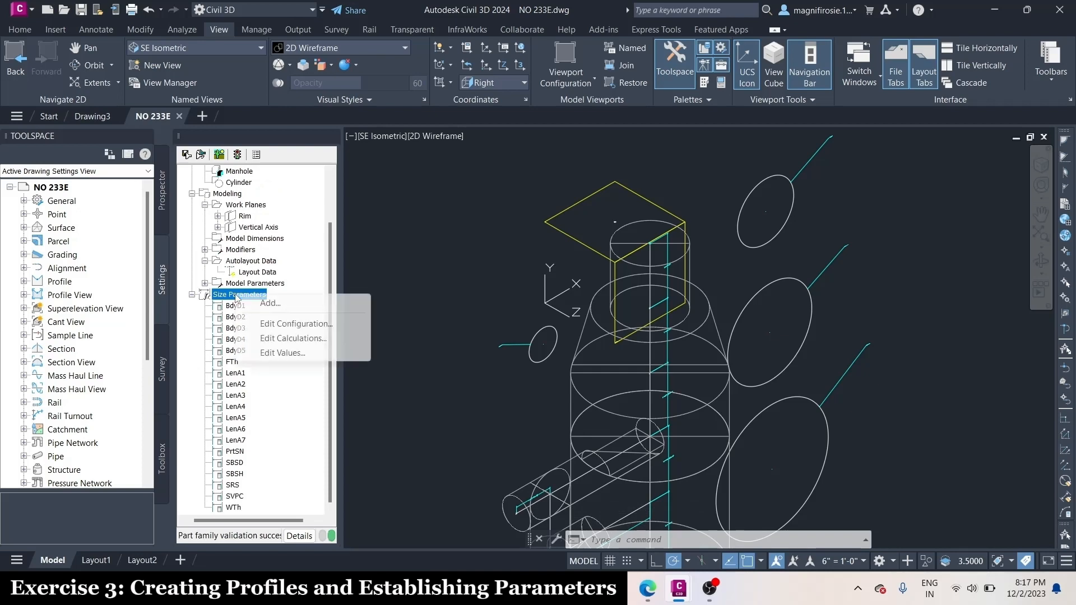
left_click(291, 329)
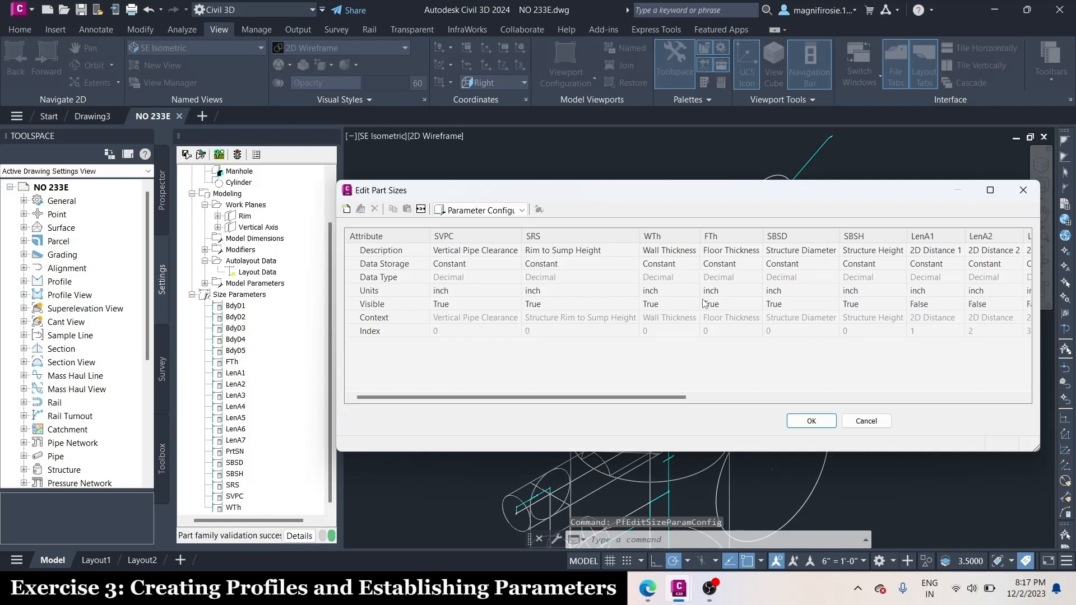
left_click(347, 209)
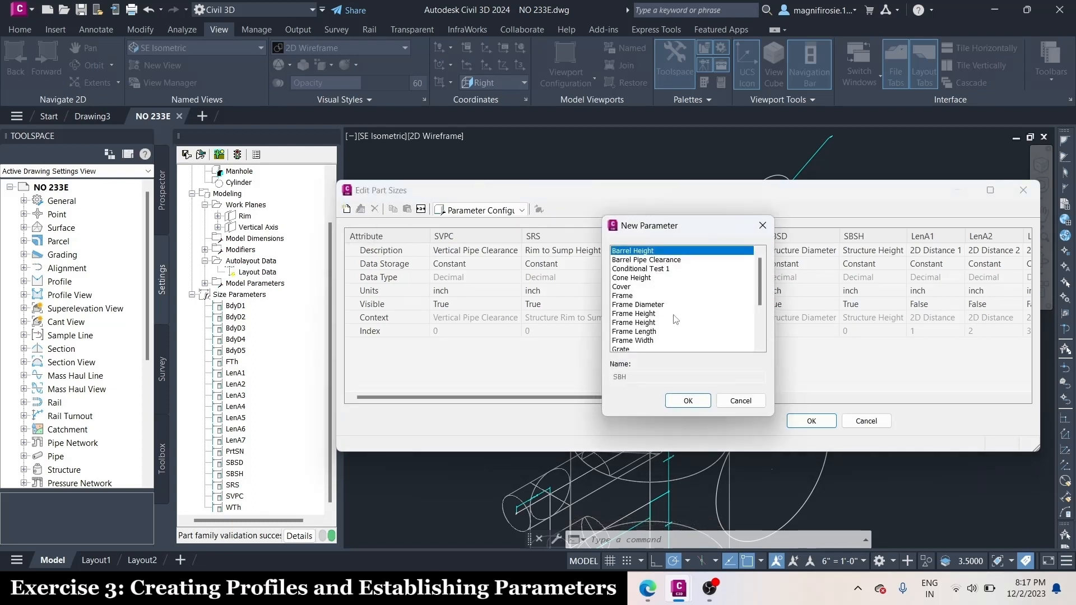
left_click(692, 401)
left_click_drag(702, 396, 983, 394)
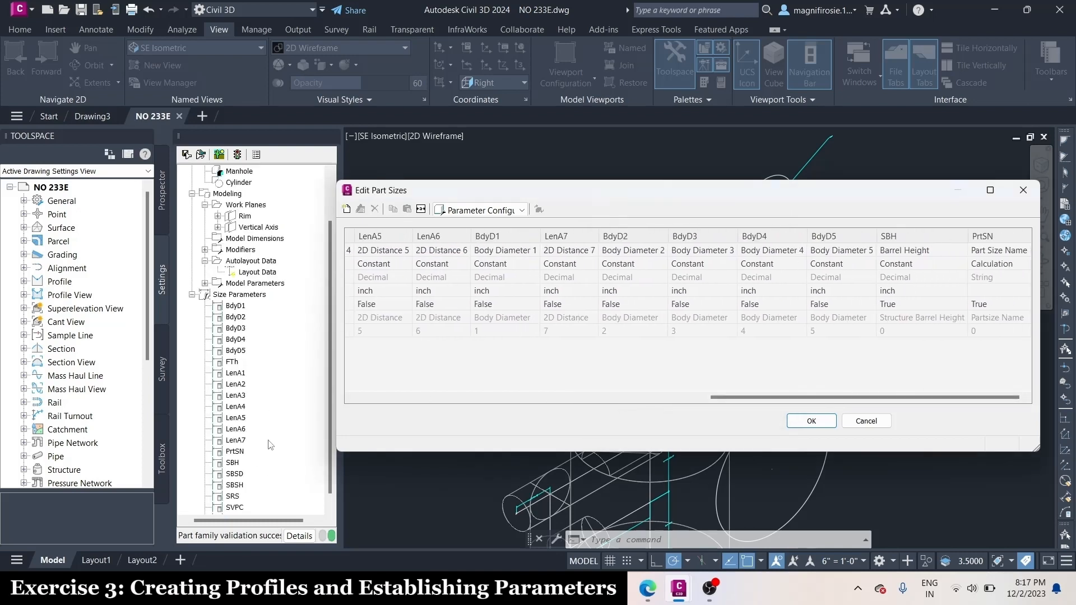
Add the Cone Height (SCH) parameter to the part's size parameter configuration
left_click(345, 211)
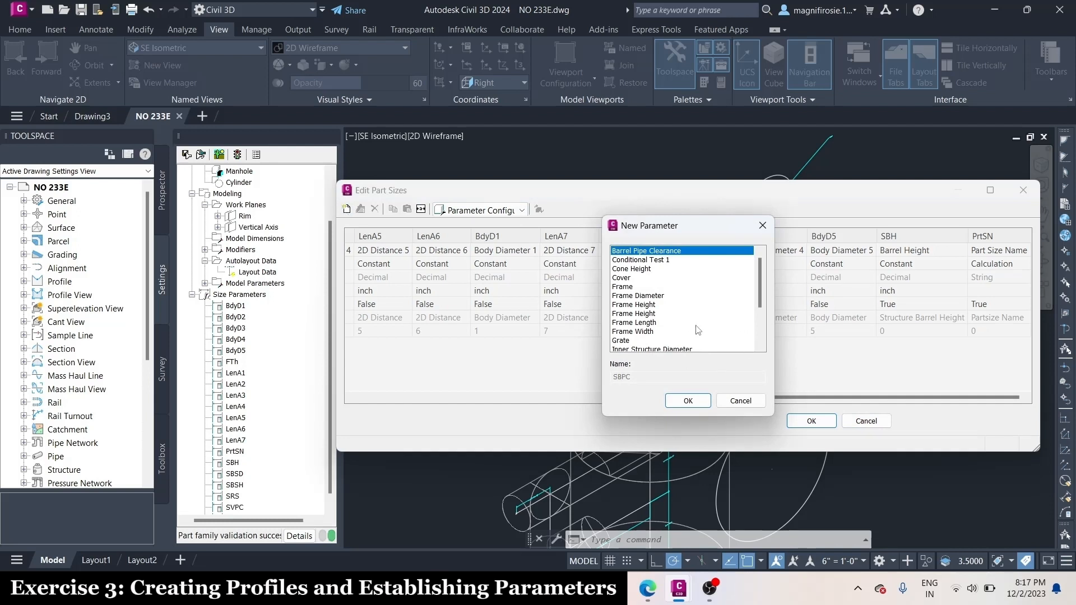
left_click(638, 269)
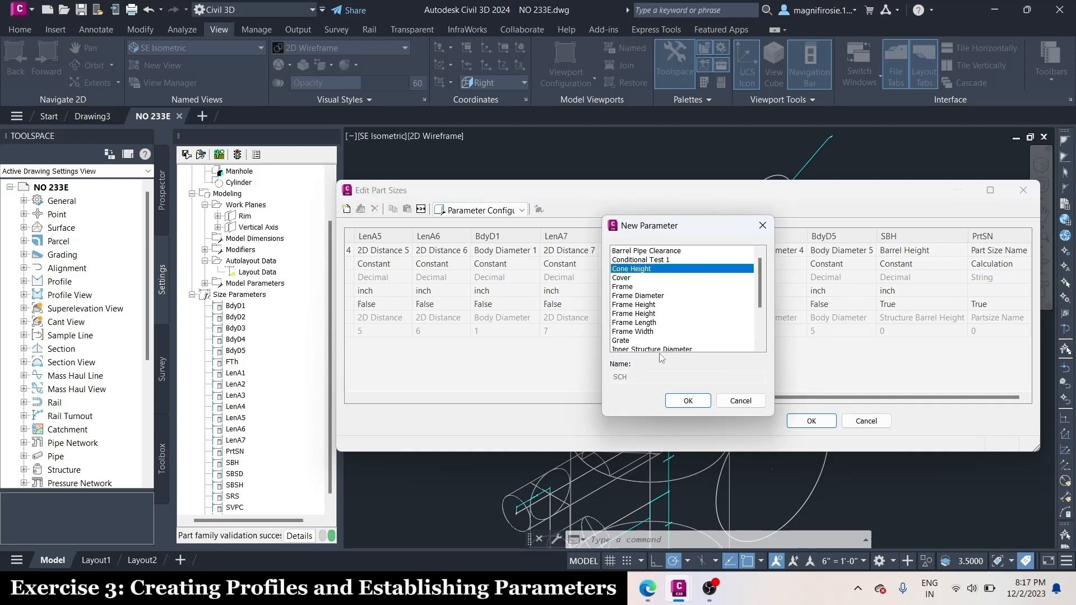
left_click(688, 401)
left_click_drag(1000, 397, 1010, 397)
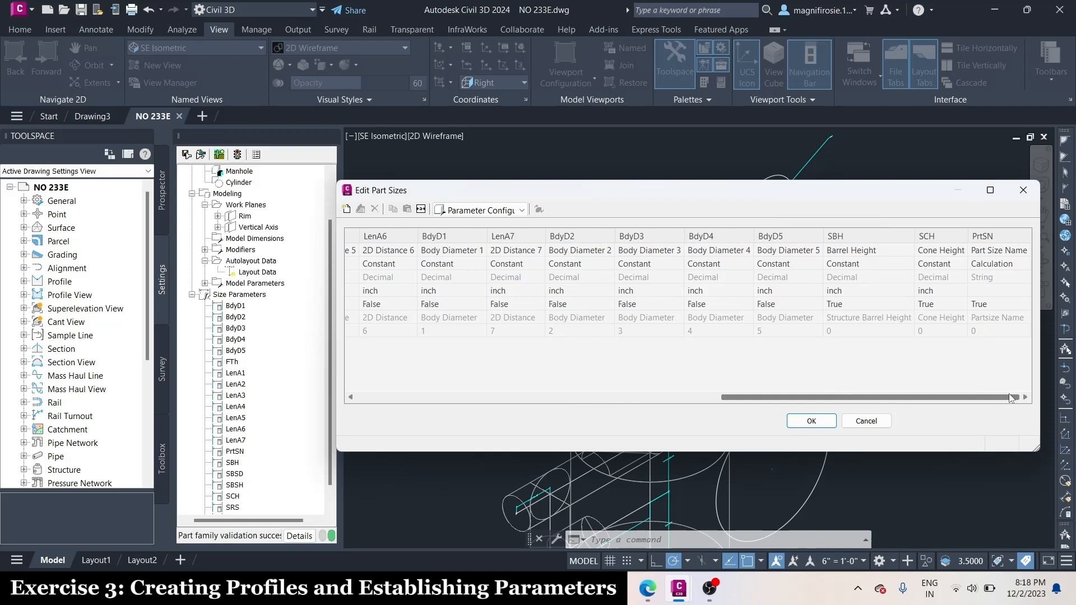
Add the Inner Structure Diameter (SID) and Barrel Pipe Clearance (SBPC) size parameters and accept the parameter configuration
left_click(347, 210)
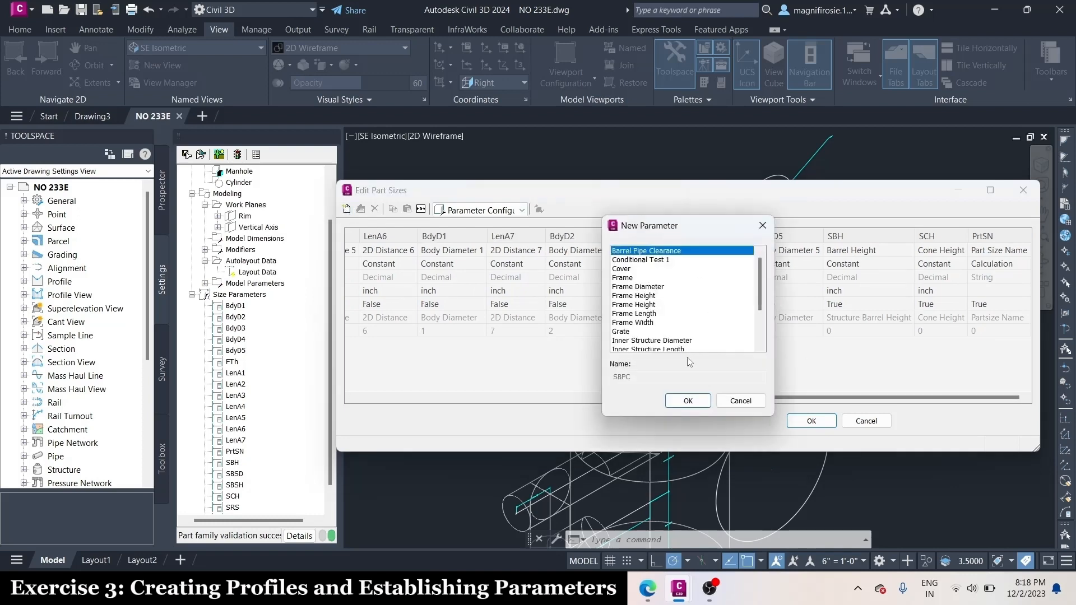
left_click(672, 340)
left_click(687, 401)
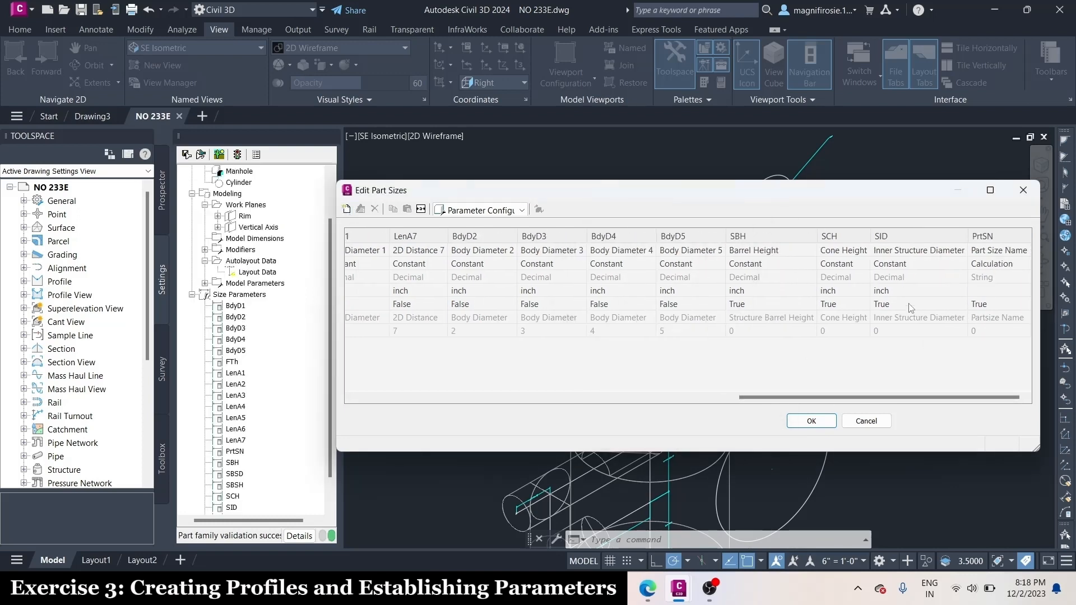
left_click(345, 208)
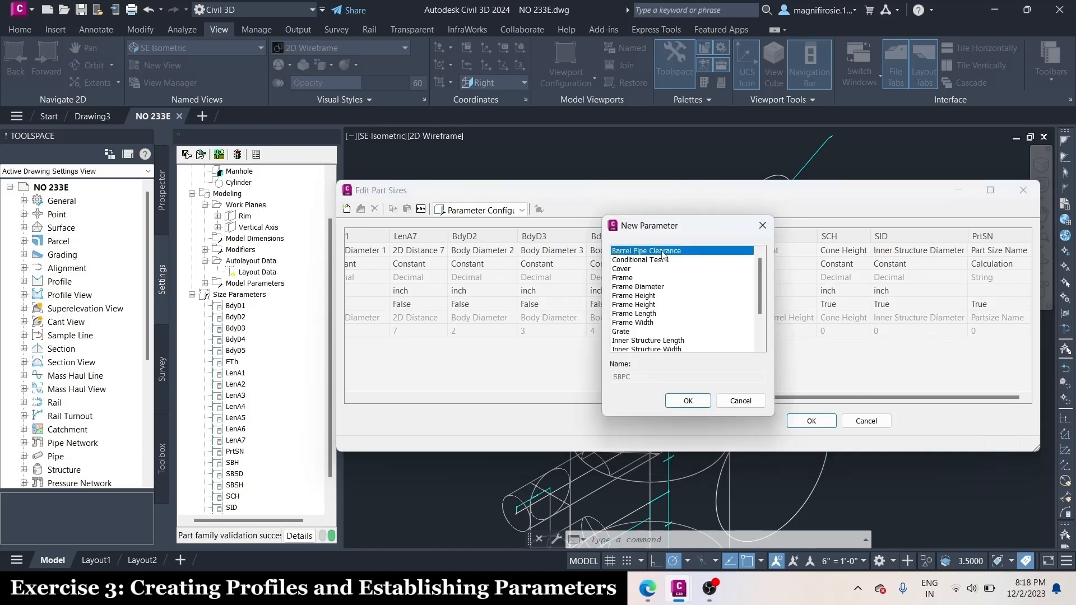
left_click(688, 401)
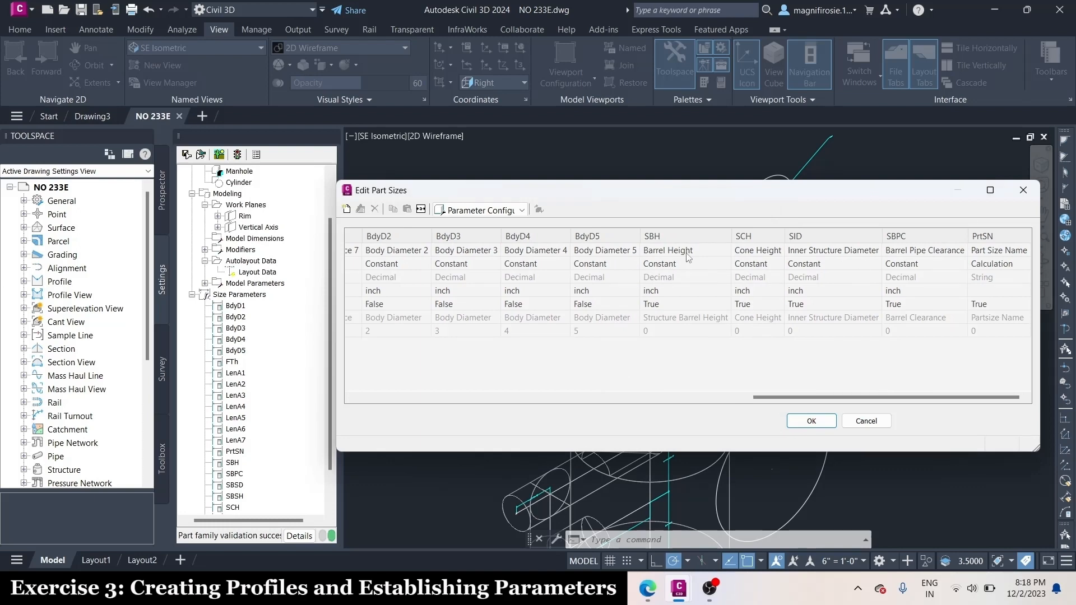
left_click(813, 422)
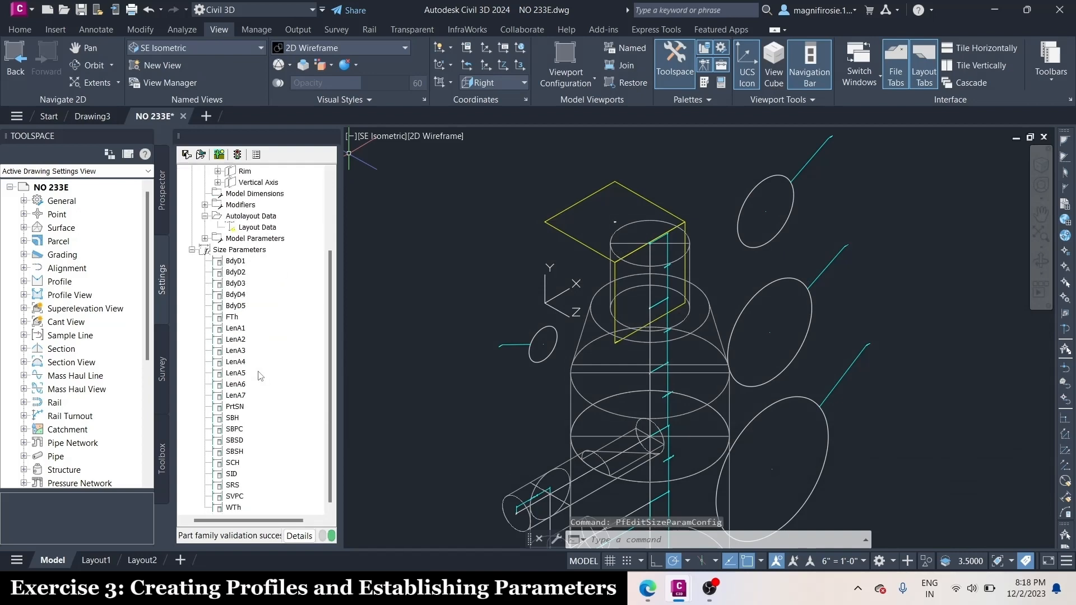
Expand the part's Model Parameters and open them for editing
left_click(205, 238)
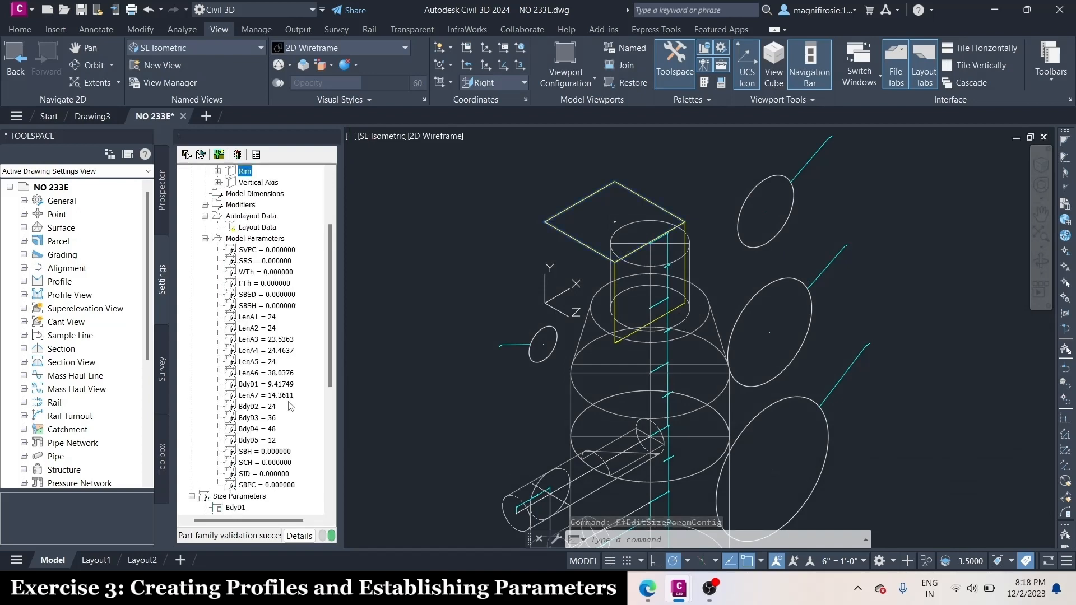
scroll(246, 224, "down", 1)
right_click(267, 206)
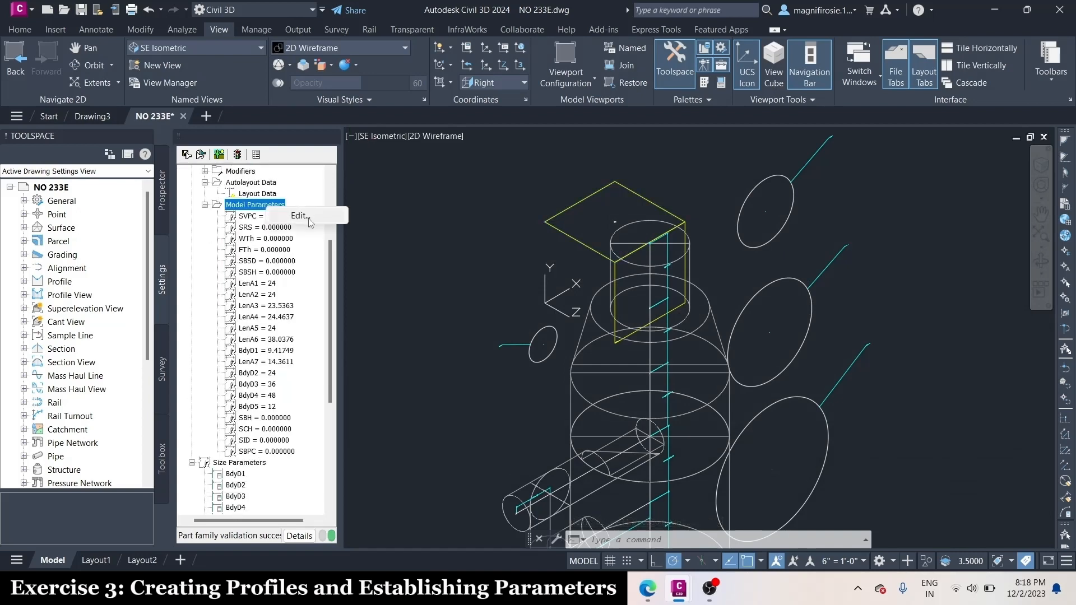
left_click(307, 217)
Create a custom model parameter SFH in inches with equation 0 and the description Frame Height
left_click(760, 192)
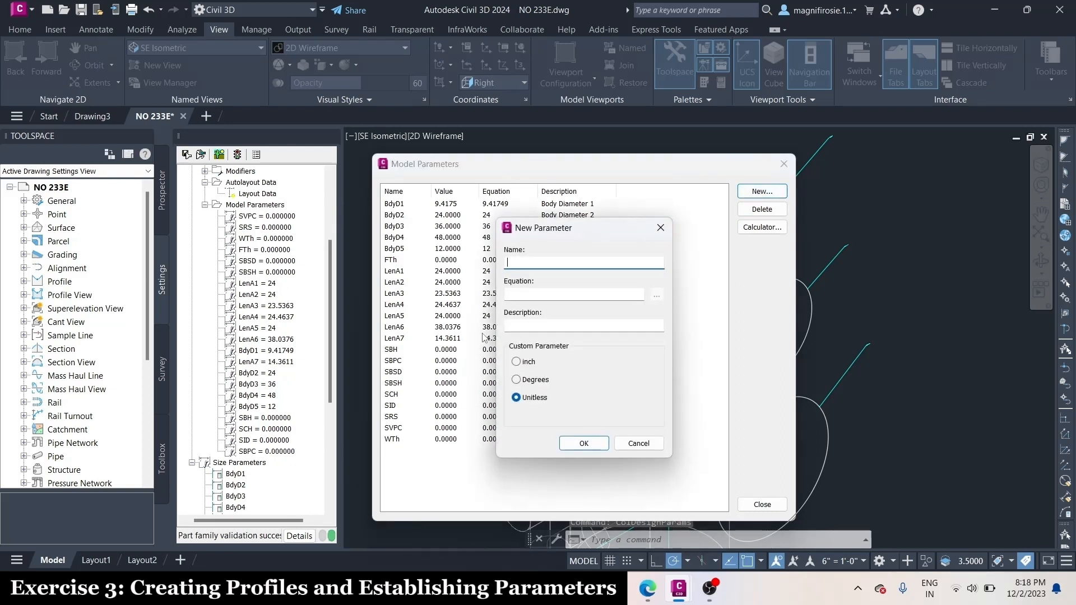
key("Caps_Lock")
type("SFH")
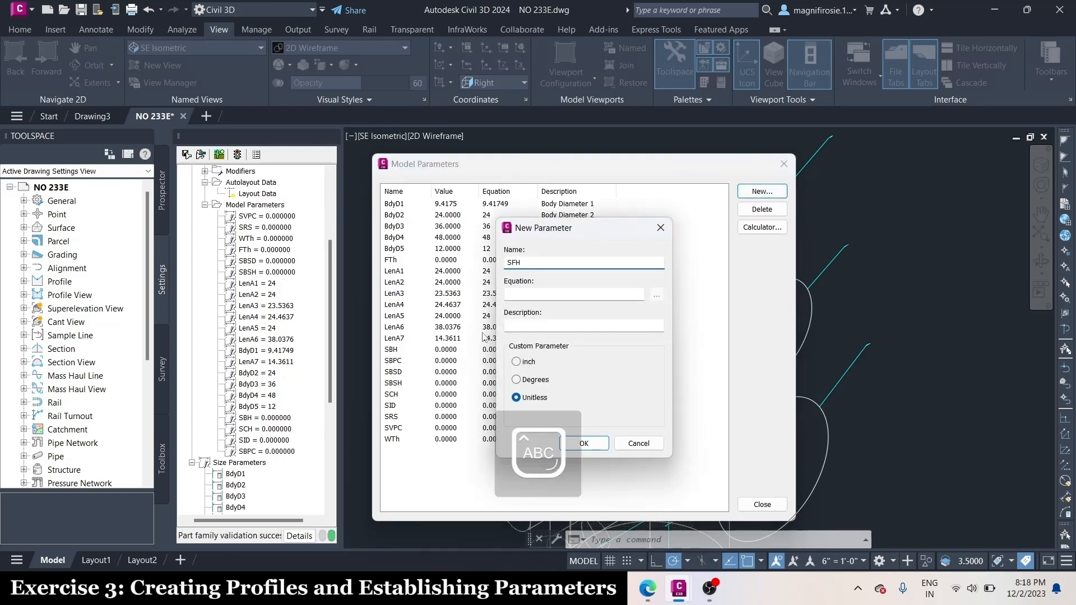
key("Tab")
type("0")
key("Tab")
key("Caps_Lock")
type("Fra")
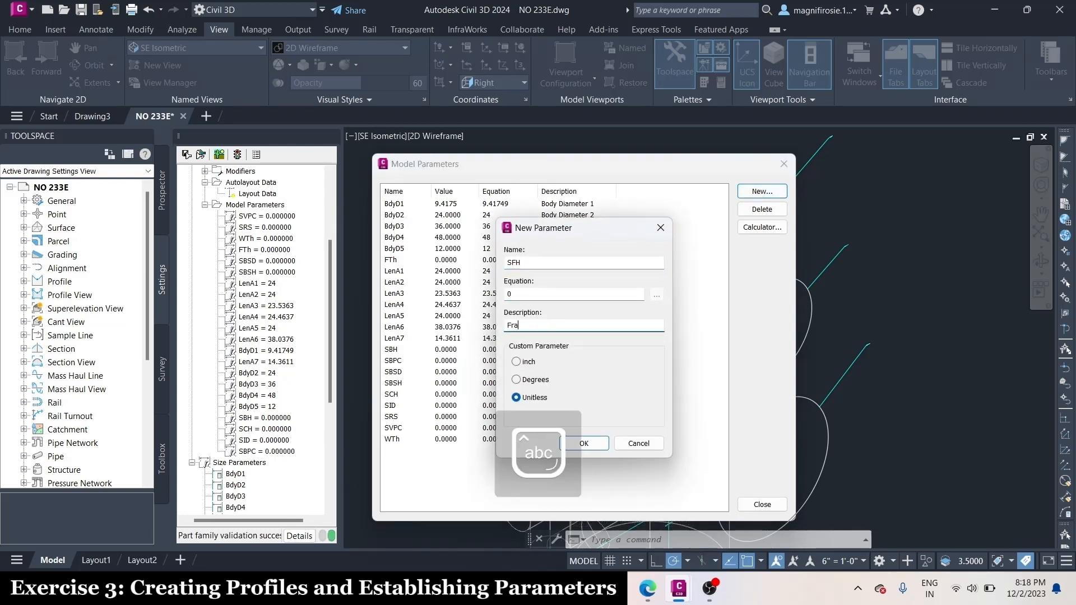
type("me")
key("Caps_Lock")
type("H")
key("Caps_Lock")
type("eight")
left_click(516, 361)
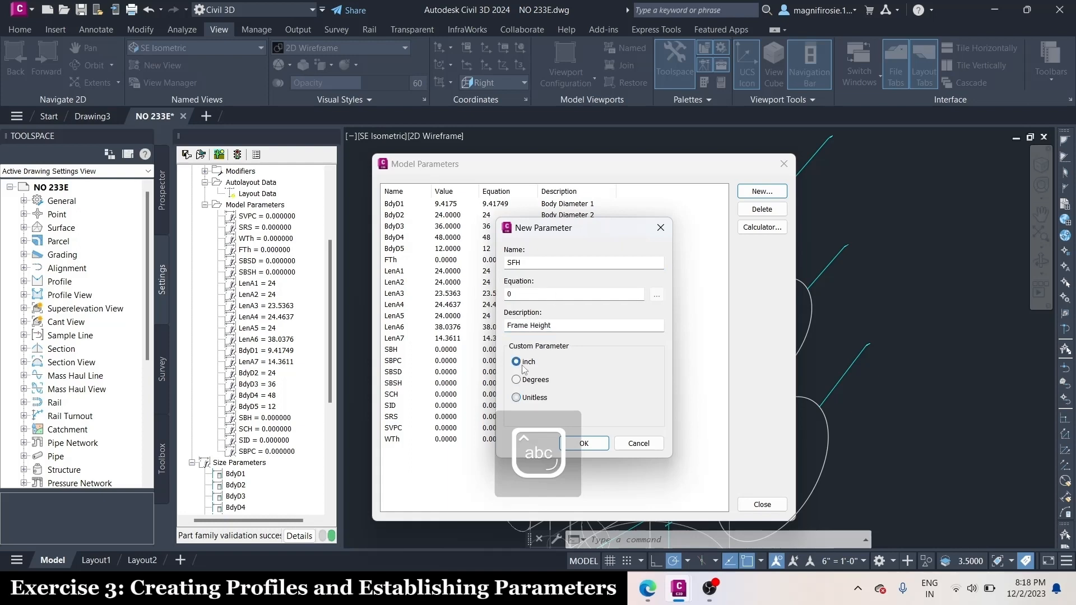
left_click(591, 444)
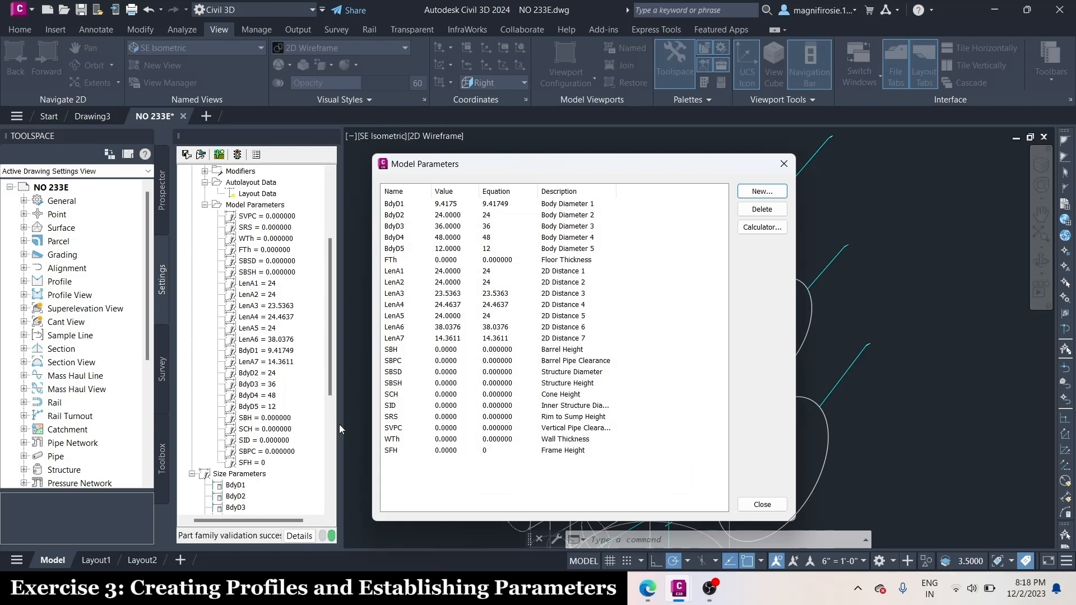
Create a custom model parameter SFD in inches with equation 0 and description Frame Diameter, and save the part family
left_click(761, 192)
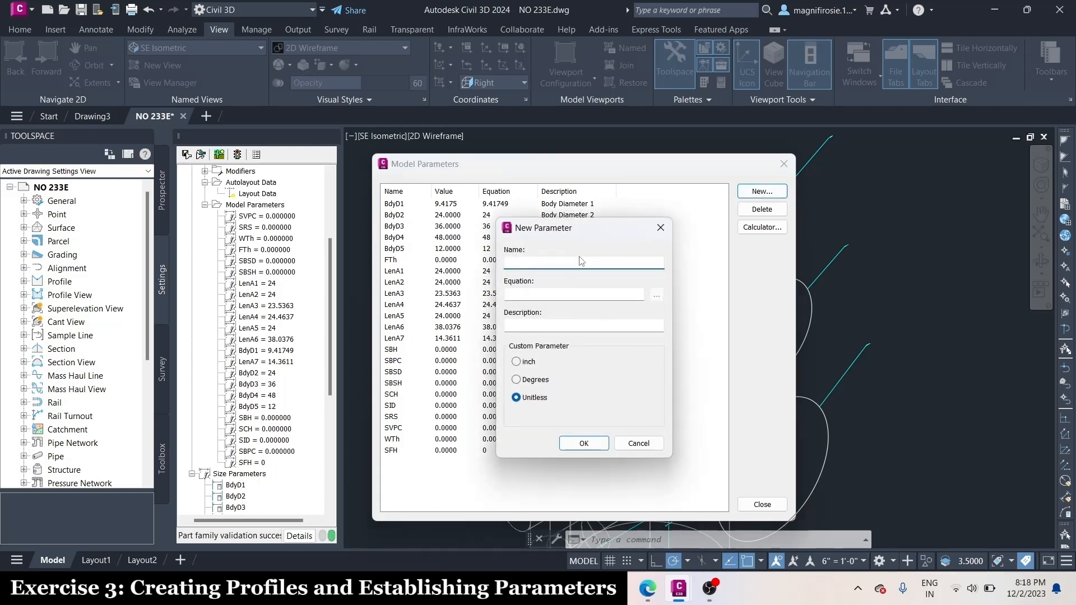
key("Caps_Lock")
type("SFD")
left_click(588, 293)
type("0")
left_click(569, 324)
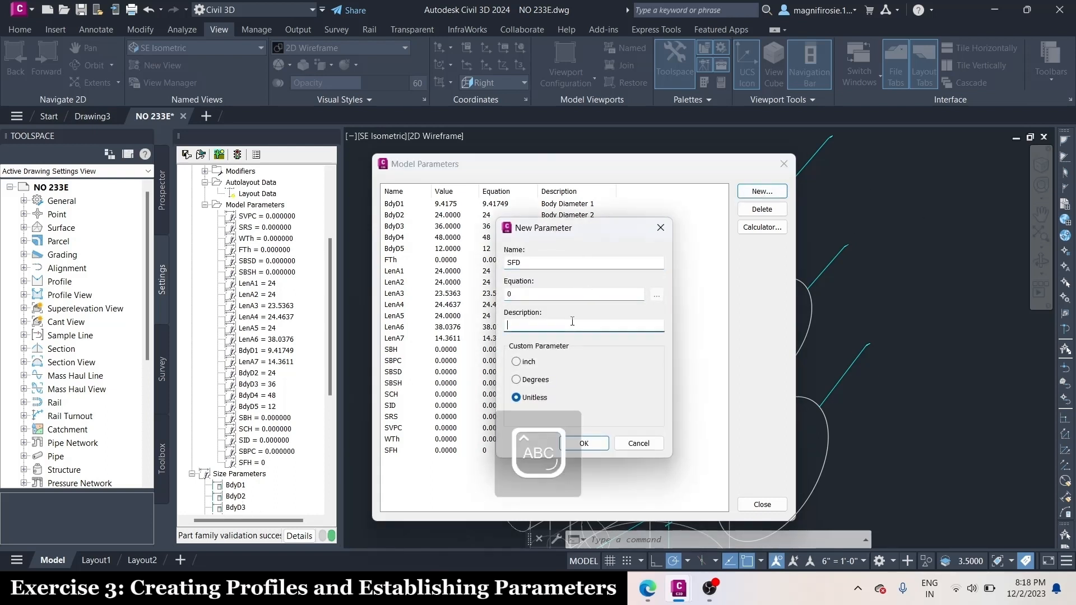
type("F")
key("Caps_Lock")
type("rame Diasm")
left_click(527, 363)
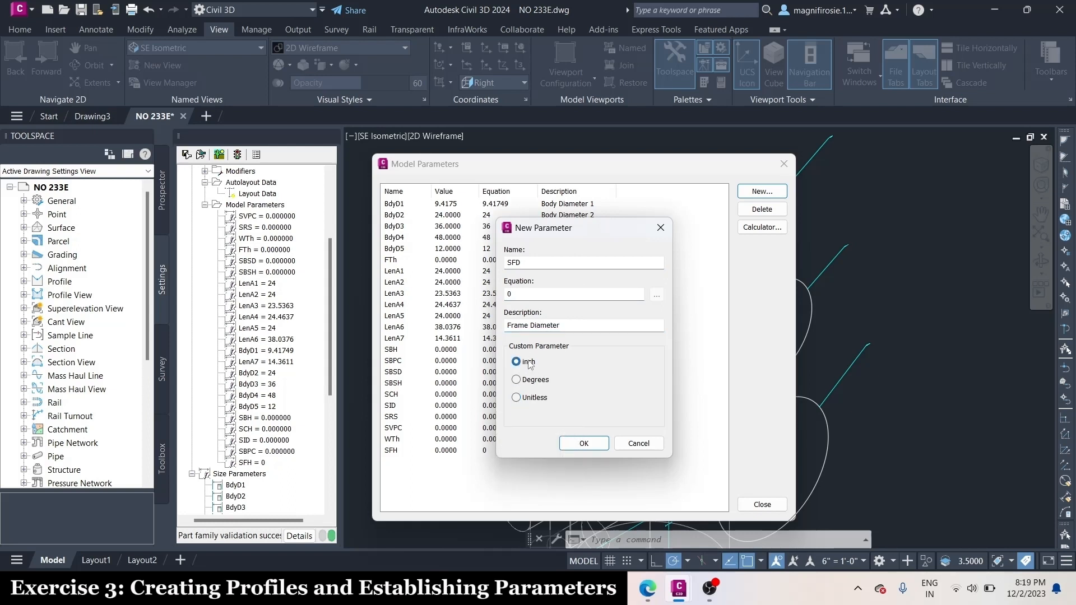
left_click(601, 446)
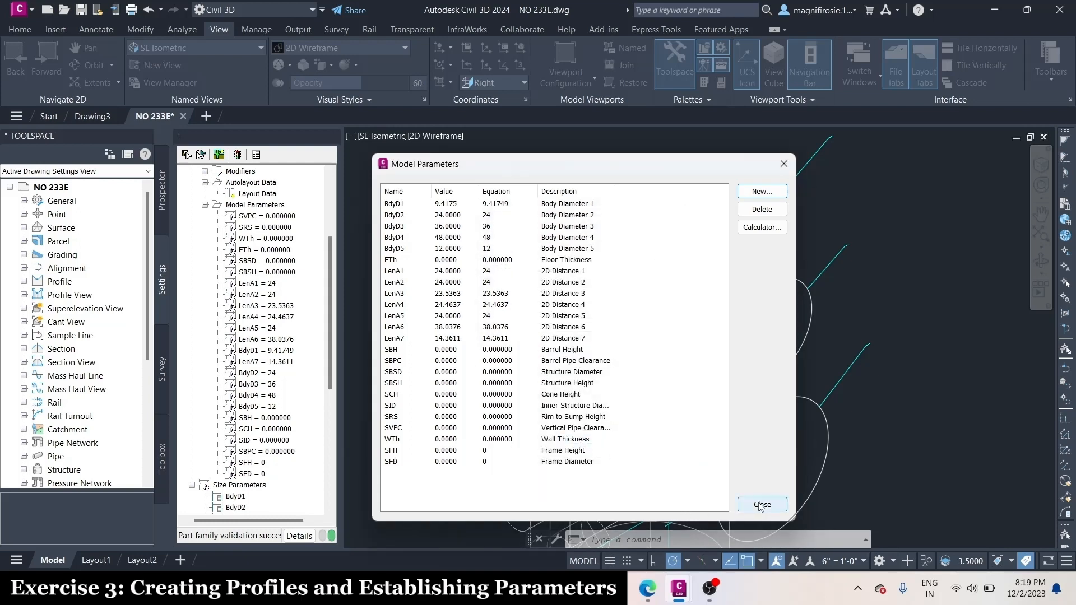
left_click(761, 505)
left_click(186, 158)
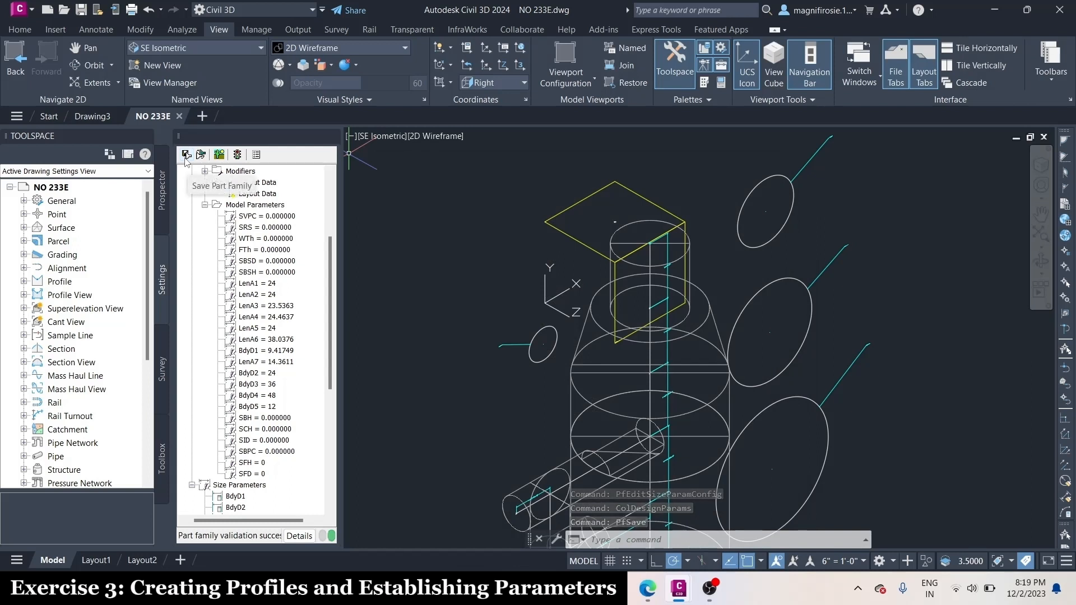
Reopen the Model Parameters and set the Floor Thickness (FTh) to 6 and the Wall Thickness (WTh) to 4
left_click(246, 205)
right_click(253, 206)
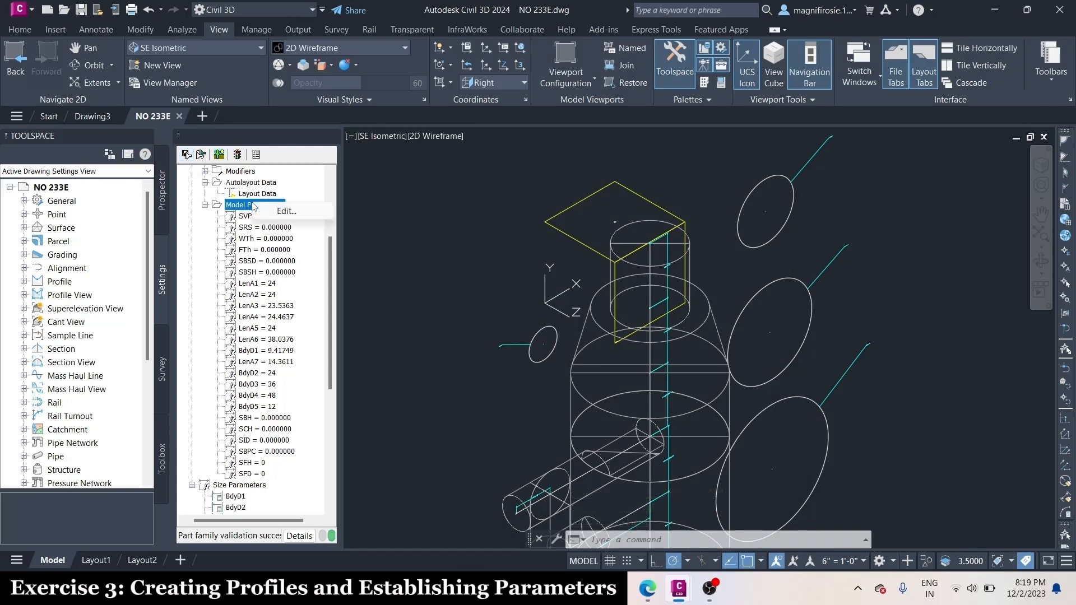
left_click(285, 211)
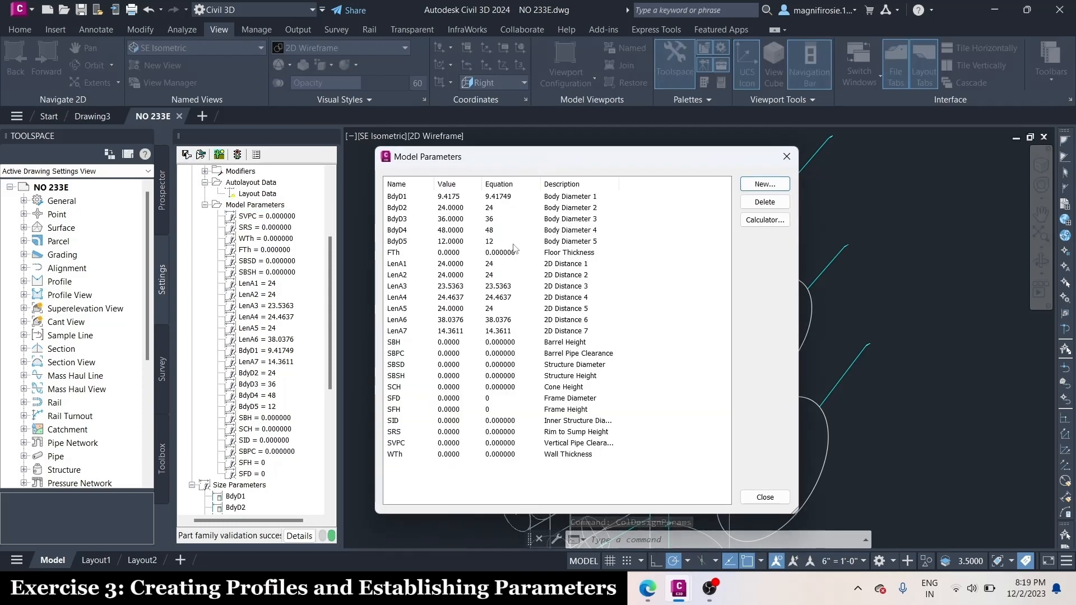
double_click(505, 251)
type("6")
left_click(499, 264)
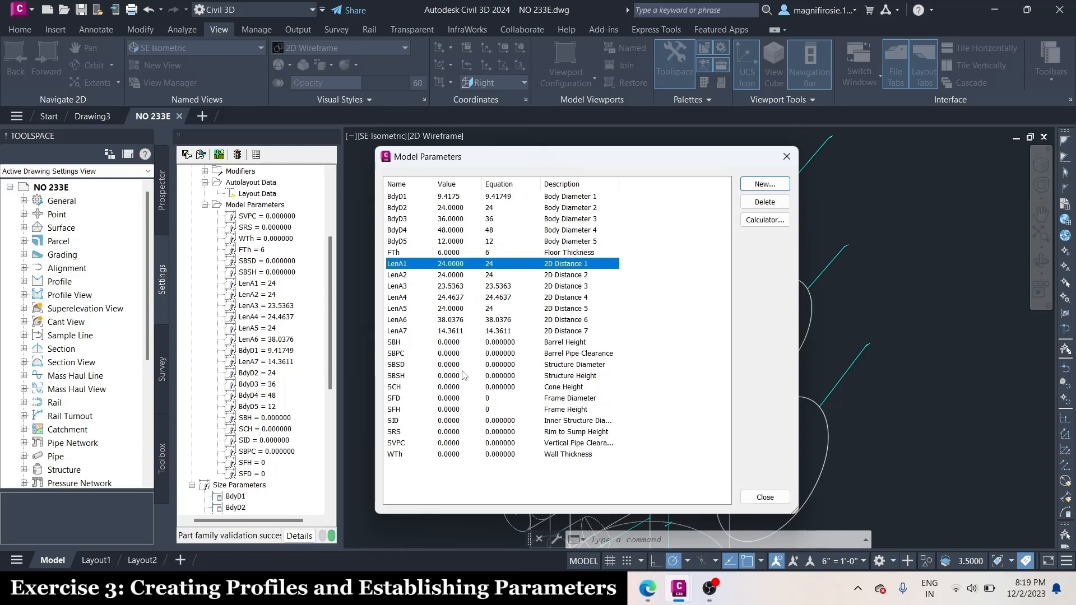
left_click(497, 456)
left_click(496, 455)
type("4")
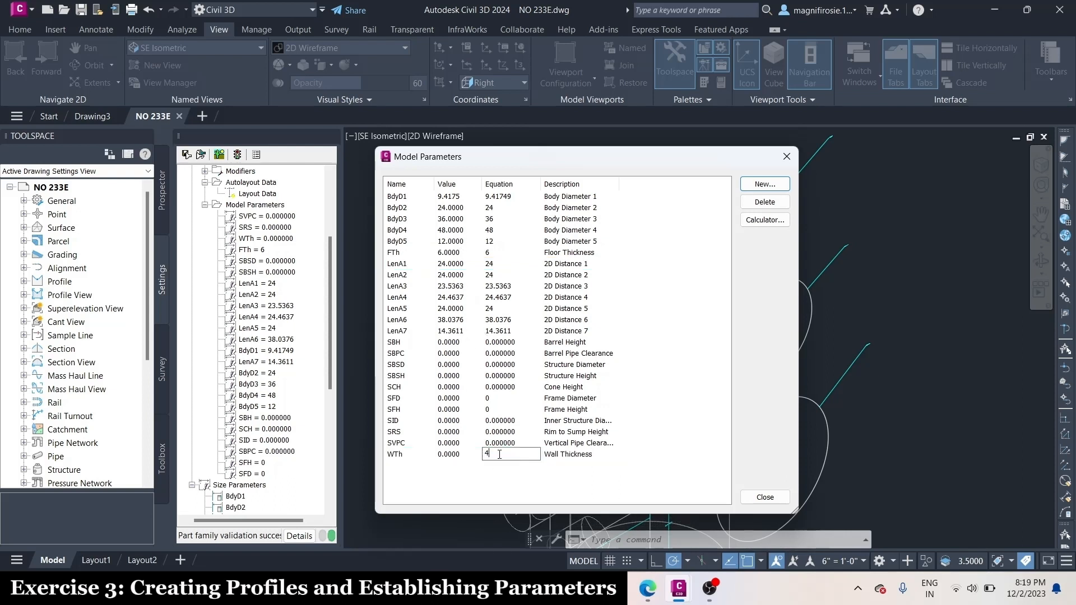
left_click(516, 435)
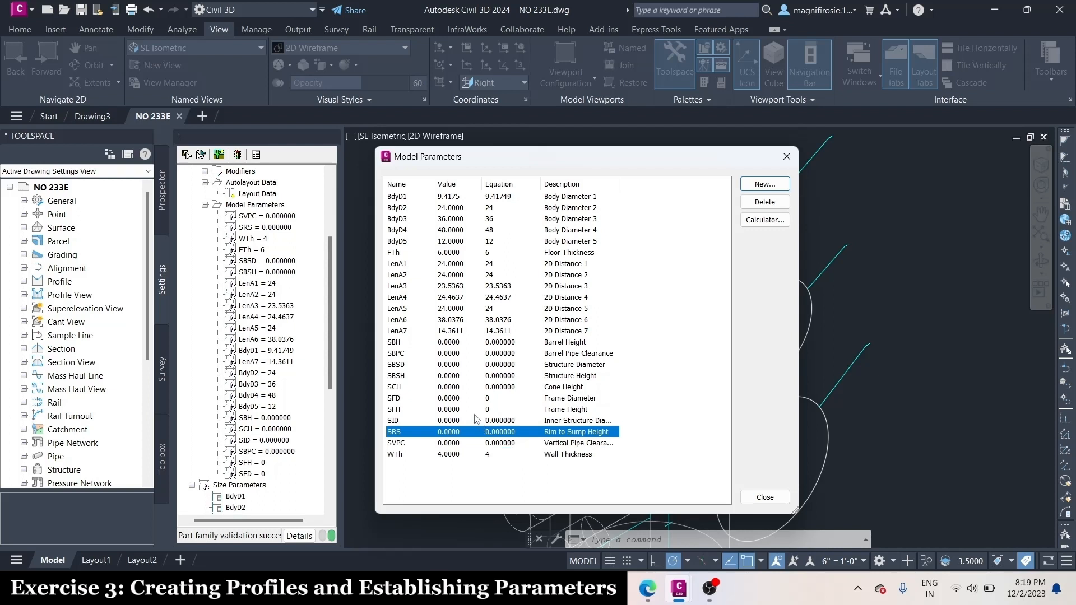
Set the Barrel Height (SBH) to 74 and the Barrel Pipe Clearance (SBPC) to 3
left_click(498, 344)
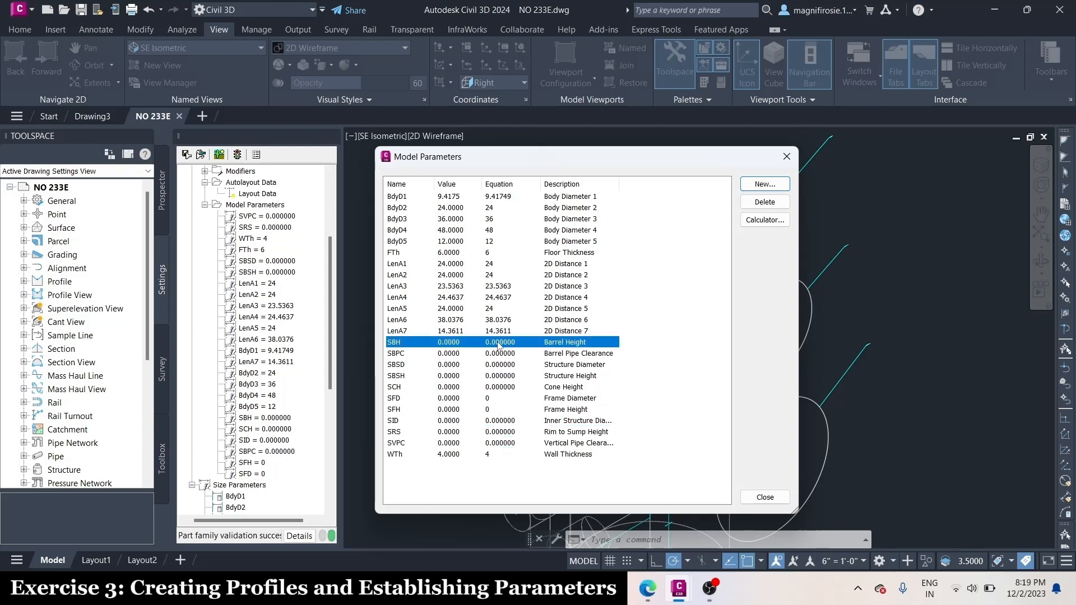
left_click(498, 344)
type("74")
key("Return")
left_click(511, 353)
type("3")
key("Return")
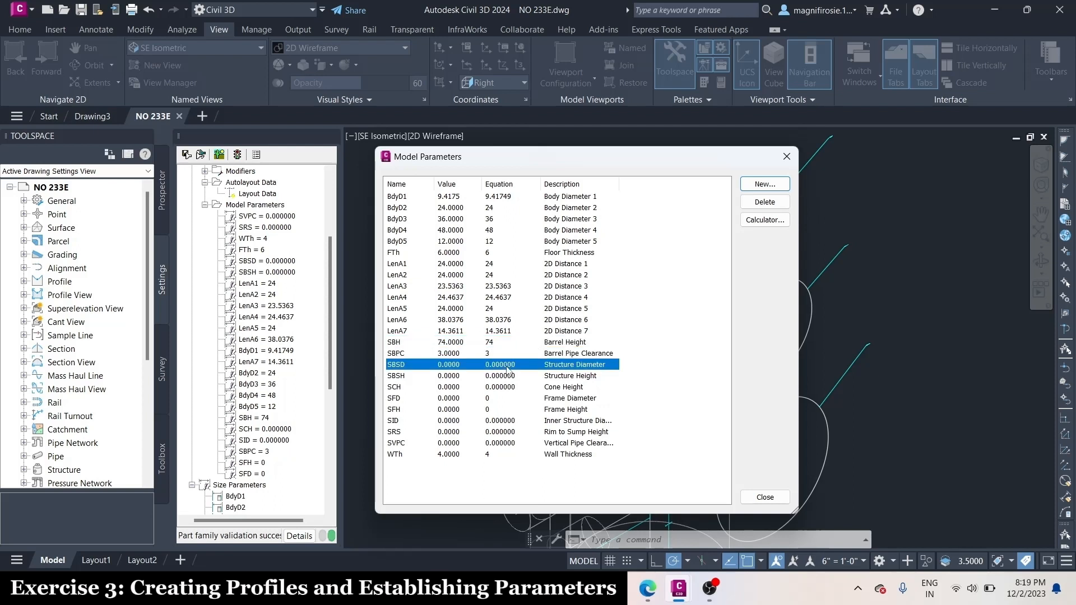
Set the Structure Diameter (SBSD) to 48 and the Structure Height (SBSH) to 108
left_click(507, 366)
type("48")
key("Return")
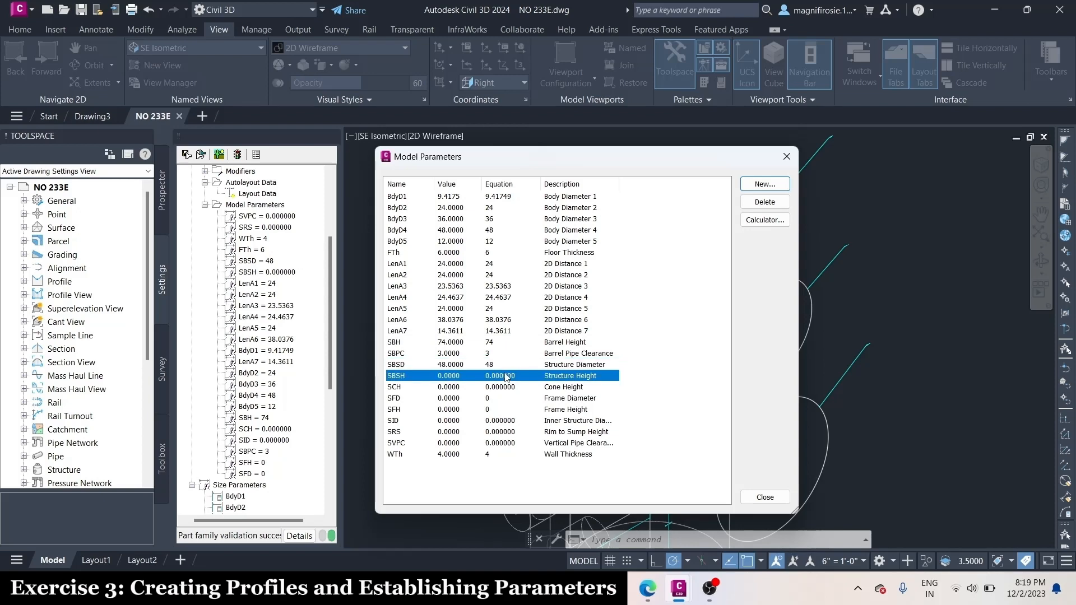
left_click(506, 377)
type("108")
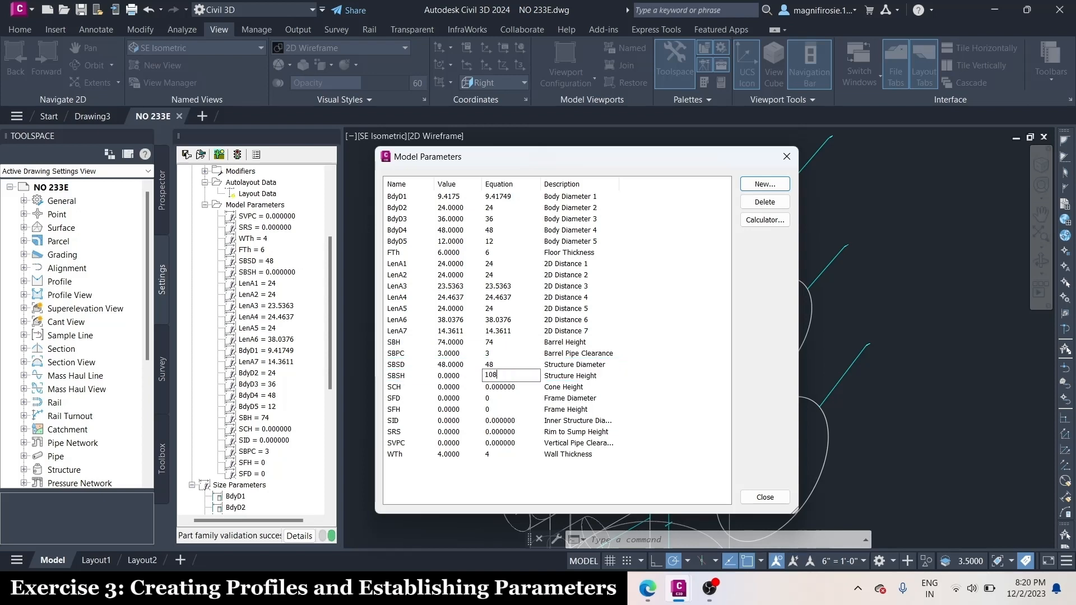
key("Return")
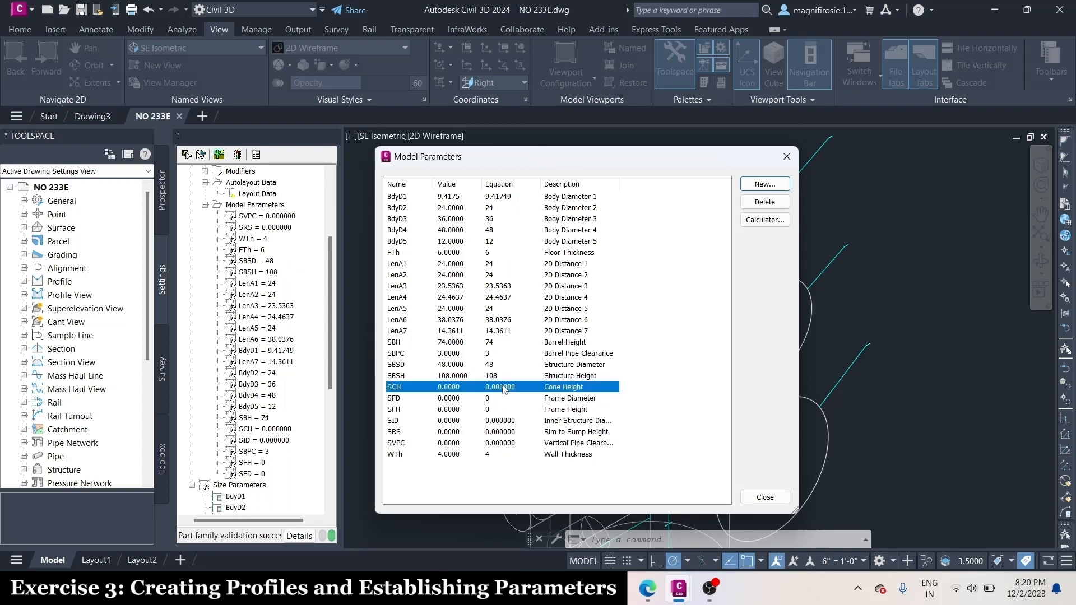
Set both the Cone Height (SCH) and the Frame Diameter (SFD) to 24
left_click(503, 386)
type("24")
key("Return")
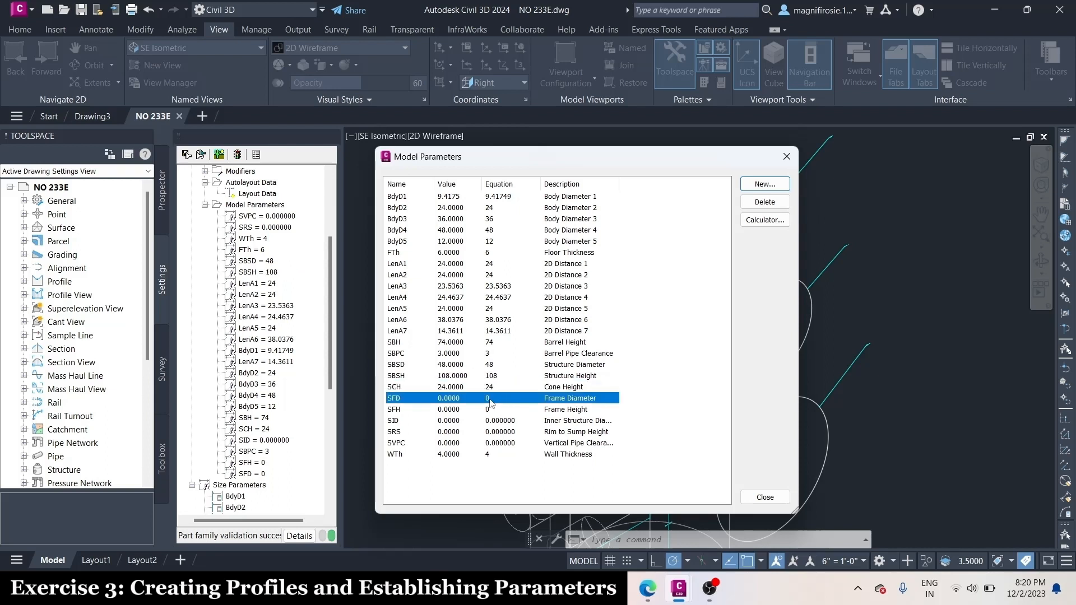
left_click(495, 398)
type("24")
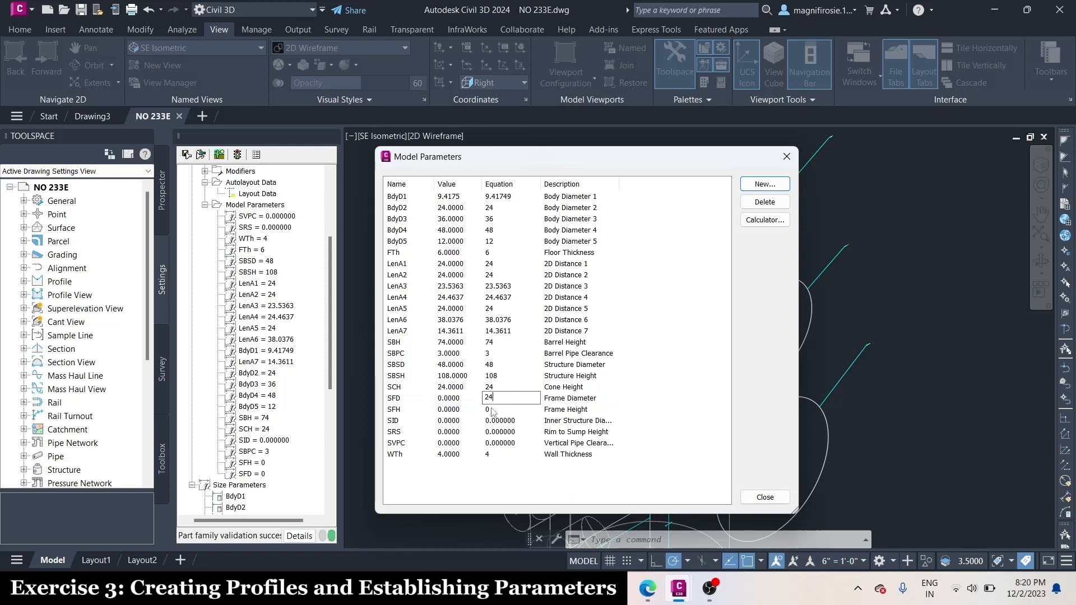
key("Return")
Set the Frame Height (SFH) to 4 and the Inner Structure Diameter (SID) to 48
left_click(492, 409)
type("4")
left_click(510, 431)
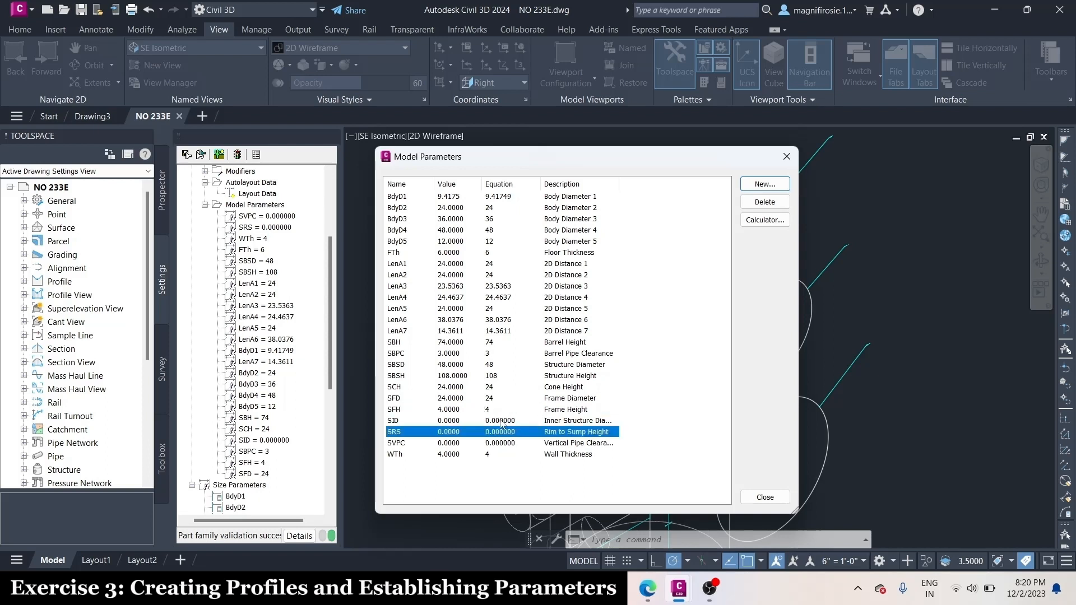
left_click(505, 421)
type("48")
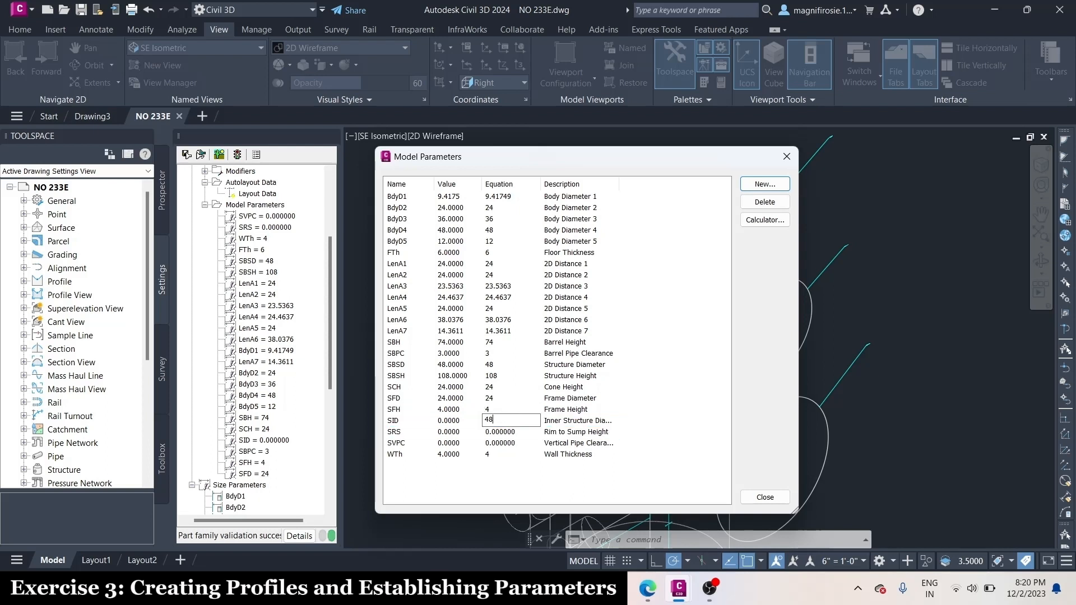
Set the Rim to Sump Height (SRS) to 102 and the Vertical Pipe Clearance (SVPC) to 36, then close the model parameters
left_click(503, 432)
left_click(503, 432)
type("102")
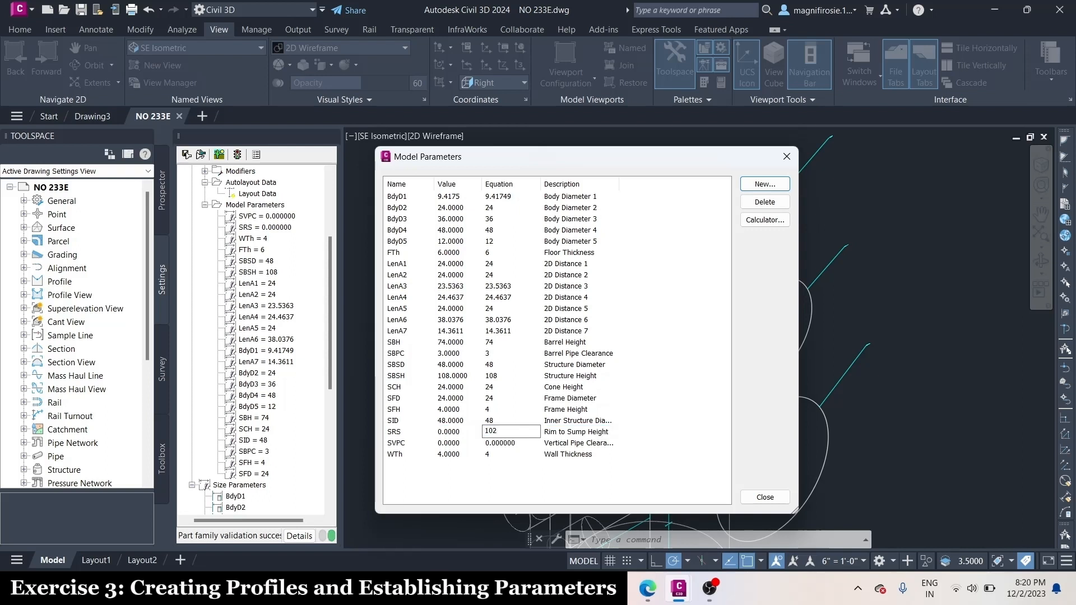
left_click(508, 443)
left_click(508, 443)
type("36")
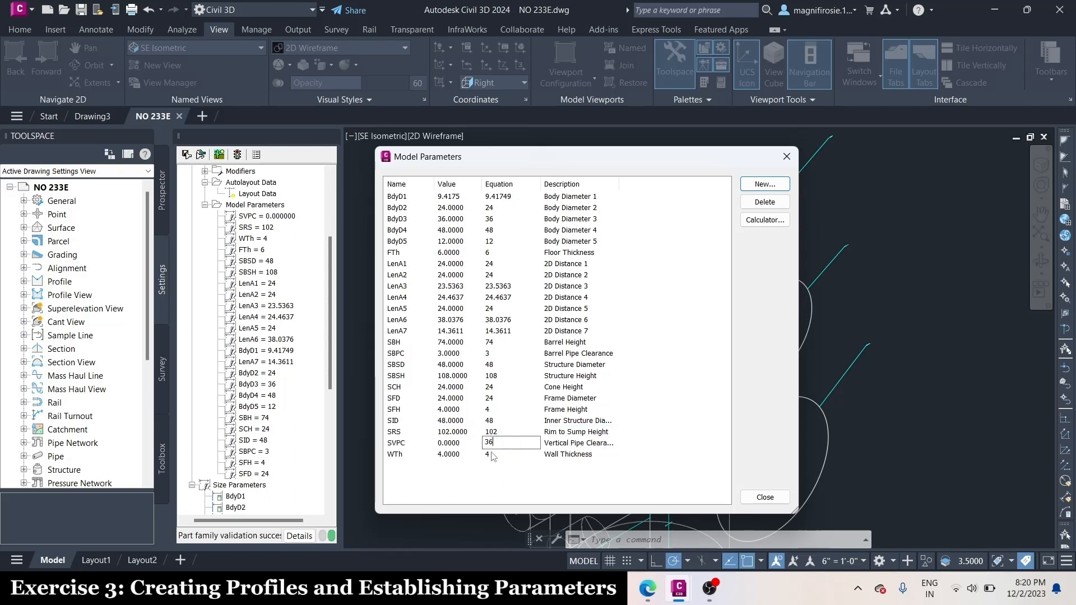
left_click(492, 455)
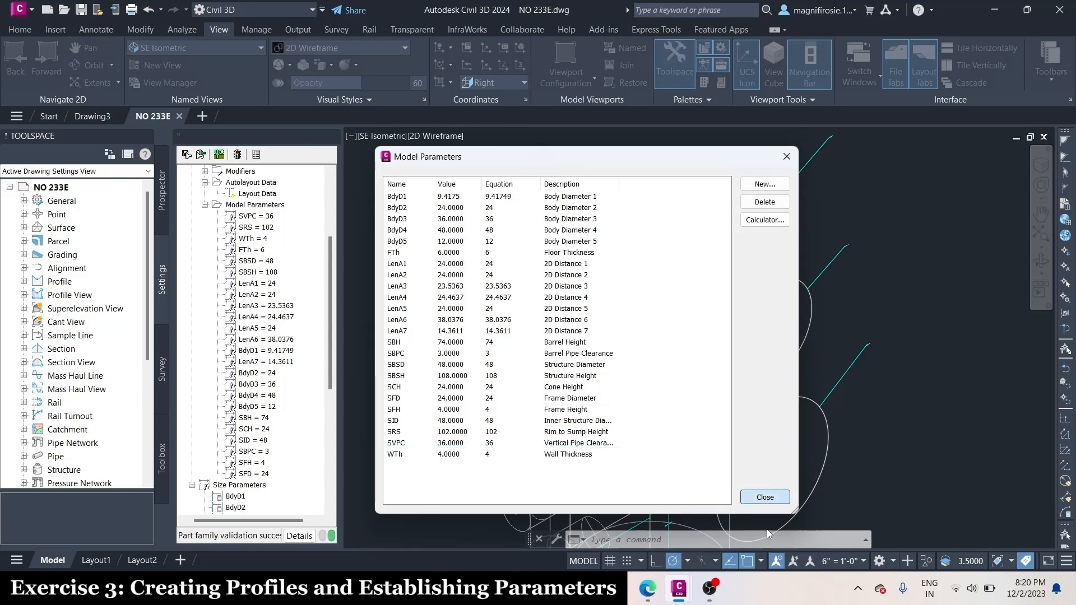
left_click(765, 497)
Edit the size parameter configuration and change the data storage of Rim to Sump Height (SRS) to Range
scroll(260, 489, "down", 1)
scroll(259, 489, "up", 1)
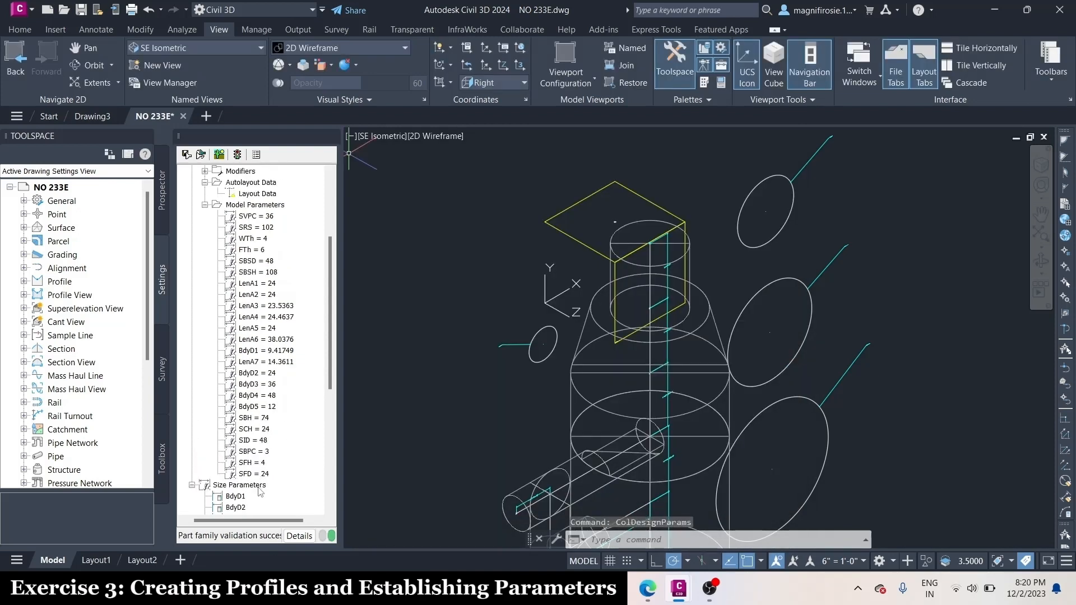
left_click(259, 486)
right_click(260, 486)
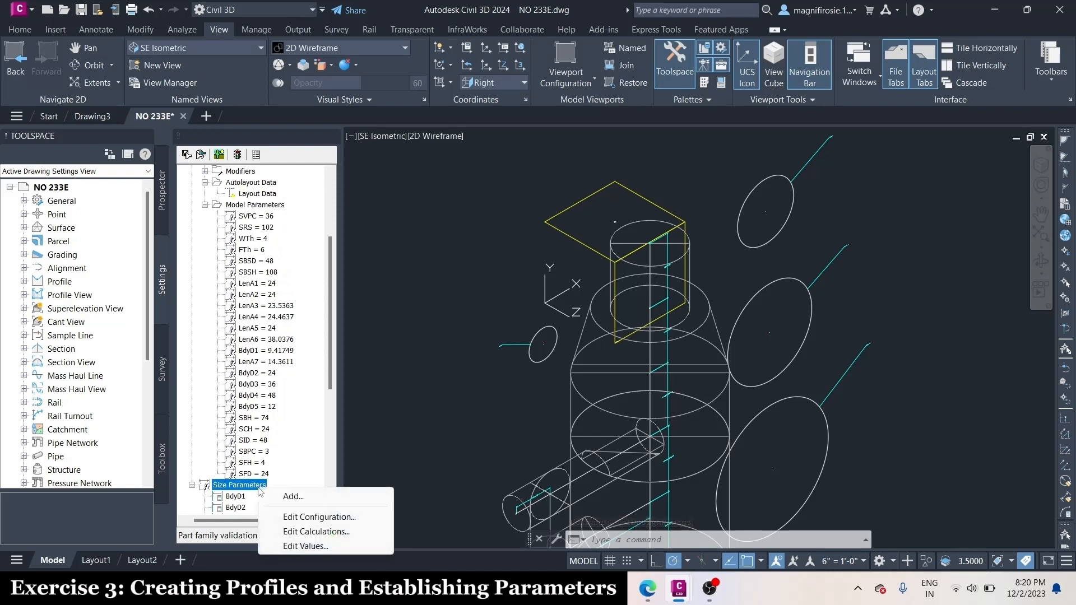
left_click(311, 516)
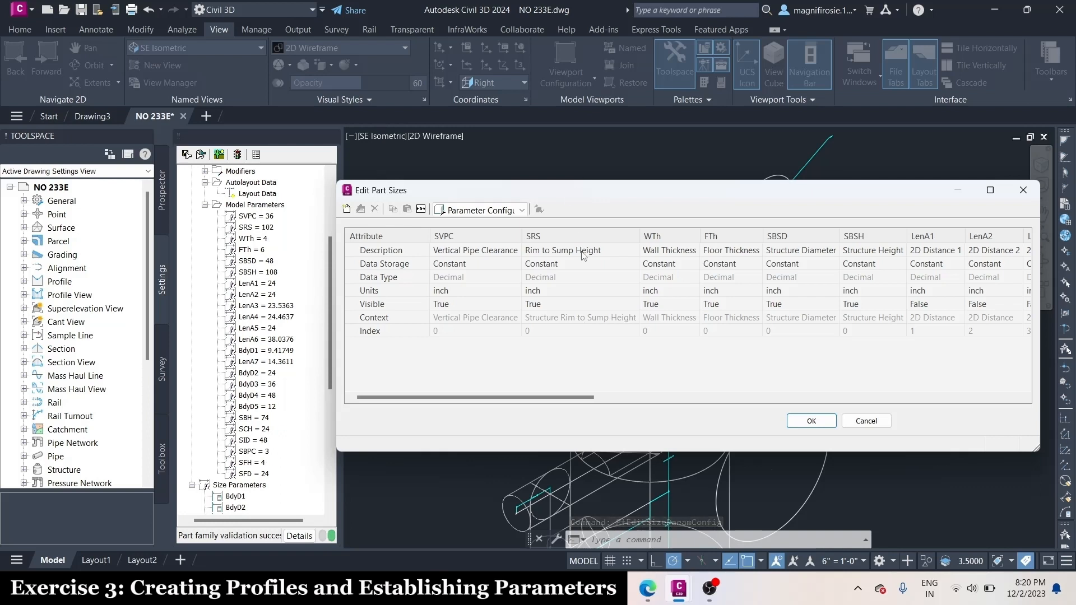
left_click(561, 263)
left_click(560, 263)
left_click(537, 307)
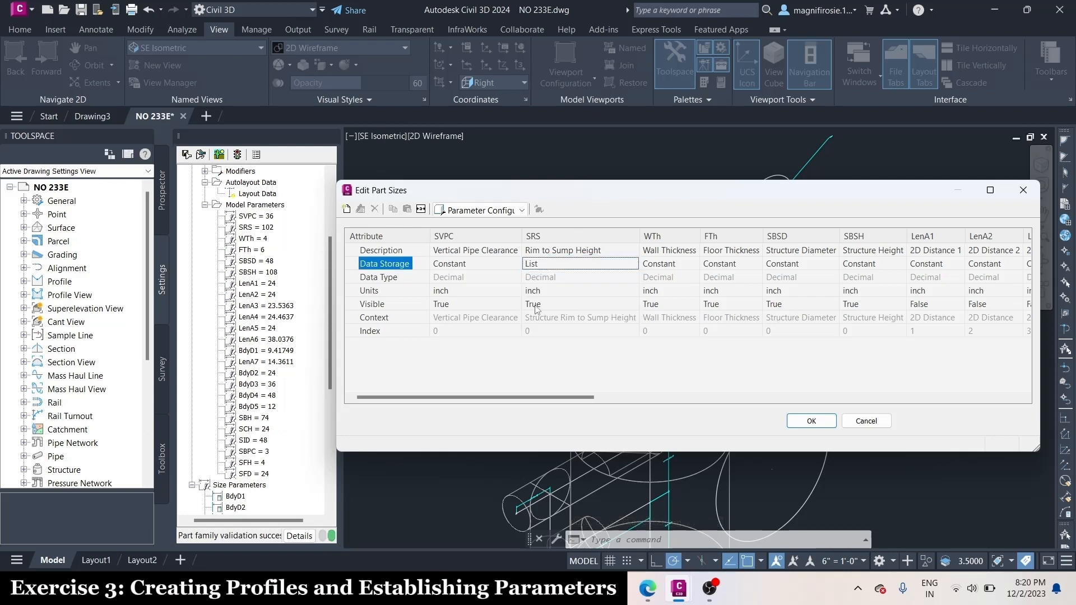
left_click(560, 263)
left_click(561, 262)
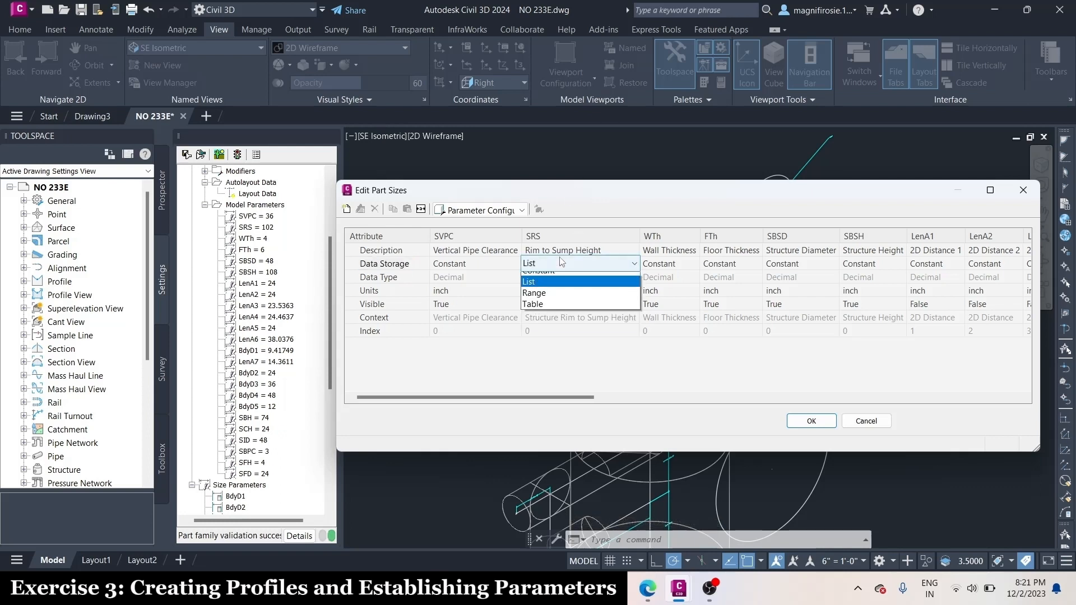
left_click(552, 318)
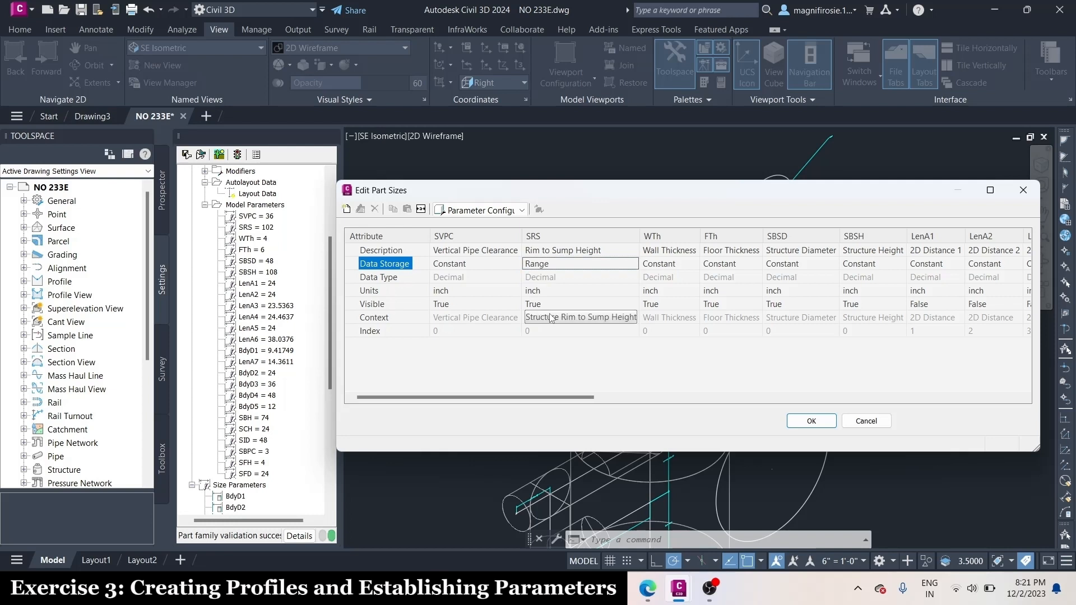
Set the SRS range values to minimum 36, maximum 12000 and default 120, and accept the part size edits
left_click(479, 210)
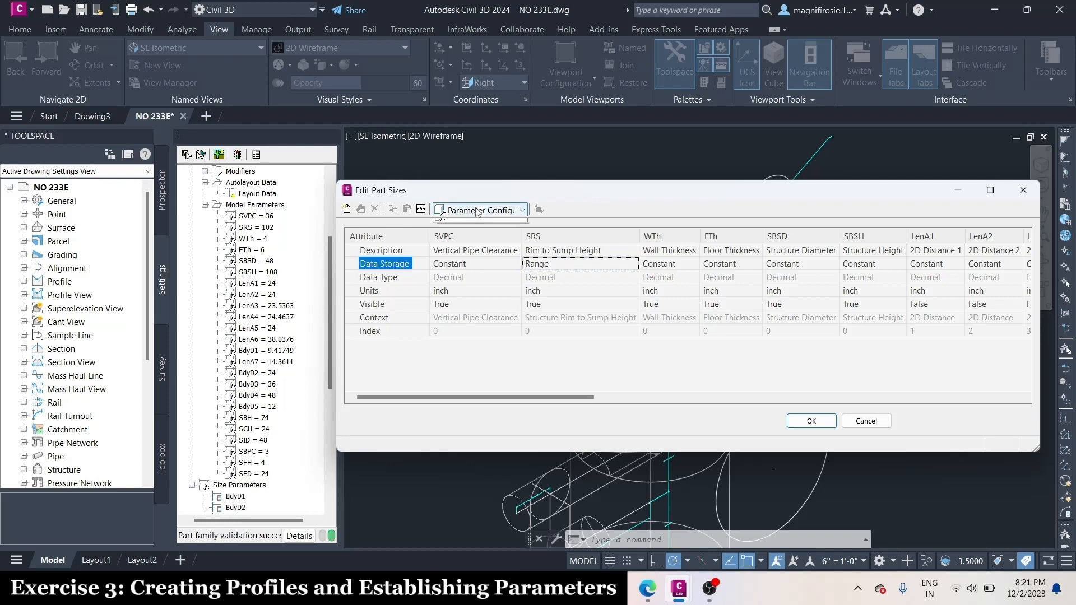
left_click(470, 259)
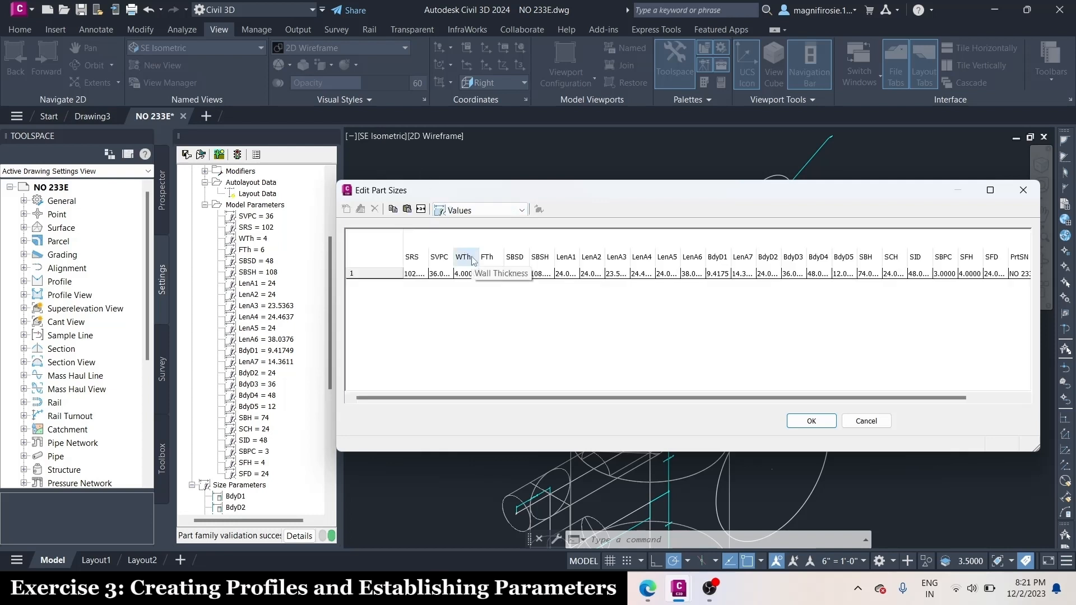
left_click(415, 272)
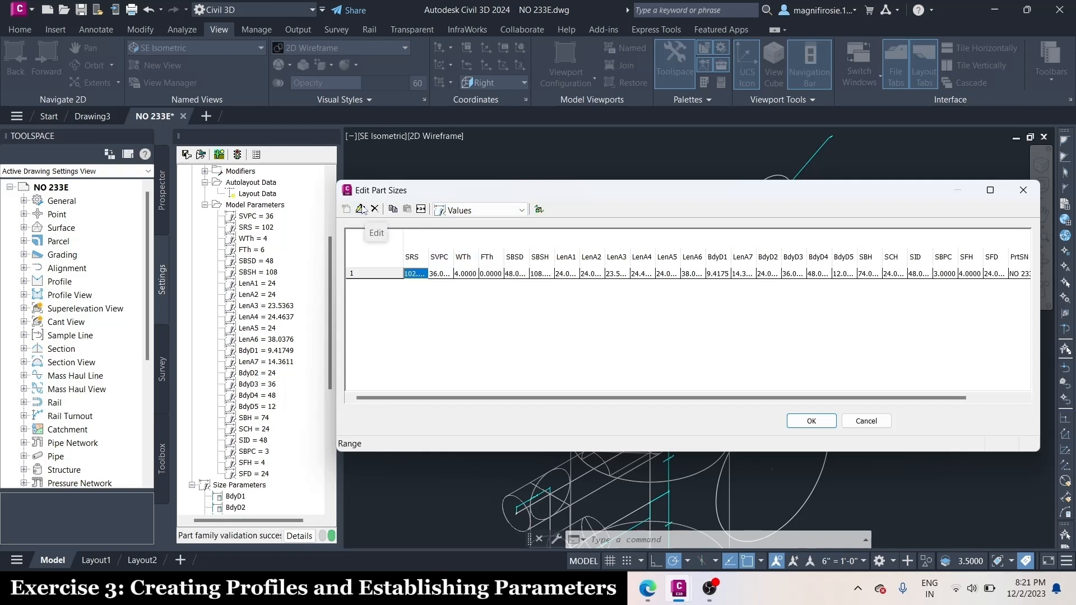
left_click(362, 209)
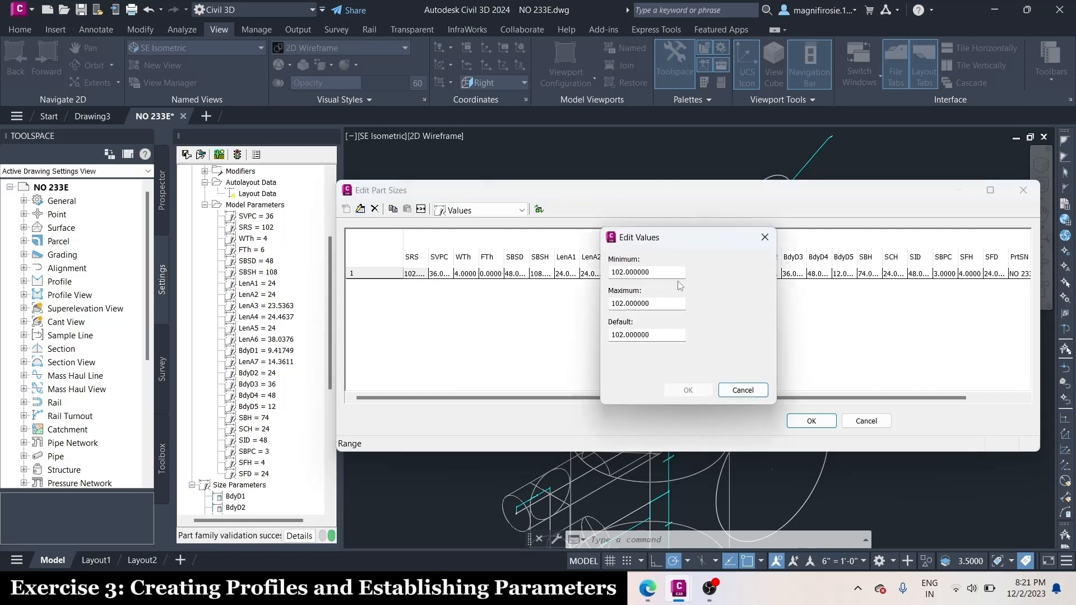
type("36")
key("Tab")
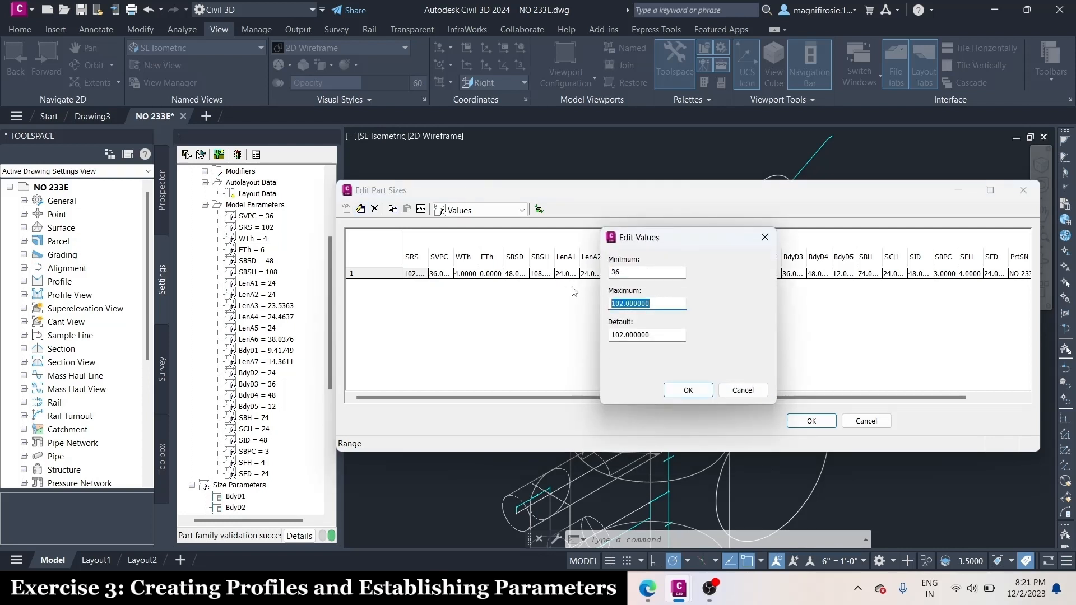
type("12000")
key("Tab")
type("12")
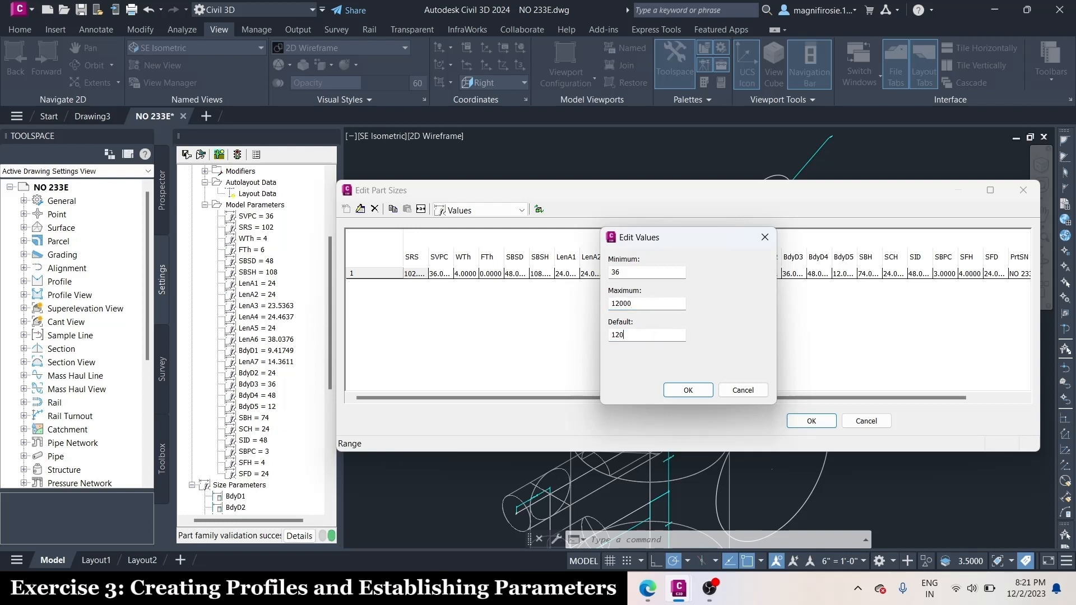
left_click(656, 304)
left_click(693, 393)
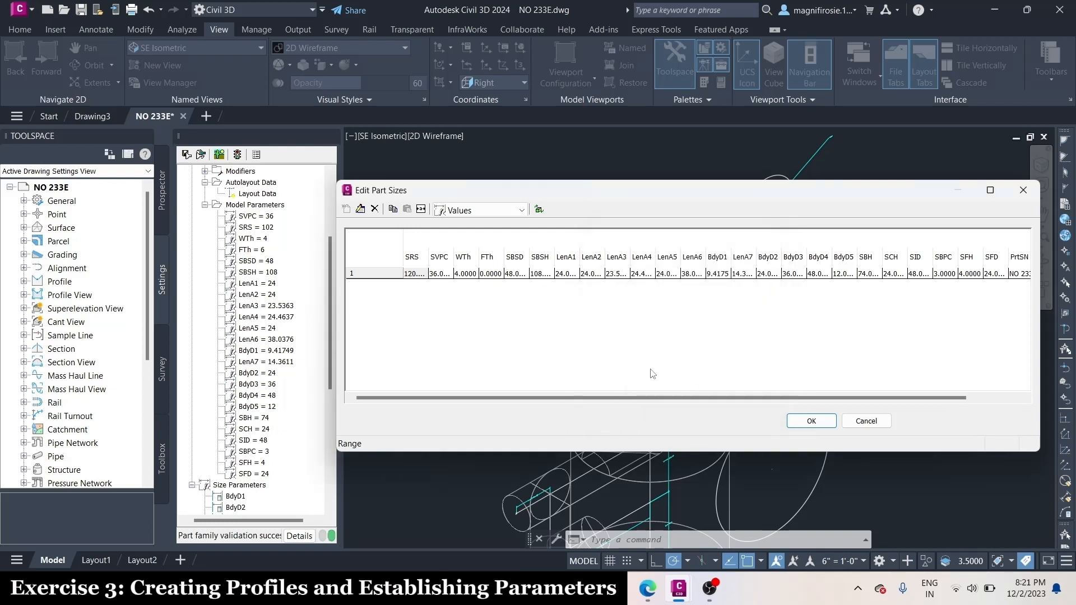
double_click(424, 278)
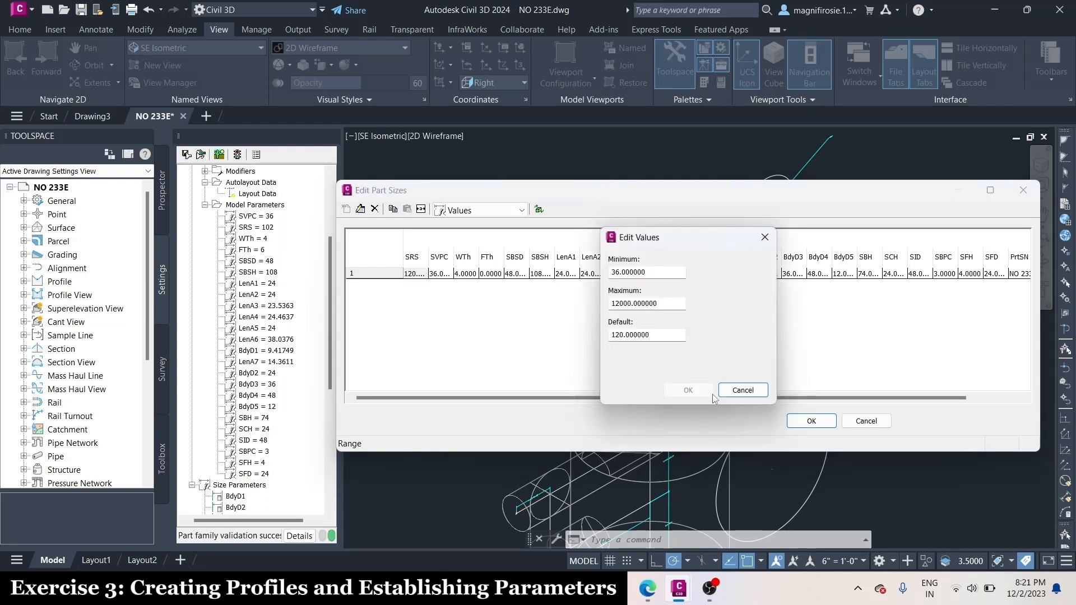
left_click(734, 391)
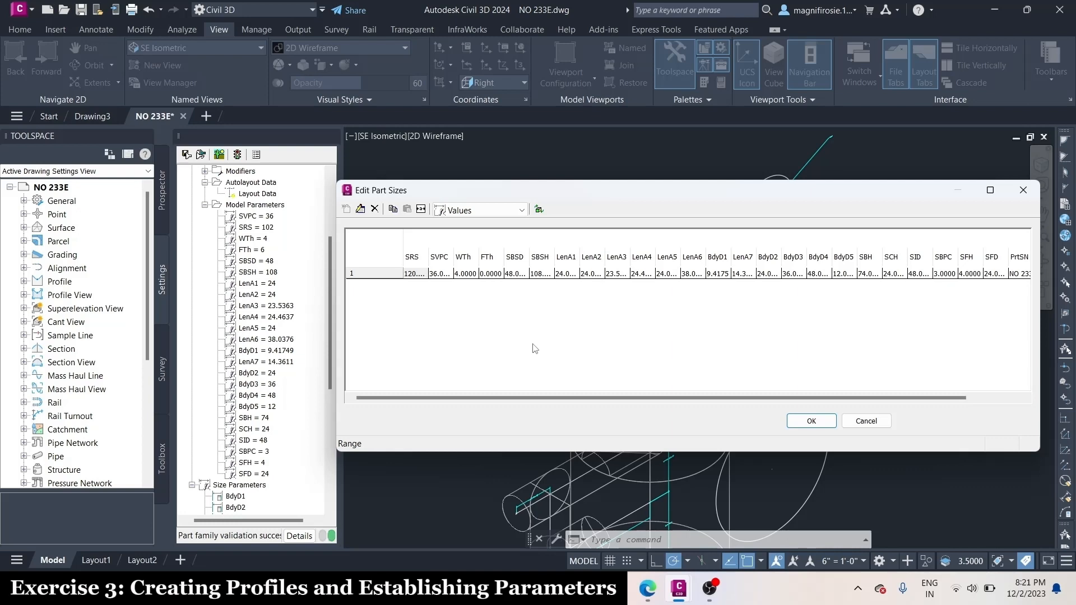
left_click(811, 421)
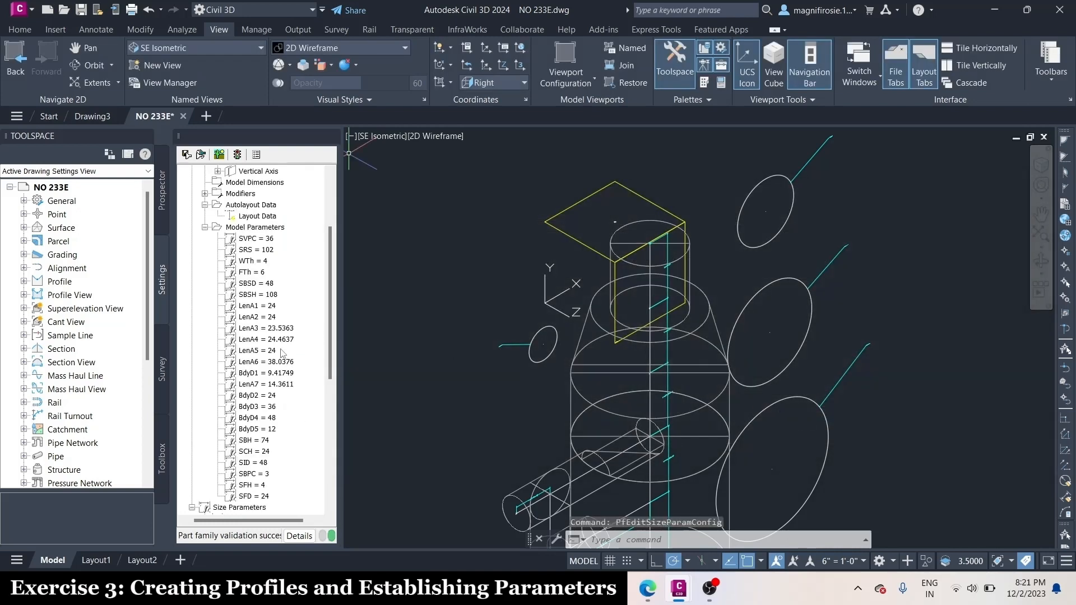
In the model parameters, set BdyD1 to 12 and change its description to "Elbow Bend Diameter"
left_click(255, 227)
right_click(281, 229)
left_click(318, 242)
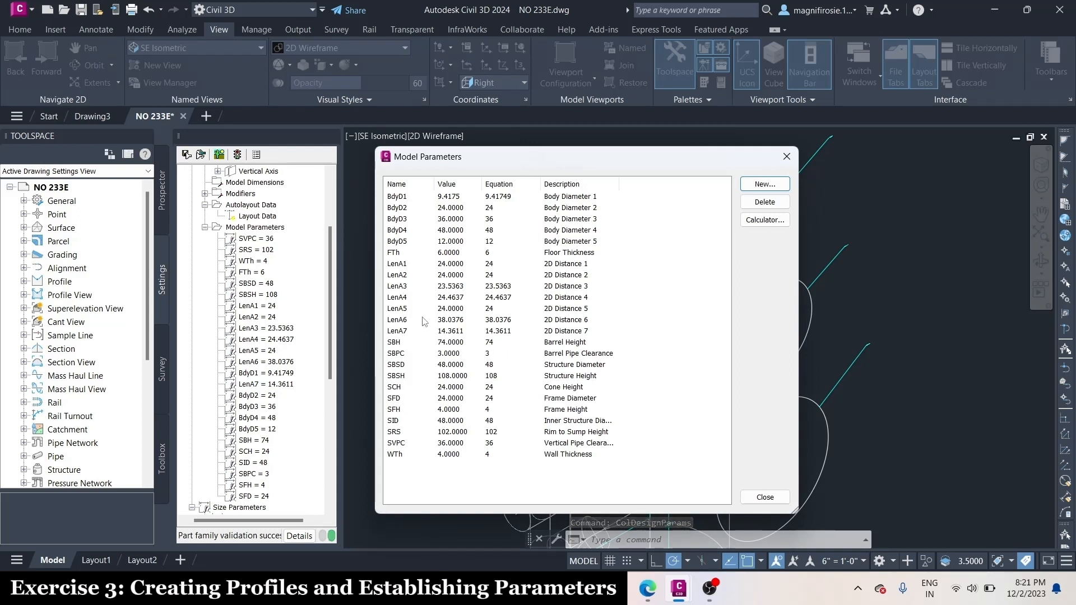
double_click(493, 195)
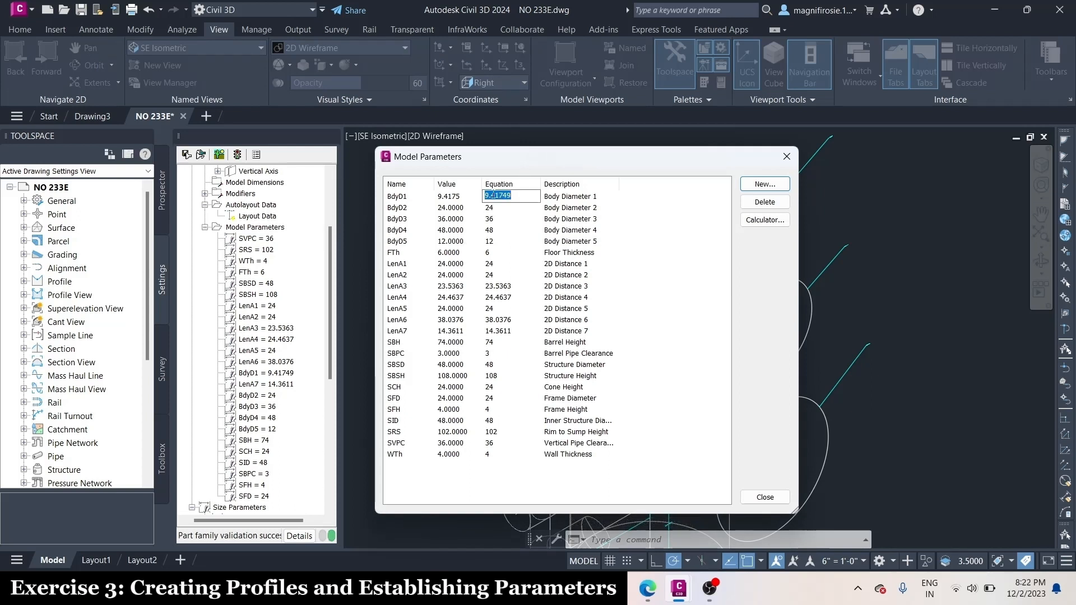
type("12")
left_click(578, 196)
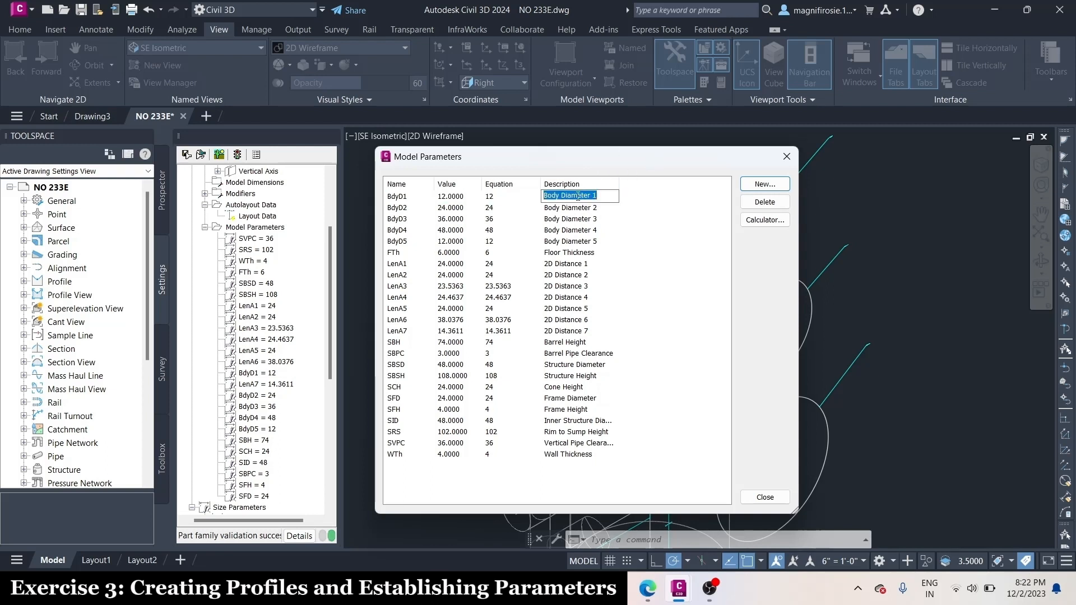
type("Elbow")
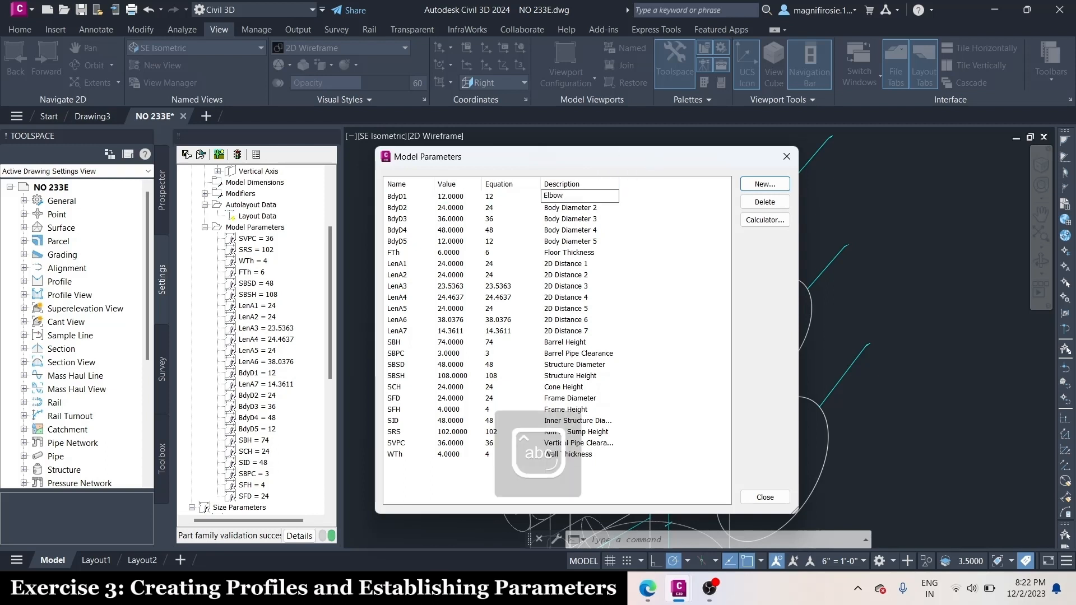
type(" Bend Diameter")
Set the BdyD2 equation to SFD and its description to "Frame Cylinder Diameter"
left_click(570, 209)
left_click(570, 208)
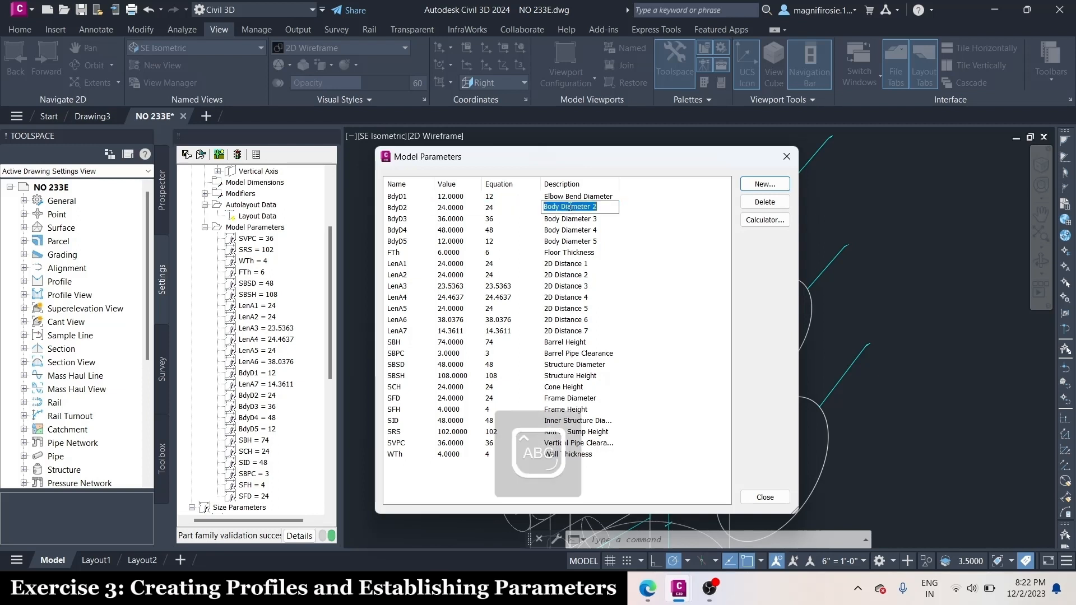
left_click(495, 207)
type("SFD")
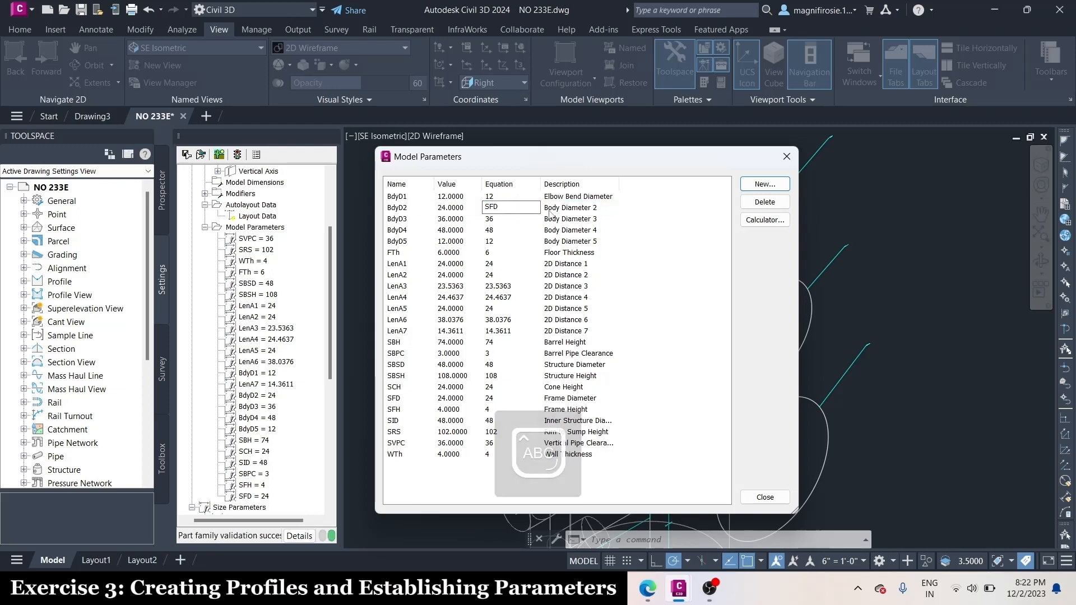
left_click(565, 212)
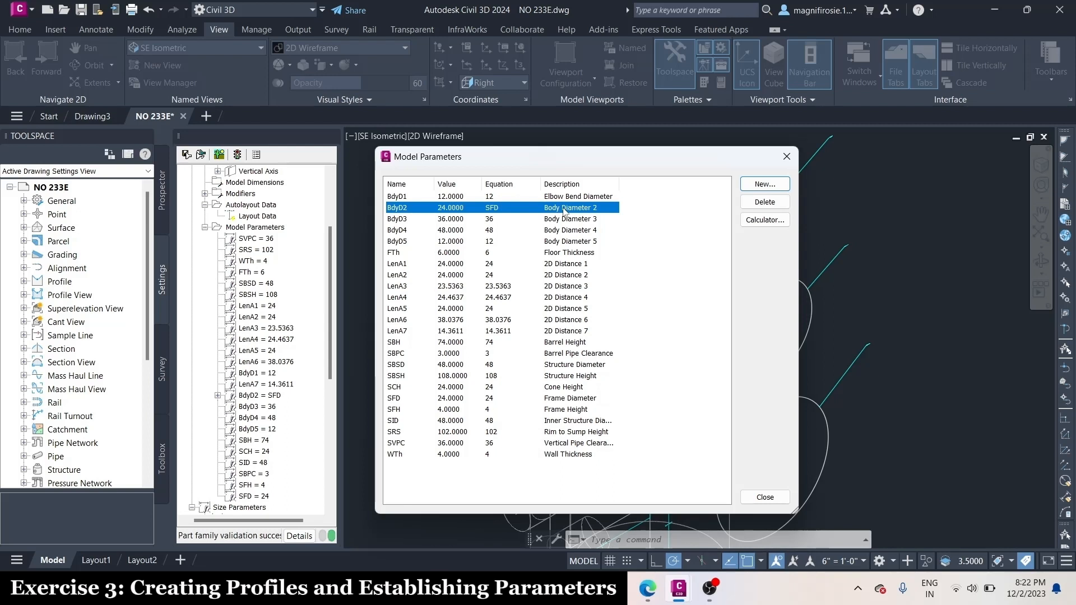
left_click(564, 207)
type("Frame ")
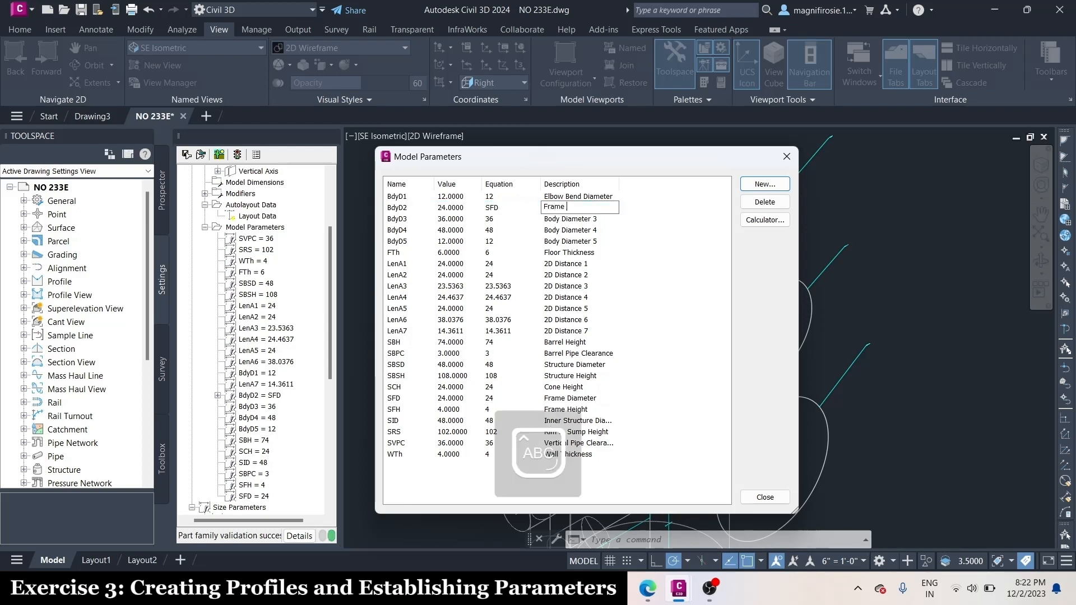
type("Cylinder Diameter")
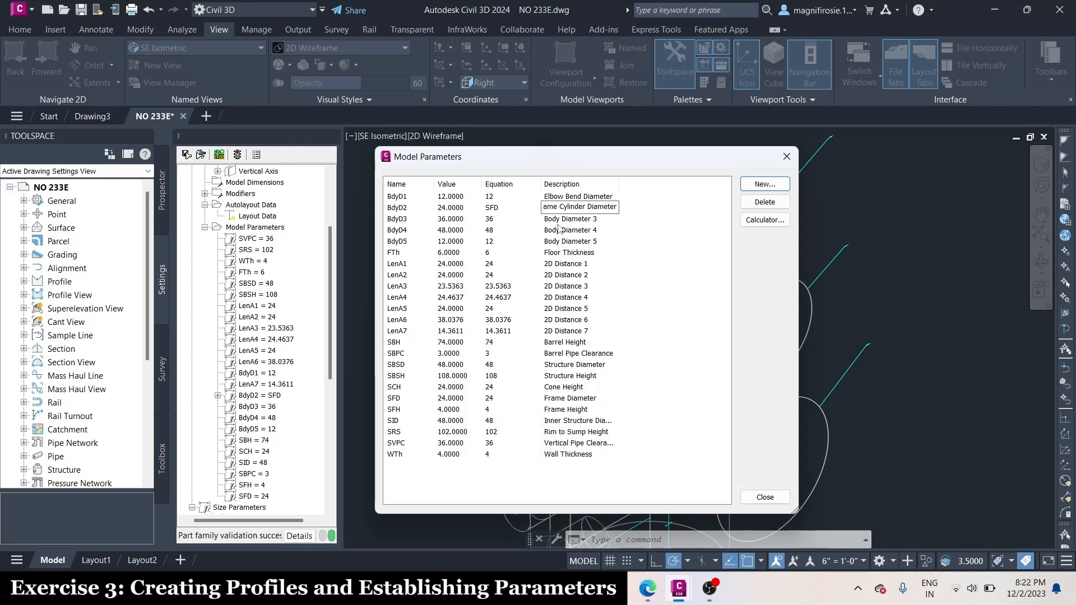
Set the BdyD3 equation to SFD+(2*Wth) and its description to "Cone Top Diameter"
left_click(484, 222)
left_click(489, 222)
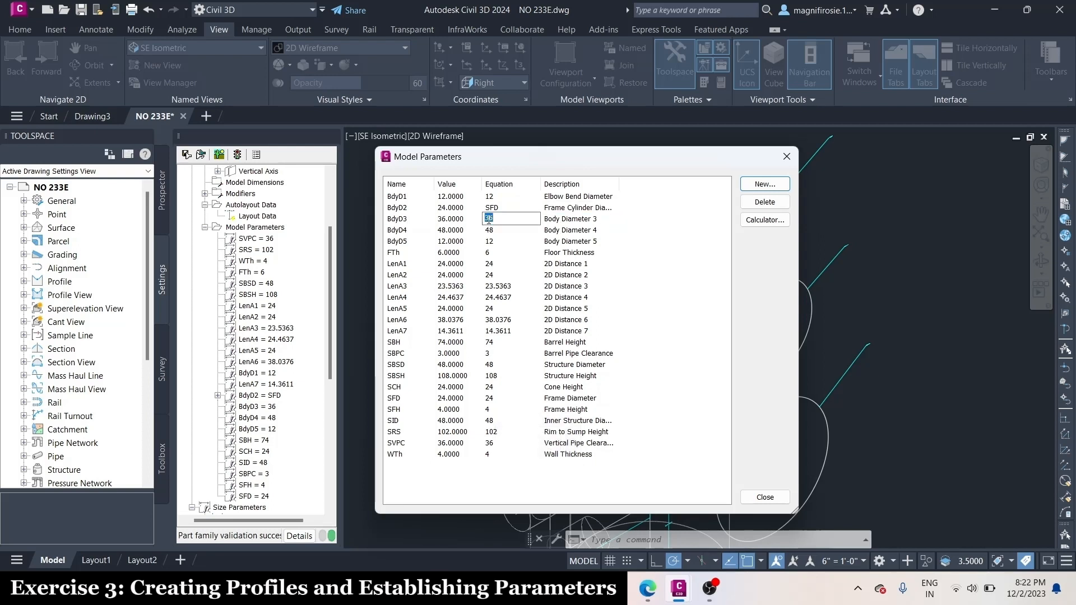
type("SFD")
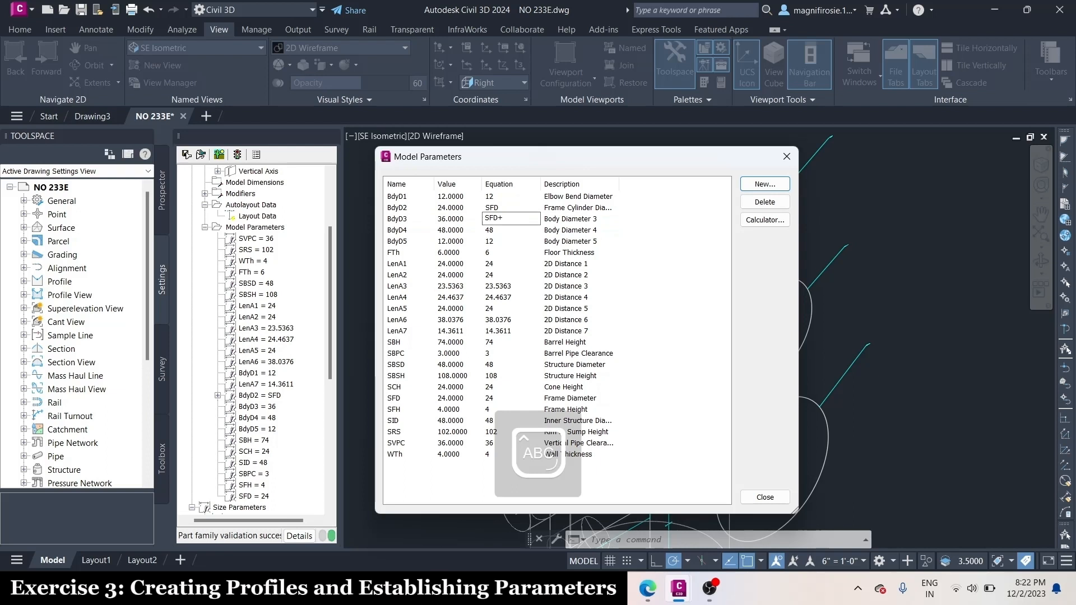
type("+(2*")
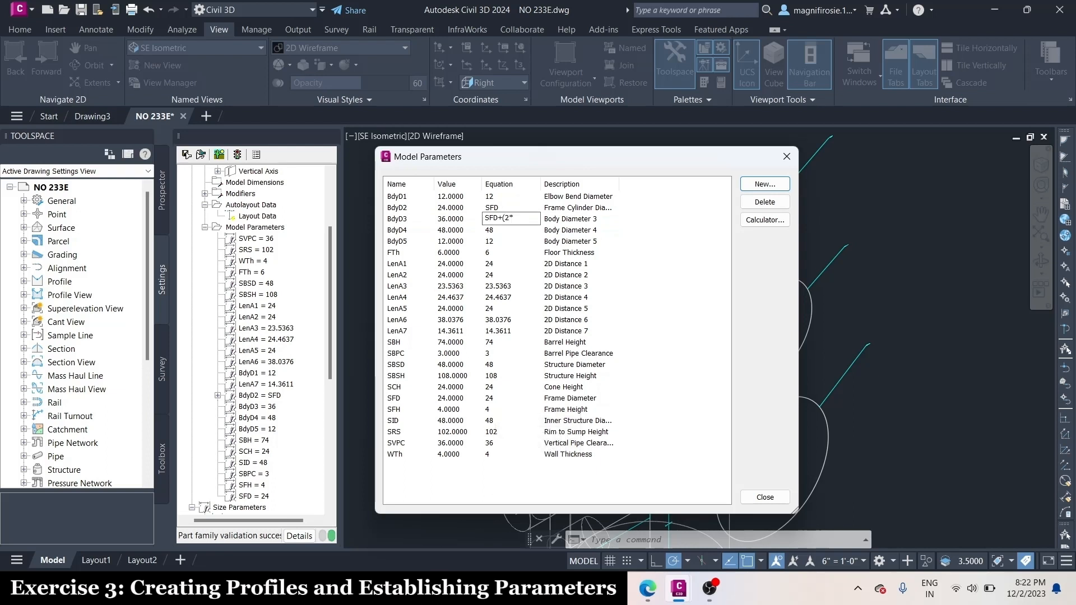
type("Wth)")
key("Tab")
type("C")
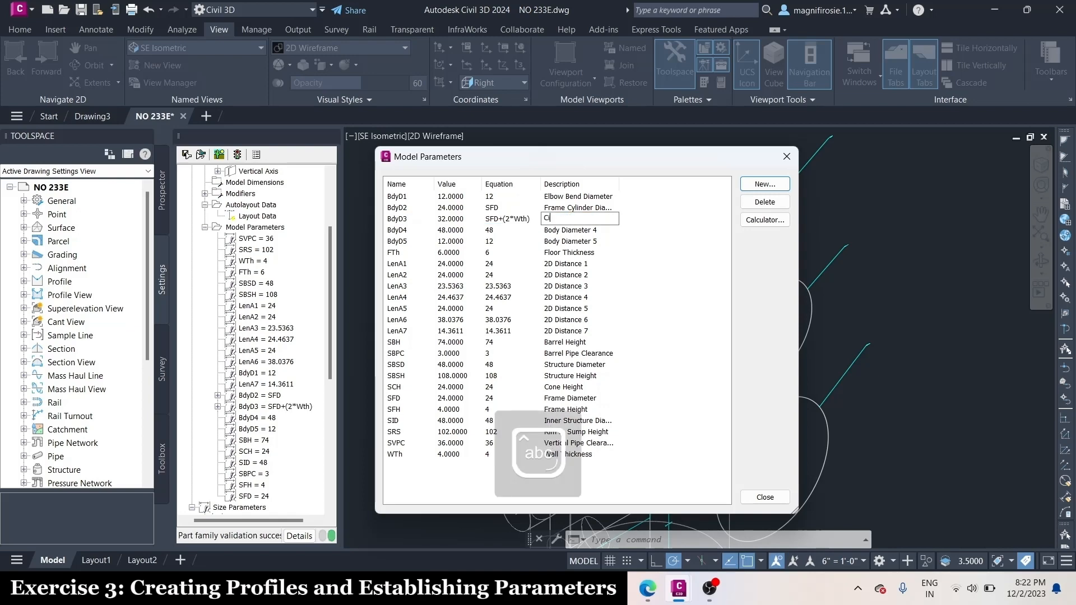
type("one Top Diameter")
key("Return")
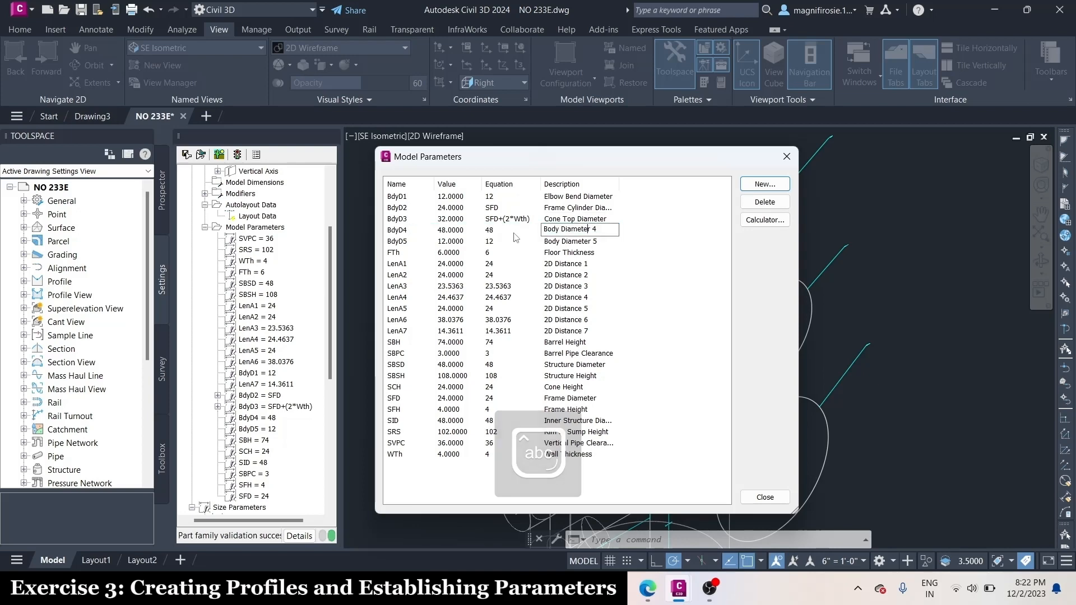
Set the BdyD4 equation to SID+(2*Wth) in the model parameters
left_click(491, 230)
left_click(492, 231)
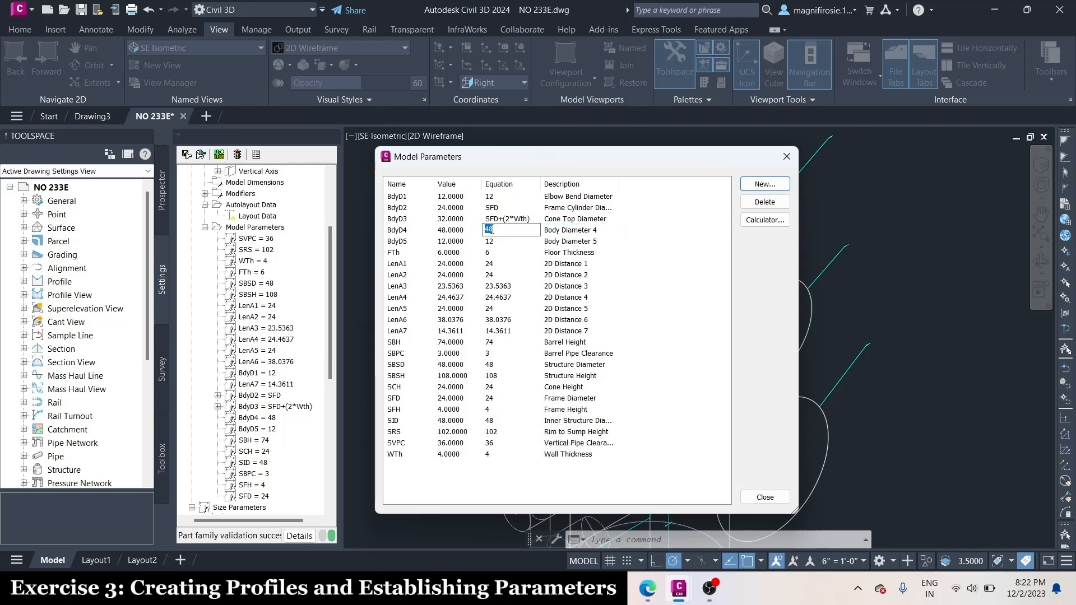
key("Caps_Lock")
type("SID+")
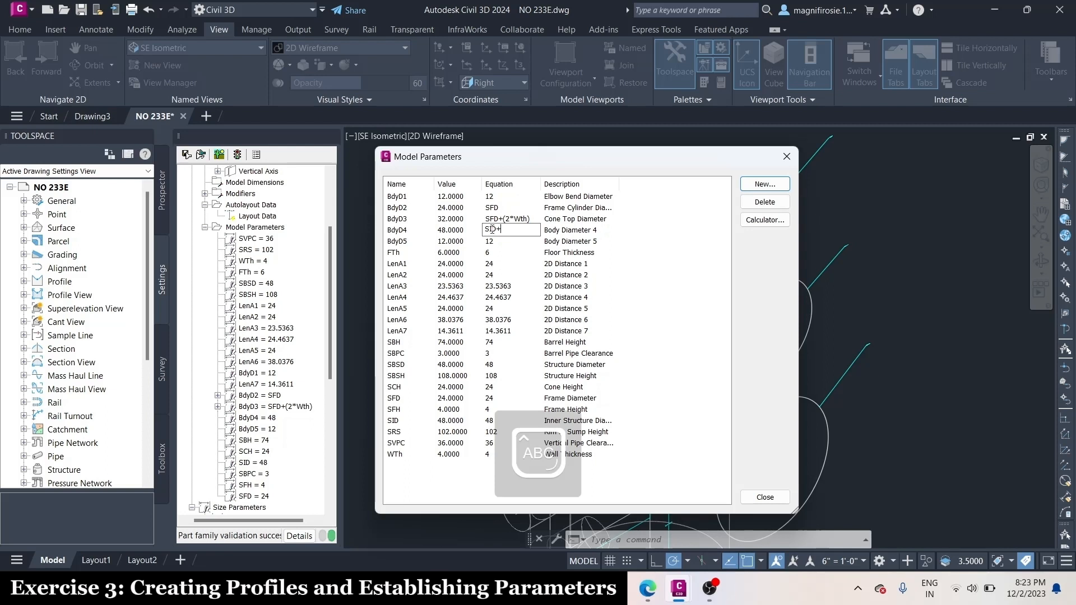
type("(")
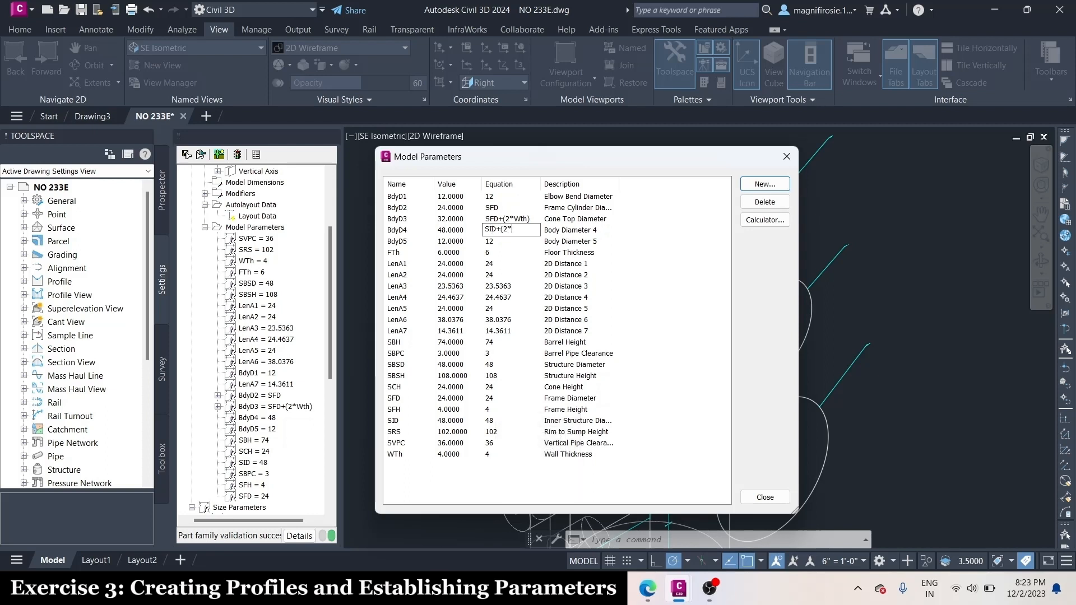
type("2*")
key("Caps_Lock")
type("Wth")
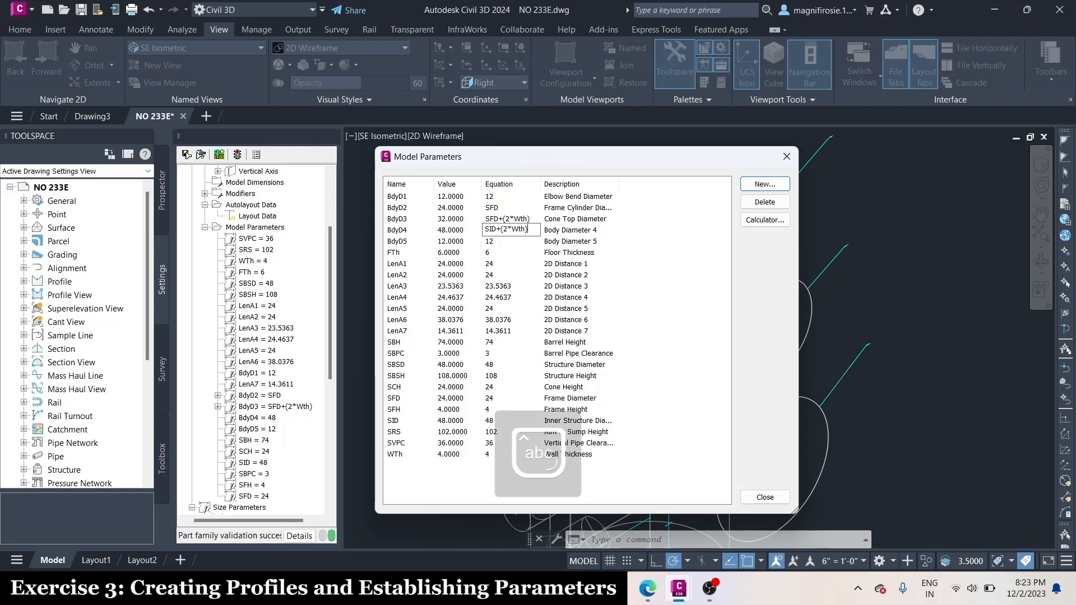
left_click(585, 233)
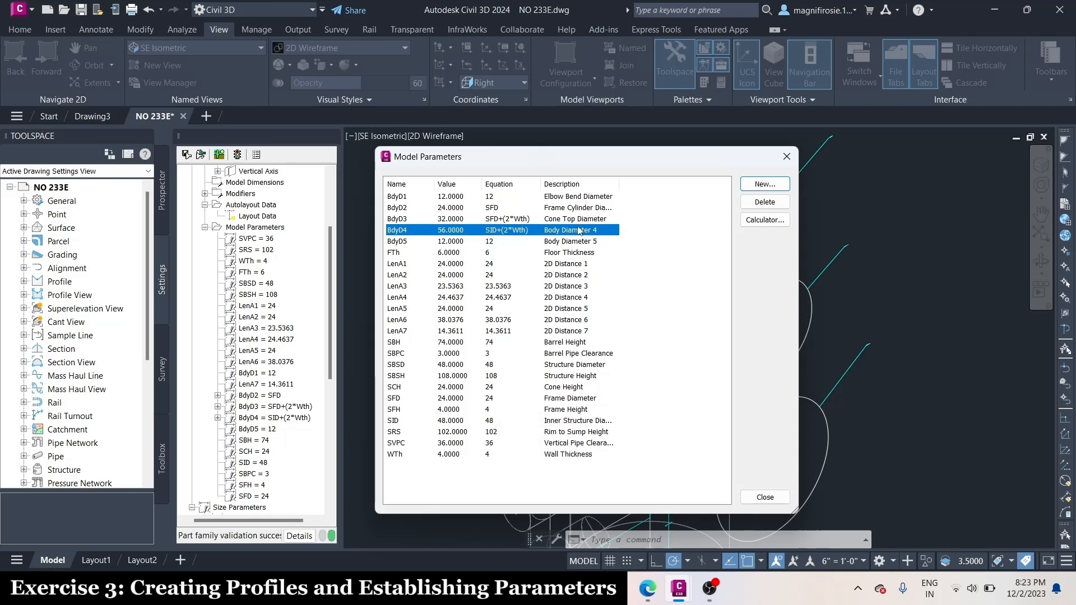
Change the BdyD4 description to "Barrel Cylinder Diameter"
left_click(580, 231)
key("Caps_Lock")
type("B")
key("Caps_Lock")
type("arrel")
key("Caps_Lock")
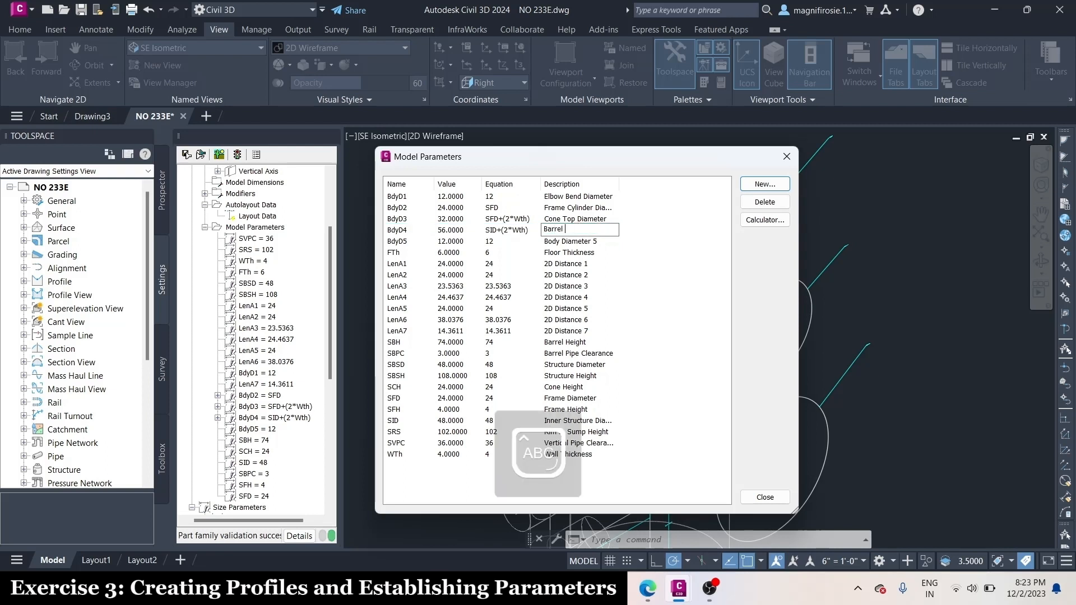
type("C")
key("Caps_Lock")
type("ylinder")
key("Caps_Lock")
type("D")
key("Caps_Lock")
type("iameter")
Keep the BdyD5 equation at 12 and change its description to "Incoming Pipe Diameter"
left_click(476, 242)
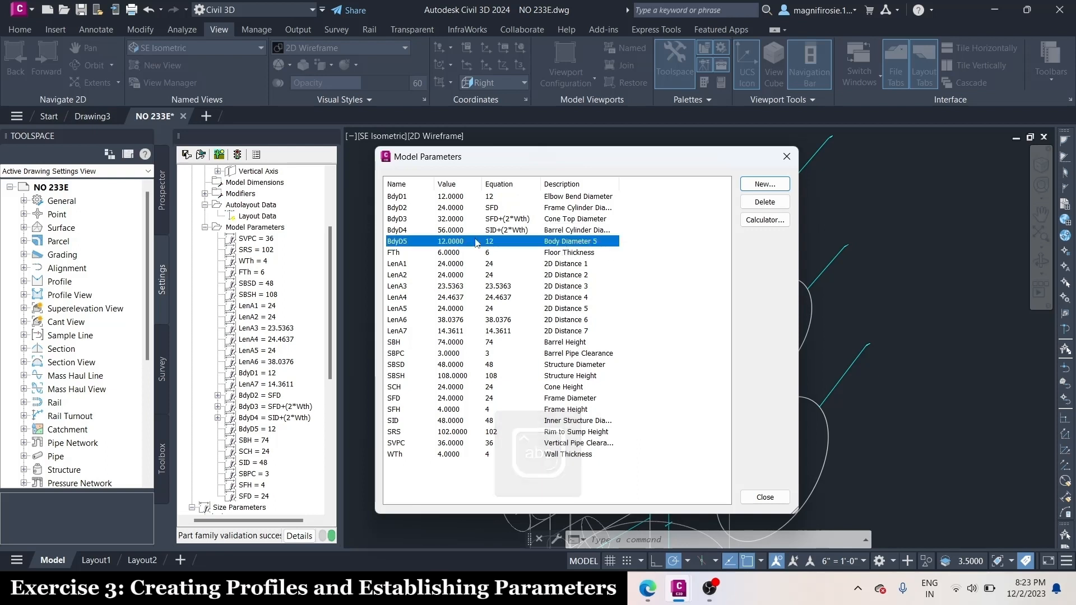
left_click(485, 242)
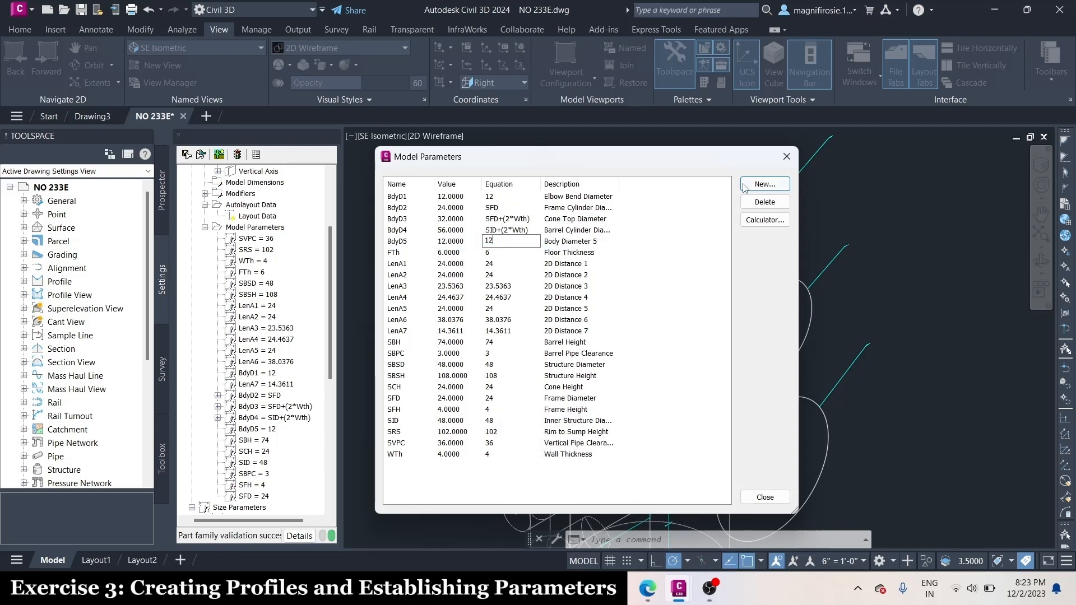
left_click(575, 242)
key("Caps_Lock")
type("Incoming Pipe")
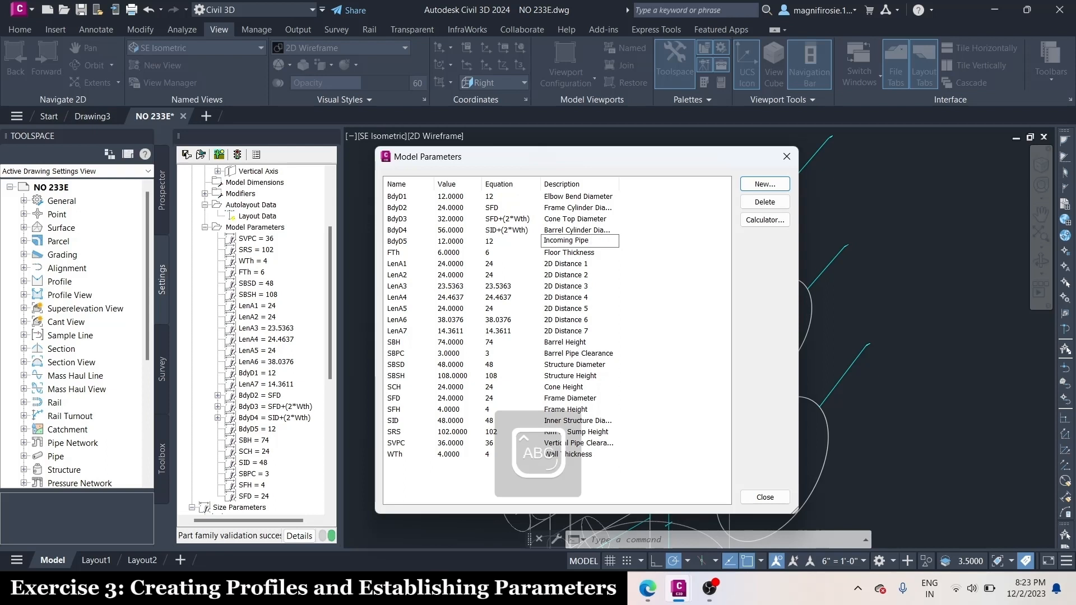
key("Caps_Lock")
type("Diameter")
left_click(564, 264)
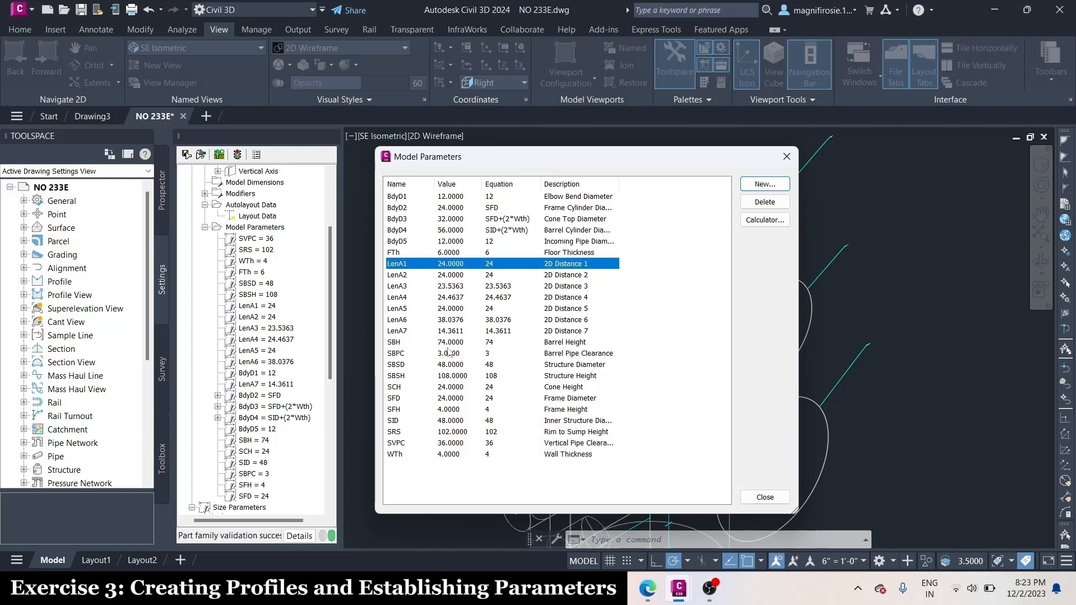
Set the barrel height (SBH) equation to SRS-SFH-SCH
double_click(488, 343)
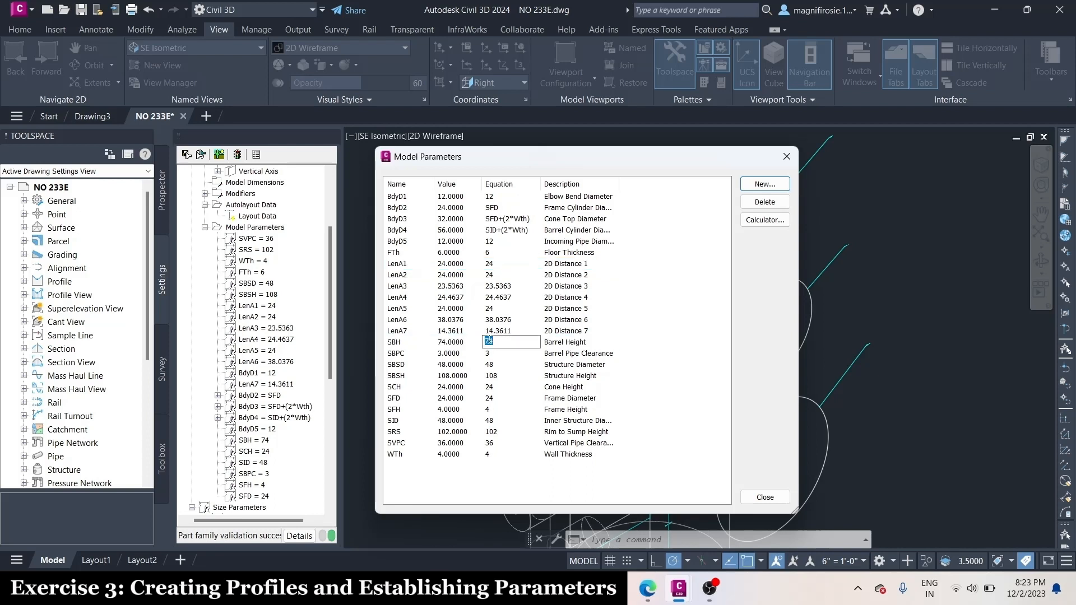
key("Caps_Lock")
type("S")
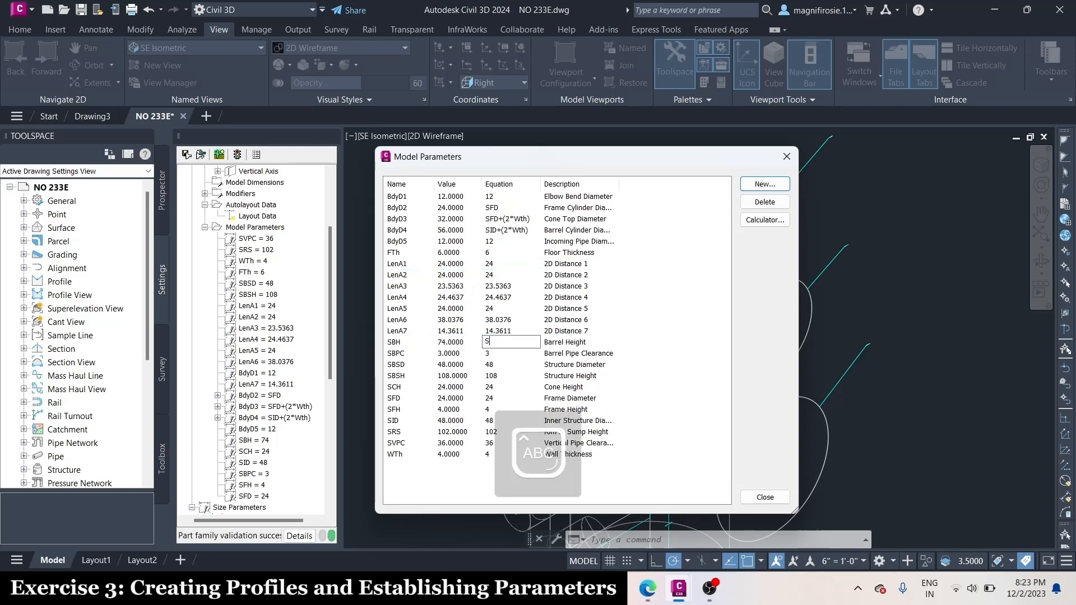
type("RS-SFH")
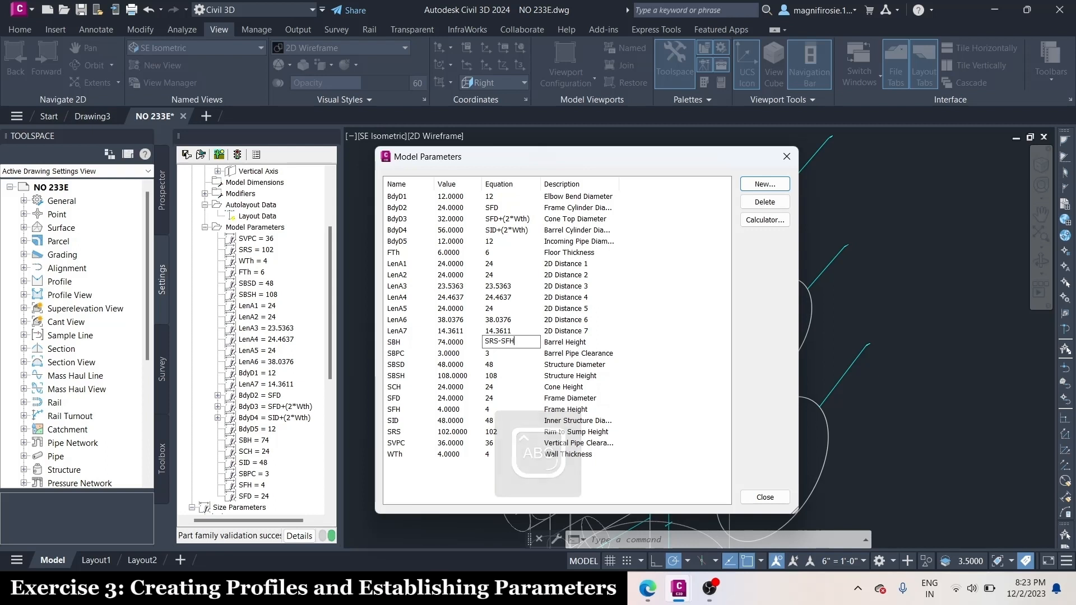
type("-SCH-")
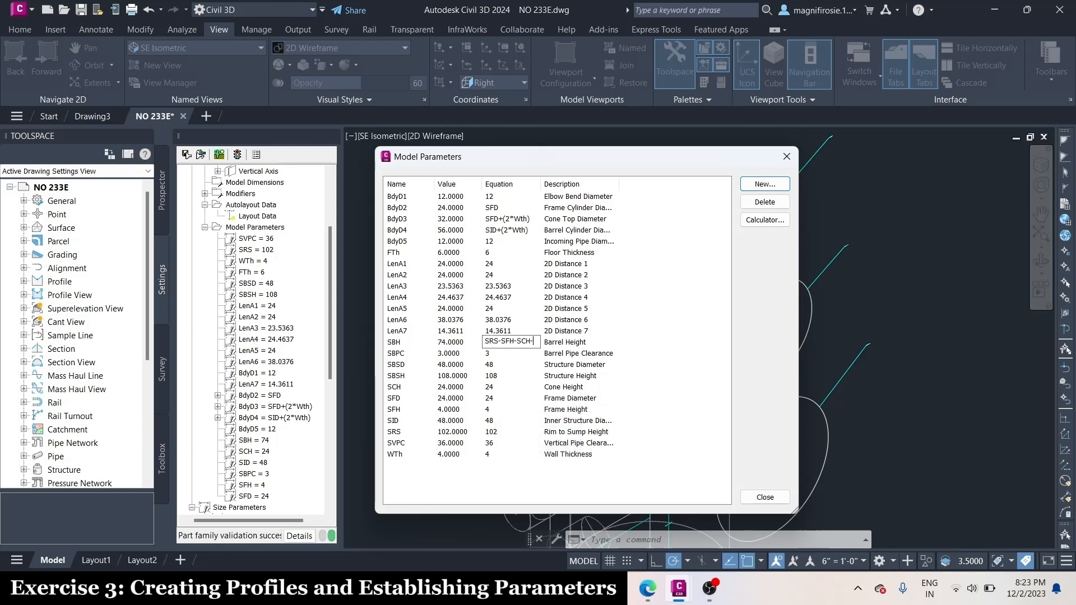
left_click(489, 354)
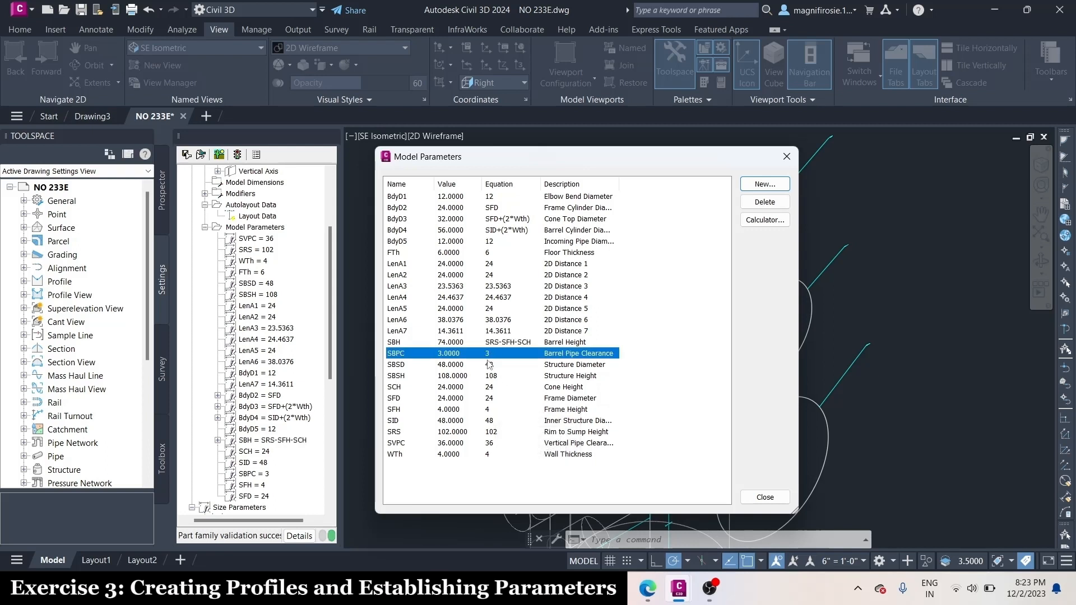
Set the structure diameter (SBSD) equation to SID+(2*Wth)
left_click(489, 366)
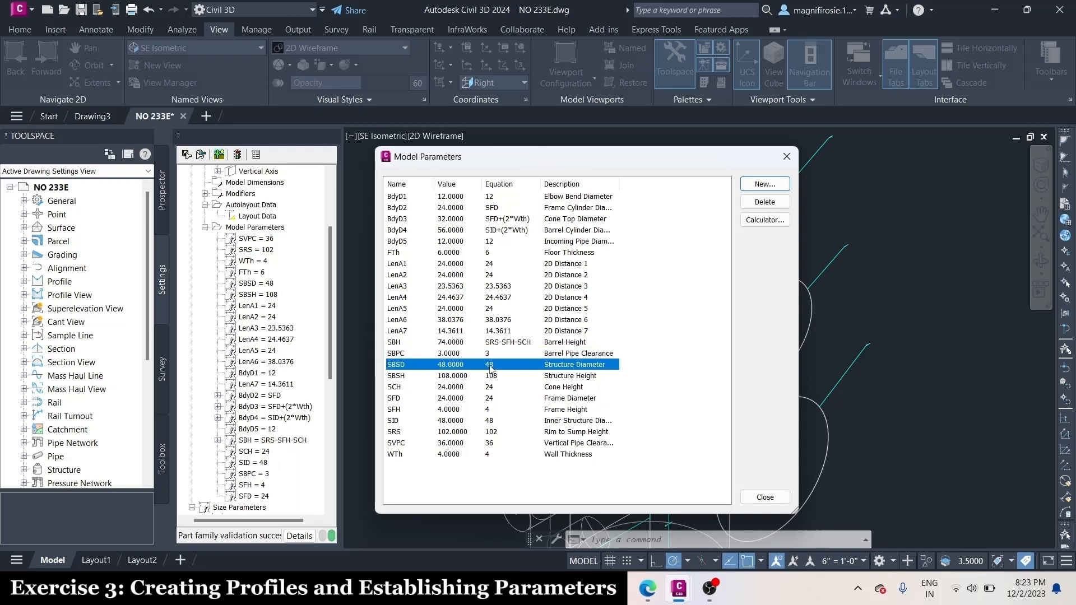
left_click(489, 365)
type("SID")
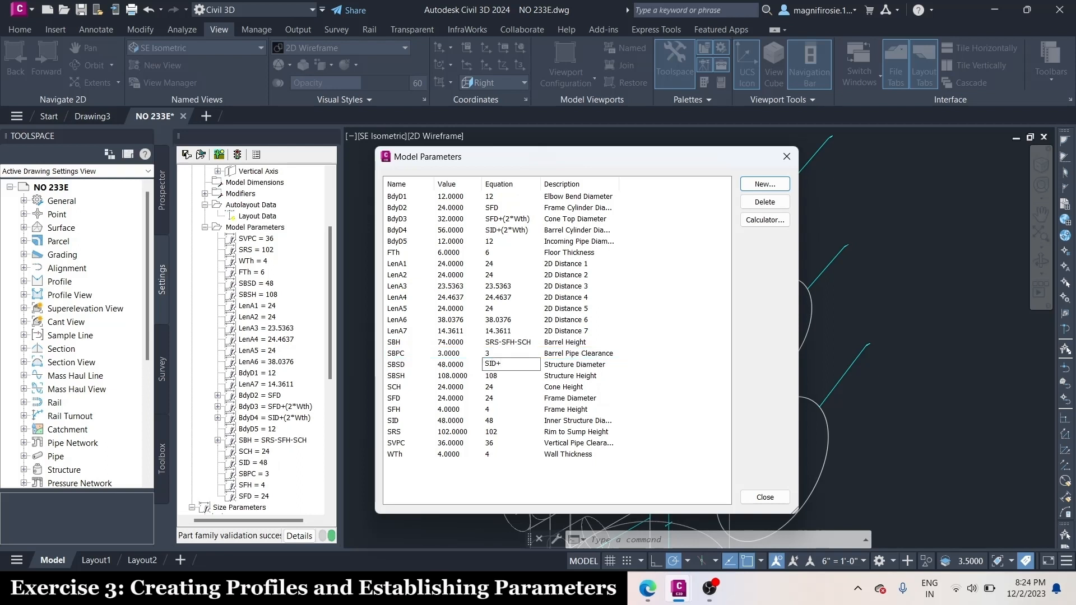
type("+(2*Wth")
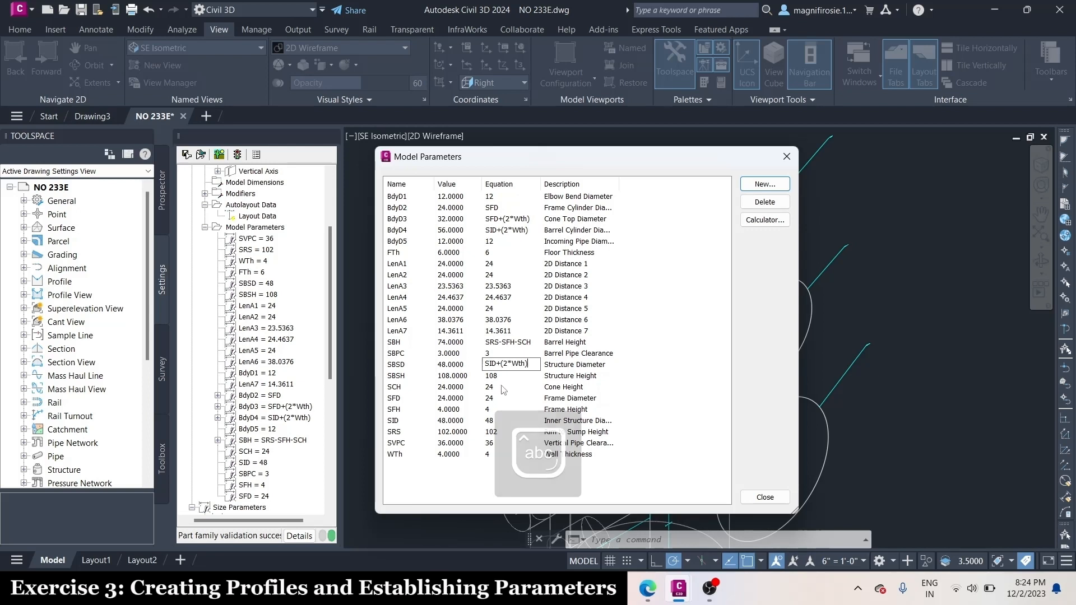
Set the structure height (SBSH) equation to SRS+Fth
left_click(493, 377)
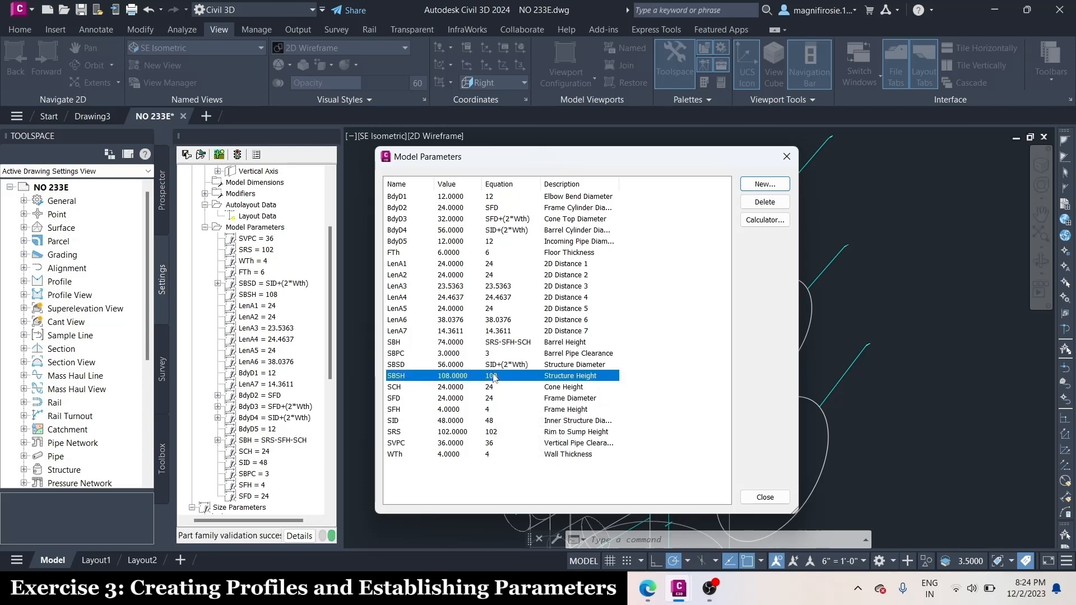
left_click(493, 376)
type("SRS")
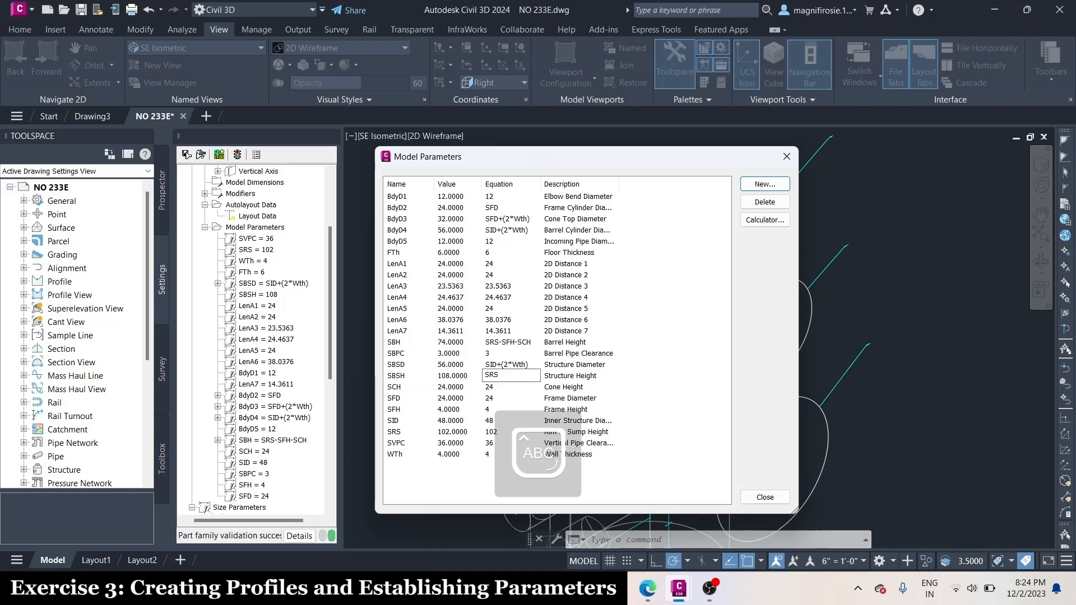
type("+Fth")
key("Return")
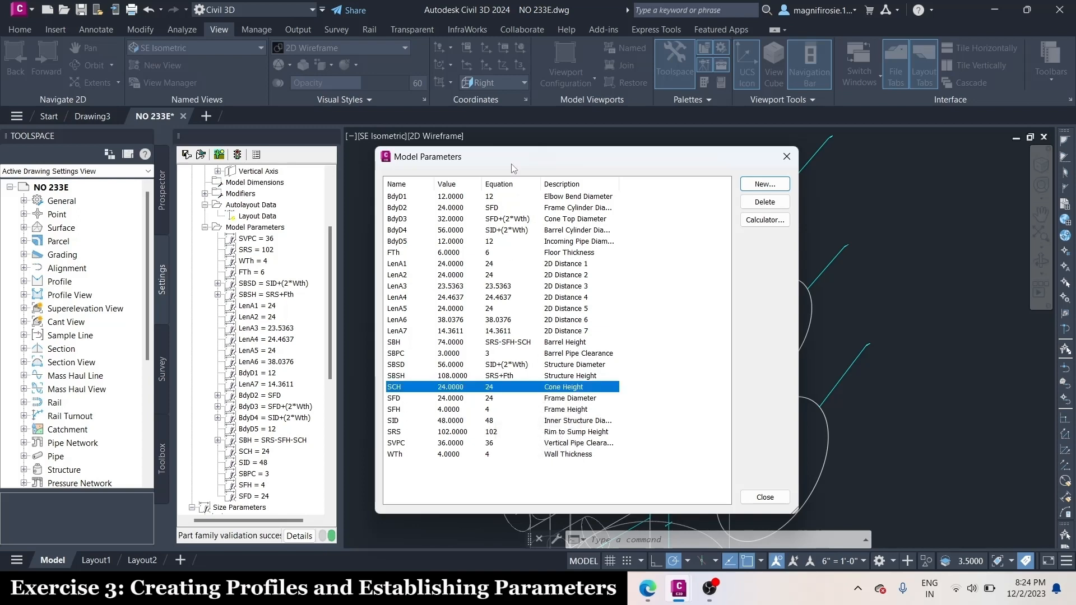
Set the LenA1 equation to SFH and its description to "Frame Cylinder Height"
left_click(492, 264)
left_click(492, 265)
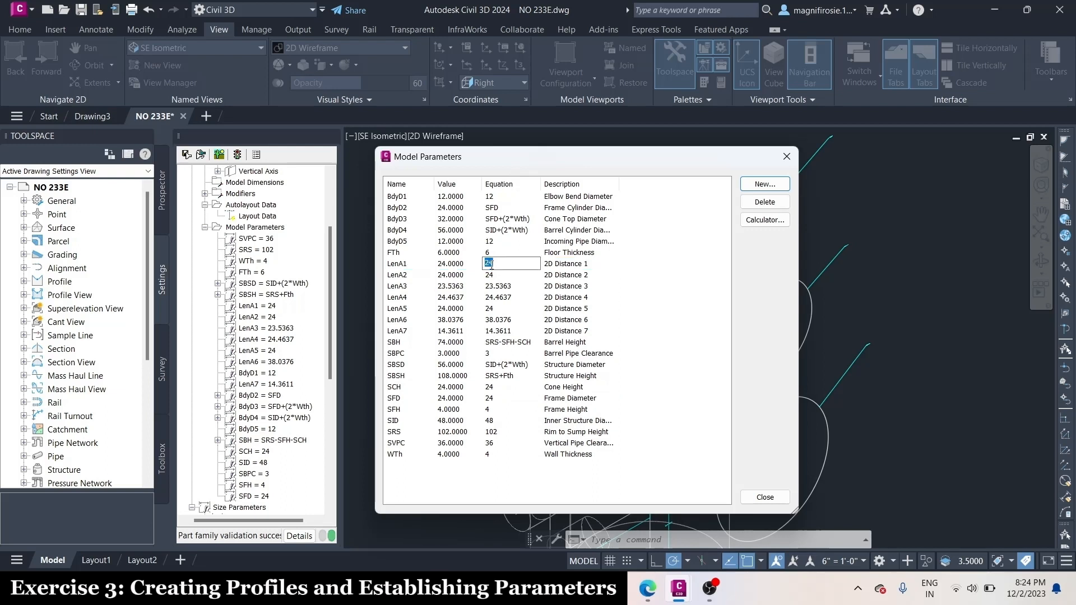
type("SFH")
left_click(573, 268)
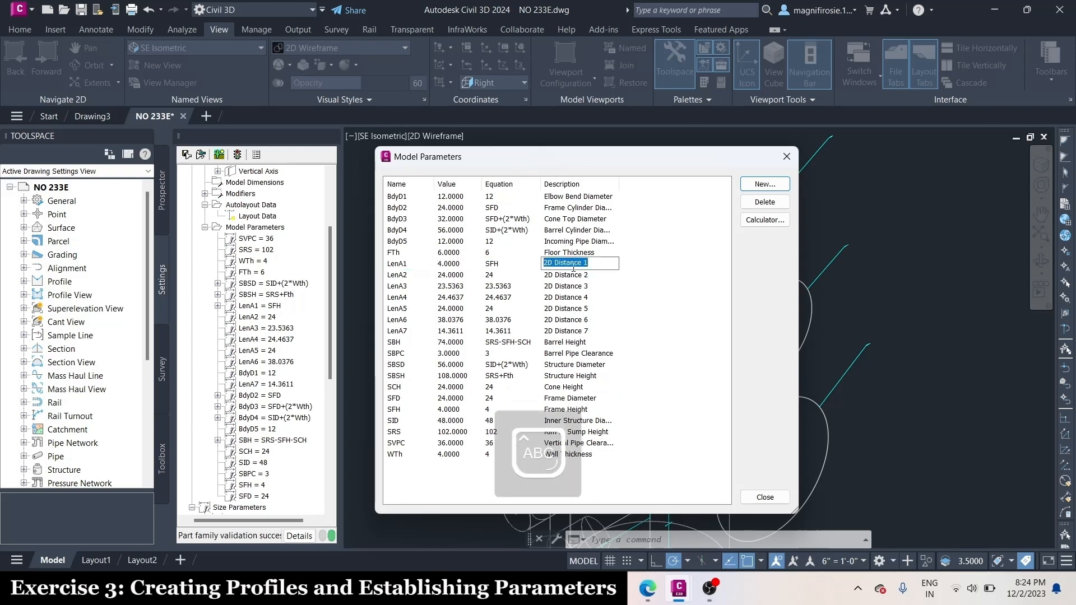
type("Frame ")
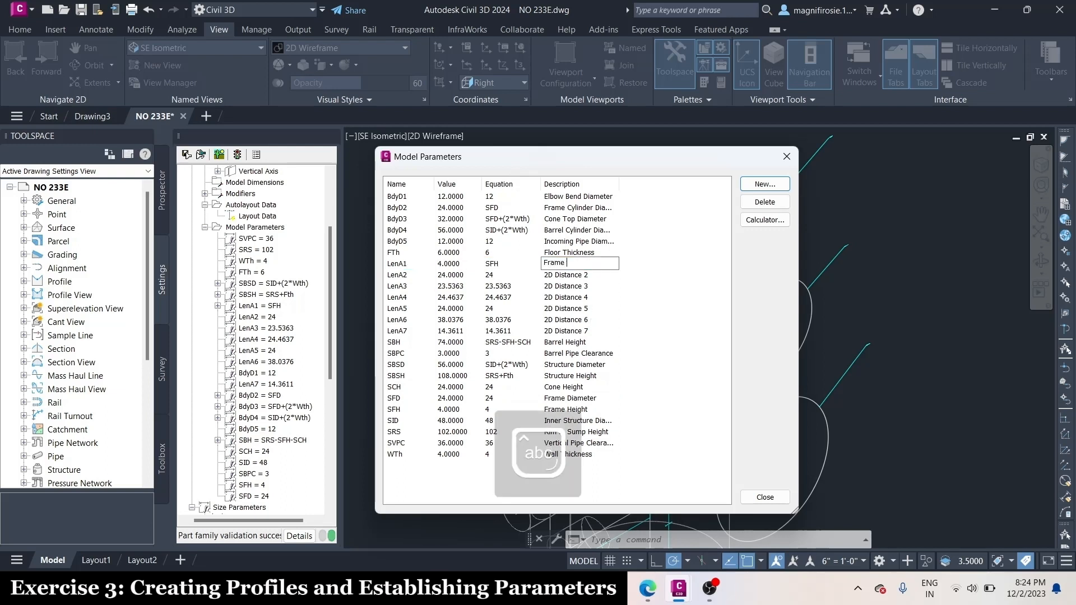
type("Cylinder Height")
Set the LenA2 equation to SCH and its description to "Cone Cylinder Height"
left_click(580, 275)
left_click(488, 275)
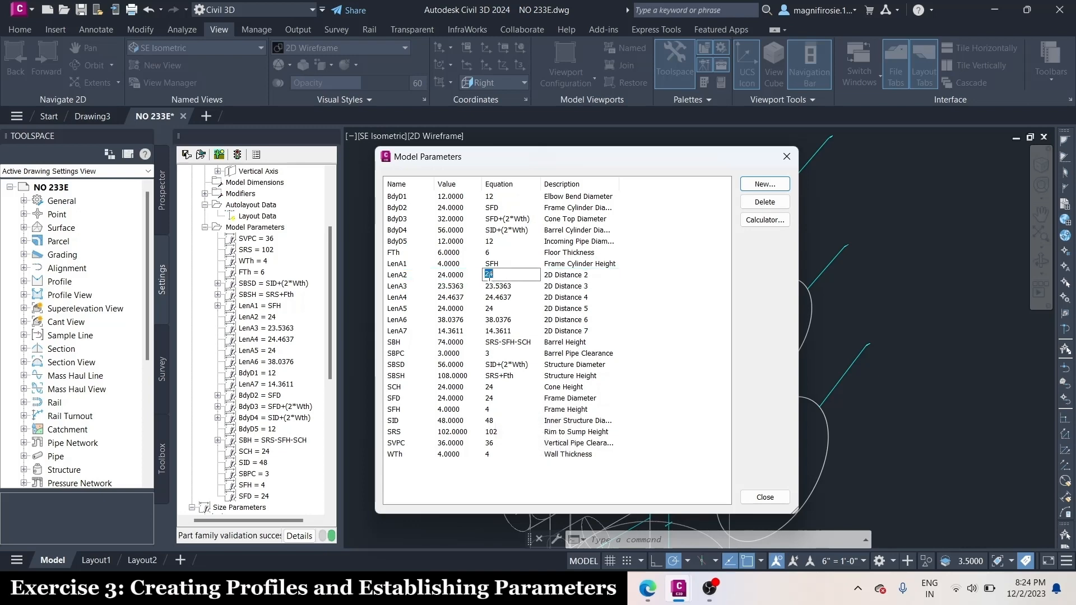
type("SCH")
left_click(577, 275)
left_click(577, 274)
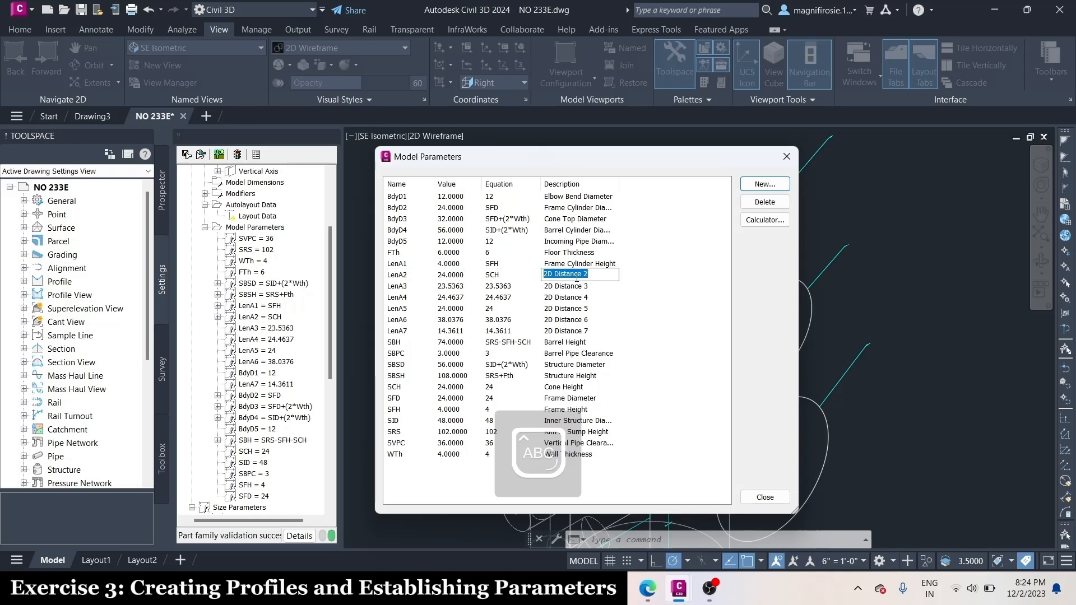
type("Cone Cylinder Height")
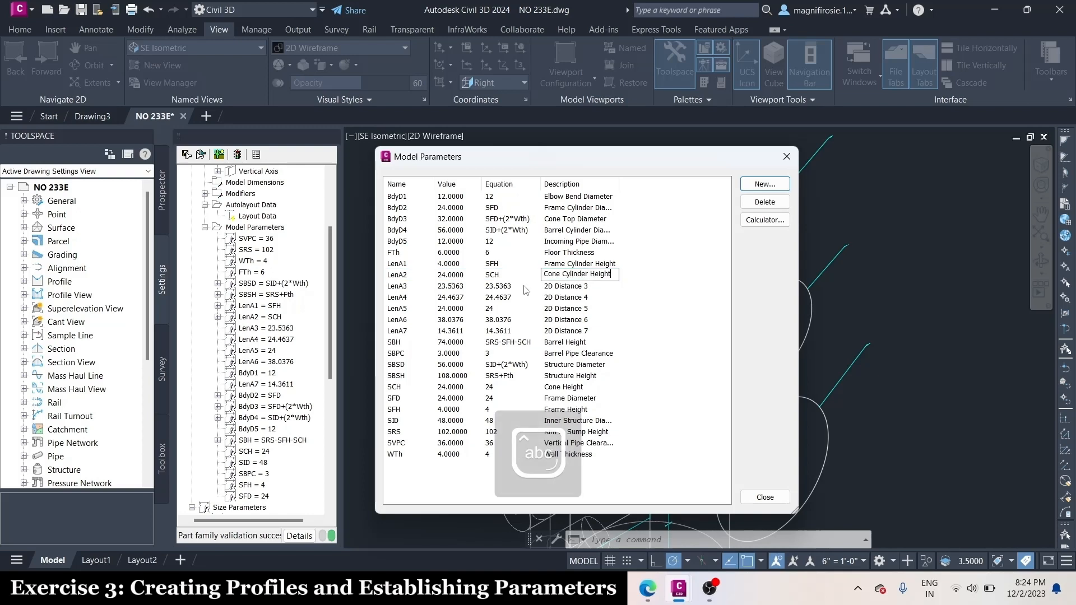
Set the LenA3 equation to SVPC-SFH-SCH+(BdyD5/2)
left_click(505, 287)
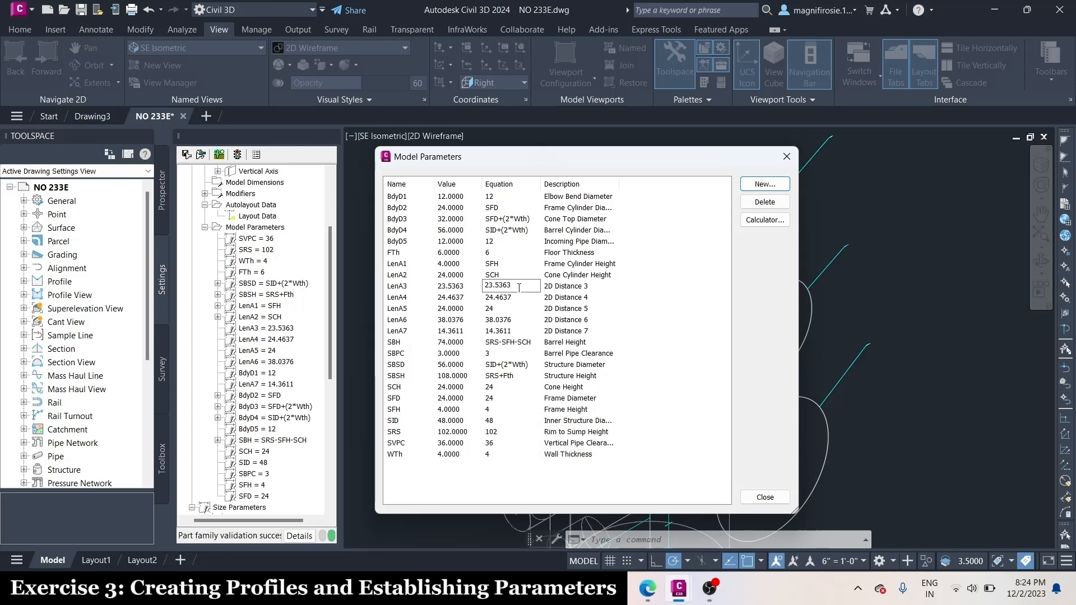
left_click_drag(519, 288, 478, 288)
key("Caps_Lock")
type("S")
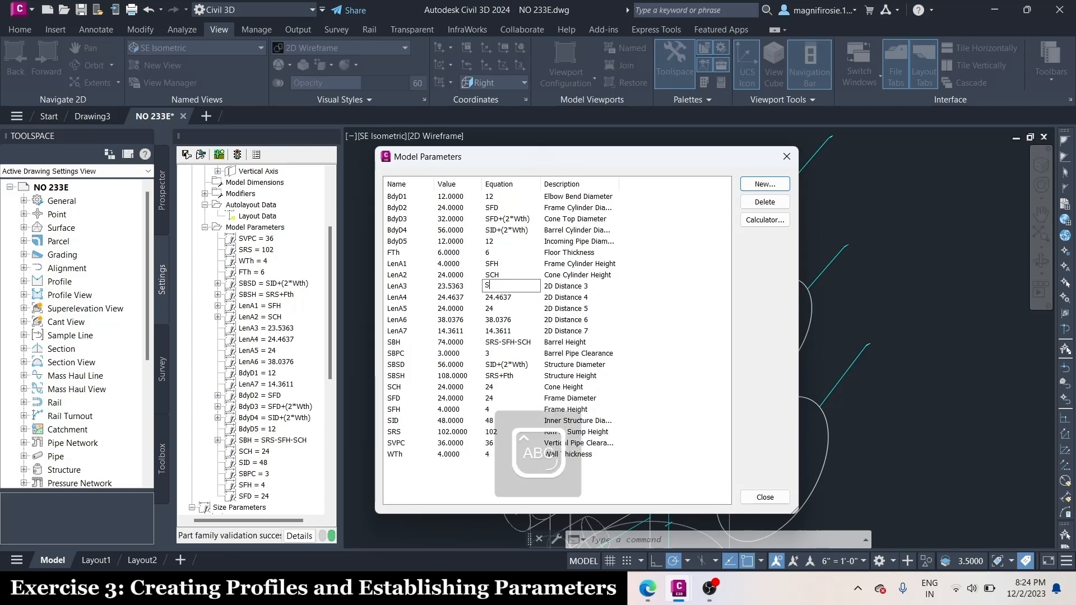
type("VPC-SFH")
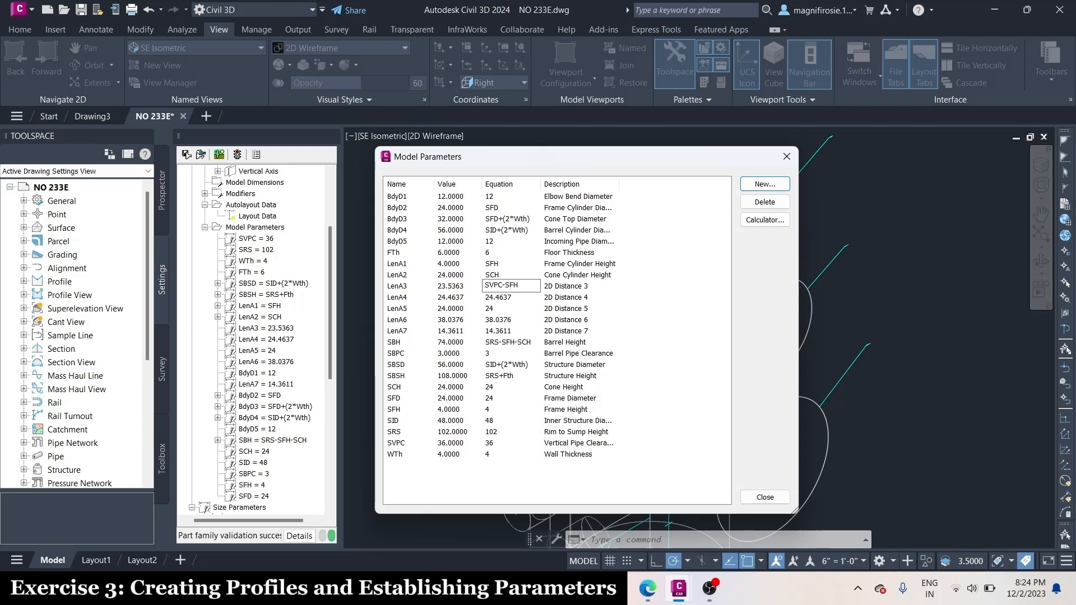
type("-SCH+(B")
key("Caps_Lock")
type("dy")
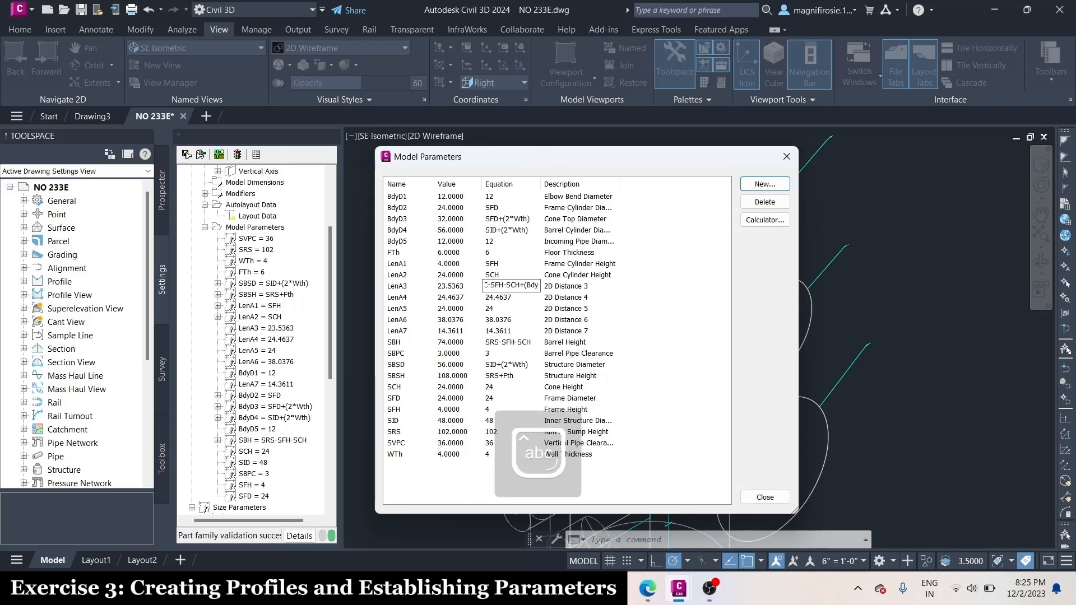
key("Caps_Lock")
type("D5/2)")
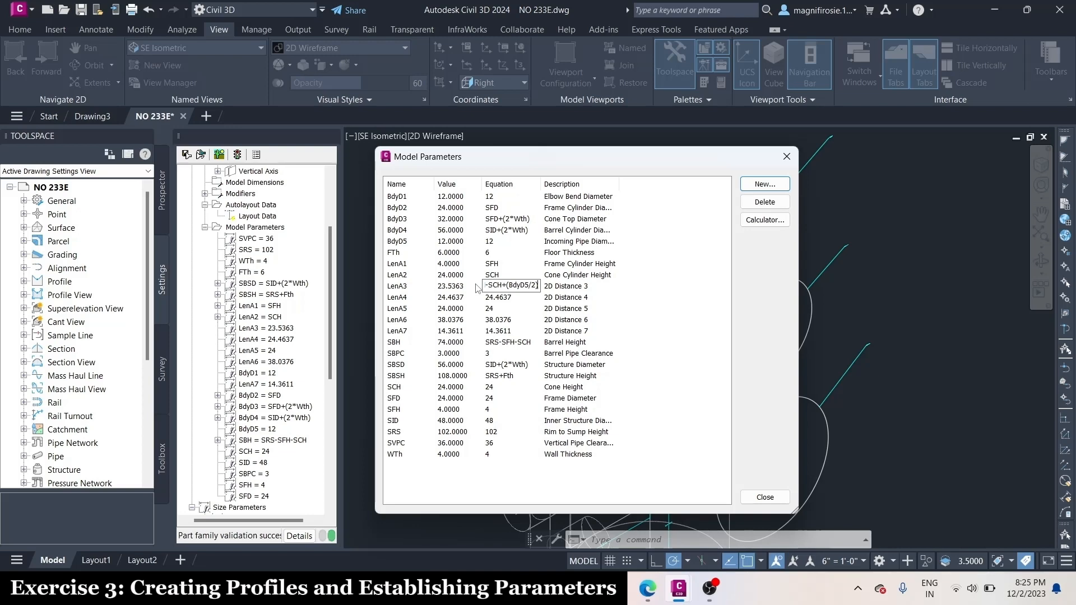
Accept the LenA3 equation and change its description to "Top Pipe CL"
key("Tab")
key("Caps_Lock")
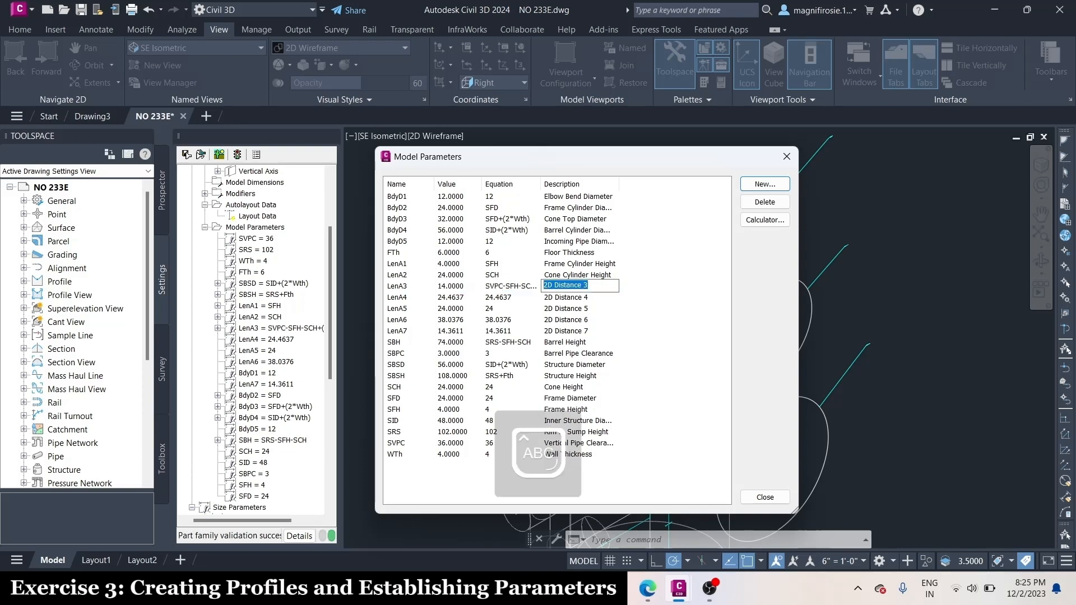
type("Top Pipe CL")
key("Return")
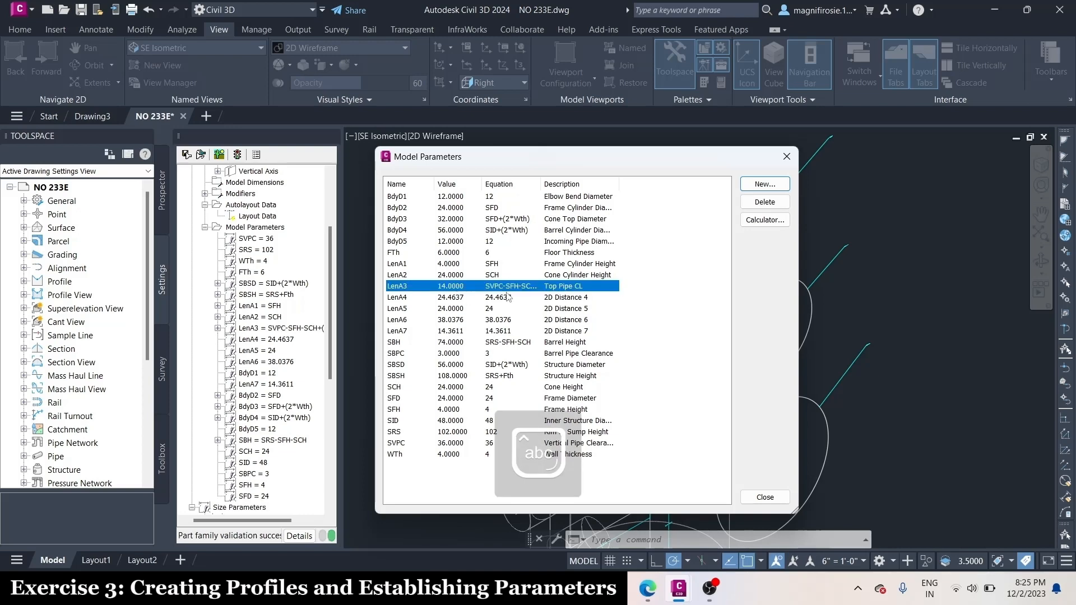
Set the LenA4 equation to SRS+Fth-SFH-SCH-LenA3-LenA5 in the model parameters
left_click(506, 297)
left_click(505, 297)
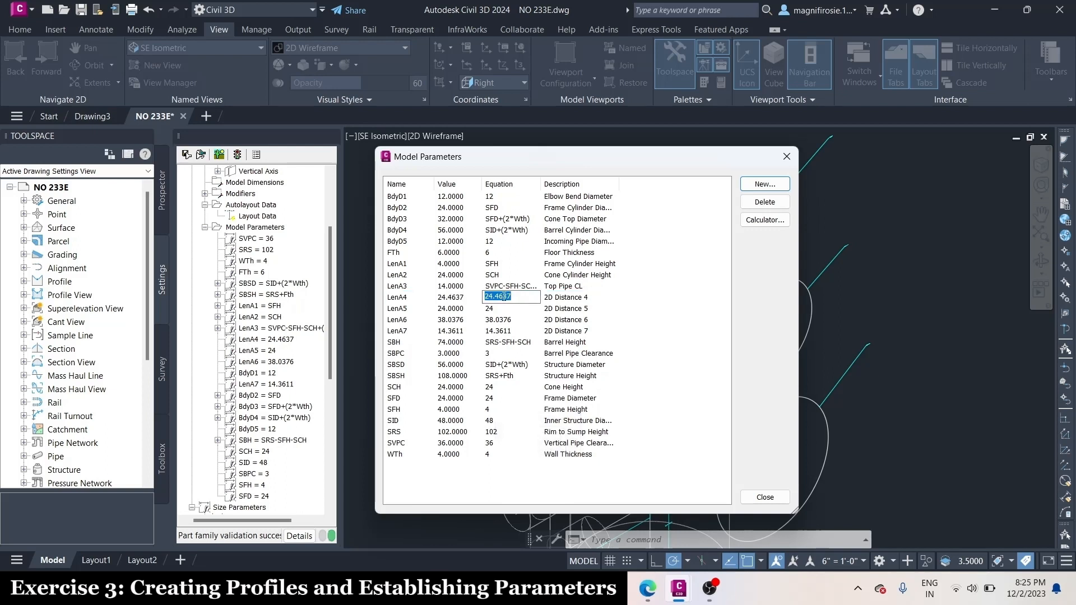
key("Caps_Lock")
type("SRS")
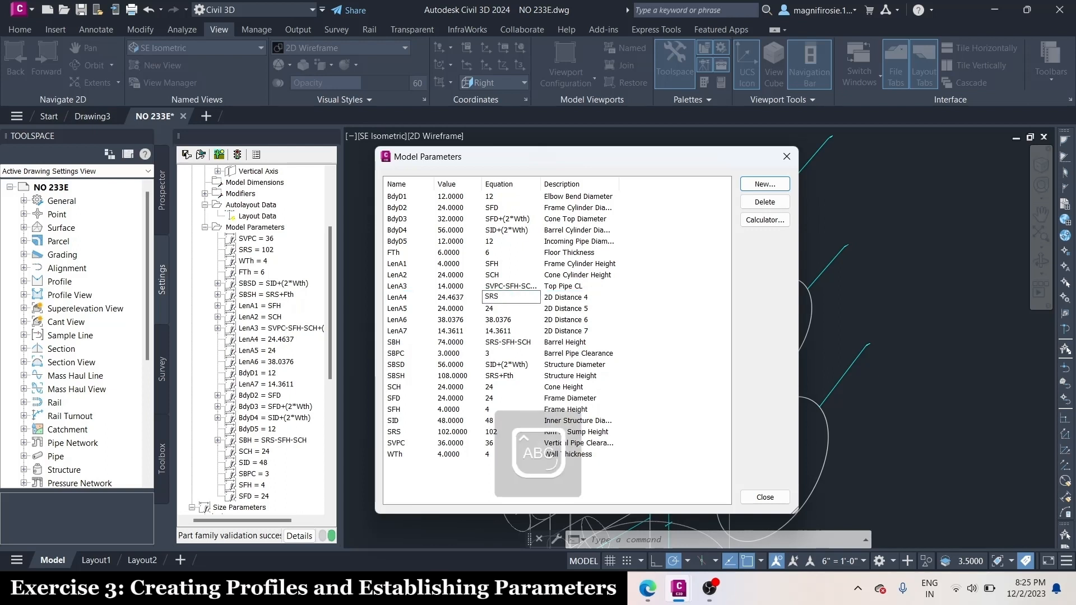
key("Caps_Lock")
type("+Fth")
key("Caps_Lock")
type("-SFH-SCH-L")
key("Caps_Lock")
type("en")
key("Caps_Lock")
type("A3-")
type("L")
key("Caps_Lock")
type("en")
key("Caps_Lock")
type("A5")
Change the LenA4 description to "Top Pipe CL to Bottom Pipe CL"
left_click(572, 298)
left_click(572, 298)
key("BackSpace")
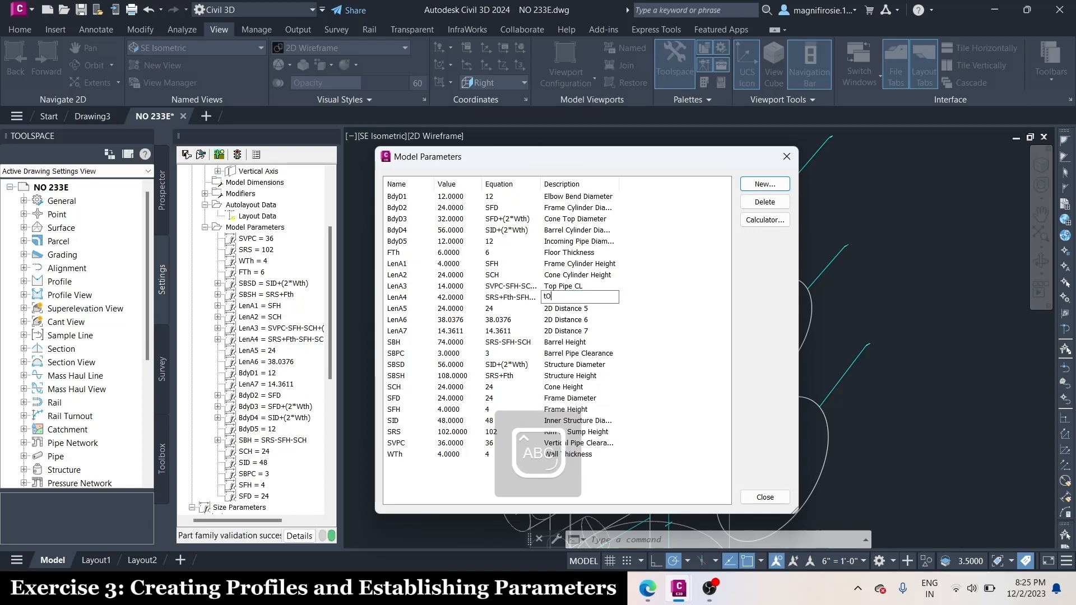
type("Top Pipe CL")
key("Caps_Lock")
type("to Bottom")
type(" Pipe CL")
key("Return")
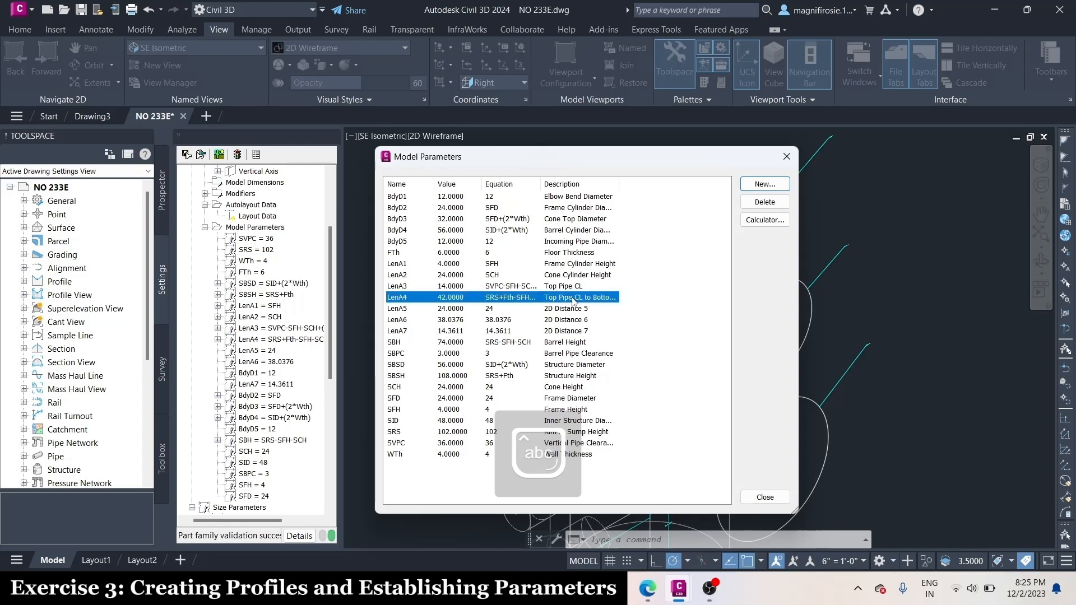
double_click(572, 298)
key("Right")
key("BackSpace")
key("Caps_Lock")
type("L")
key("Caps_Lock")
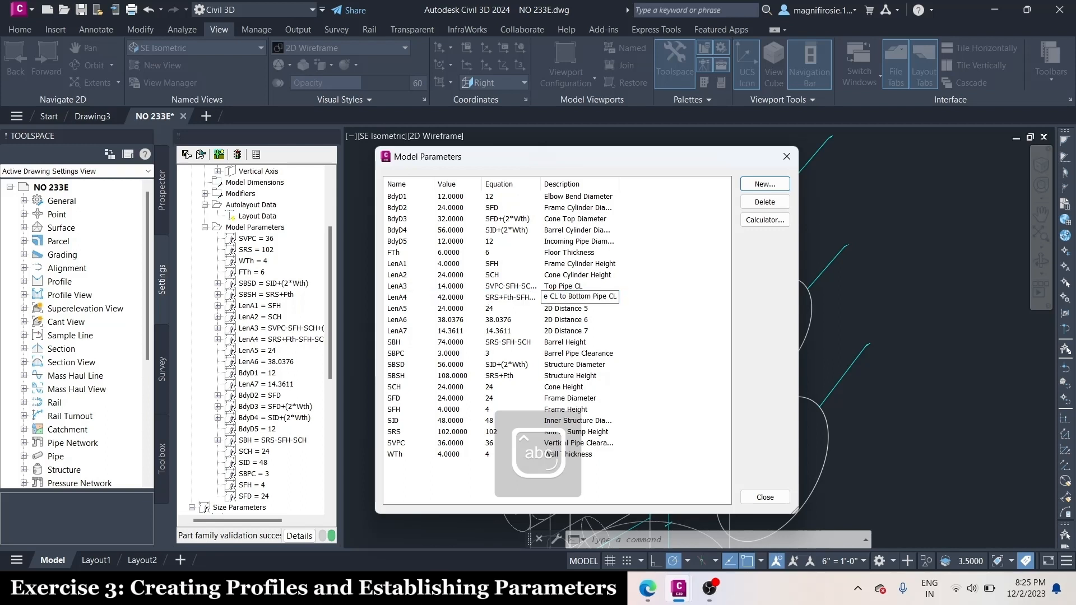
Change the LenA5 description to "Bottom Pipe CL to Struct Bottom"
left_click(491, 310)
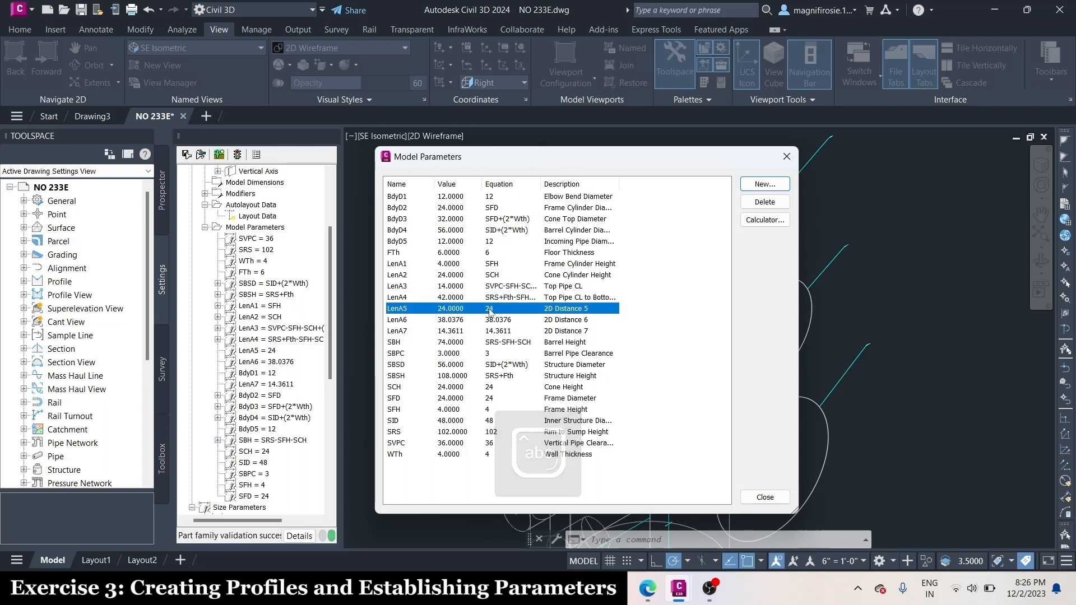
double_click(489, 309)
double_click(581, 309)
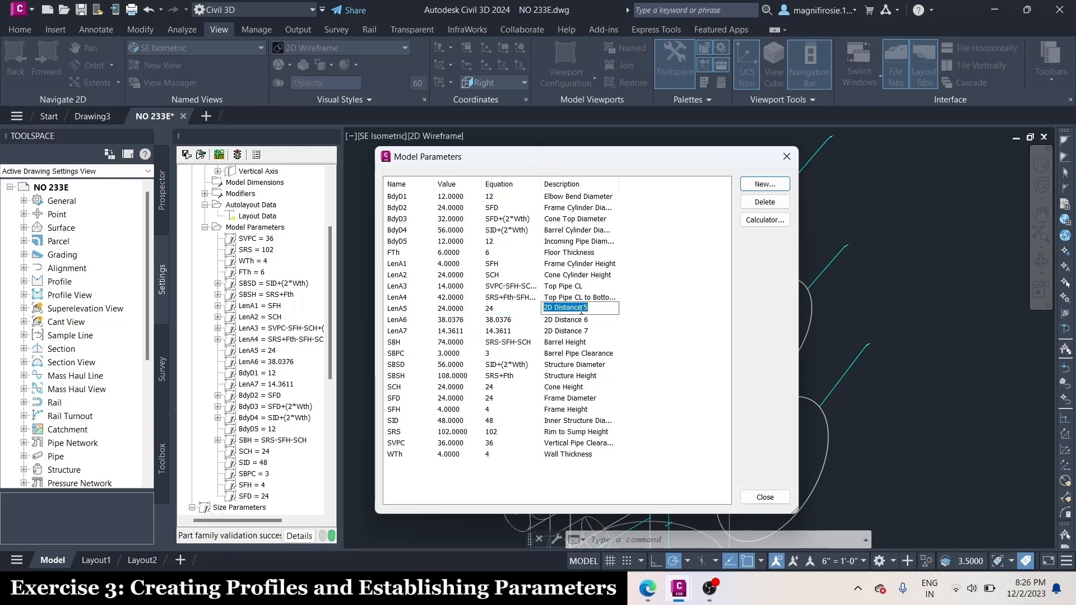
key("Caps_Lock")
type("B")
key("Caps_Lock")
type("otto")
type("P")
key("Caps_Lock")
type("ipe")
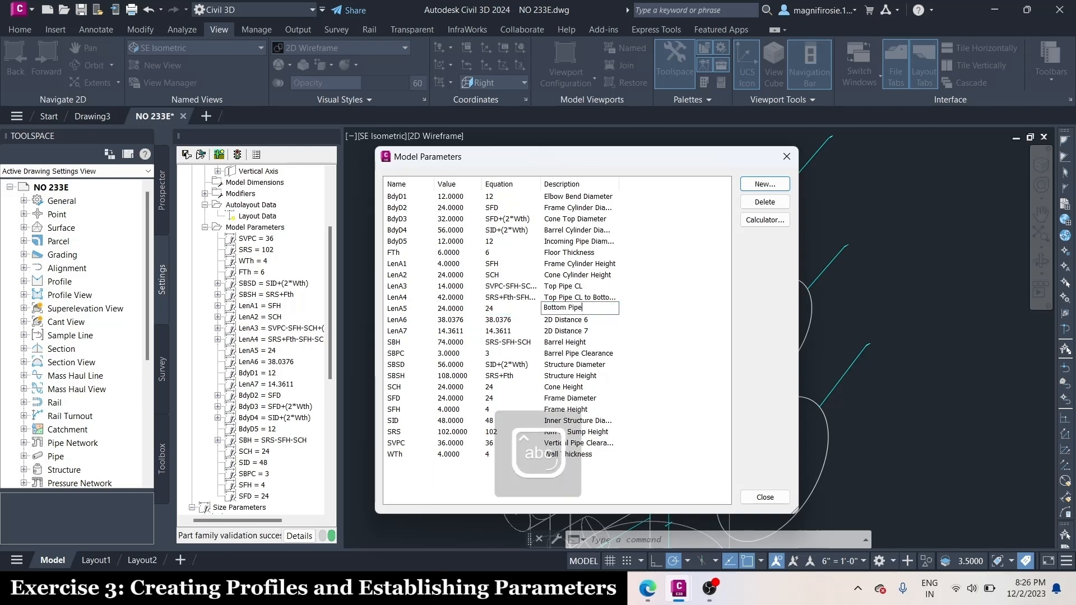
type(" CL to Struct Bottom")
Set the LenA6 equation to (SID/2)+Wth+(BdyD5/2+2)
left_click(505, 319)
key("Caps_Lock")
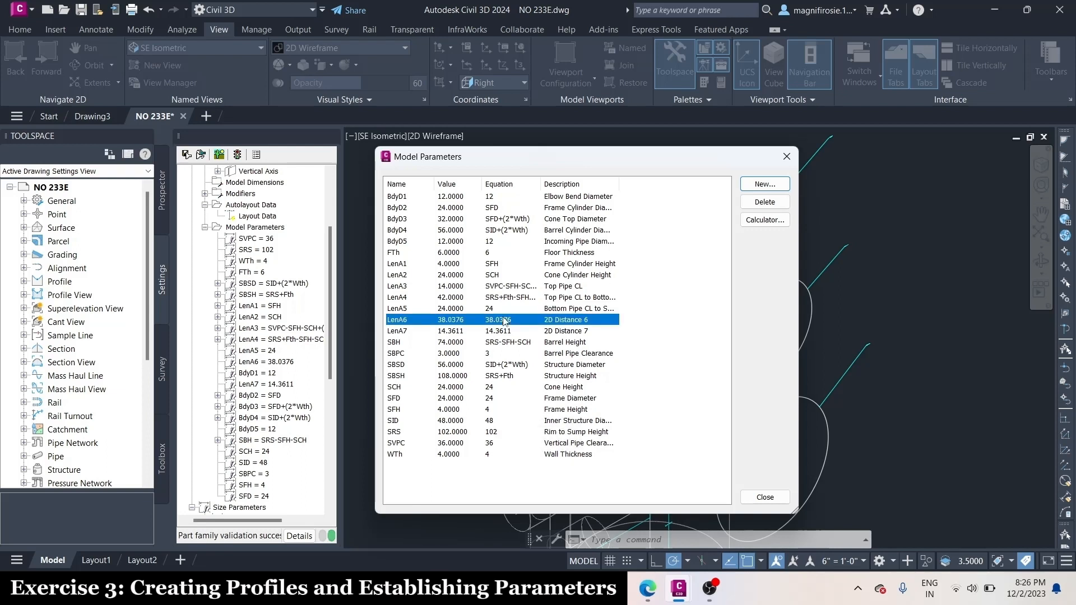
left_click(504, 318)
type("SID")
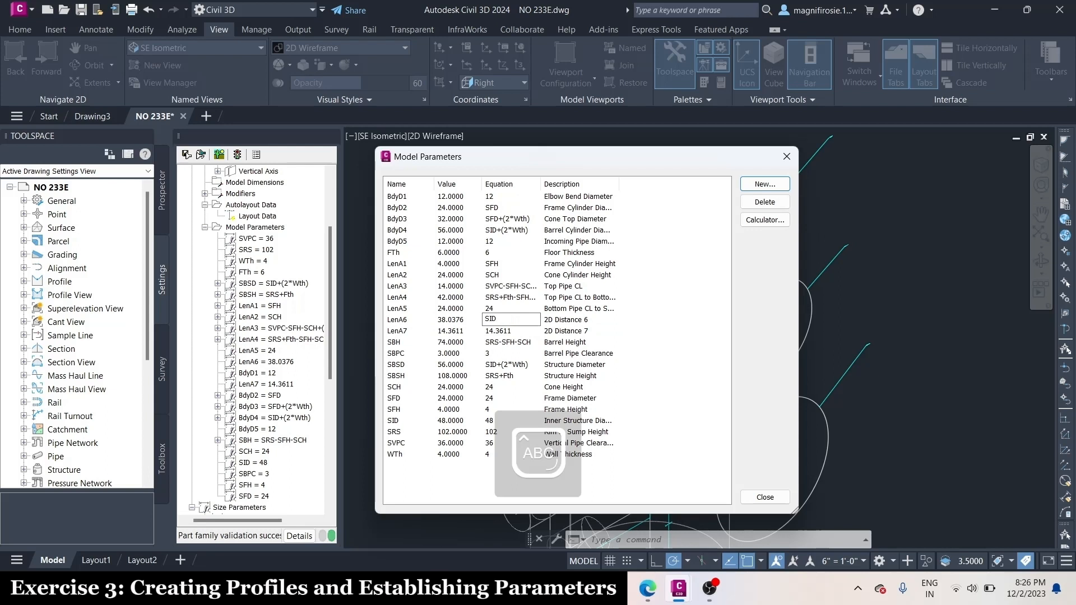
key("BackSpace")
key("BackSpace")
key("BackSpace")
type("(")
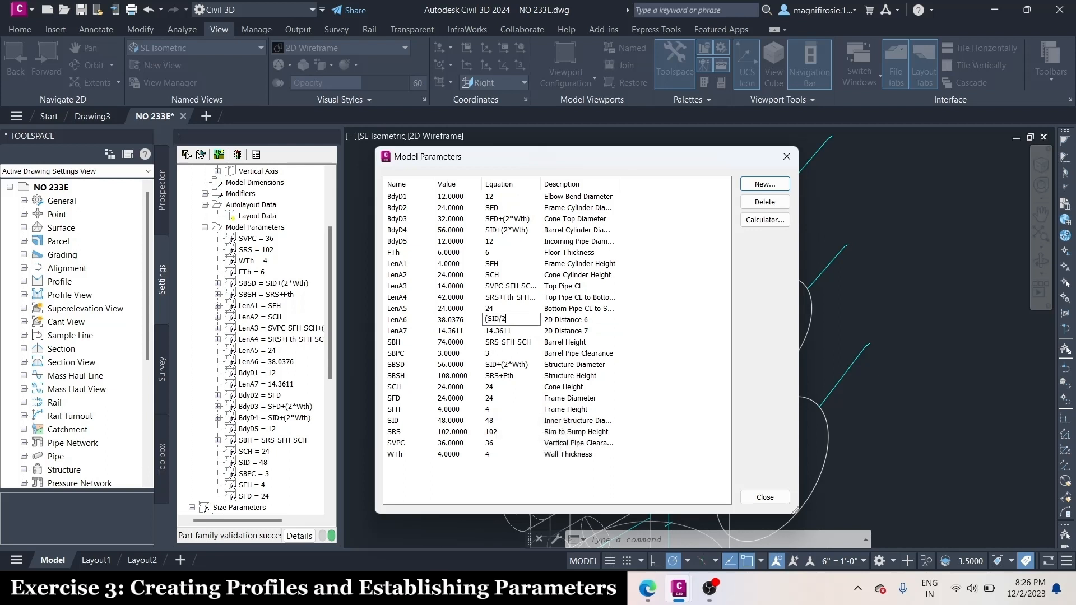
type("SID/2)+W")
key("Caps_Lock")
type("t")
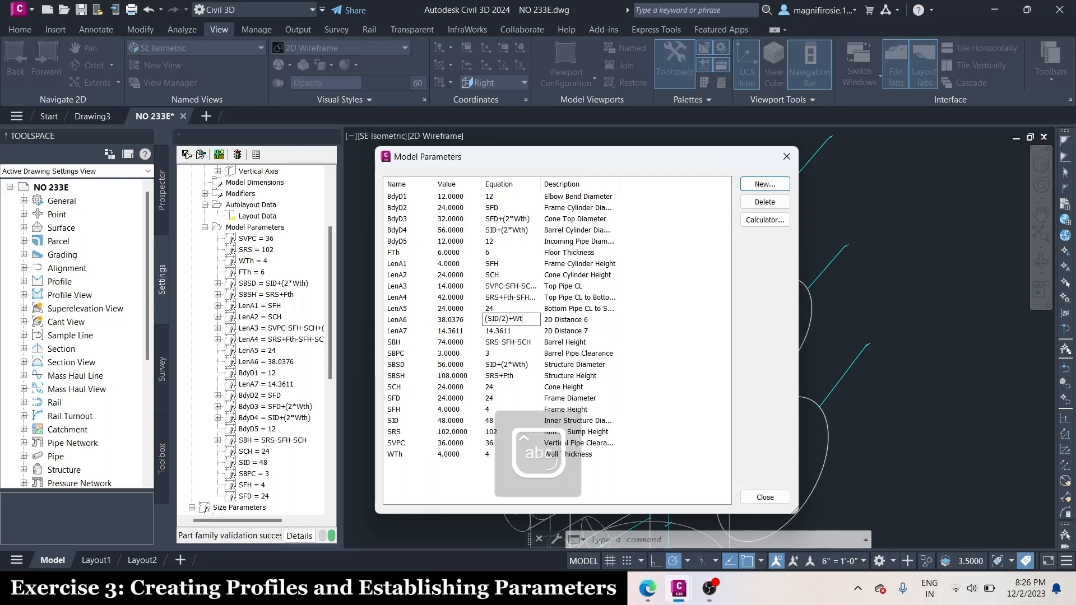
type("h+(Bdy")
key("Caps_Lock")
type("D5/2+2")
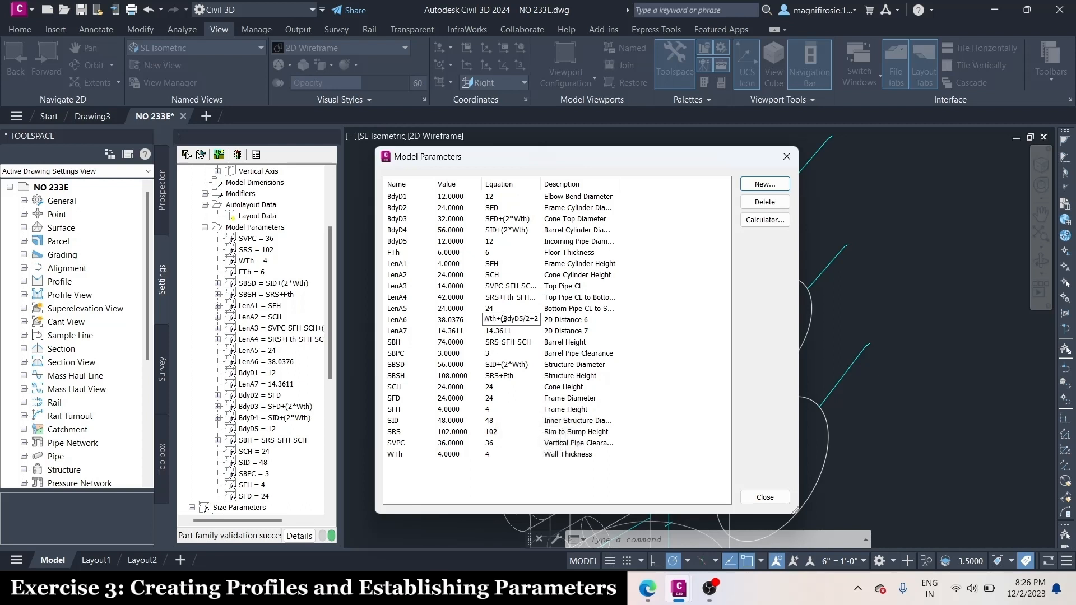
type(")")
key("Tab")
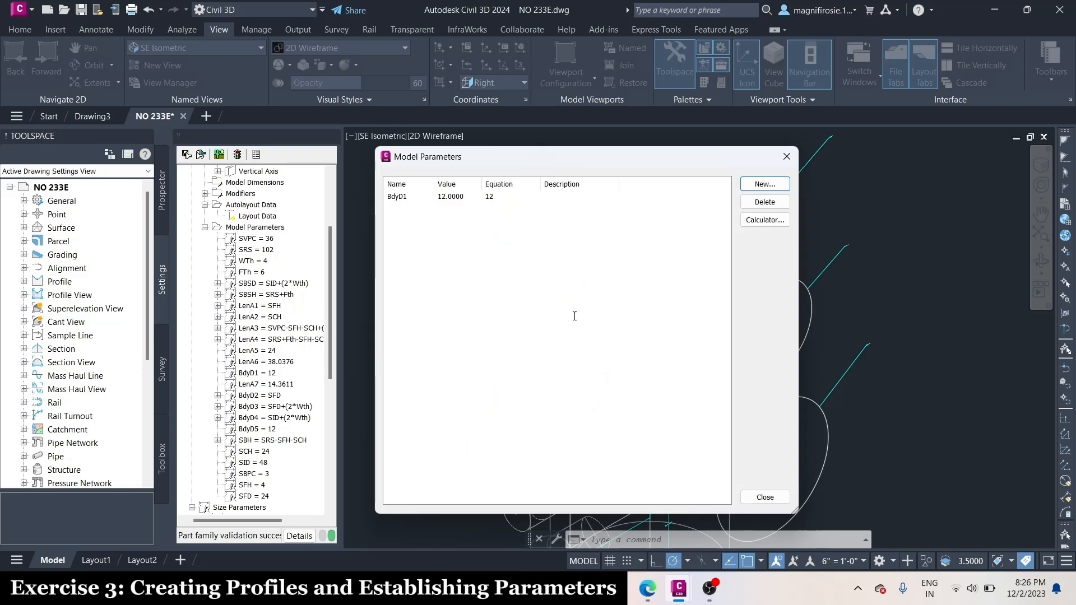
Change the LenA6 description to "CL Vert Pipe to Incoming Pipe" and close the model parameters
key("Caps_Lock")
type("CL ")
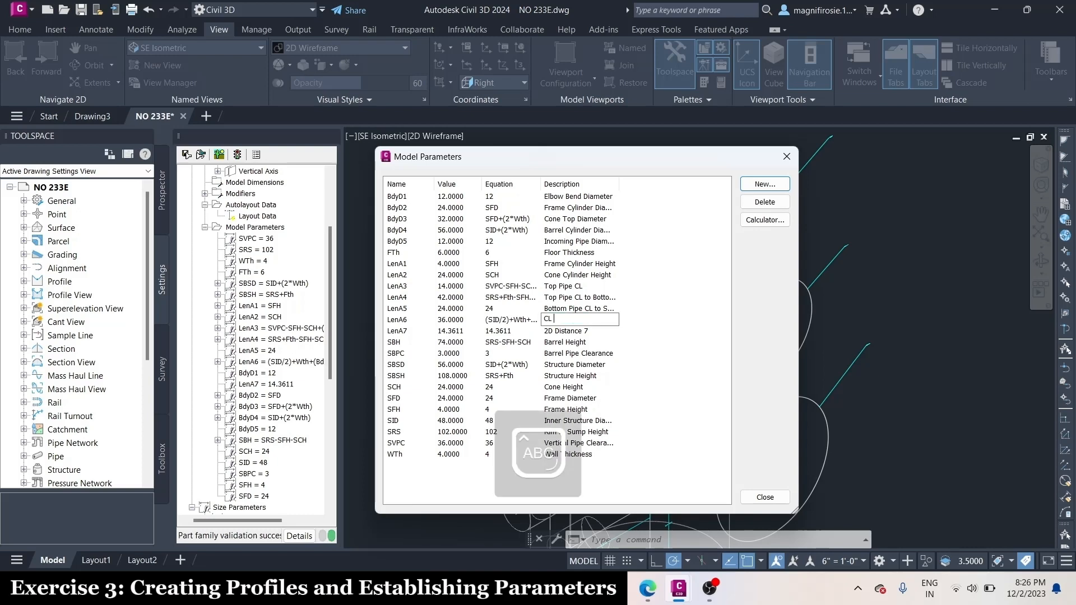
type("V")
key("Caps_Lock")
type("ert ")
type("Pipe")
type(" to Incoming Pipe")
left_click(586, 331)
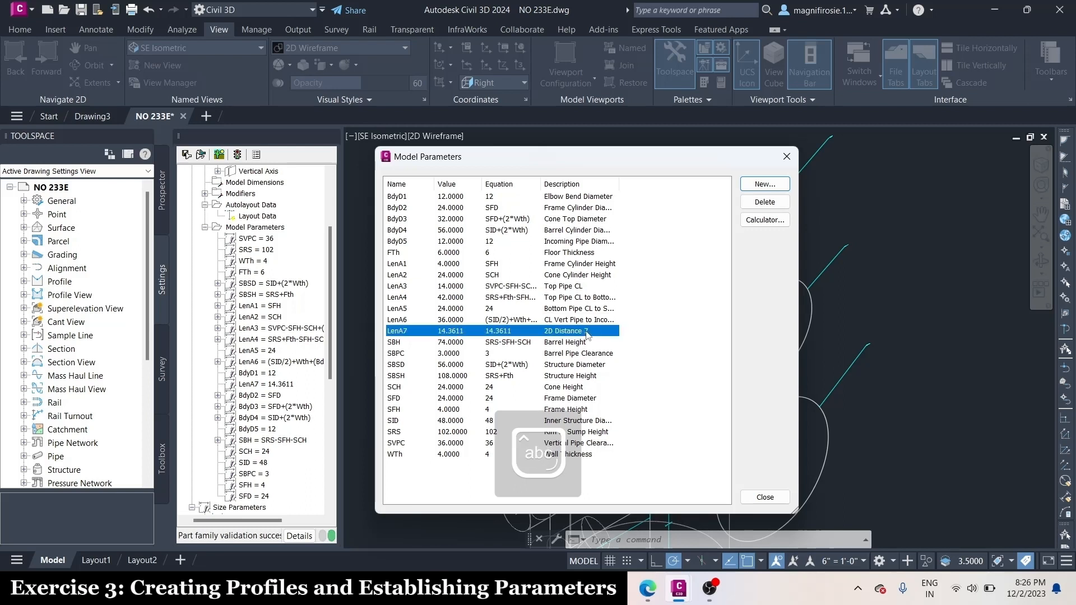
left_click(765, 497)
Hide the Frame Cylinder, Cone Top, Barrel Cylinder and Drop Pipe Diameter profiles of the Vertical Axis work plane
scroll(758, 280, "down", 2)
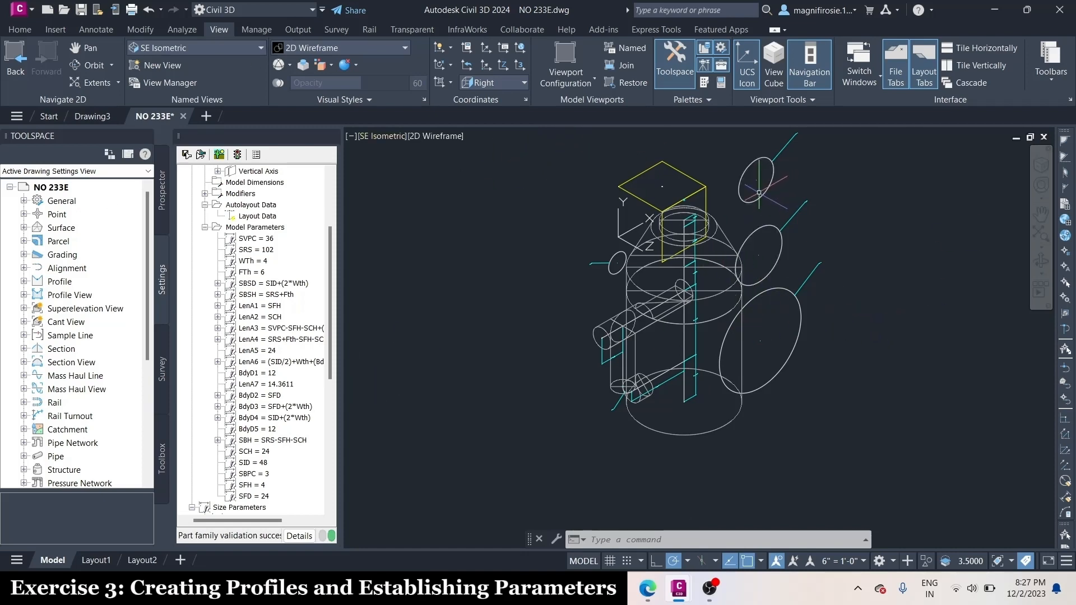
scroll(245, 266, "up", 3)
left_click(205, 327)
left_click(192, 340)
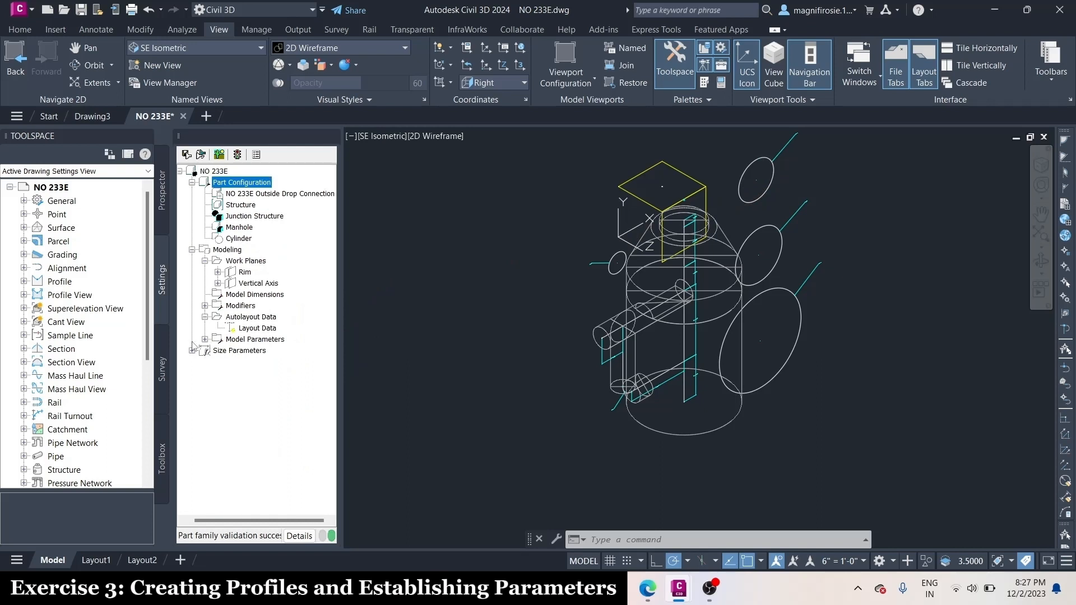
left_click(218, 283)
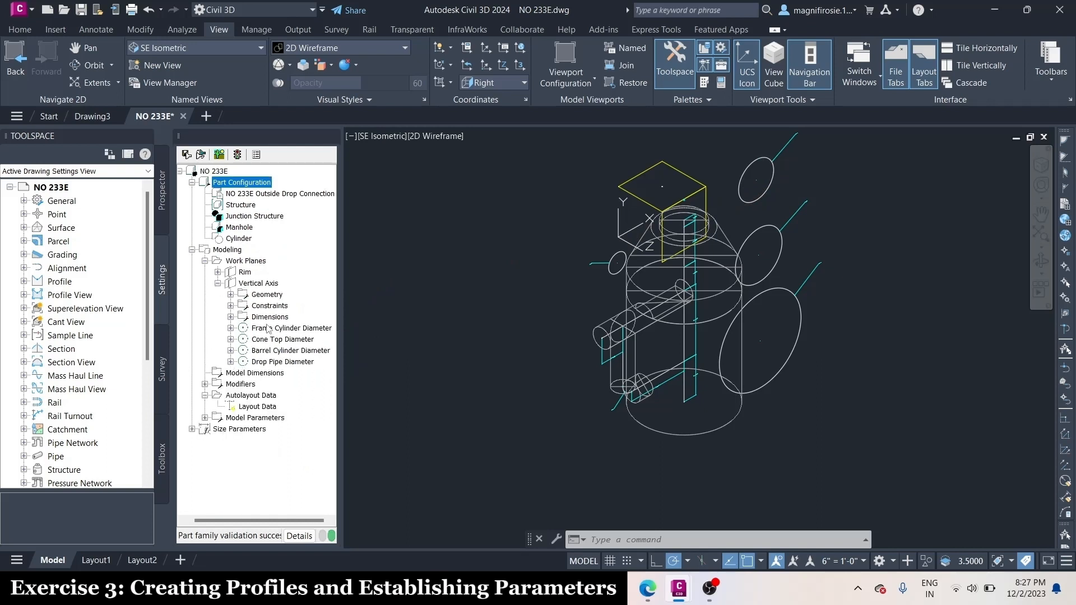
right_click(265, 327)
left_click(303, 338)
right_click(283, 339)
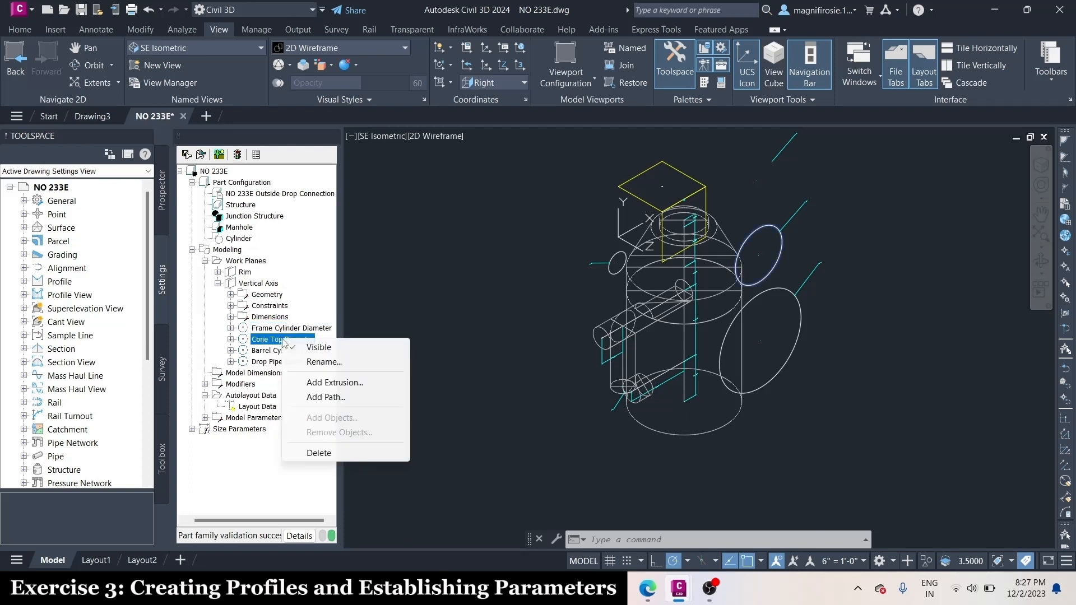
left_click(319, 347)
right_click(274, 351)
left_click(318, 360)
right_click(280, 362)
left_click(323, 374)
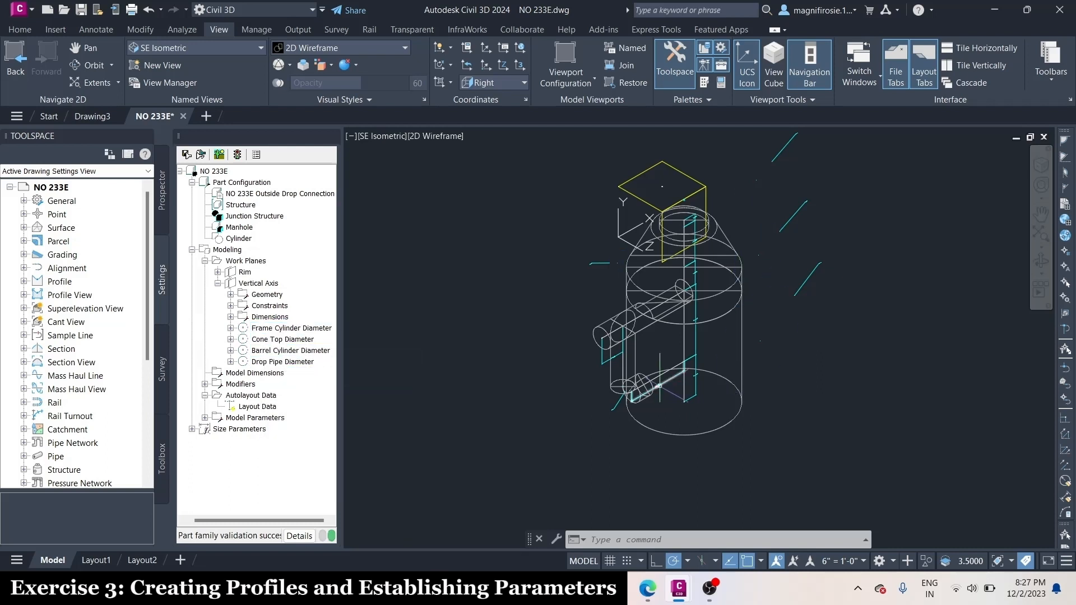
Hide the BdyD2, BdyD3, BdyD4 and BdyD5 diameter dimensions of the Vertical Axis work plane
left_click(230, 316)
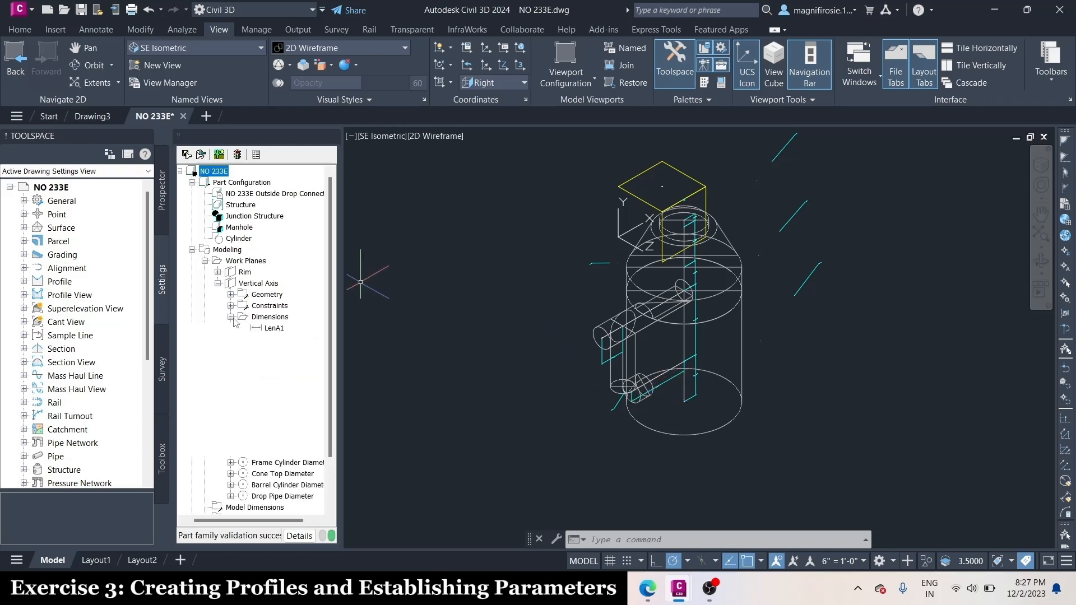
left_click(276, 418)
right_click(279, 419)
left_click(307, 426)
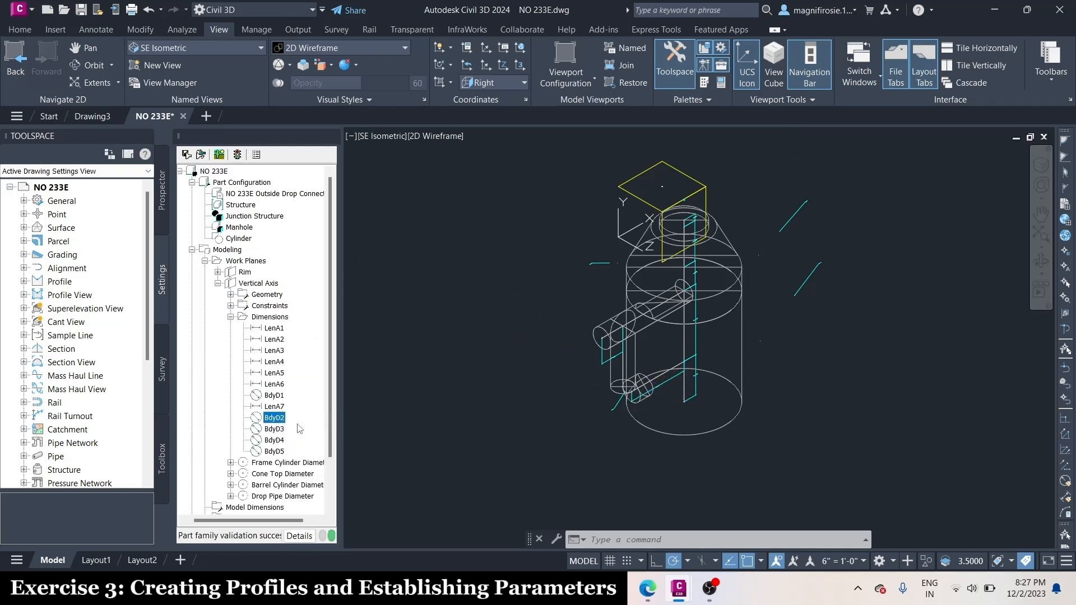
right_click(277, 431)
left_click(306, 440)
right_click(283, 448)
left_click(298, 455)
right_click(279, 441)
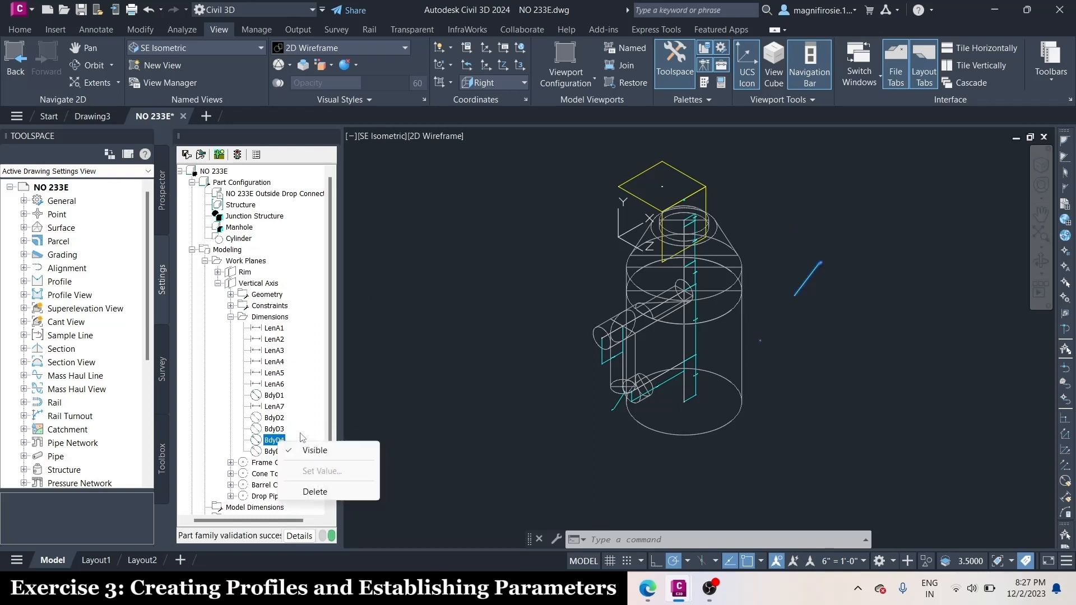
left_click(307, 449)
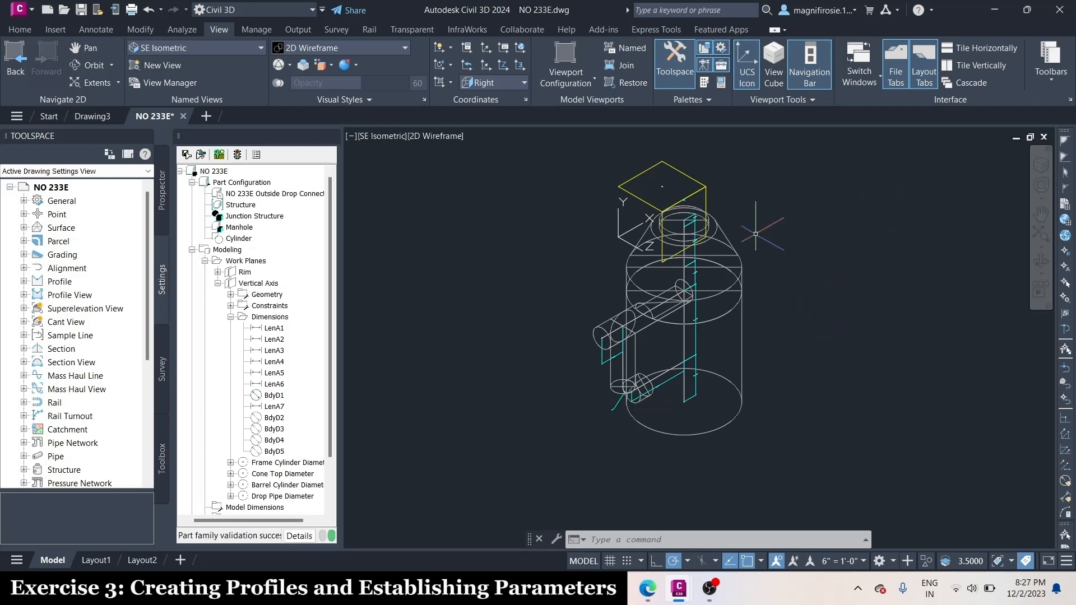
left_click(231, 317)
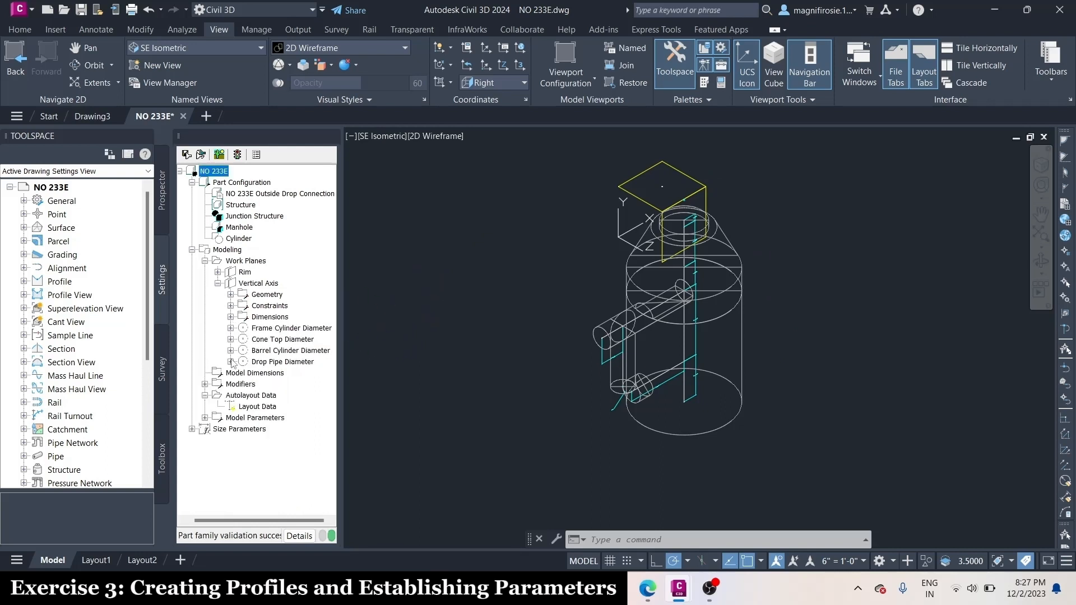
Make the Frame Cylinder, Cone Top, Barrel Cylinder and Drop Pipe Diameter profiles visible again
right_click(252, 331)
left_click(277, 341)
right_click(276, 342)
left_click(303, 350)
right_click(291, 350)
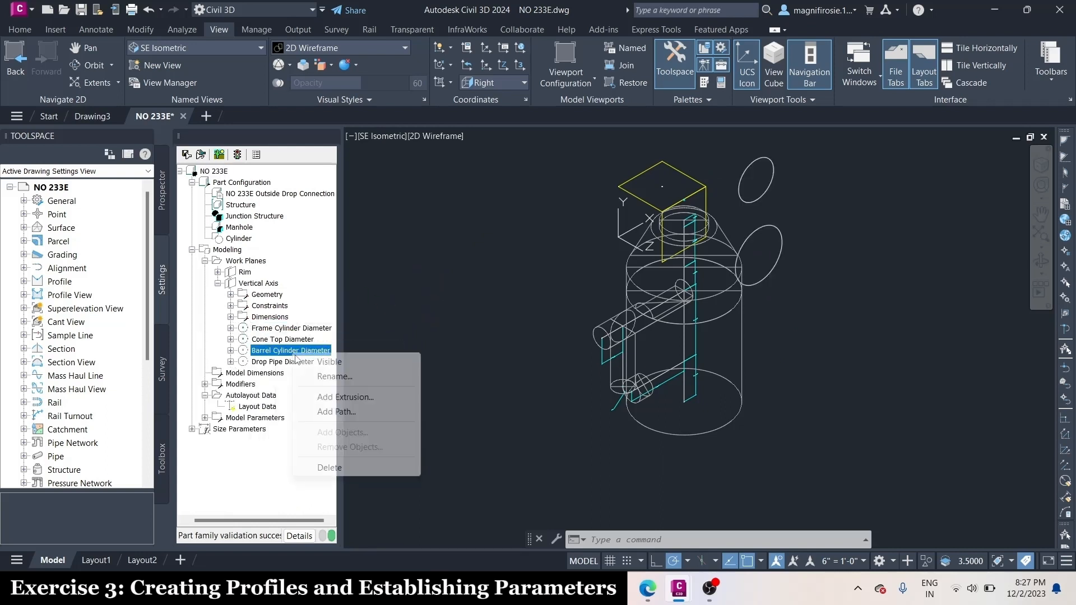
left_click(314, 359)
right_click(308, 363)
left_click(345, 371)
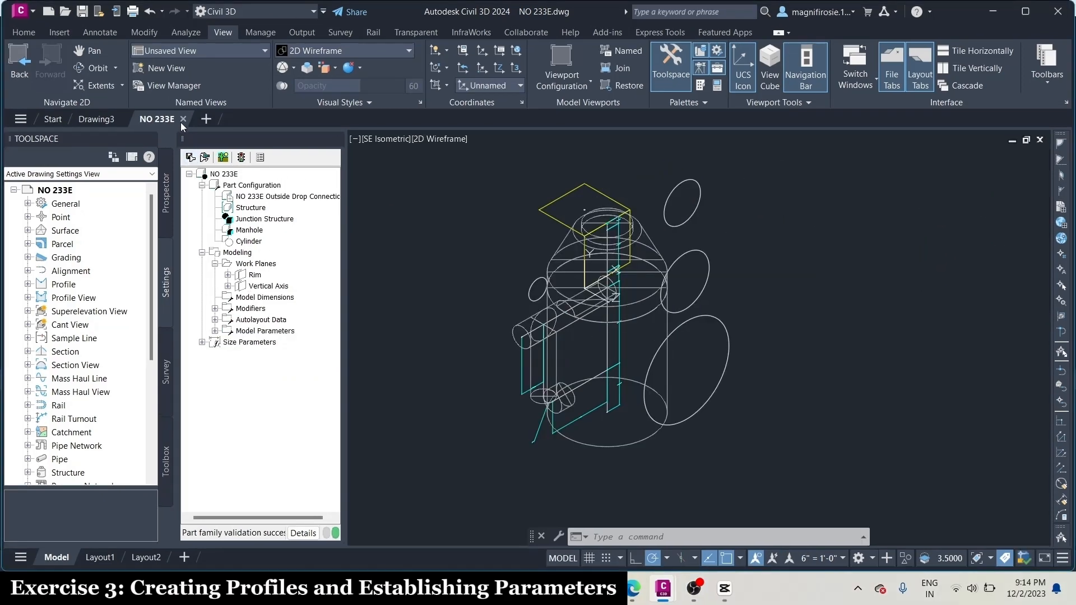
Close the NO 233E drawing and reopen NO 233E Outside Drop Connection from the Custom 5 structure catalog chapter in Part Builder
mouse_move(183, 119)
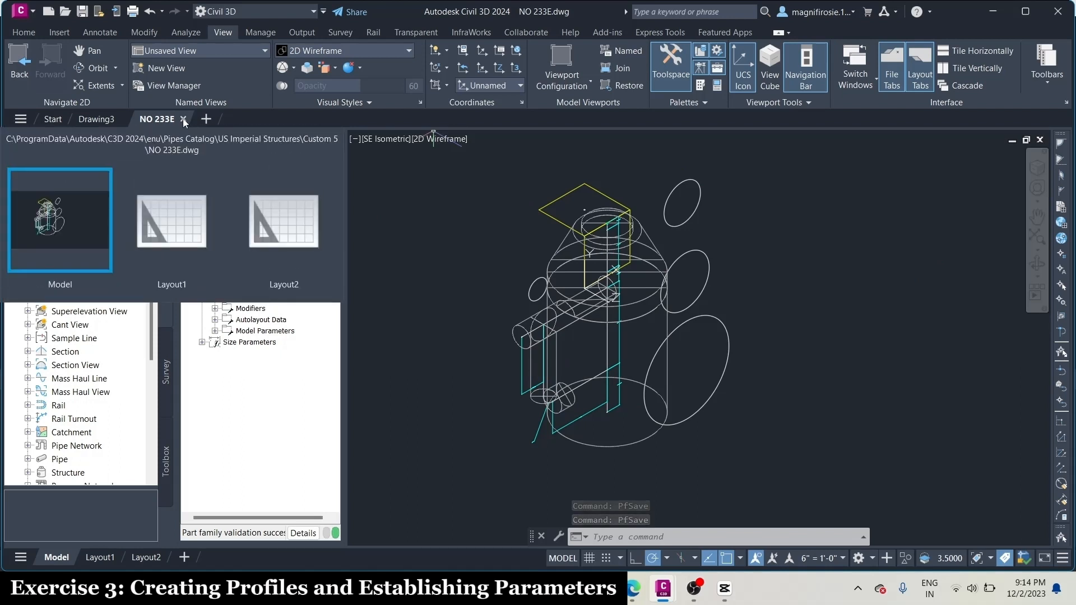
left_click(184, 119)
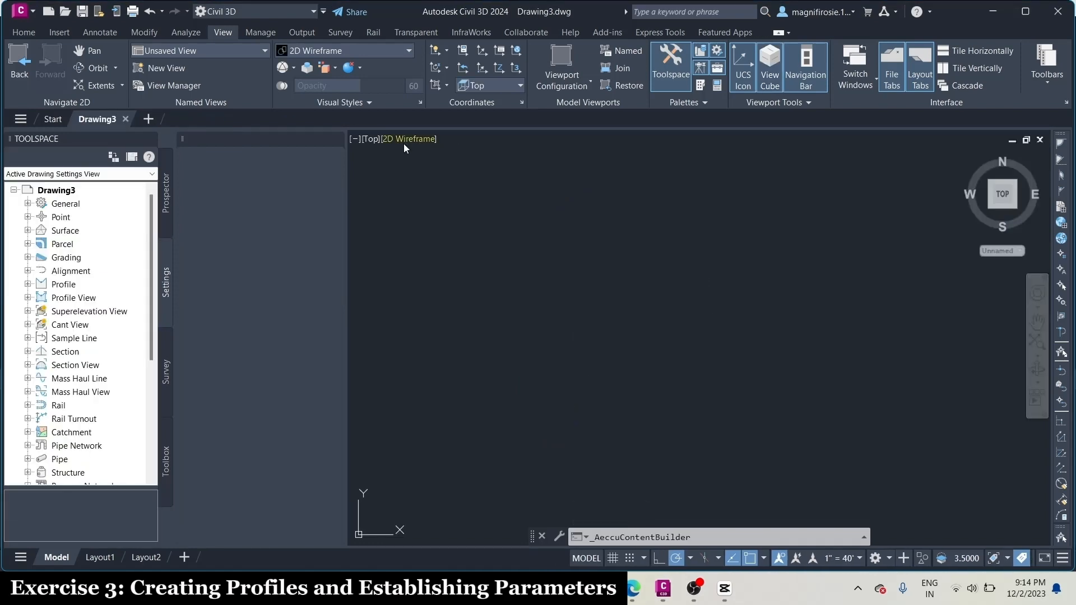
left_click(24, 31)
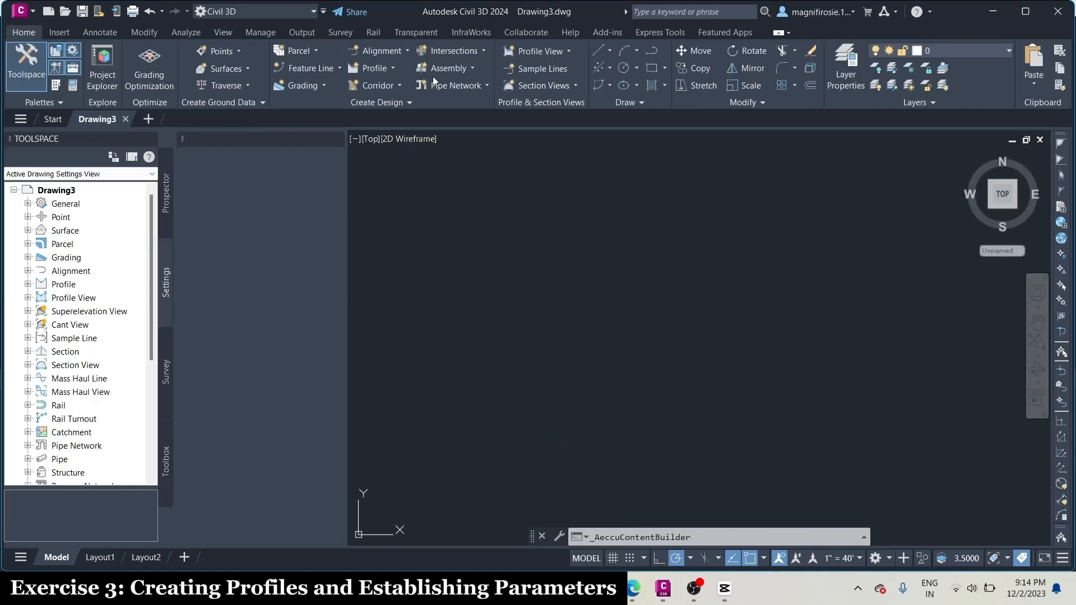
left_click(427, 101)
left_click(460, 171)
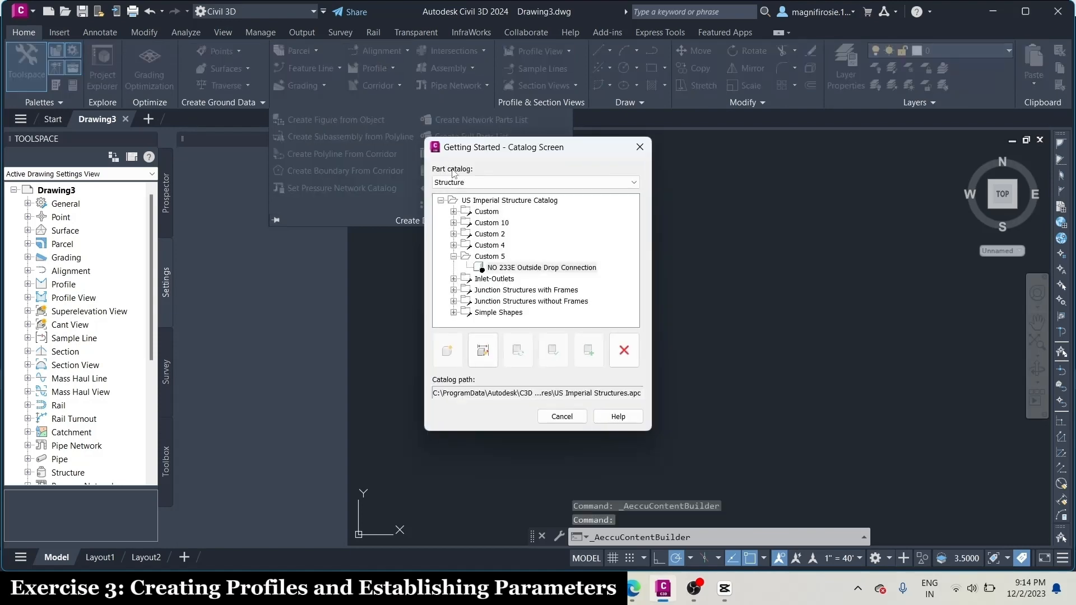
left_click(541, 269)
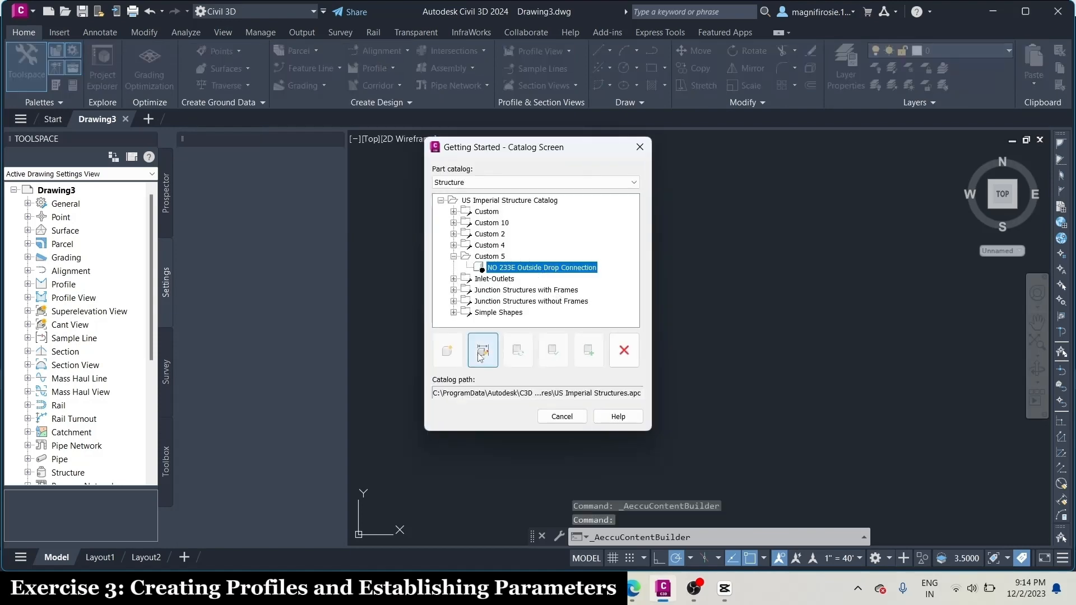
left_click(483, 351)
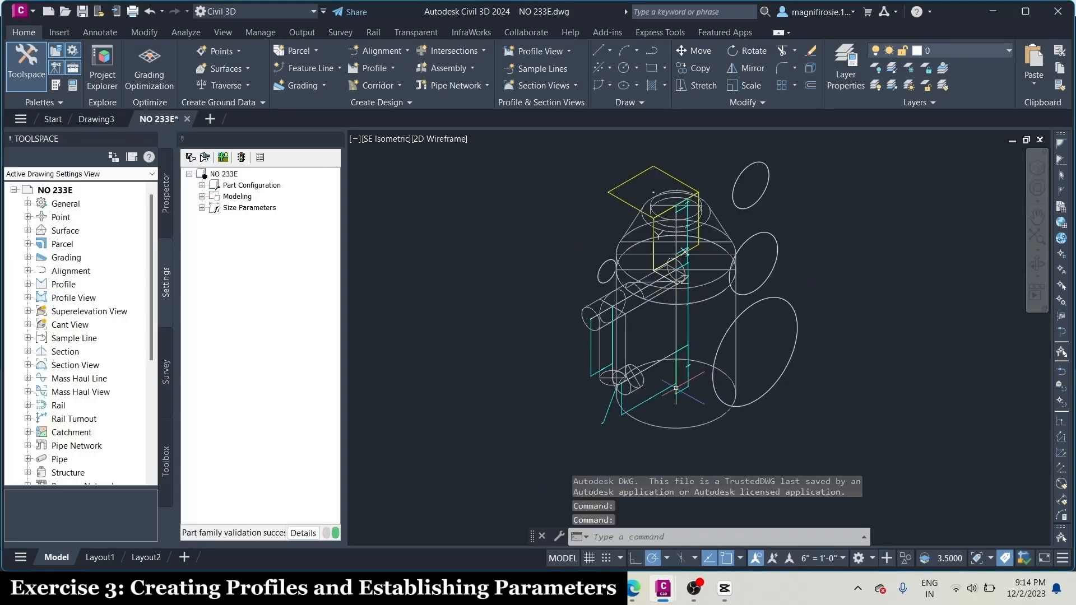
Open the size parameter configuration of the NO 233E part for editing
left_click(202, 208)
left_click(201, 197)
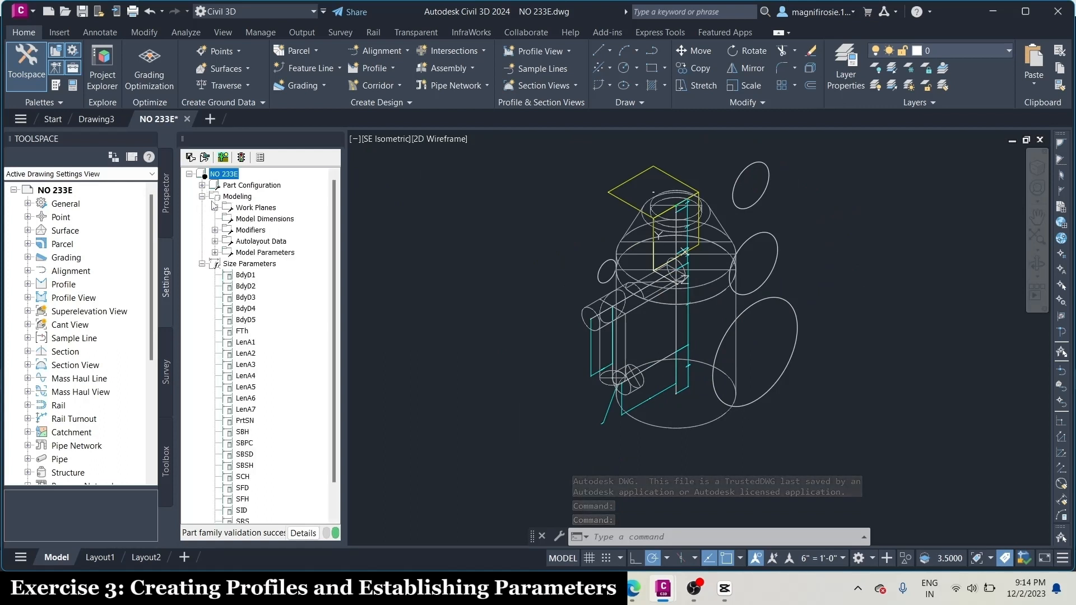
left_click(215, 253)
left_click(257, 230)
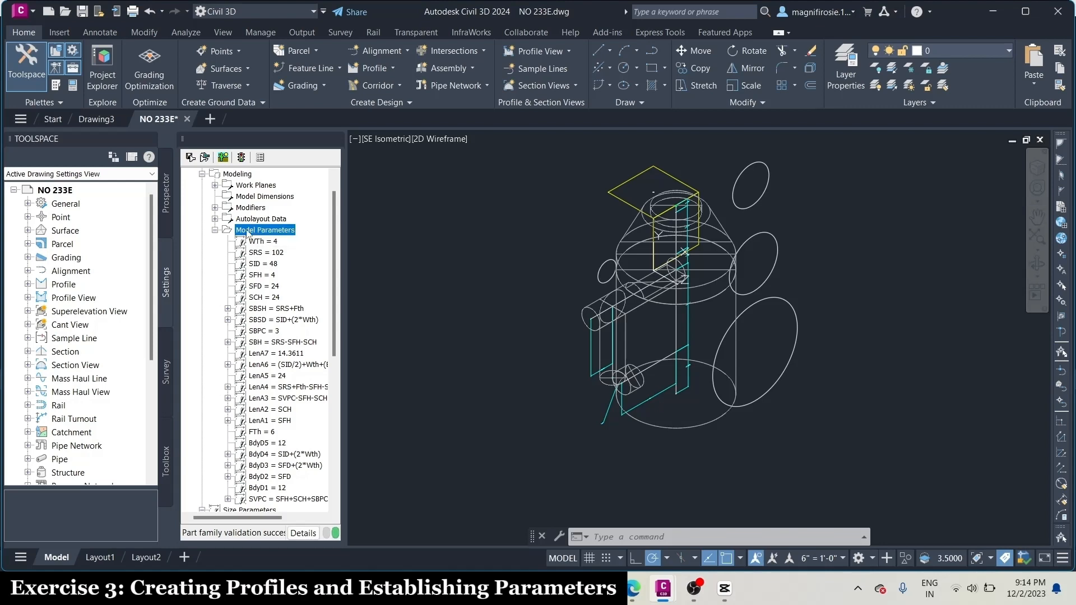
scroll(248, 233, "down", 2)
left_click(258, 411)
right_click(259, 412)
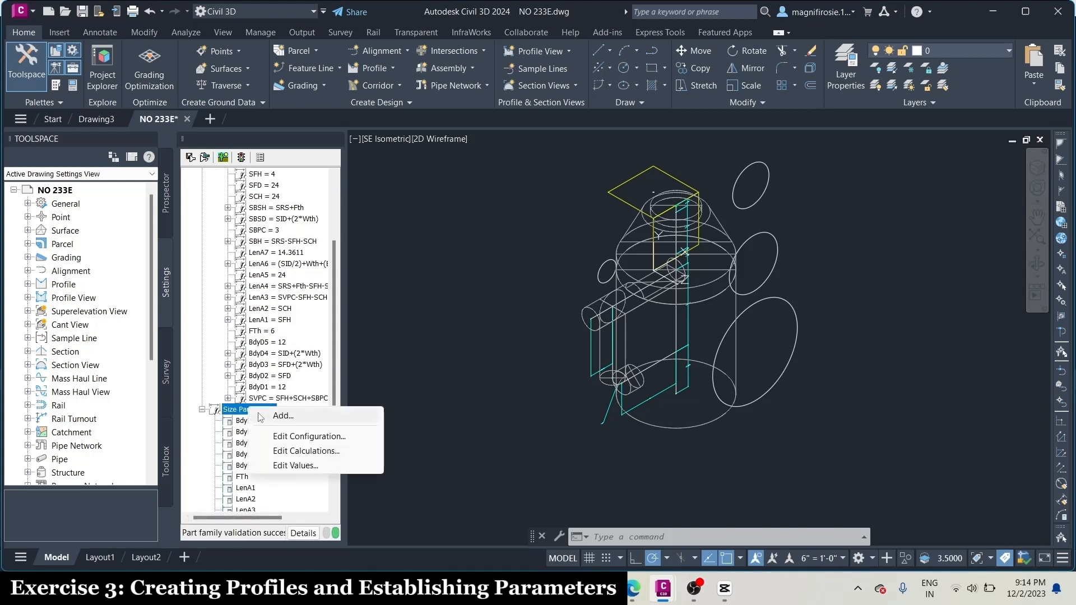
left_click(286, 437)
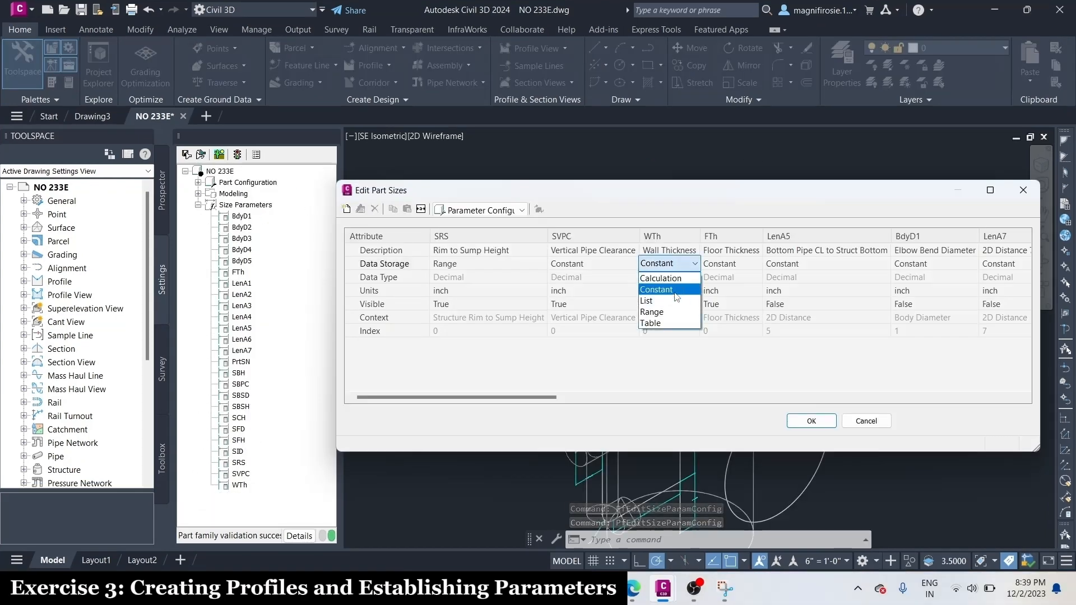
Set the data storage of Wall Thickness (WTh) and Floor Thickness (FTh) to List
left_click(667, 301)
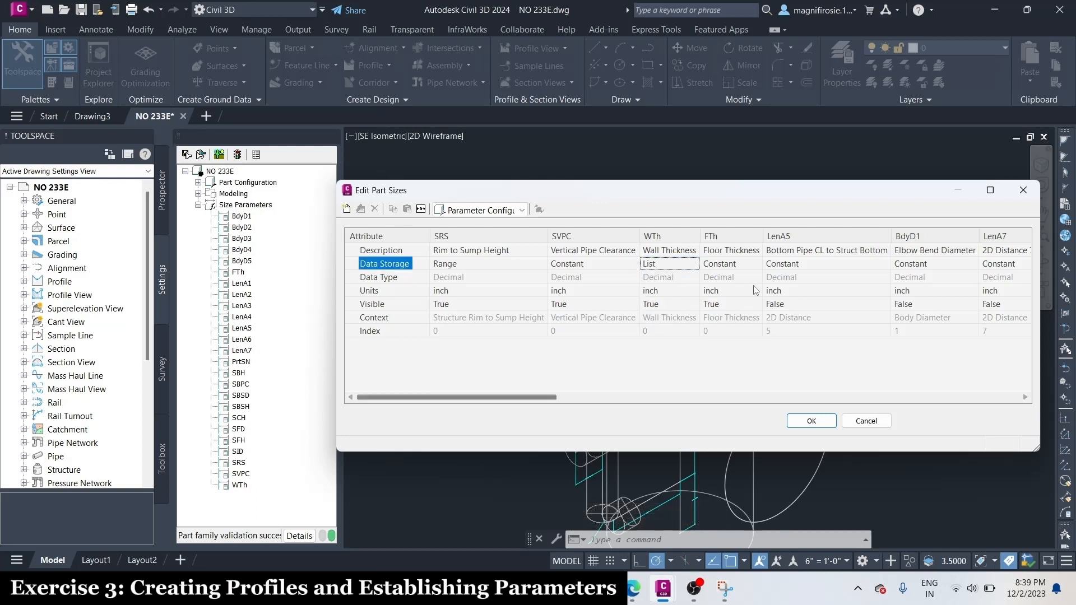
left_click(730, 263)
left_click(723, 297)
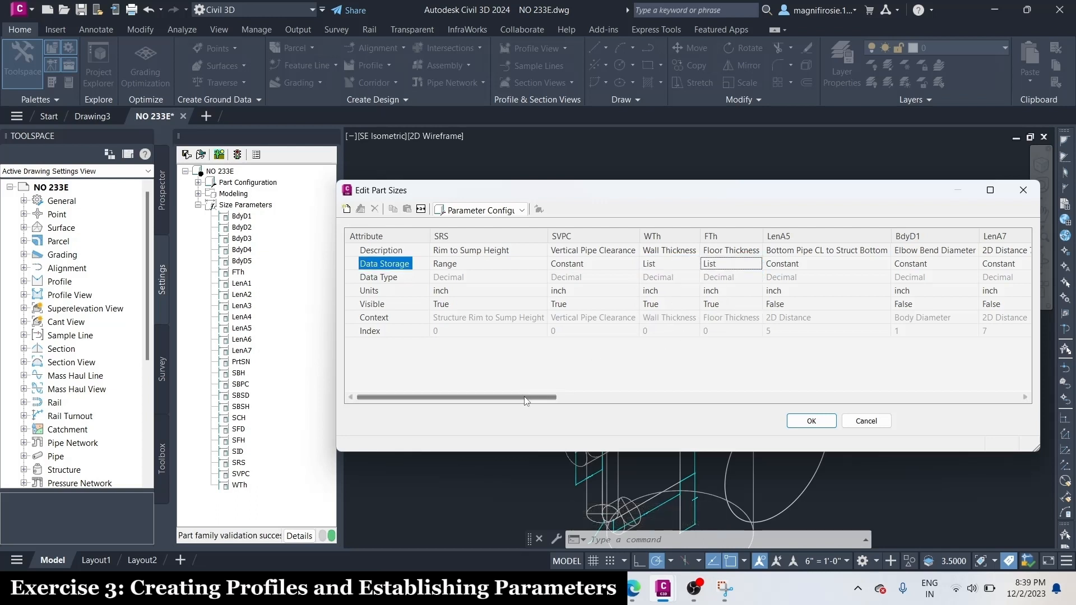
Set the data storage of Frame Height (SFH) and Frame Diameter (SFD) to List
left_click_drag(525, 398, 727, 398)
left_click(712, 268)
left_click(723, 298)
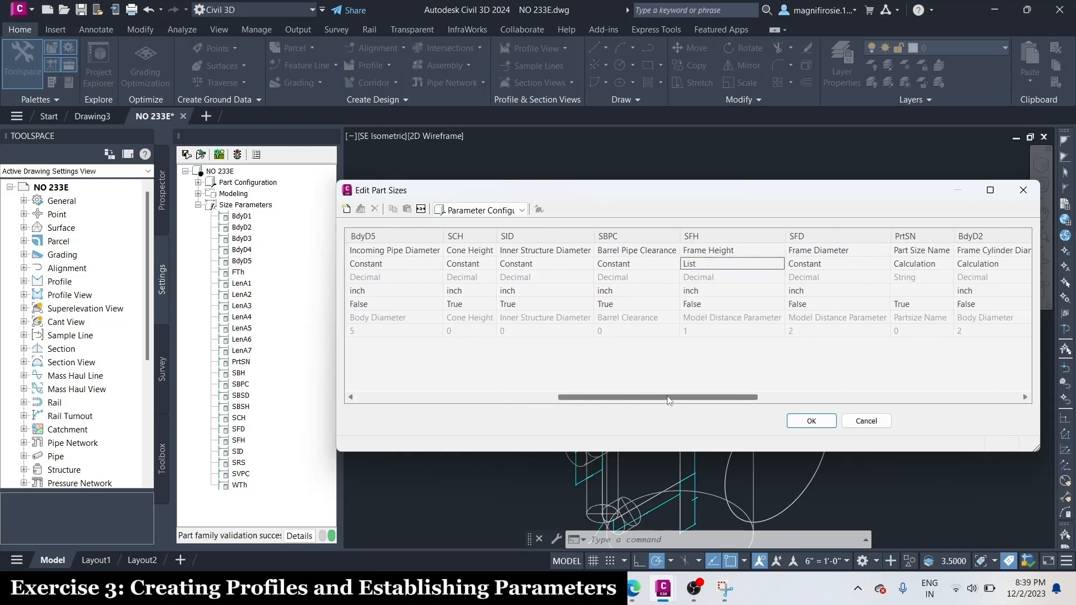
left_click(825, 263)
left_click(803, 304)
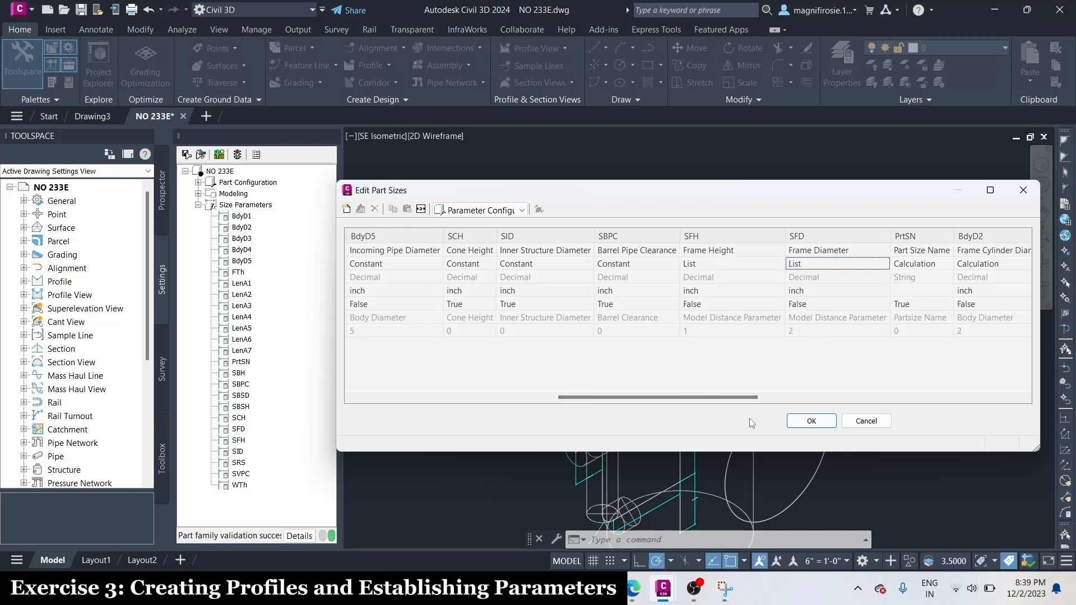
left_click_drag(675, 398, 1012, 391)
left_click(699, 597)
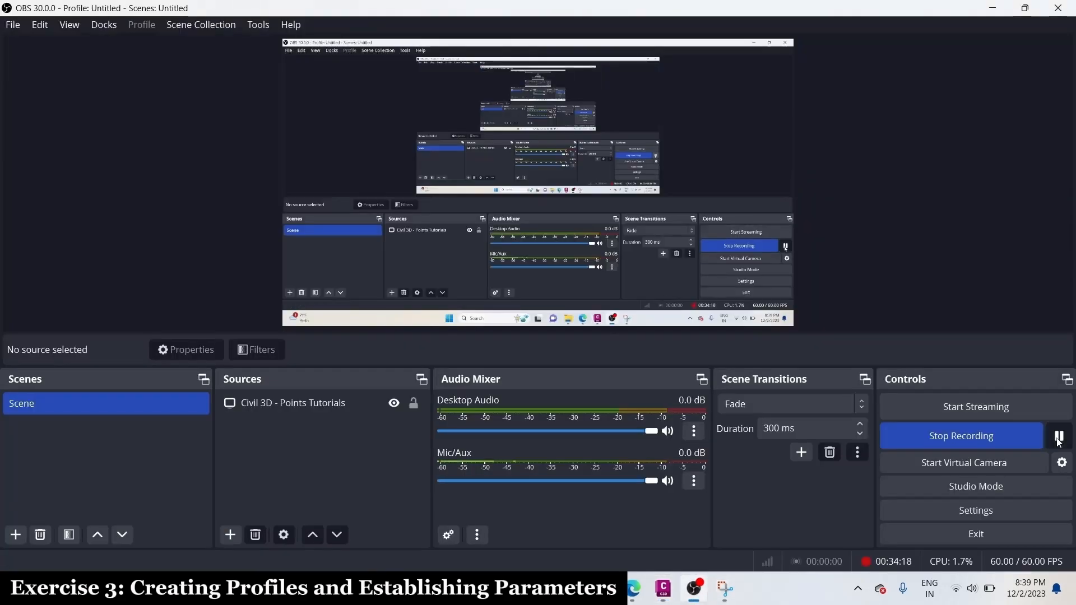
mouse_move(663, 589)
left_click(746, 523)
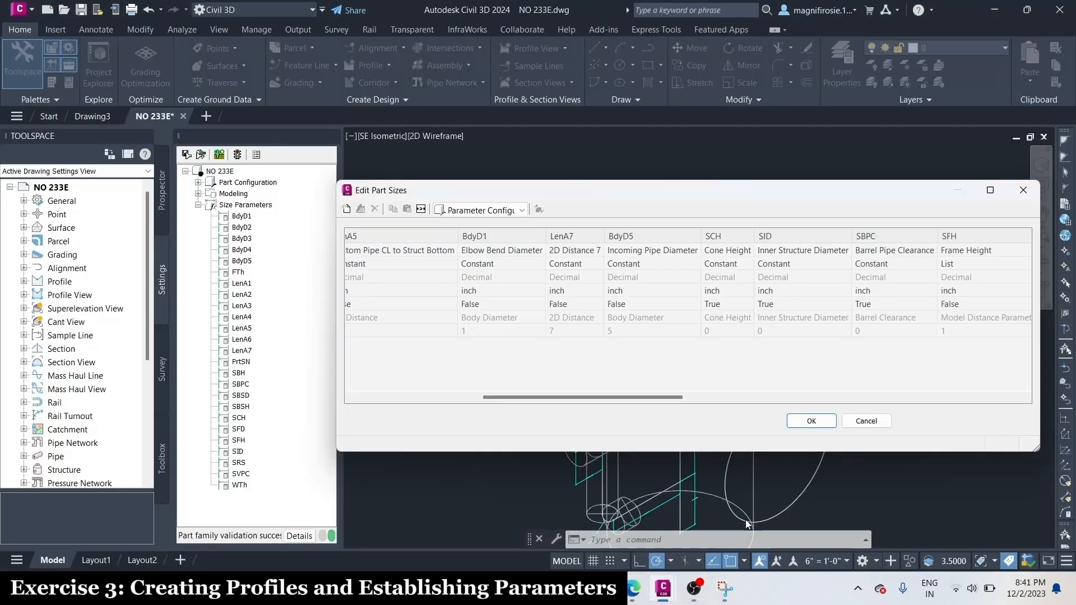
Set the data storage of Cone Height (SCH) and Inner Structure Diameter (SID) to List
left_click(737, 254)
left_click(746, 264)
left_click(730, 267)
left_click(731, 268)
left_click(749, 264)
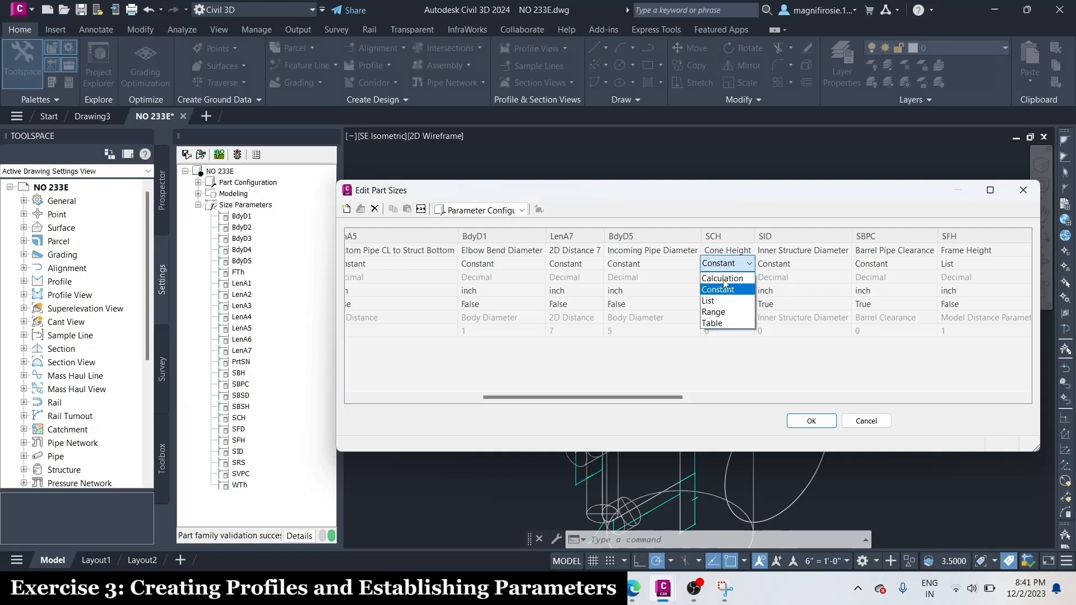
left_click(719, 302)
left_click(785, 267)
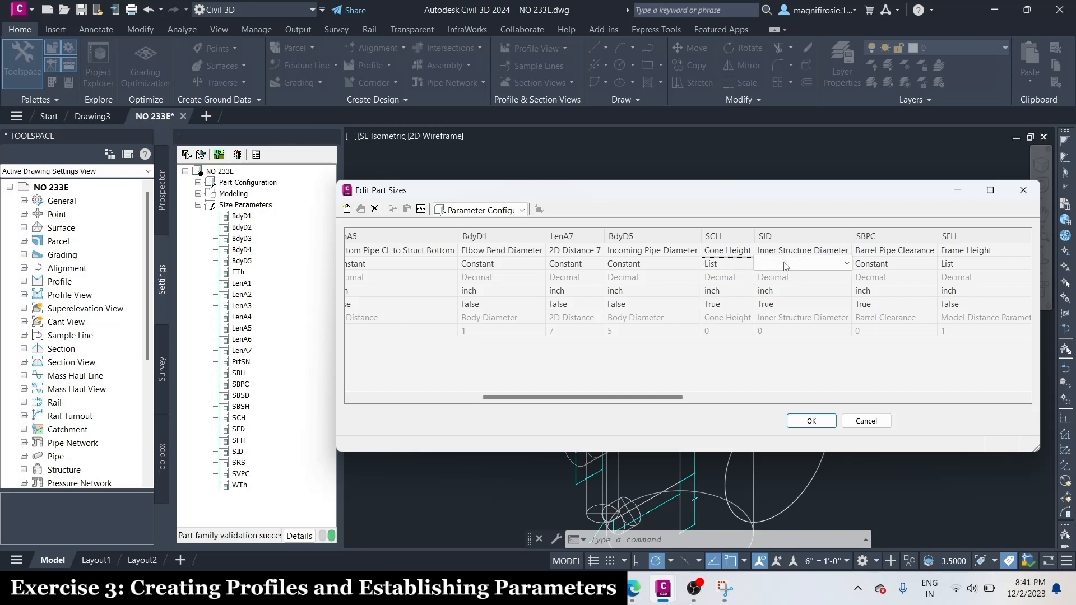
left_click(785, 265)
left_click(772, 301)
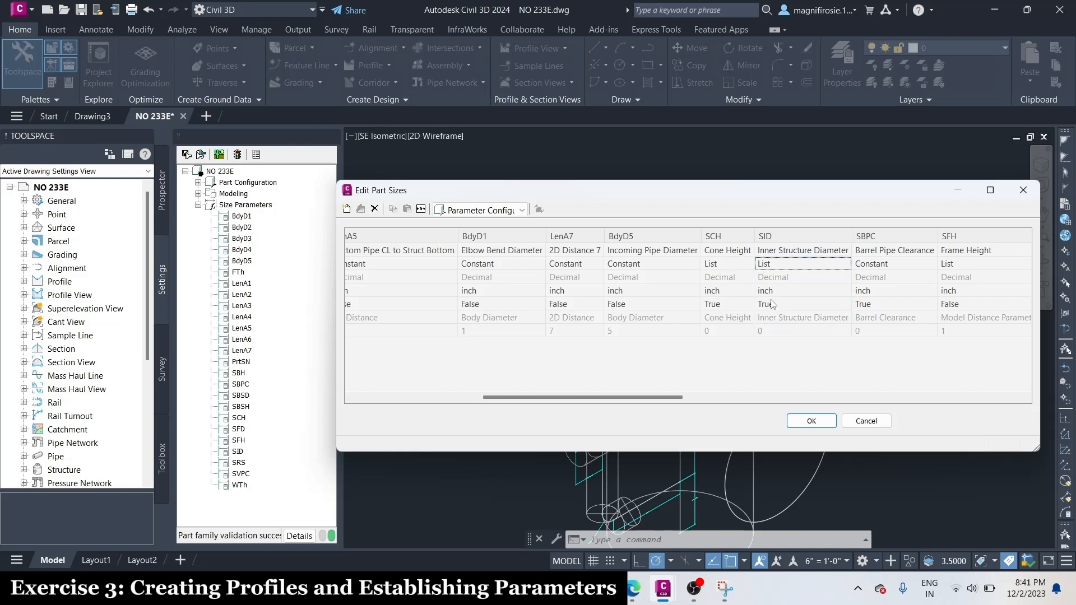
Switch the part sizes to their values and open the Wall Thickness (WTh) list for editing
left_click(481, 210)
left_click(463, 250)
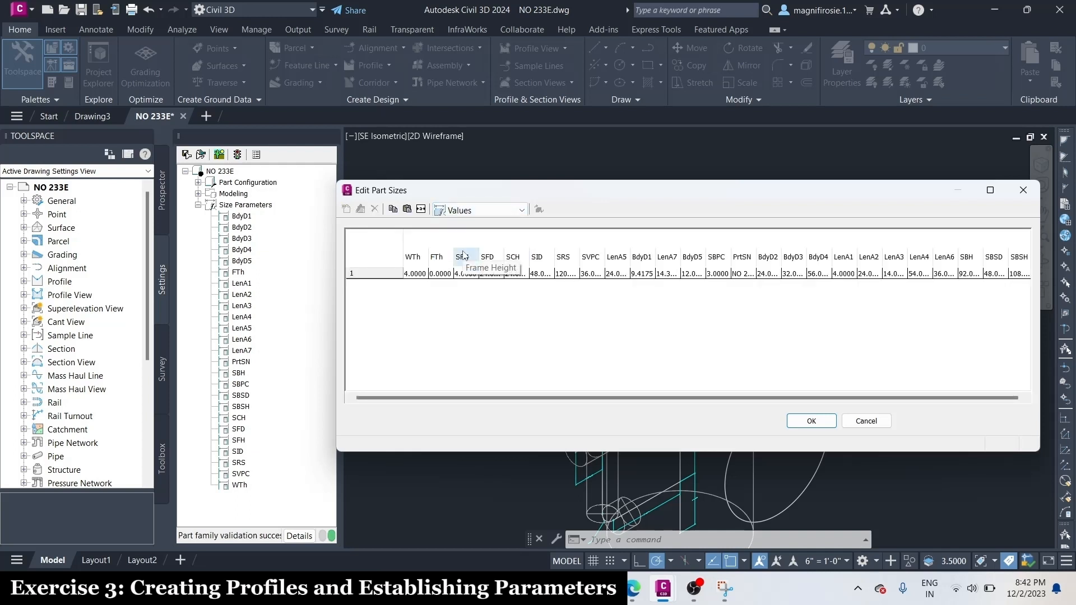
left_click(416, 274)
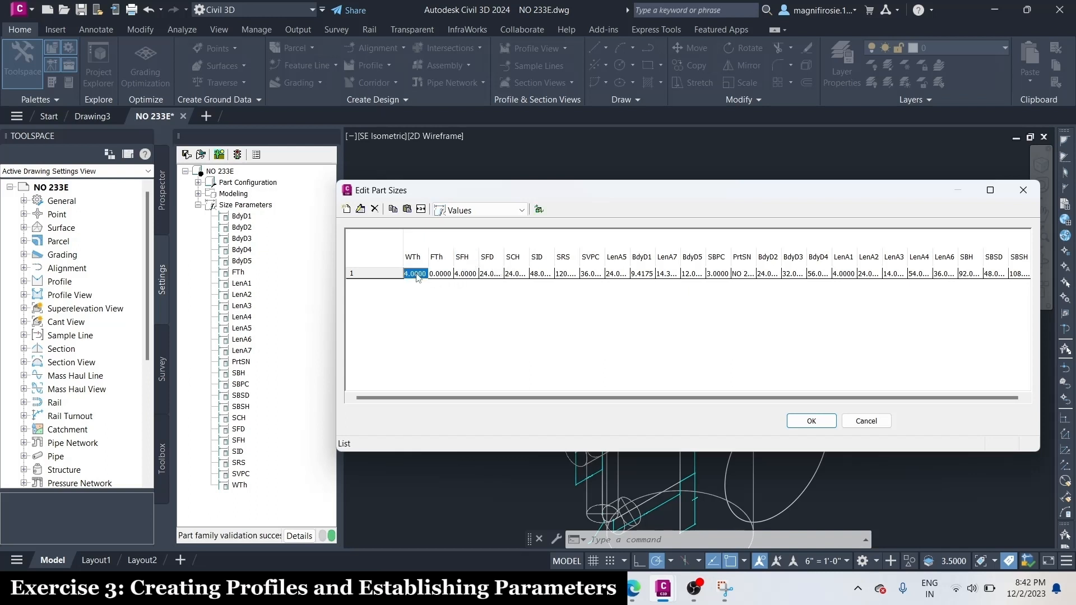
left_click(360, 209)
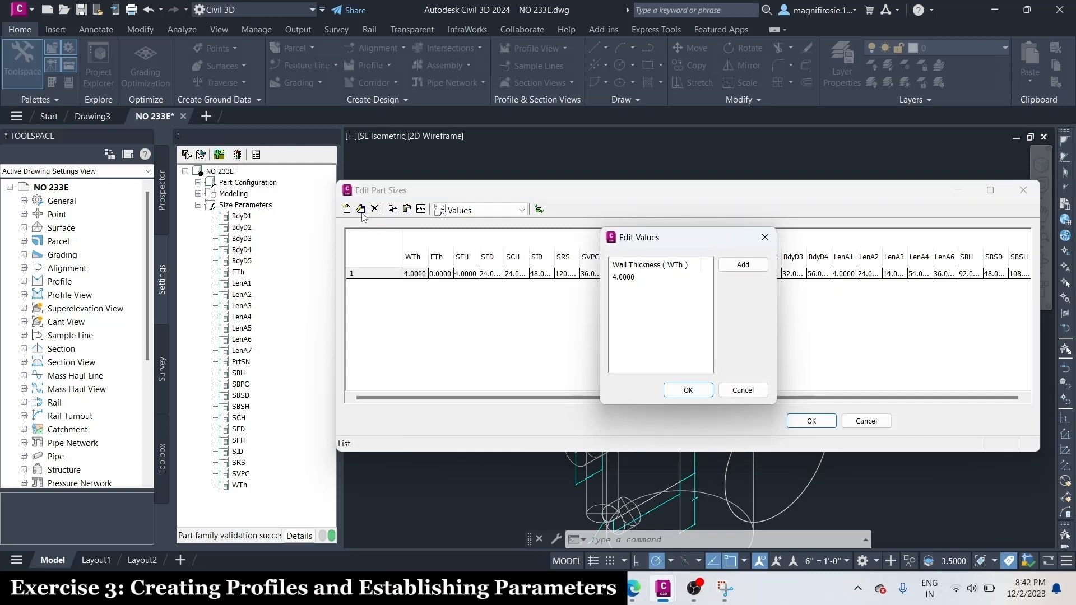
Add 6.0 to the Wall Thickness (WTh) list and select 4.0000 as its value
left_click(736, 267)
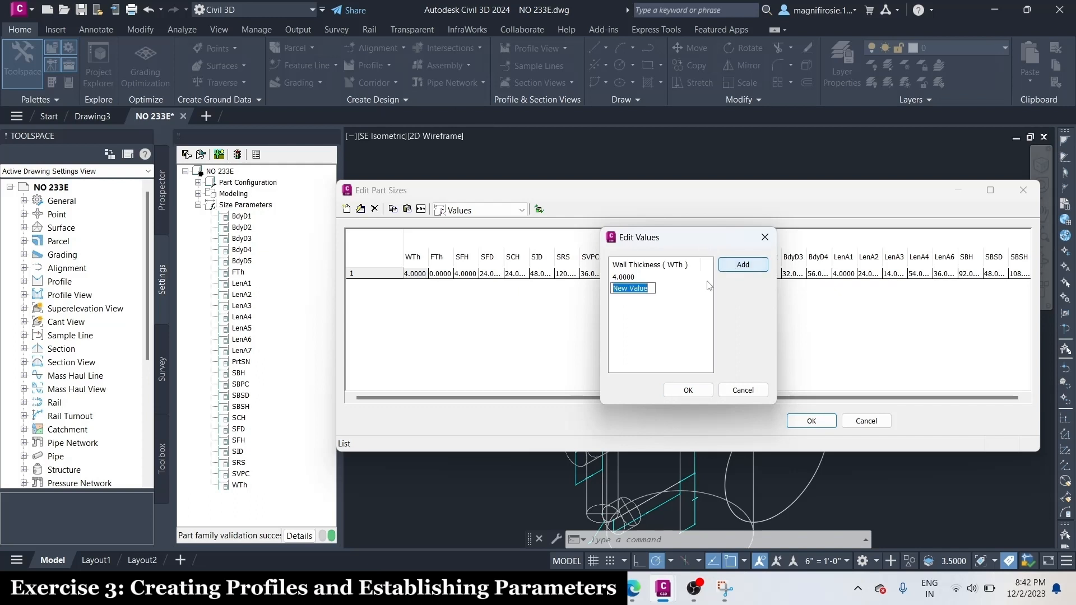
type("4.0")
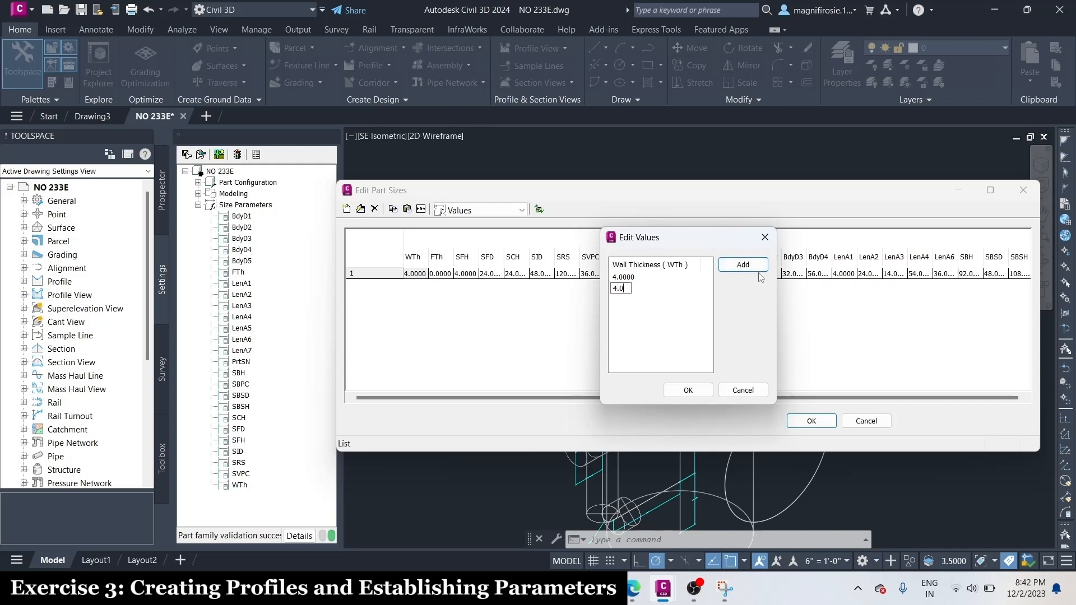
key("Return")
left_click(645, 295)
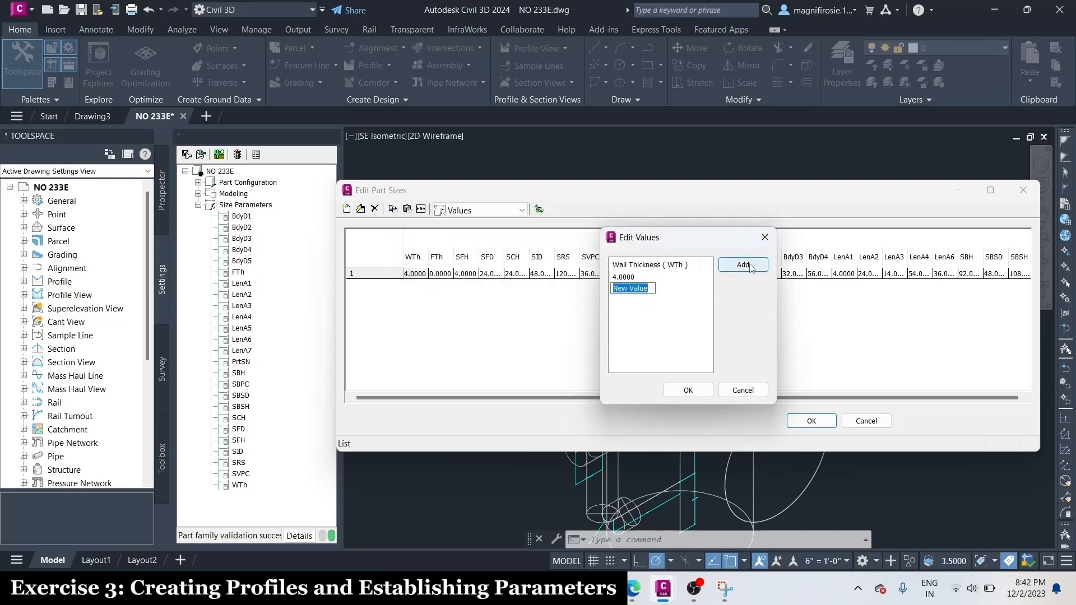
type("6.0")
key("Return")
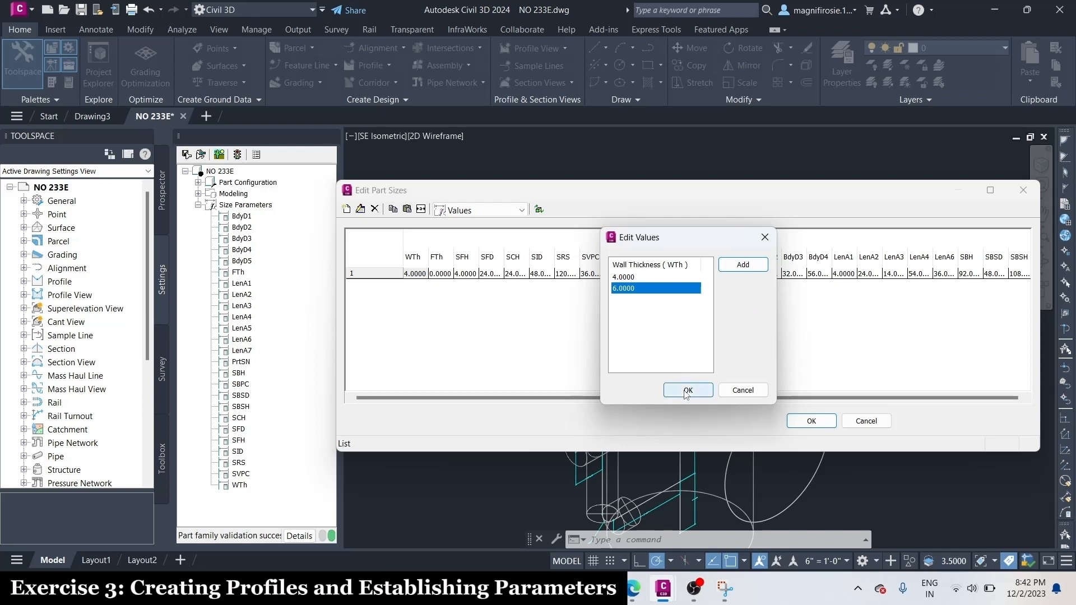
left_click(688, 390)
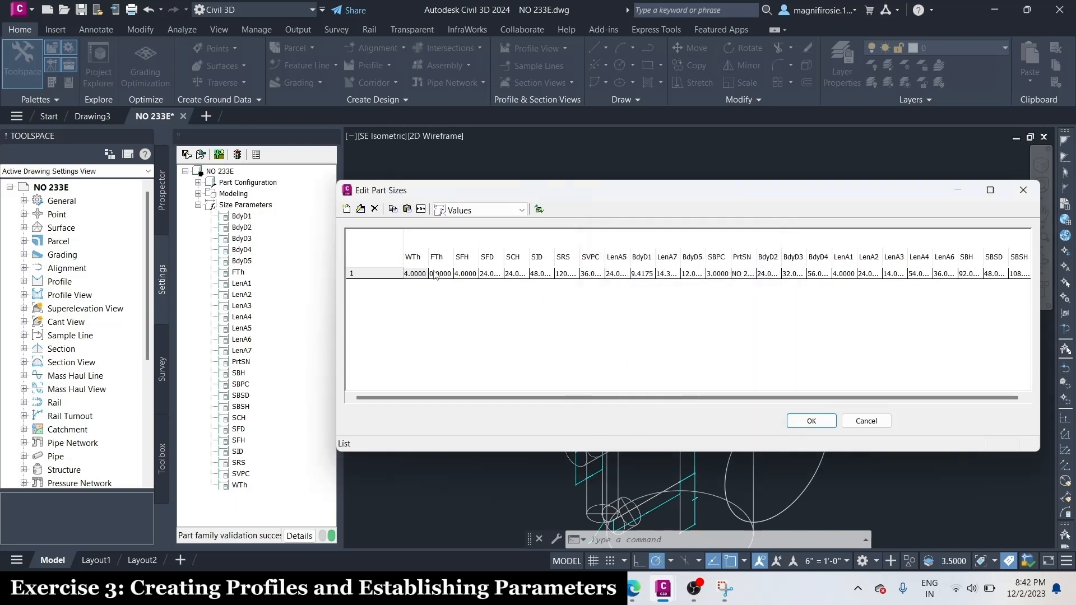
left_click(415, 273)
left_click(423, 276)
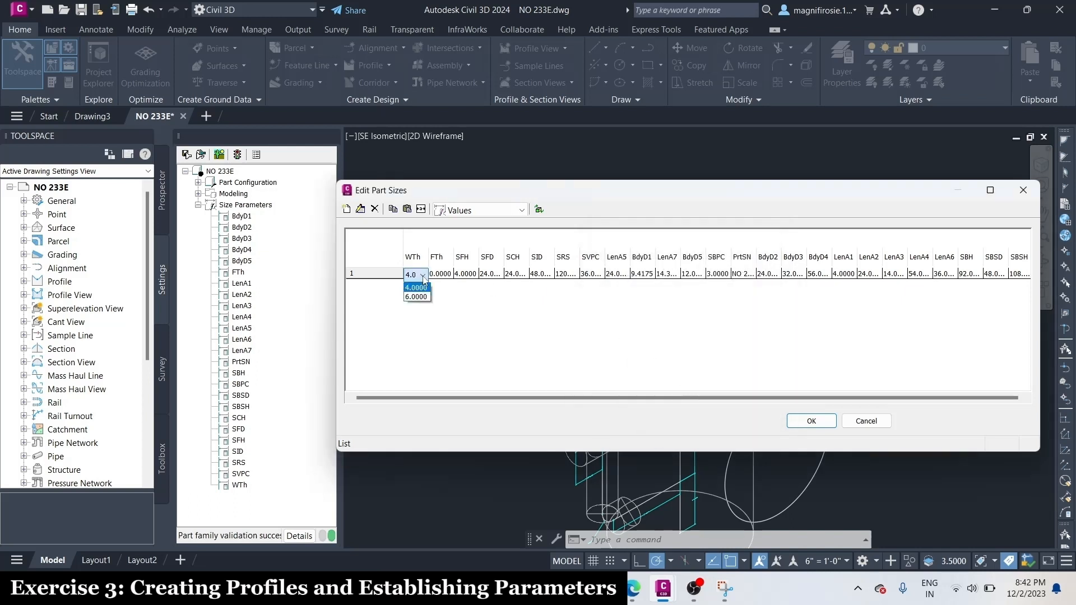
left_click(418, 287)
Add 6.0, 8 and 12 to the Floor Thickness (FTh) value list and check the available choices
left_click(440, 274)
left_click(360, 209)
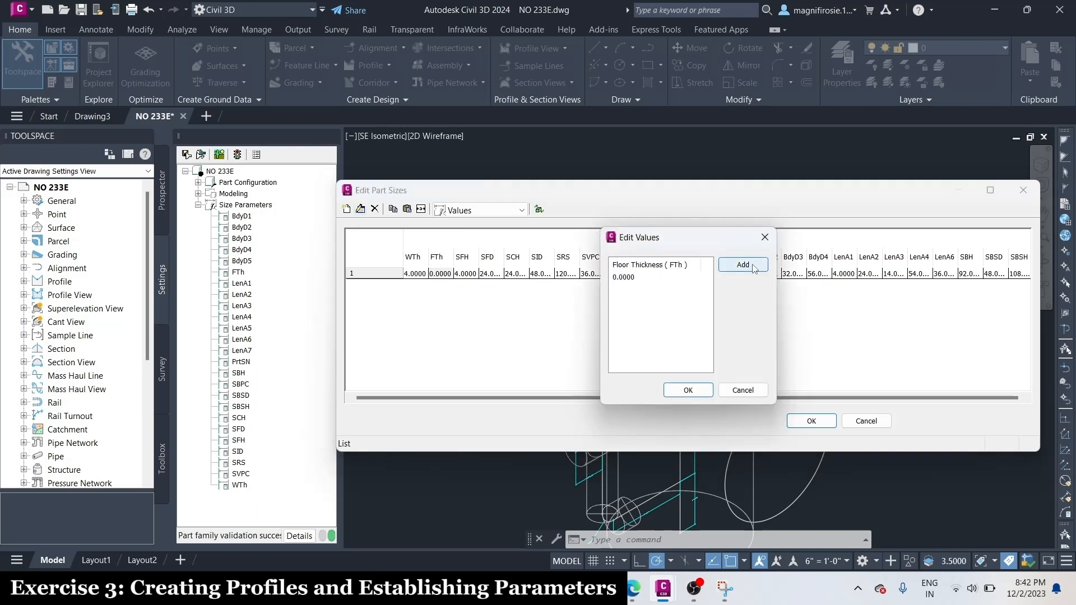
left_click(753, 269)
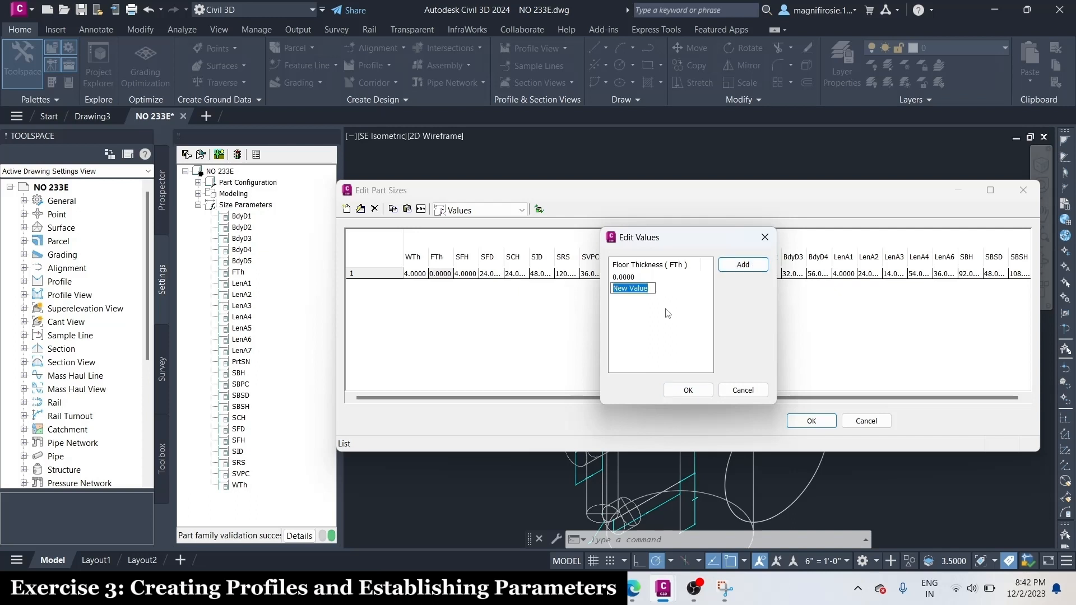
type("6.0")
key("Return")
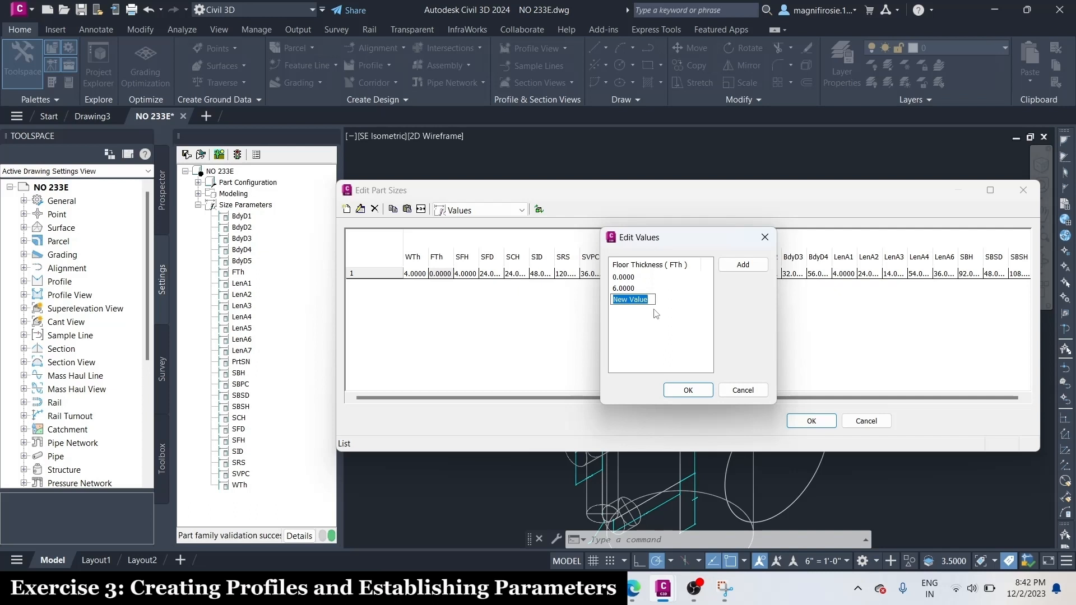
type("8")
left_click(743, 264)
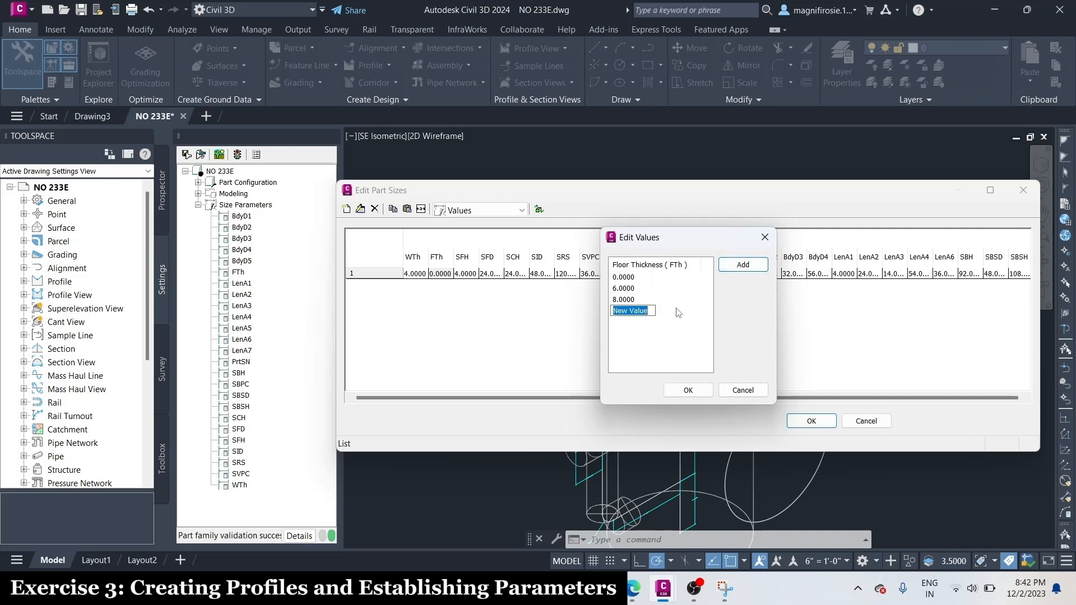
type("12")
key("Return")
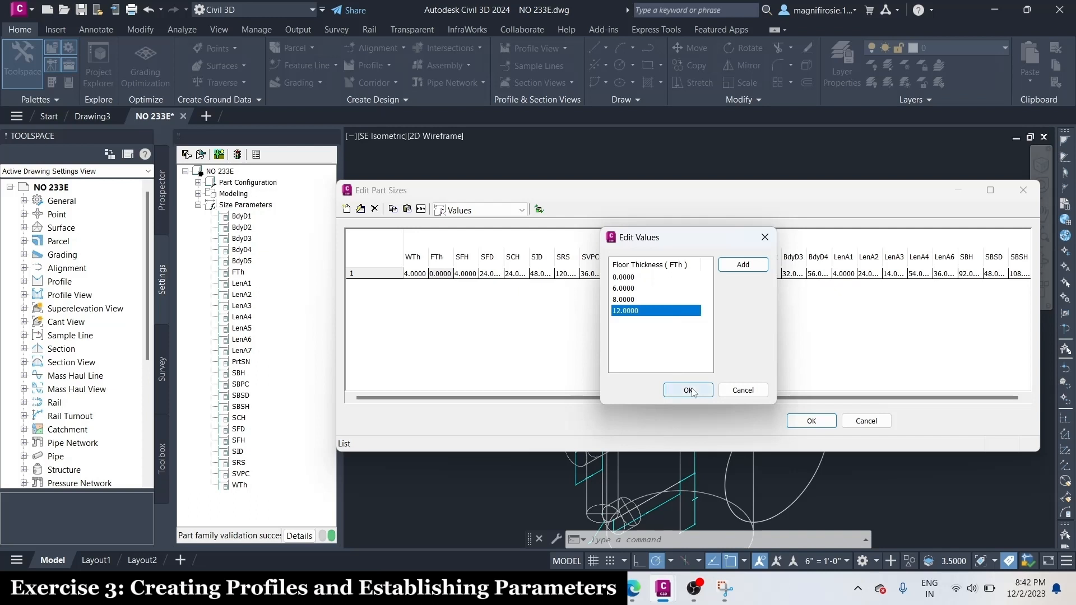
left_click(688, 390)
left_click(463, 276)
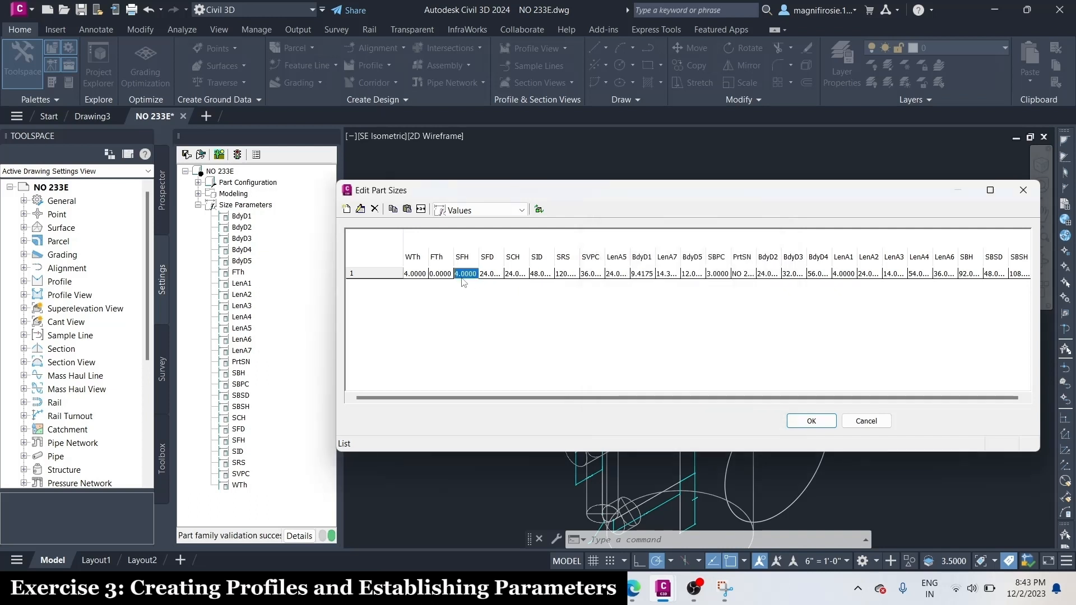
left_click(441, 275)
left_click(447, 275)
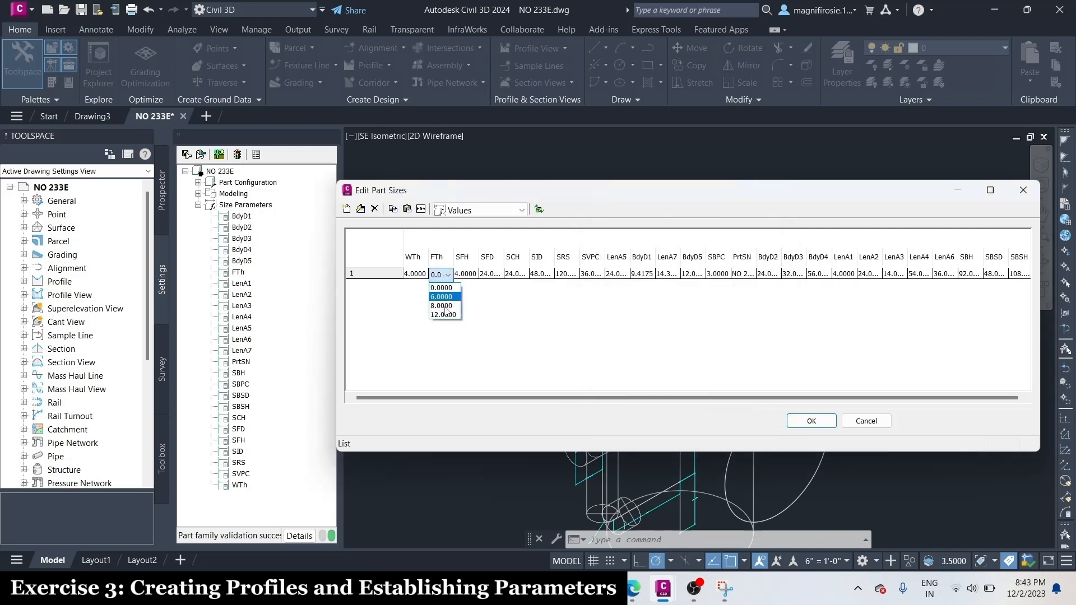
Add 6.0 and 8.0 to the Frame Height (SFH) value list and check the available choices
left_click(471, 278)
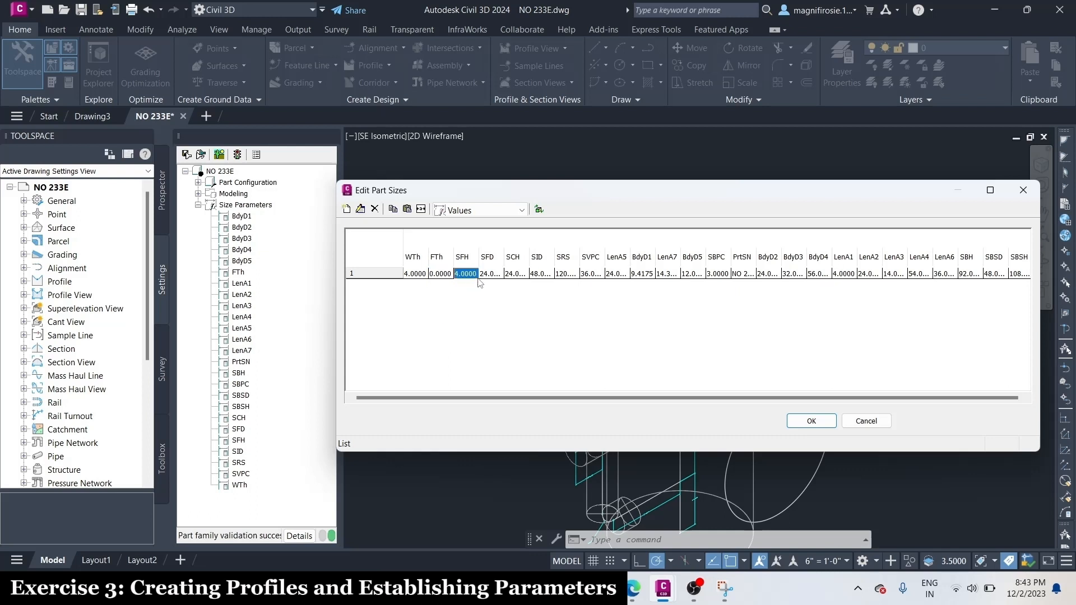
left_click(361, 210)
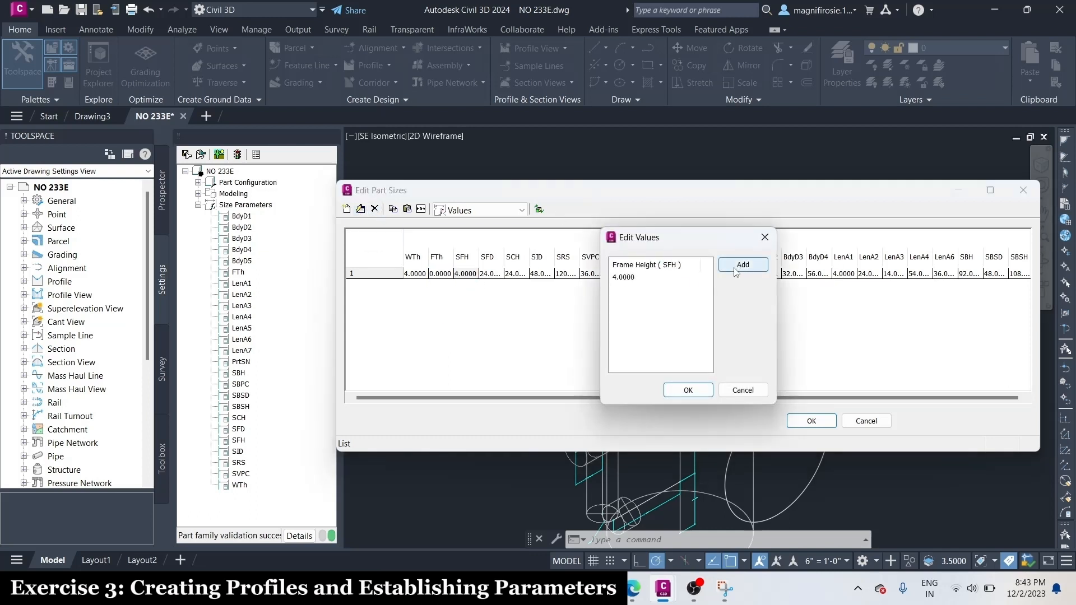
left_click(738, 266)
type("6.0")
left_click(738, 267)
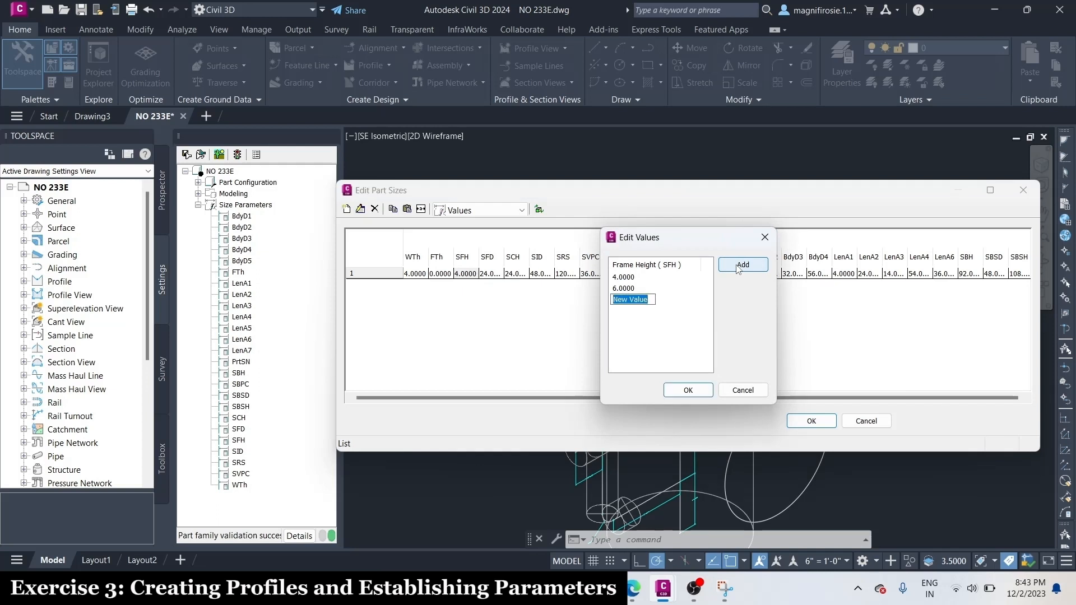
type("8.0")
left_click(709, 341)
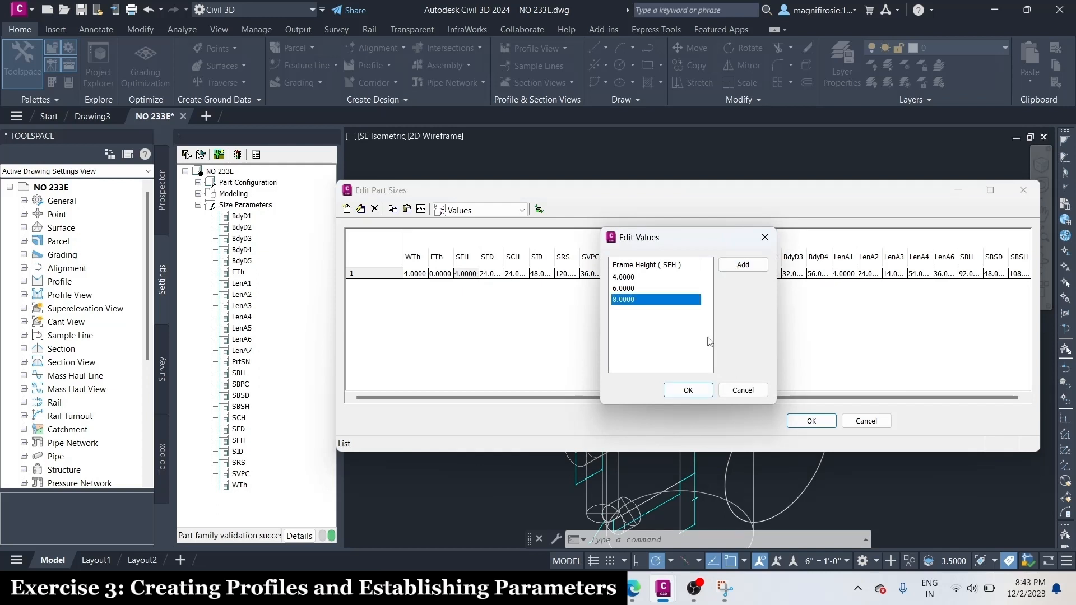
left_click(688, 390)
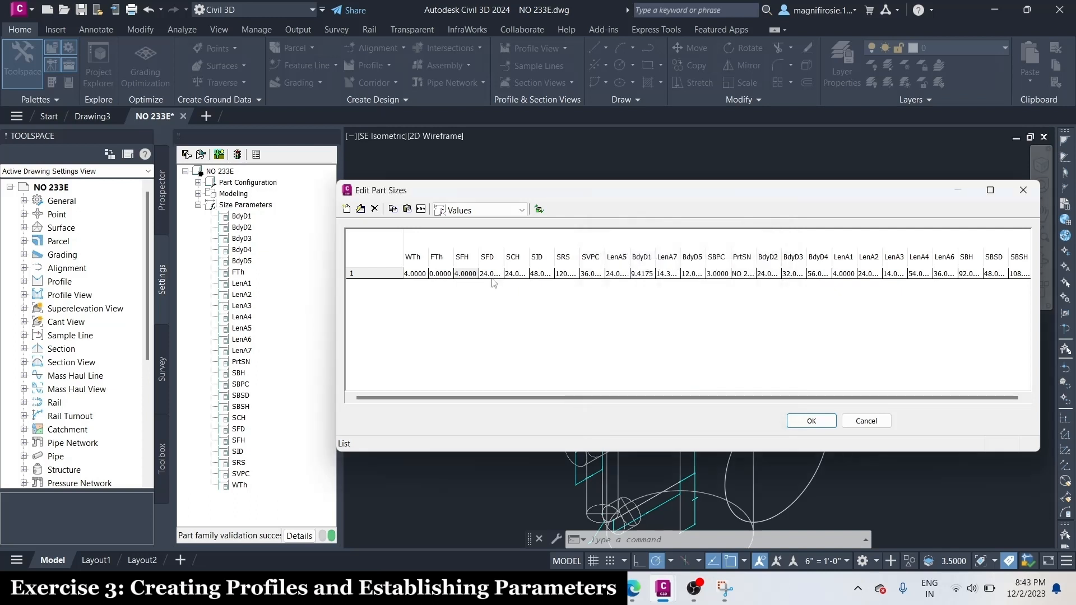
left_click(469, 277)
left_click(471, 279)
left_click(472, 276)
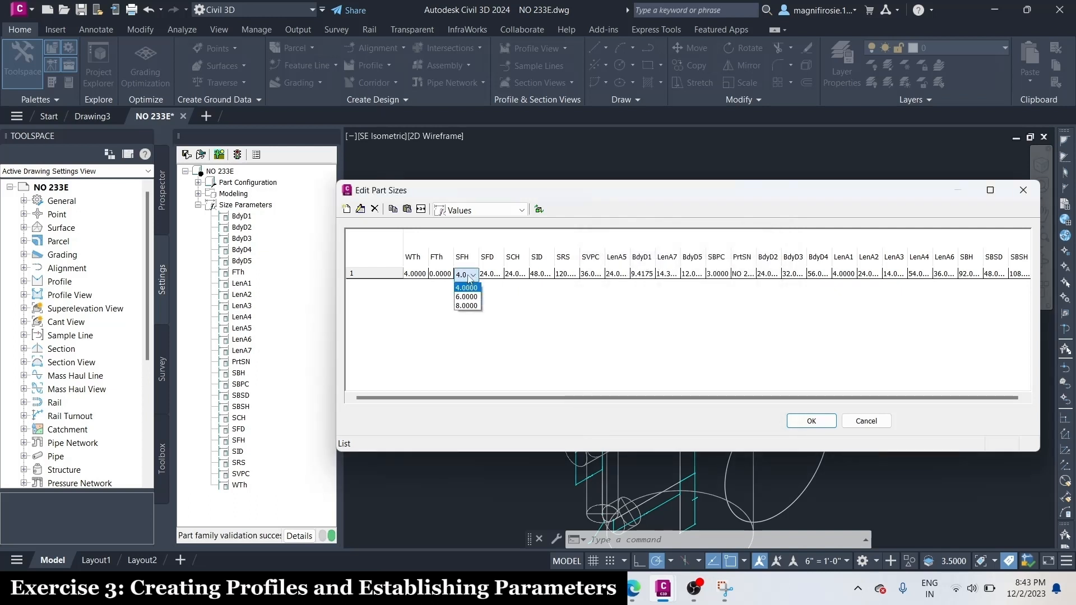
Select 4.0000 as the frame height, then add 36.0 to the Frame Diameter (SFD) value list and check its available choices
left_click(466, 287)
left_click(492, 275)
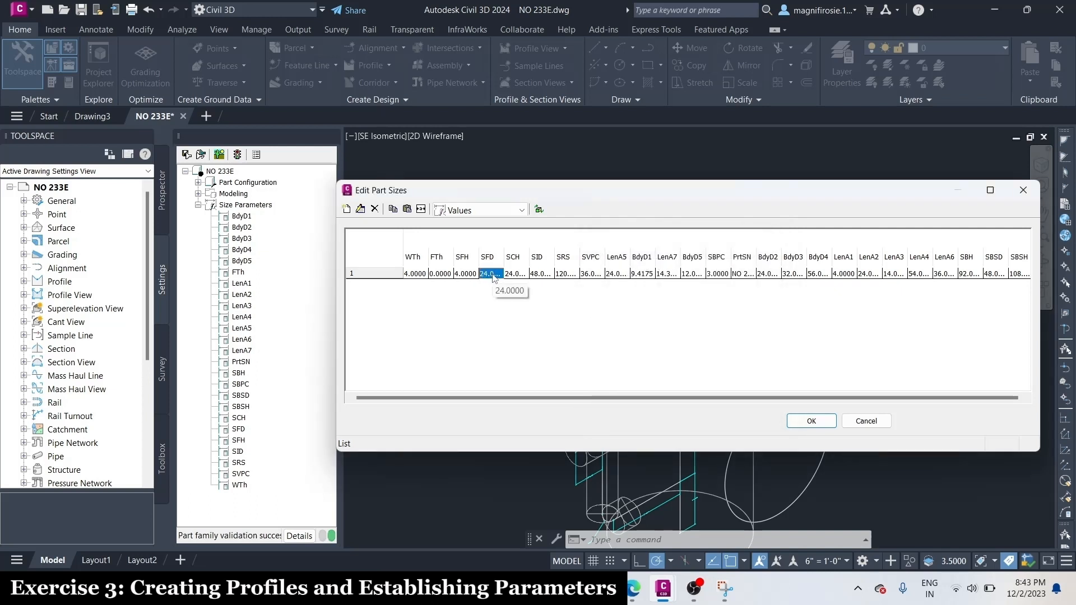
left_click(362, 209)
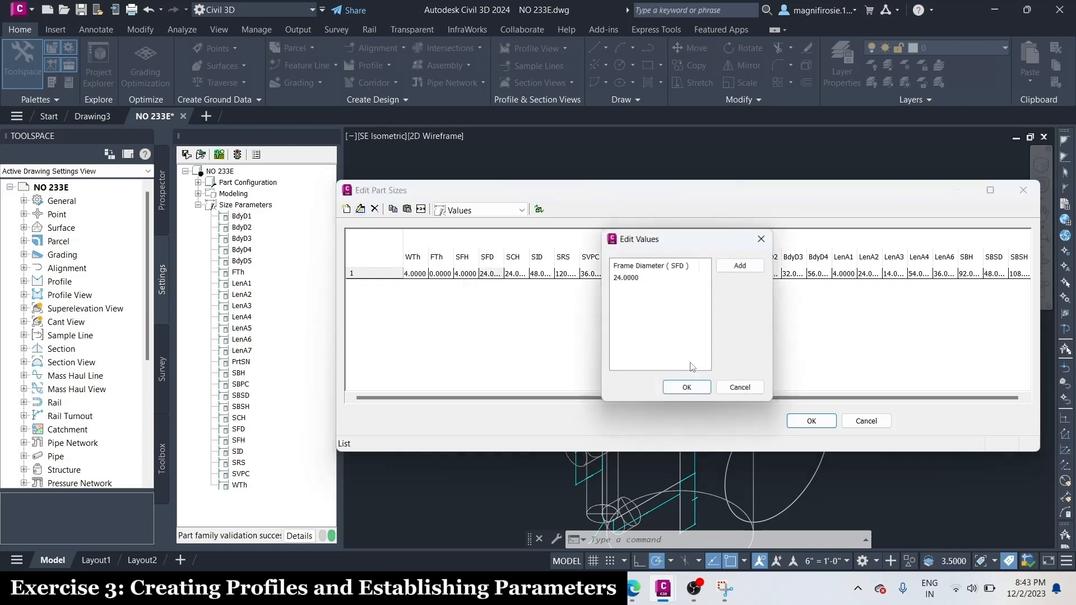
left_click(742, 263)
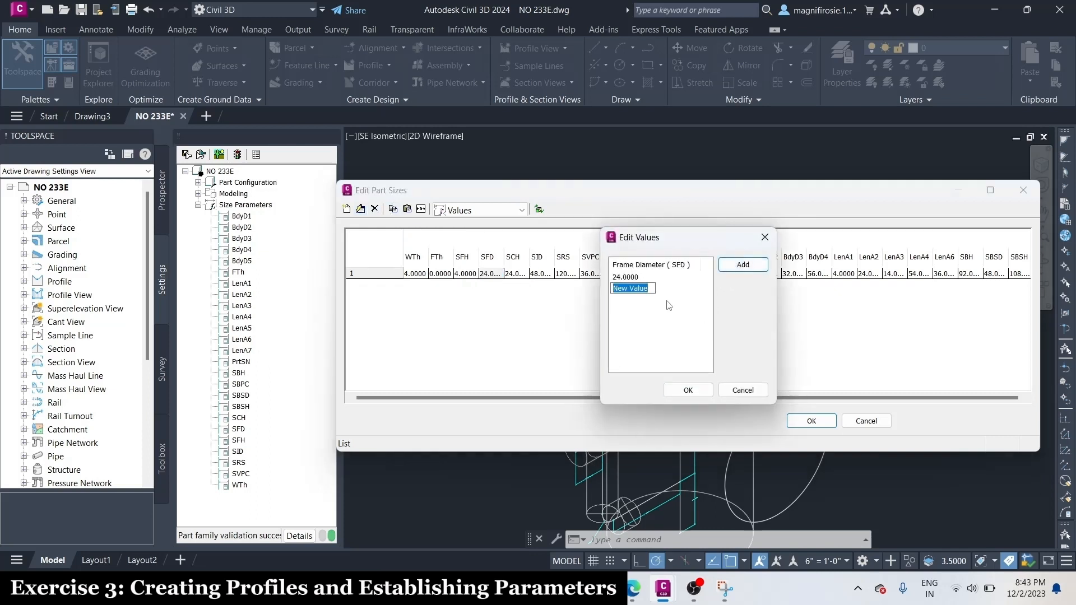
type("36.0")
key("Return")
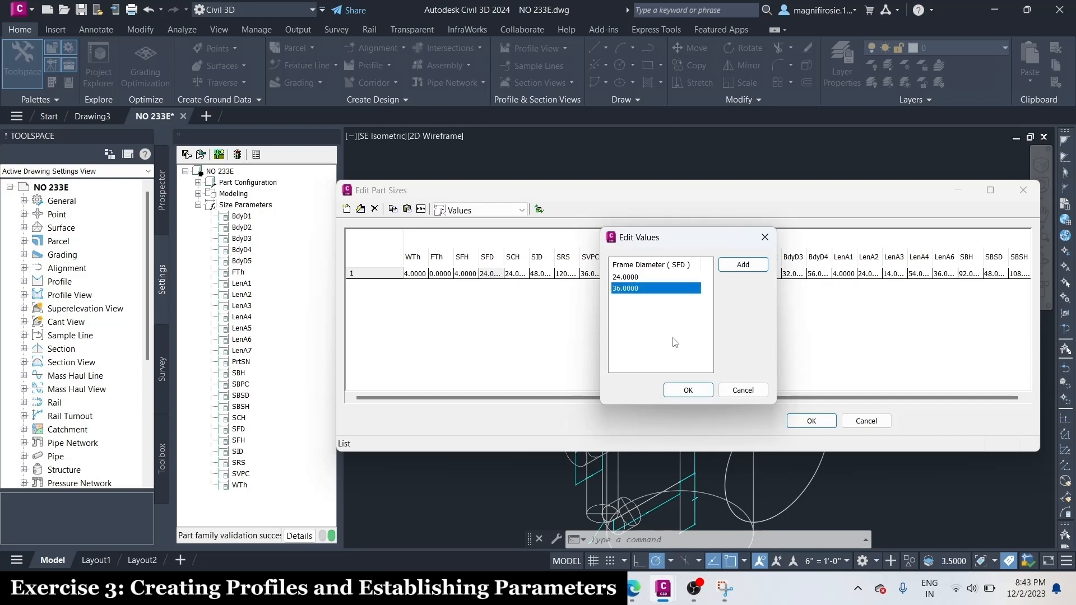
left_click(688, 390)
left_click(493, 274)
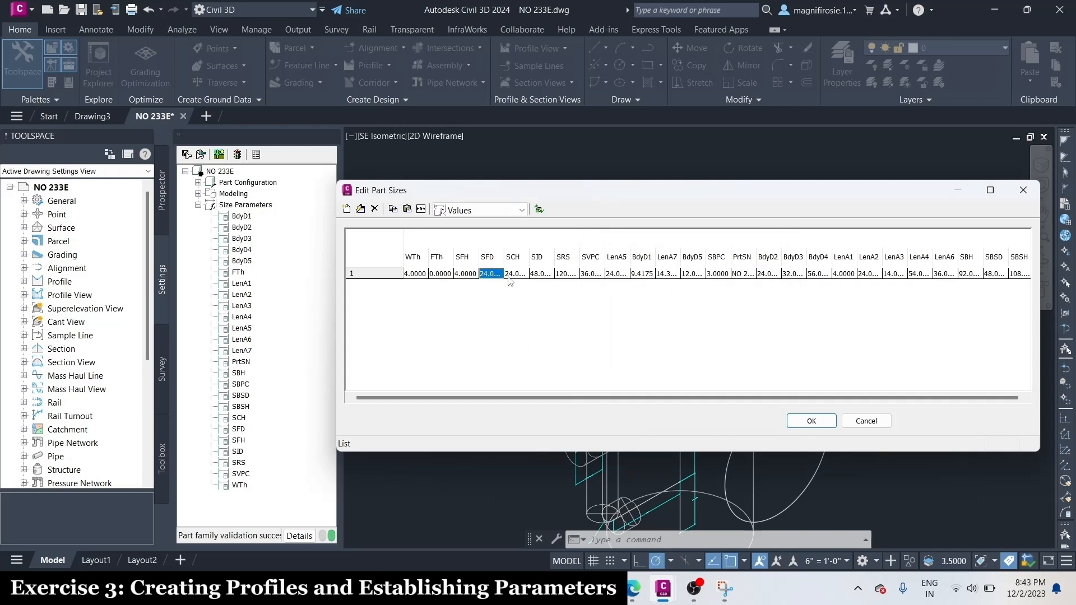
left_click(497, 278)
left_click(496, 277)
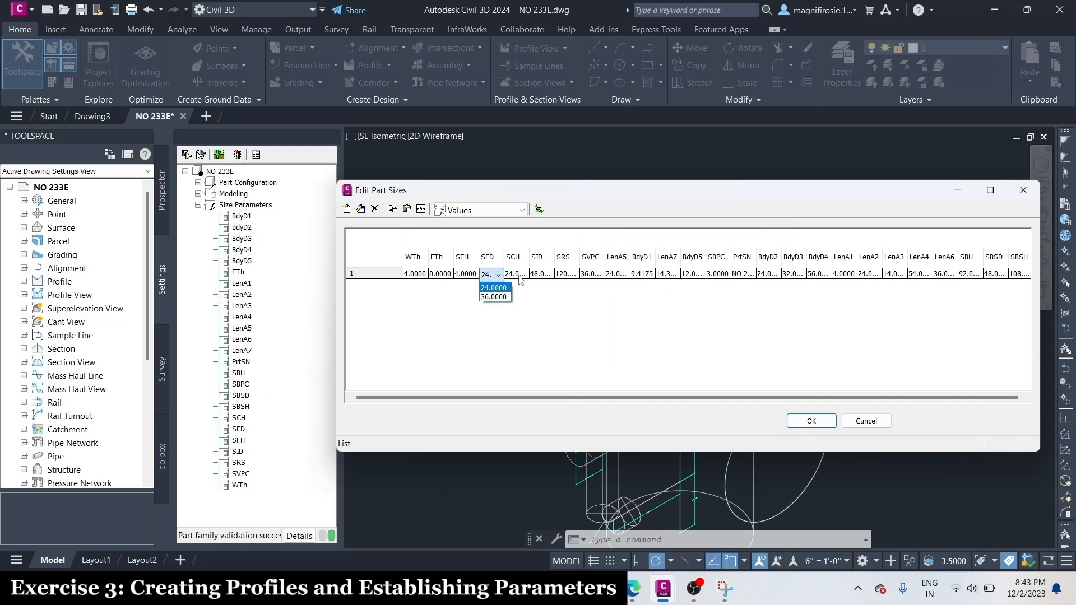
Add 36.0 to the Cone Height (SCH) value list and check the available choices
left_click(519, 278)
left_click(517, 277)
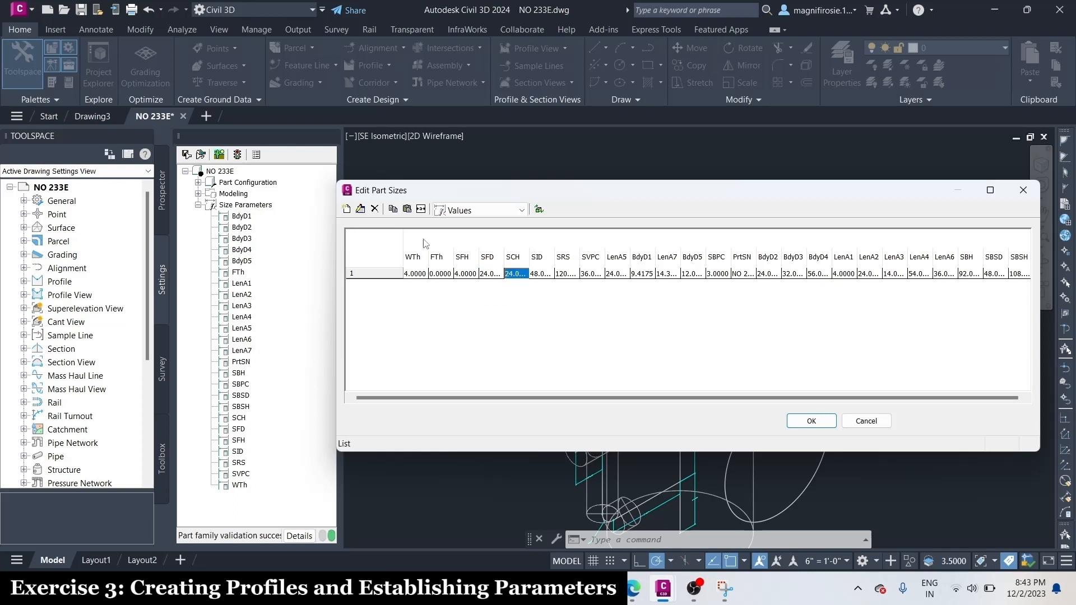
left_click(361, 209)
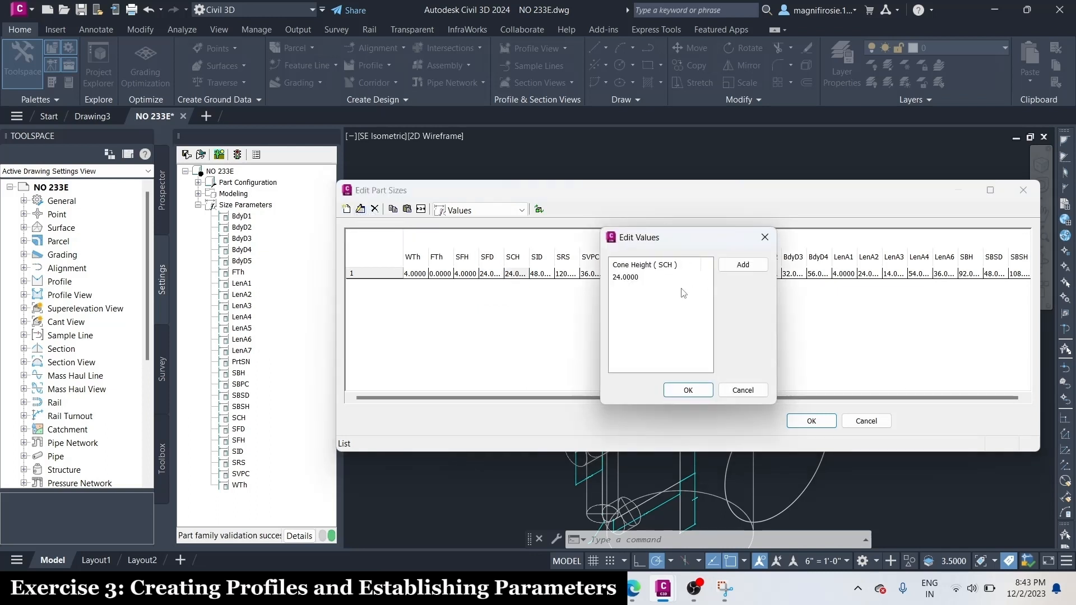
left_click(731, 266)
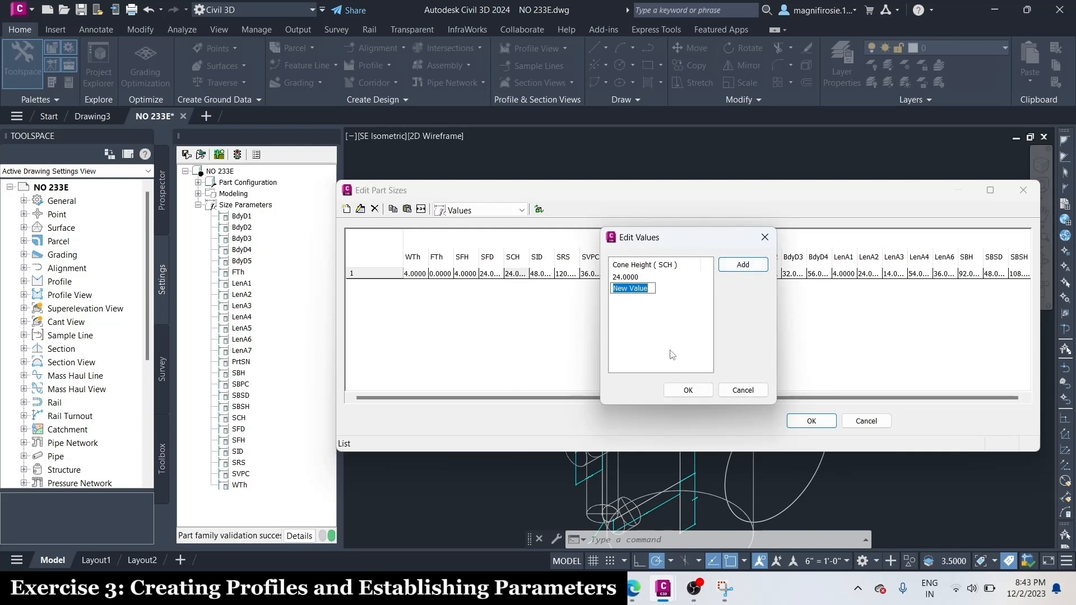
type("36.0")
key("Return")
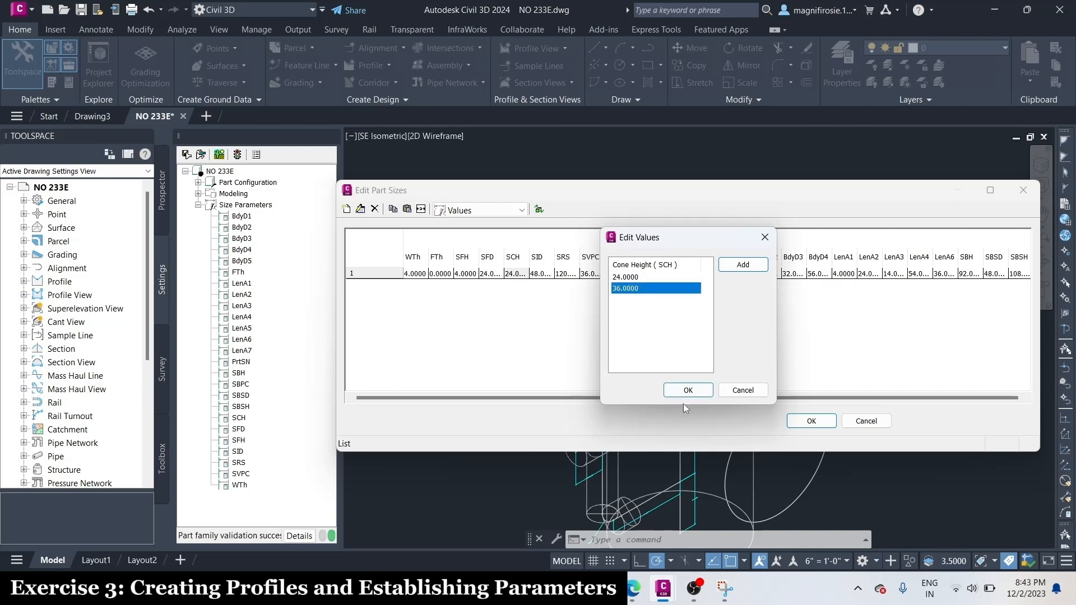
left_click(688, 390)
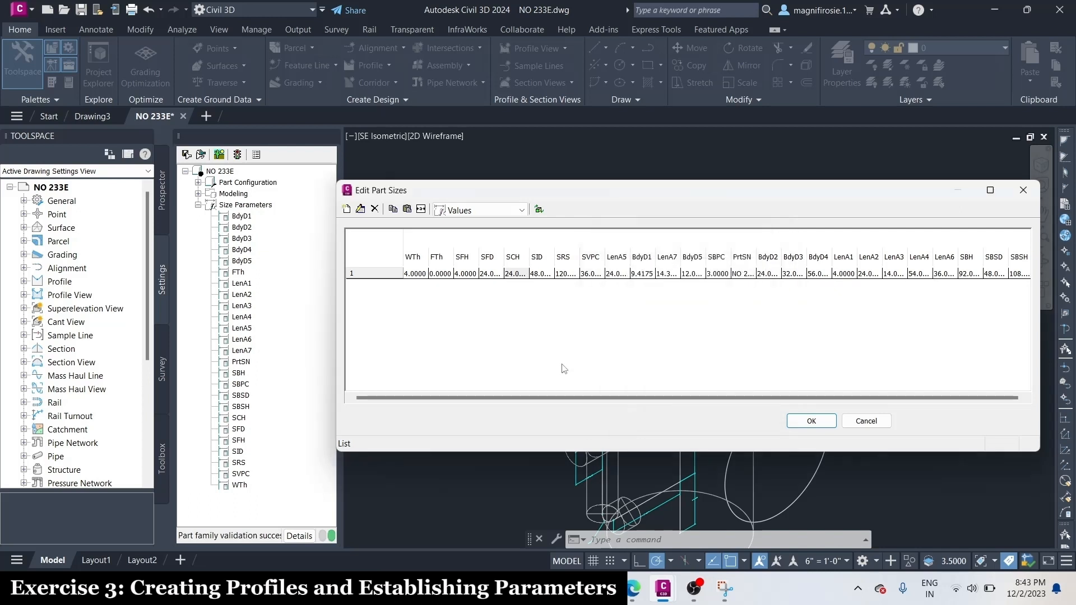
left_click(538, 273)
double_click(525, 273)
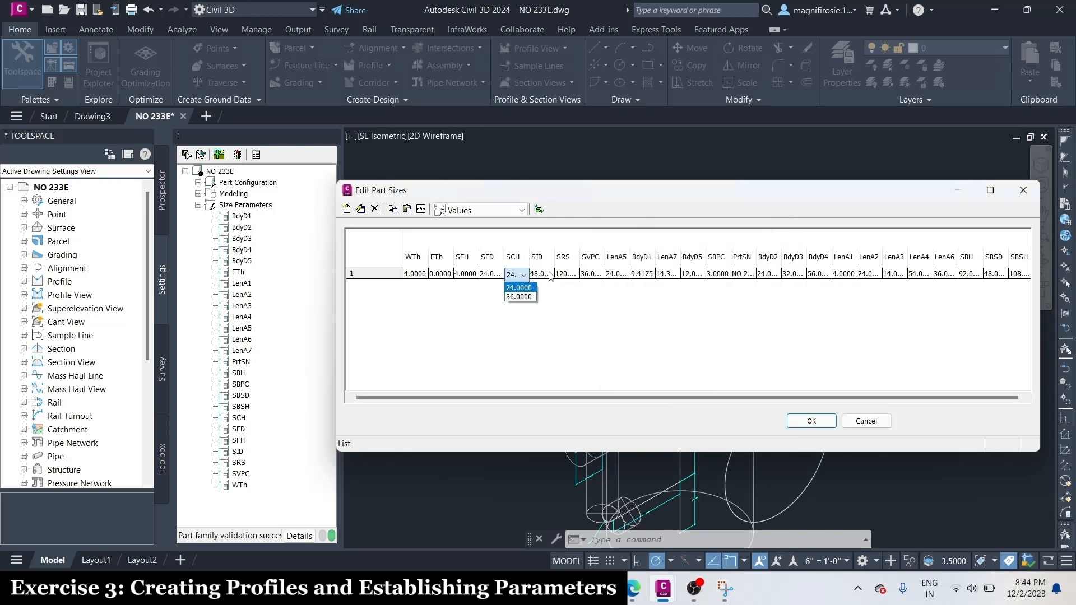
Add 60.0 and 72.0 to the Inner Structure Diameter (SID) value list and check the available choices
left_click(543, 275)
left_click(542, 274)
left_click(363, 210)
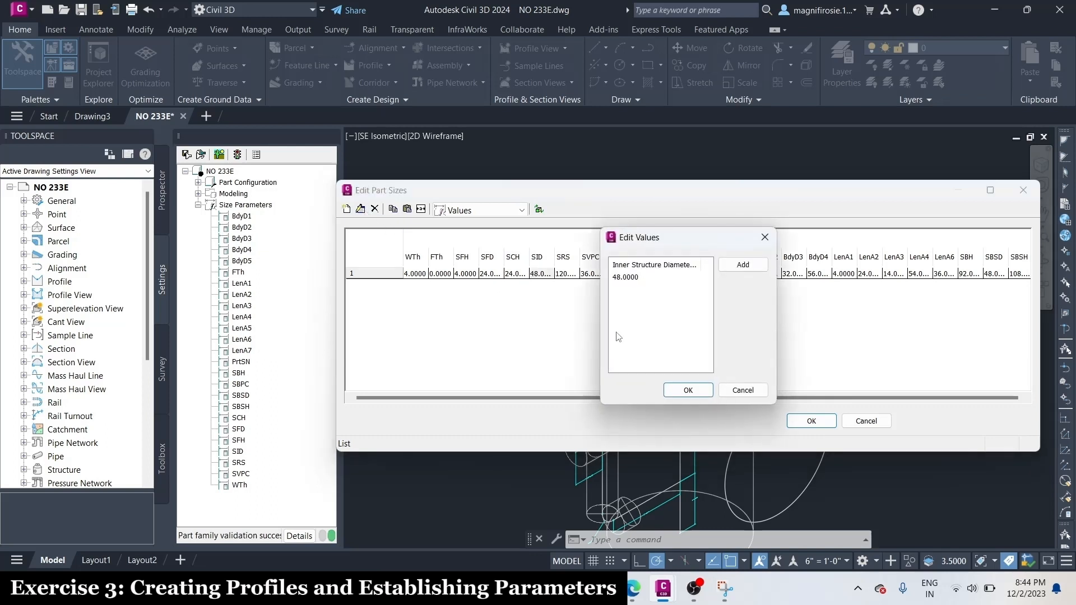
left_click(731, 267)
type("60.0")
key("Return")
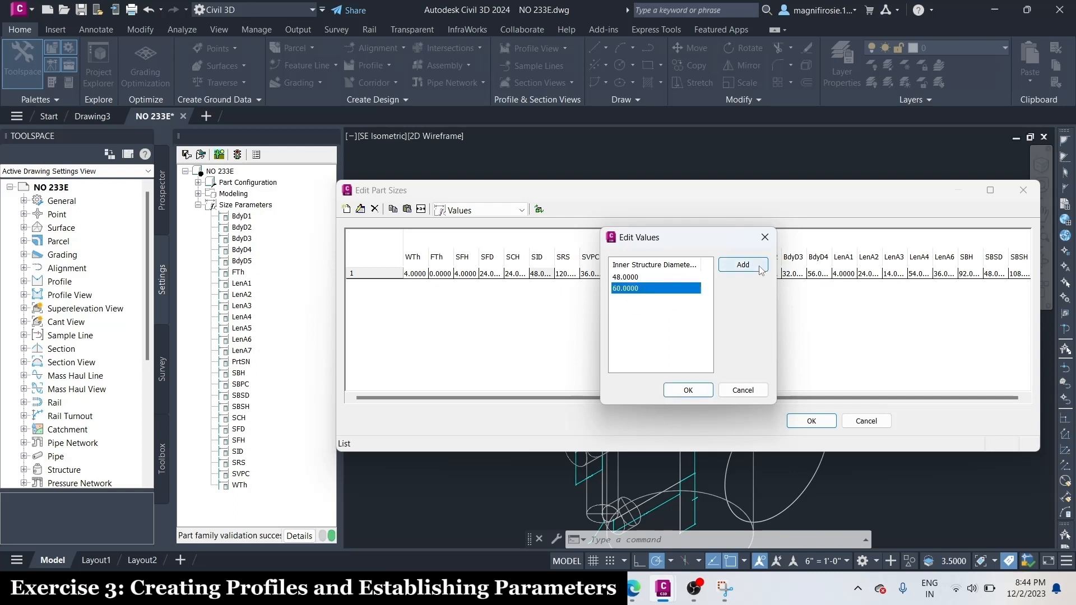
left_click(761, 268)
type("72.")
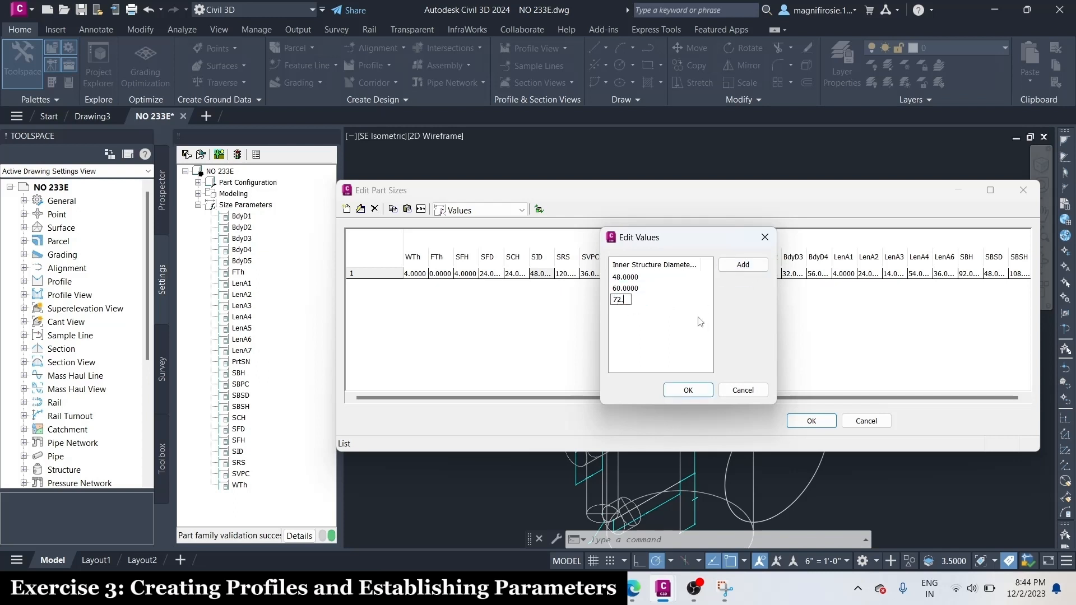
type("0")
key("Return")
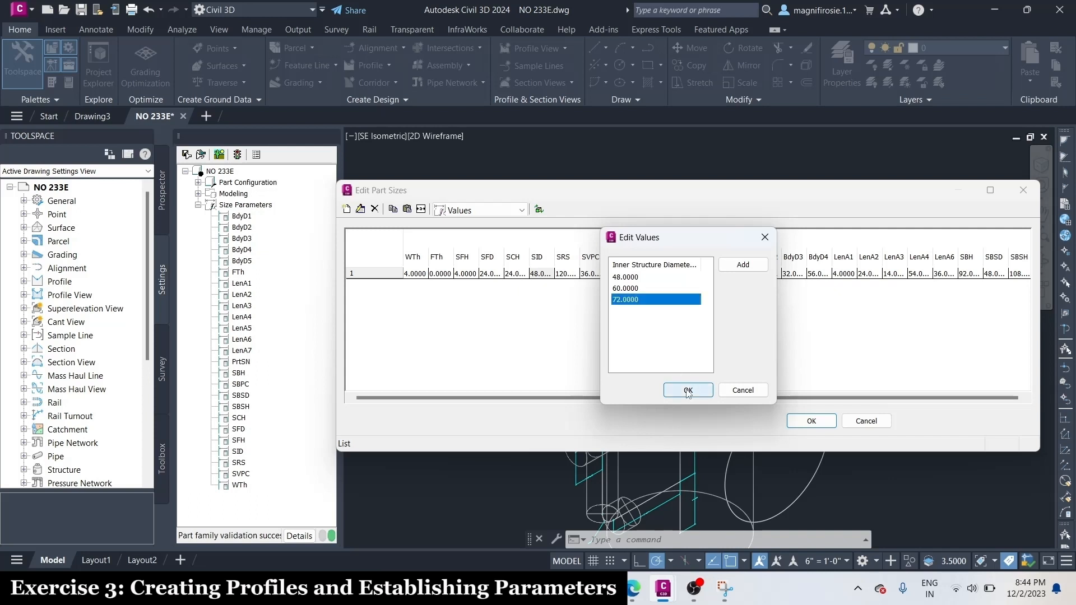
left_click(688, 391)
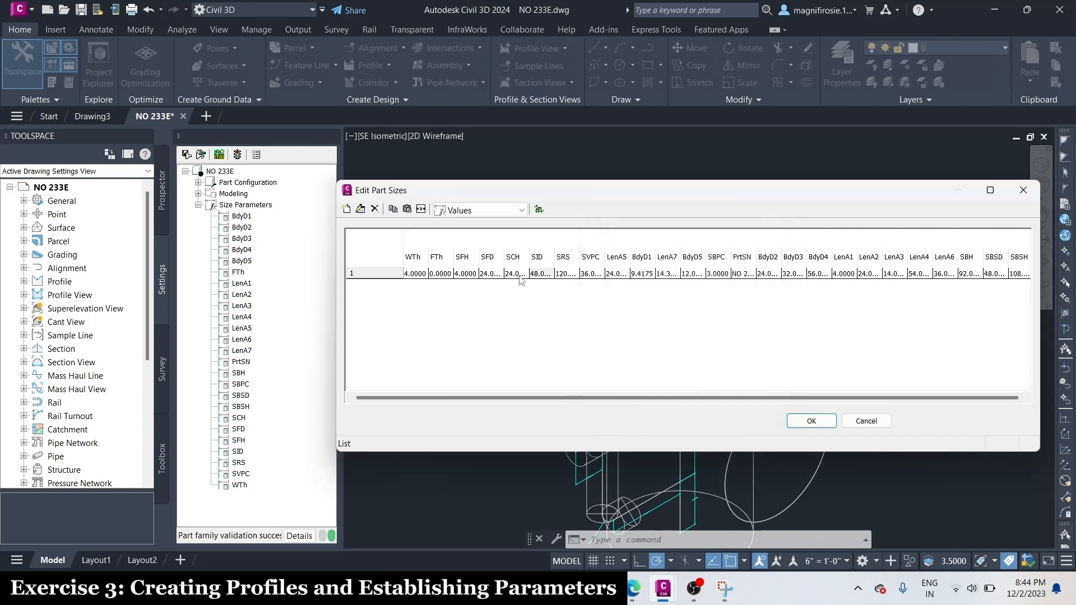
left_click(542, 275)
double_click(545, 276)
left_click(545, 275)
Switch the part sizes to calculations and open the Part Size Name (PrtSN) formula for editing after PrtD, with precision 0
left_click(482, 210)
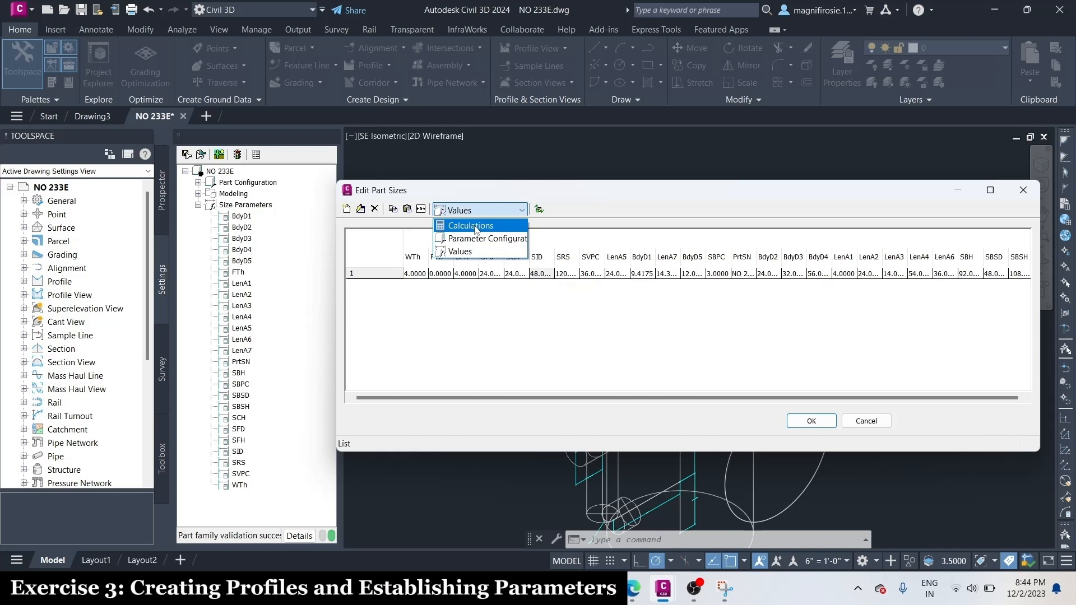
left_click(476, 227)
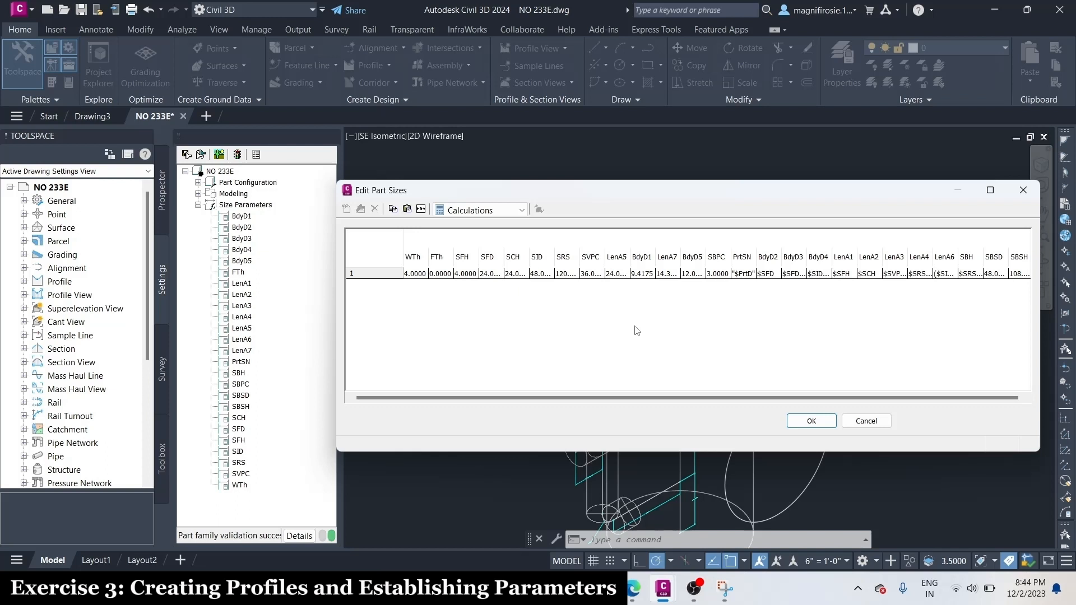
left_click(743, 273)
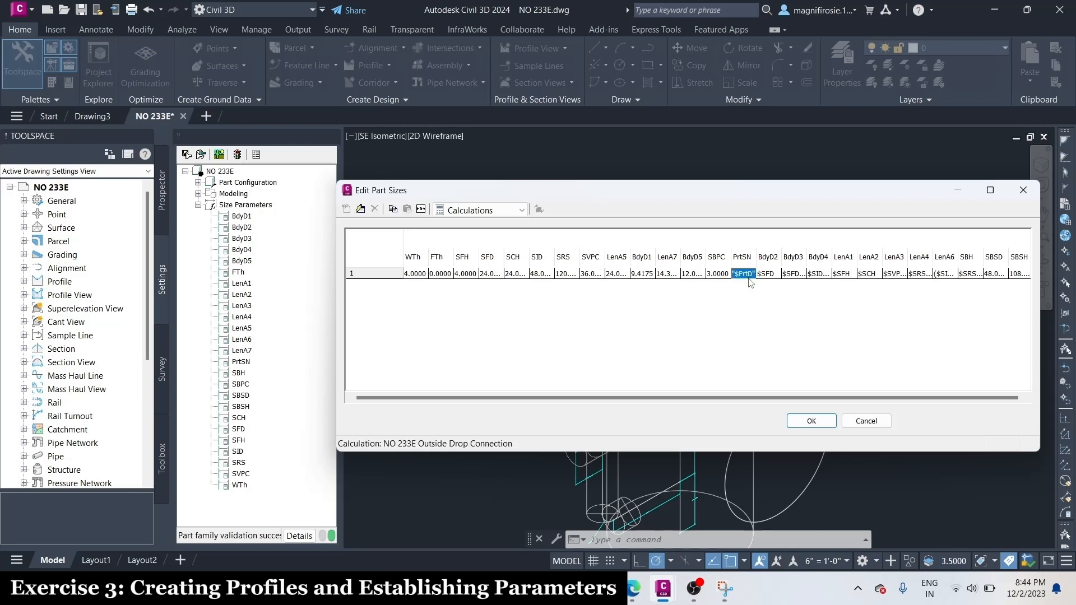
double_click(748, 278)
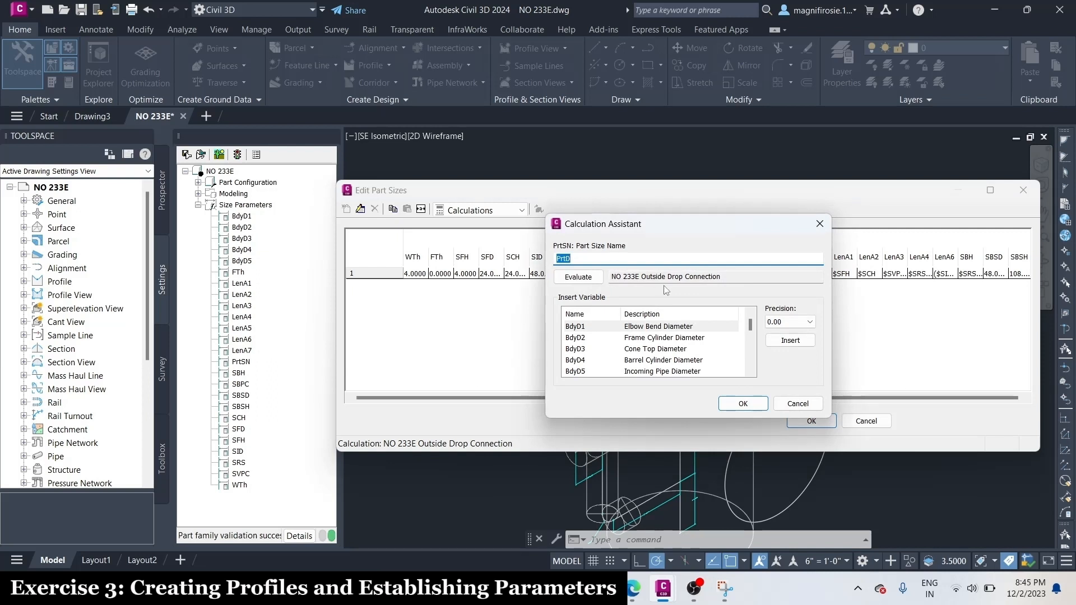
left_click(809, 322)
left_click(787, 333)
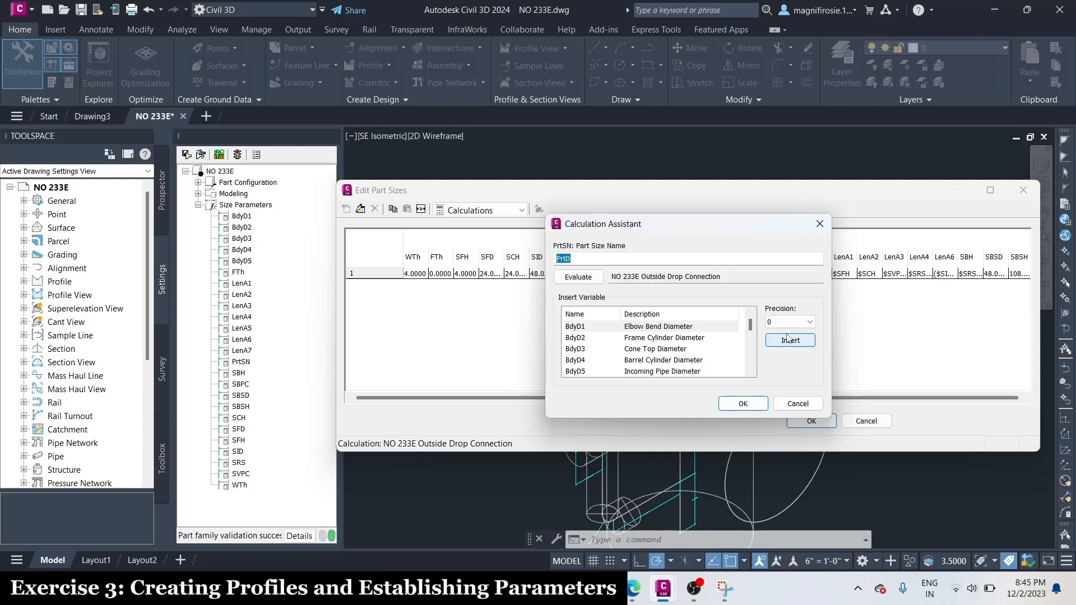
left_click(652, 258)
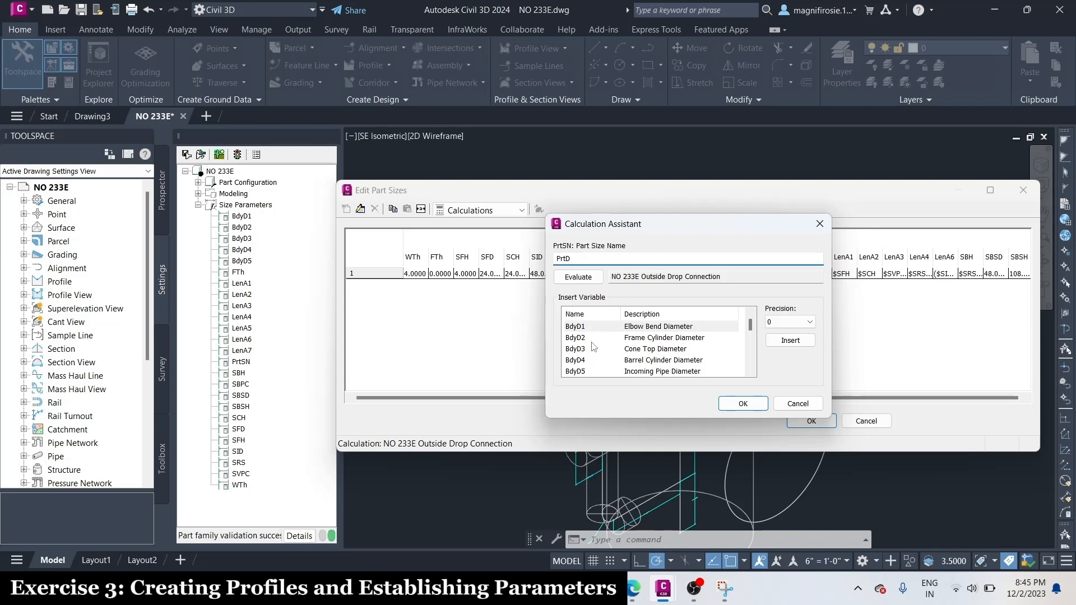
scroll(594, 350, "down", 3)
scroll(594, 346, "up", 2)
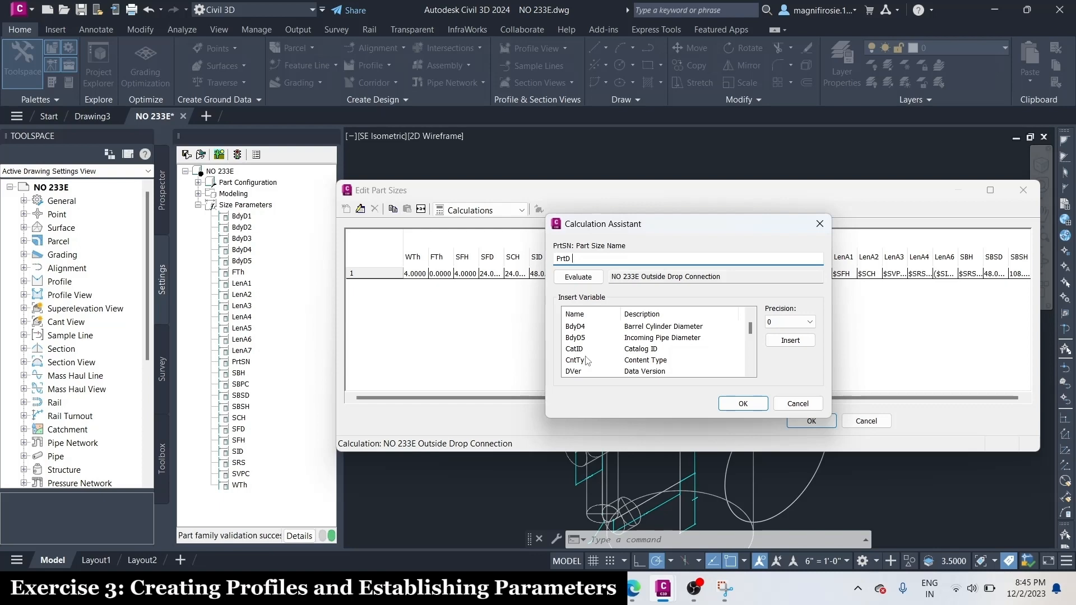
scroll(585, 362, "up", 1)
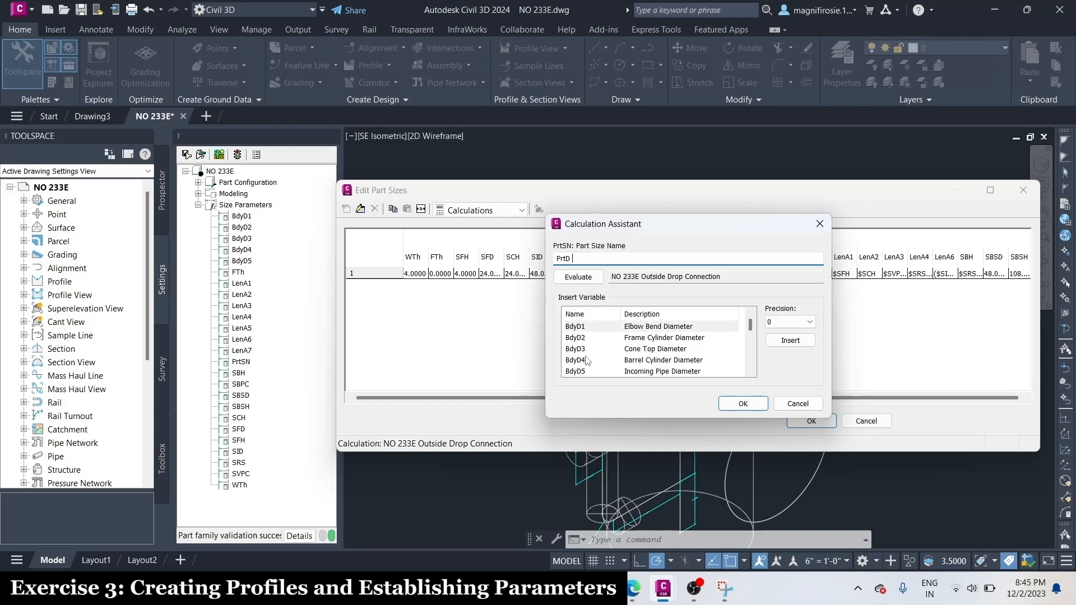
left_click(694, 589)
left_click(1058, 437)
Append the Floor Thickness variable FTh and the text "in Floor" to the Part Size Name formula after PrtD
scroll(666, 336, "down", 2)
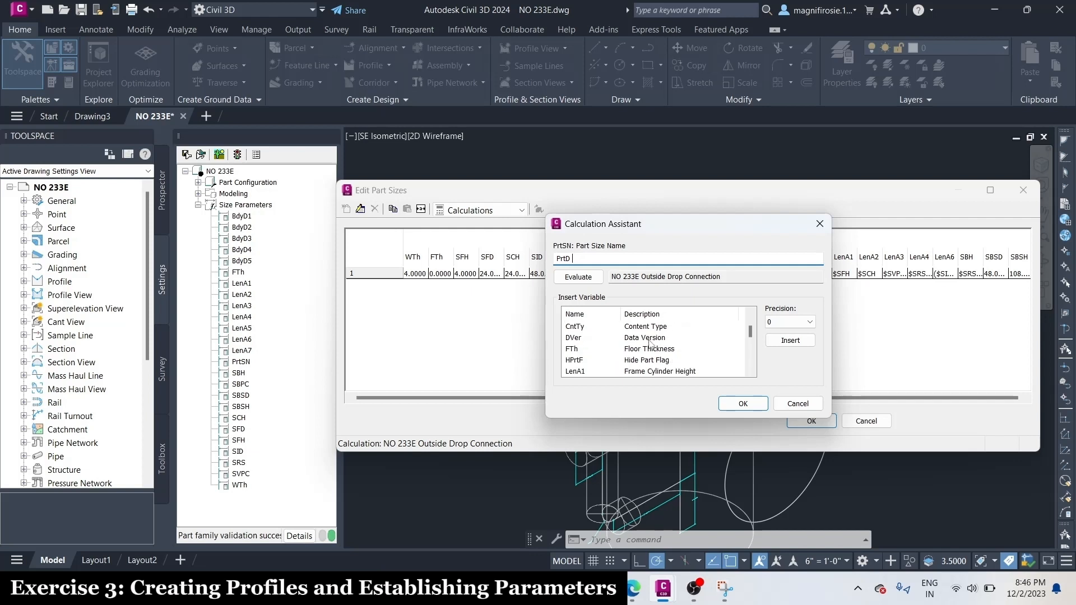
left_click(582, 350)
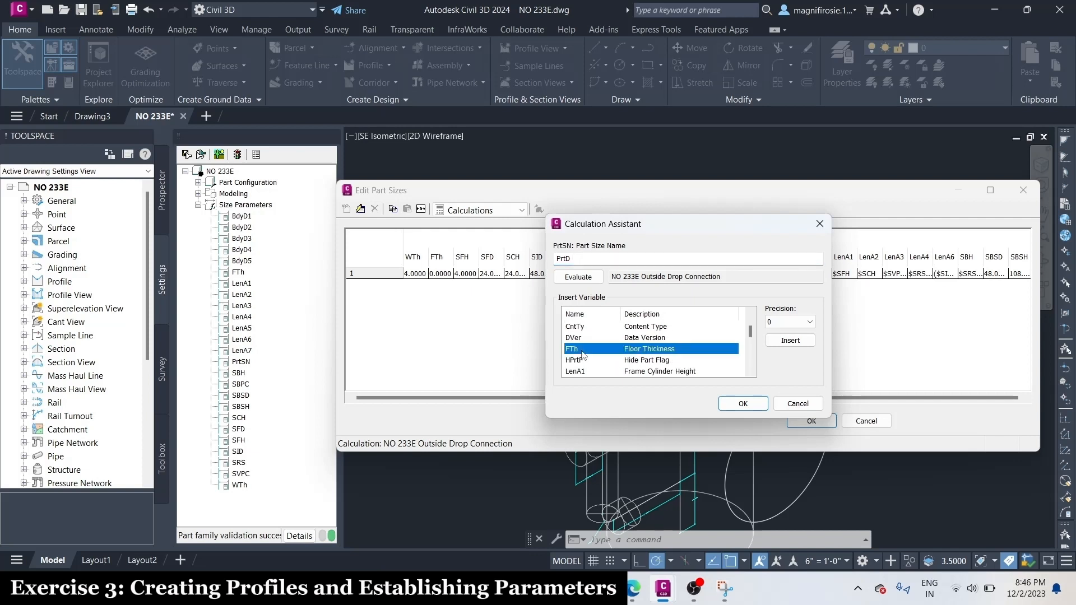
left_click(789, 341)
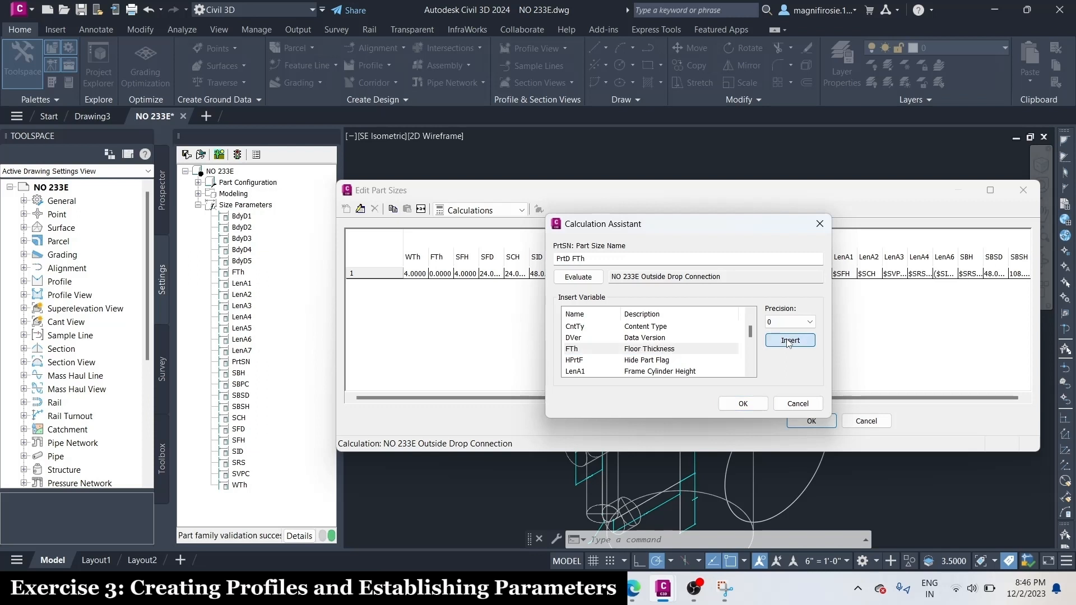
left_click(640, 261)
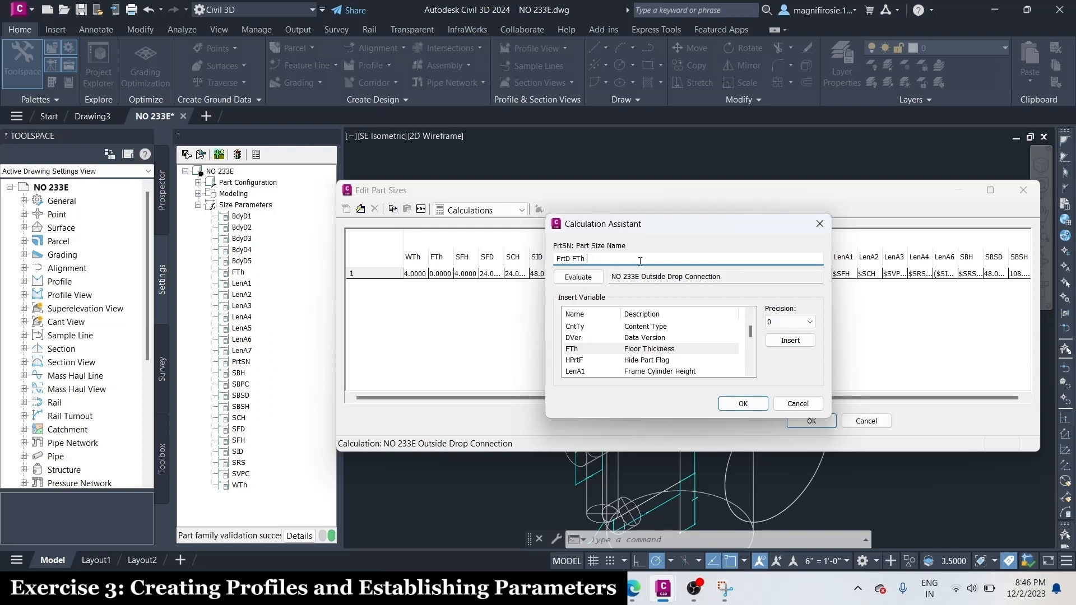
type("in Floo")
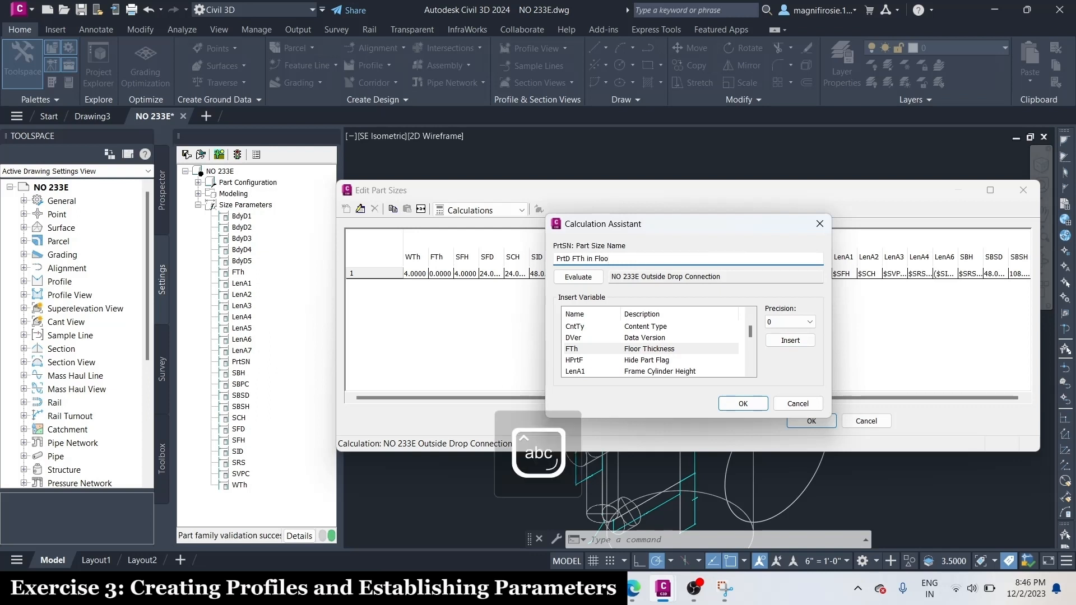
type("r")
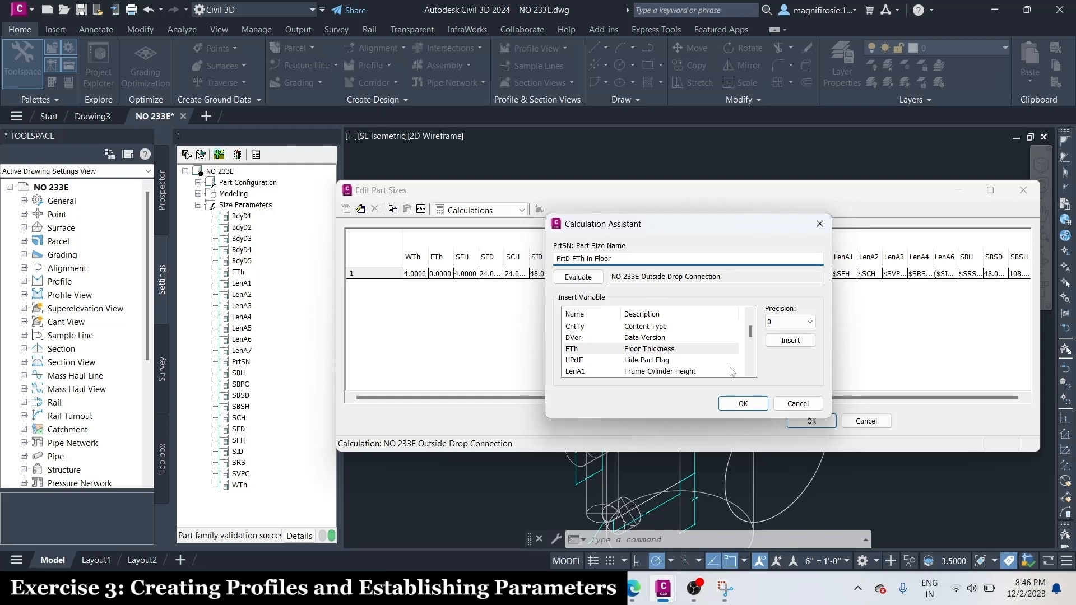
left_click(694, 588)
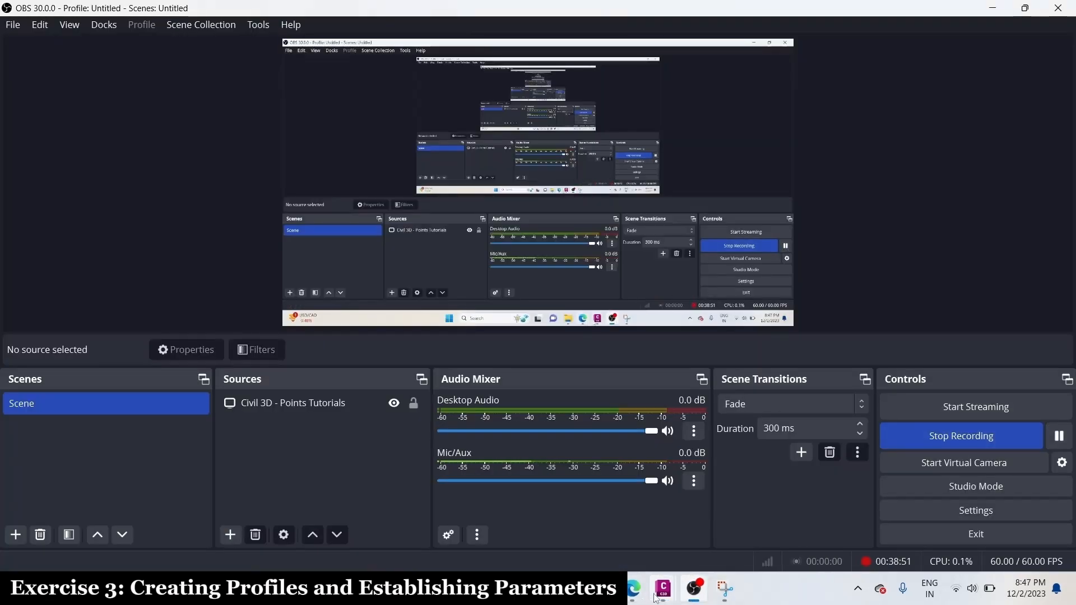
mouse_move(663, 588)
left_click(734, 529)
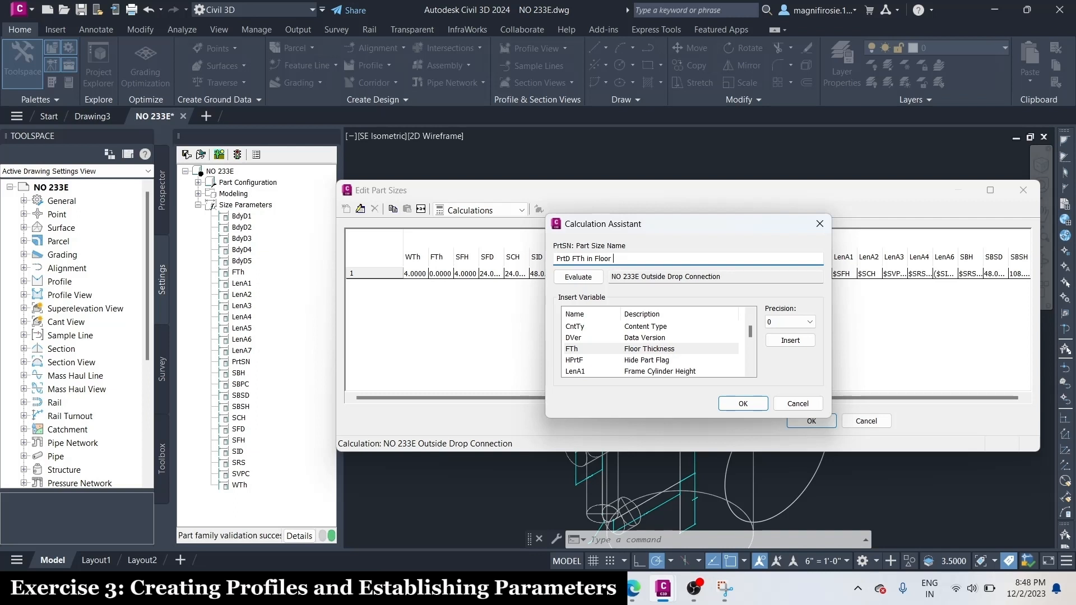
Append the Cone Height variable SCH and the text "in Cone Hgt" to the Part Size Name formula
scroll(660, 340, "down", 3)
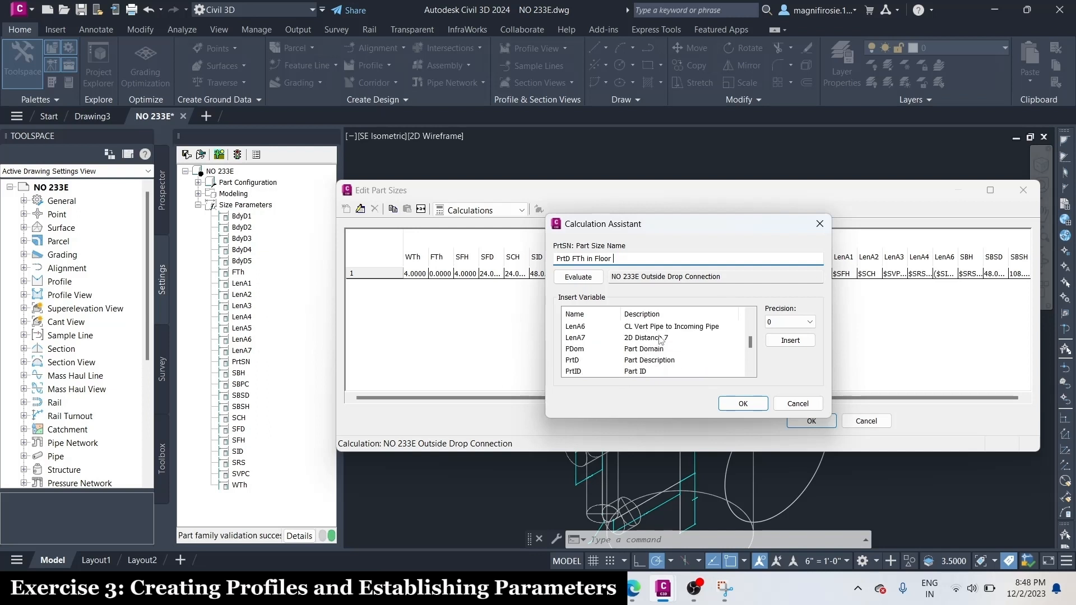
scroll(660, 340, "down", 3)
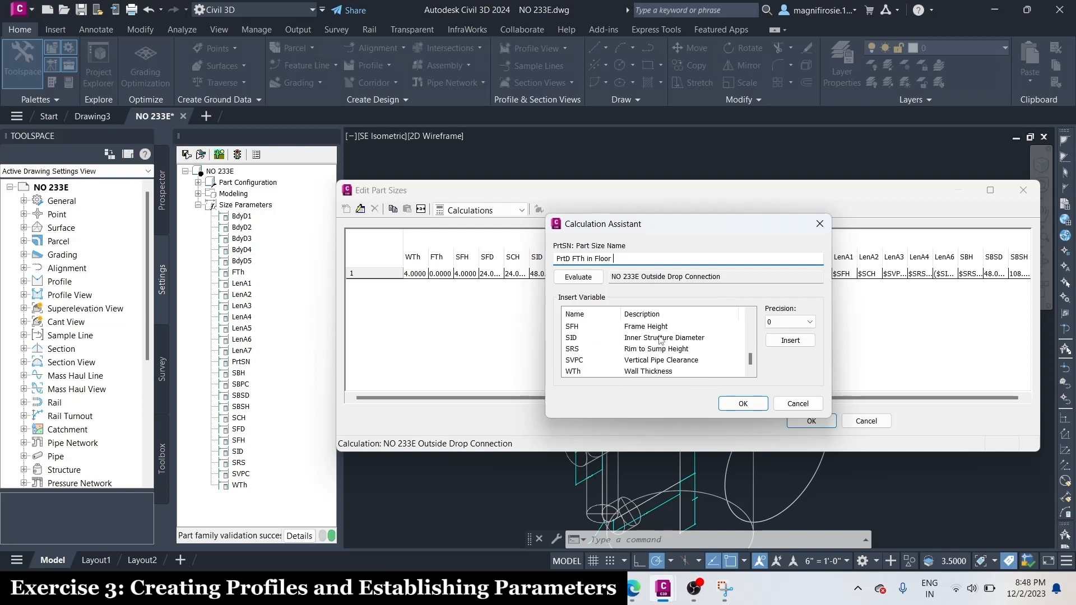
scroll(660, 340, "up", 1)
left_click(639, 337)
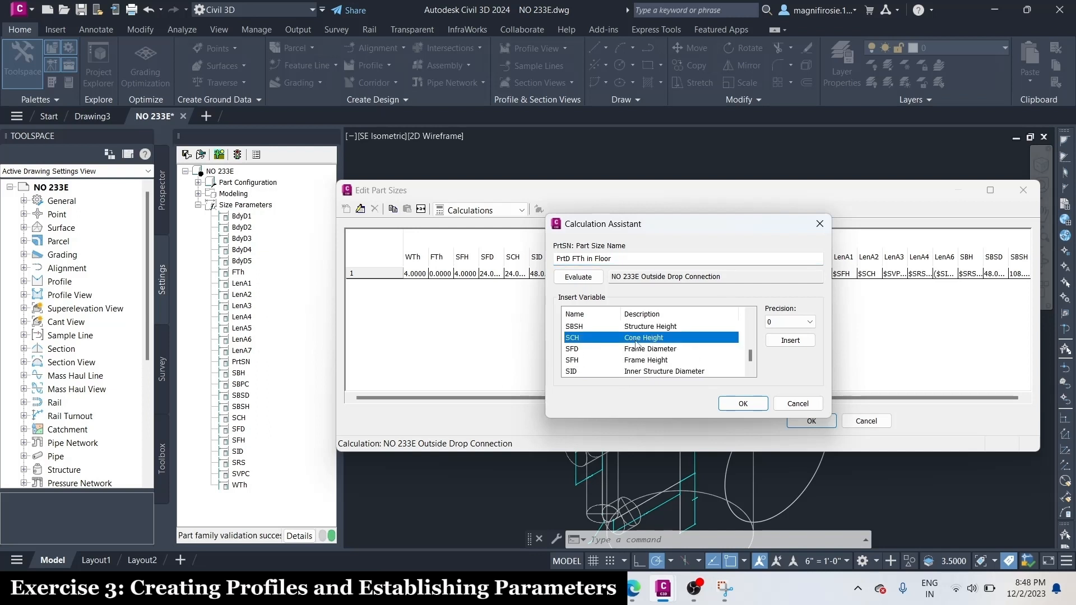
left_click(787, 341)
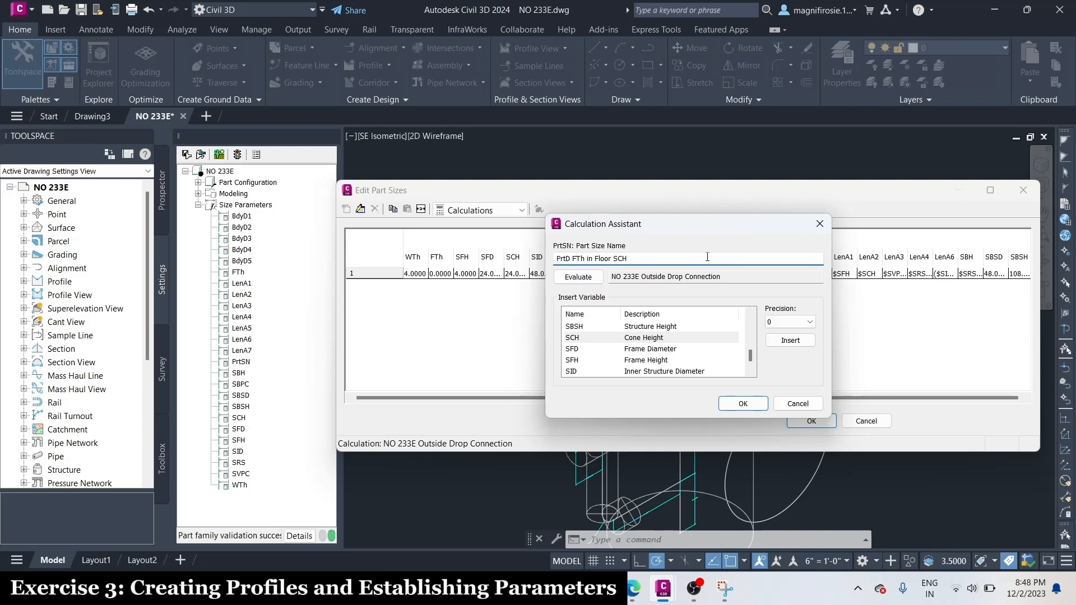
type("in Cone Hgt")
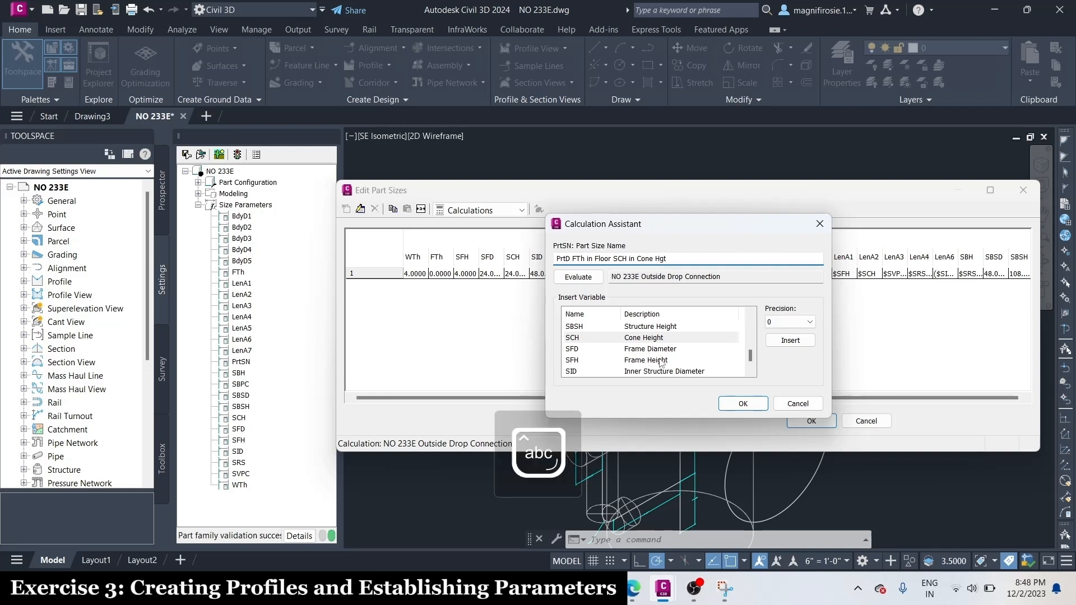
Append the Frame Diameter variable SFD and the text "in Frame Dia" to the Part Size Name formula
left_click(619, 348)
left_click(790, 340)
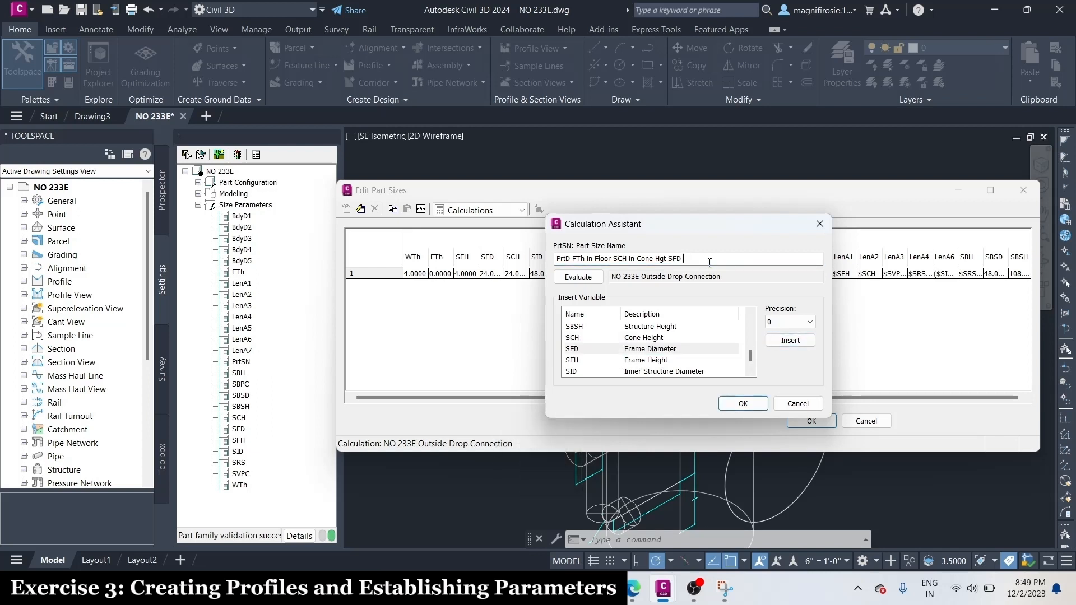
type("in Frame")
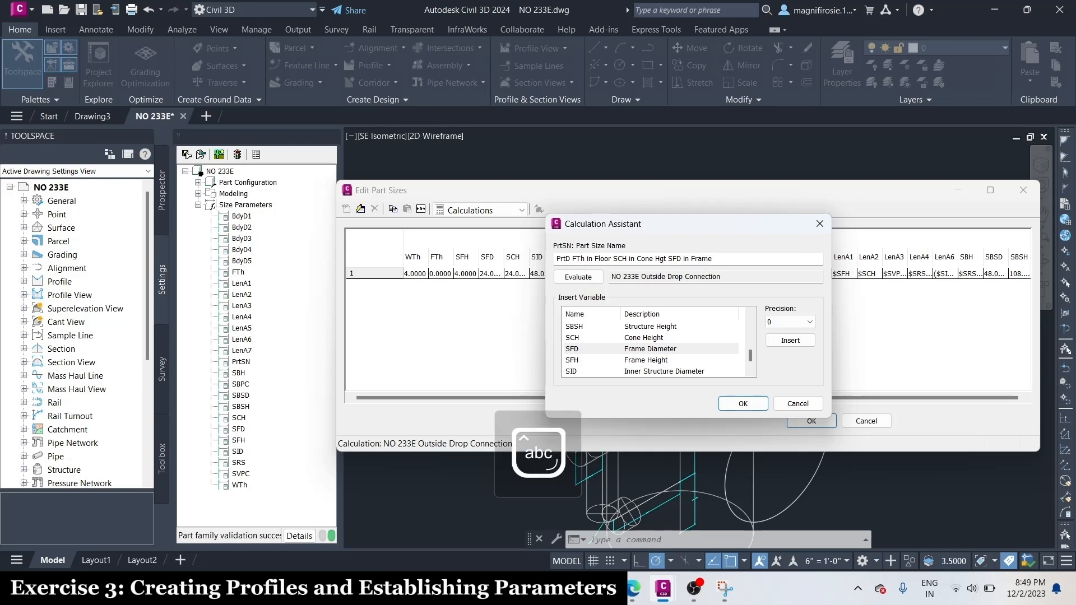
type(" Dia")
key("Caps_Lock")
type("SFH")
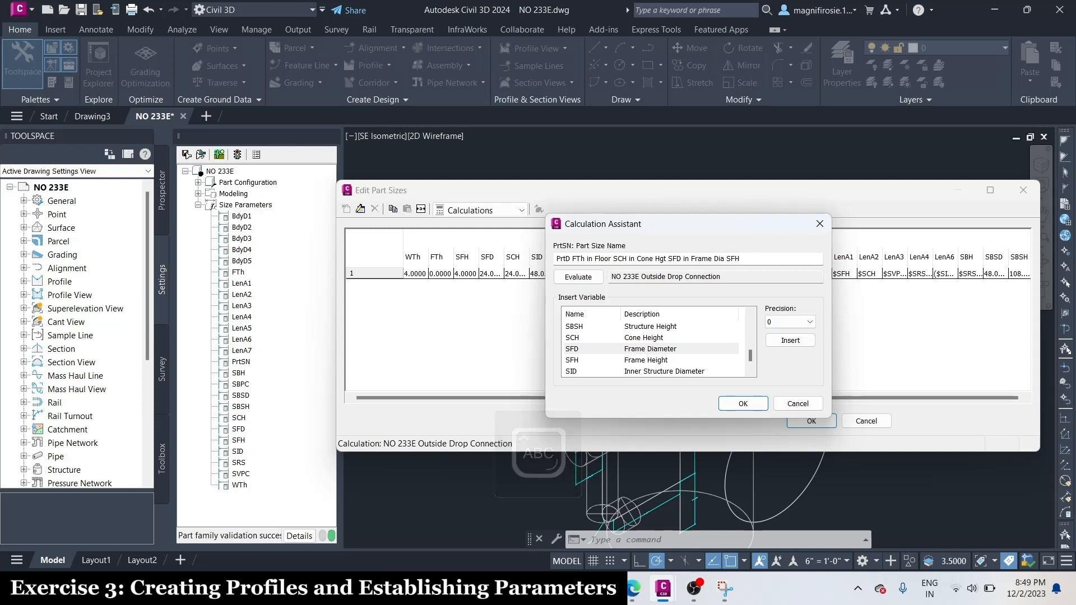
key("BackSpace")
key("BackSpace")
key("BackSpace")
key("Caps_Lock")
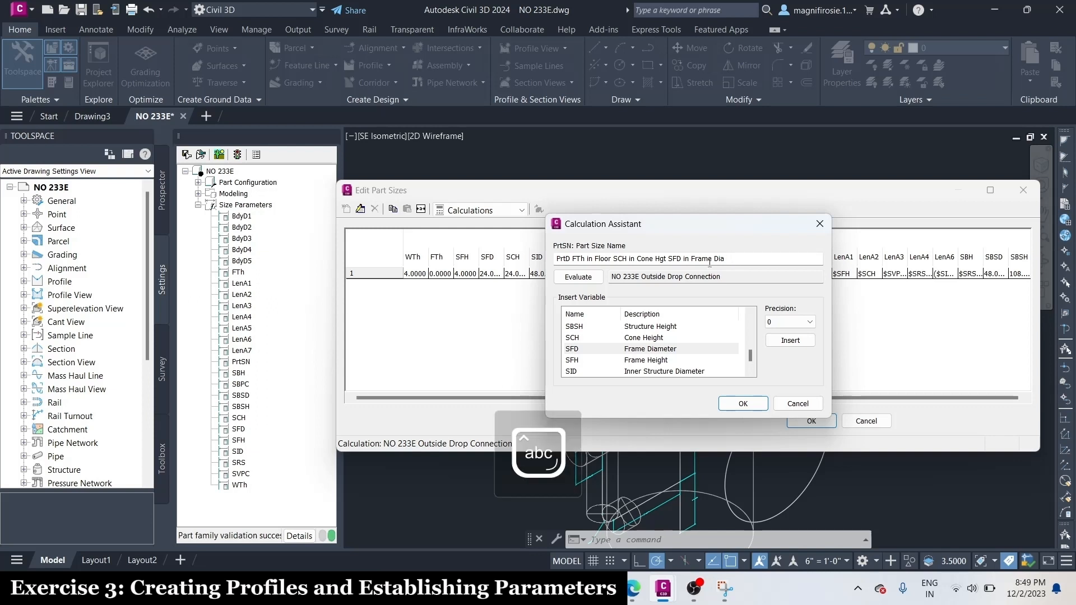
Append the Frame Height variable SFH and the text "in Frame Hgt" to the Part Size Name formula
left_click(650, 361)
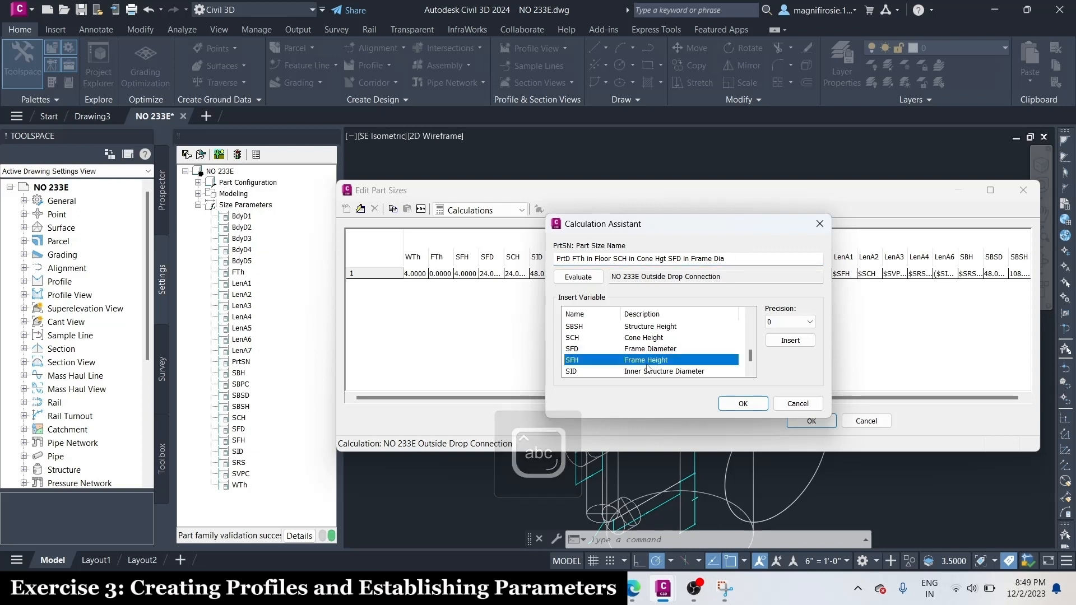
left_click(790, 341)
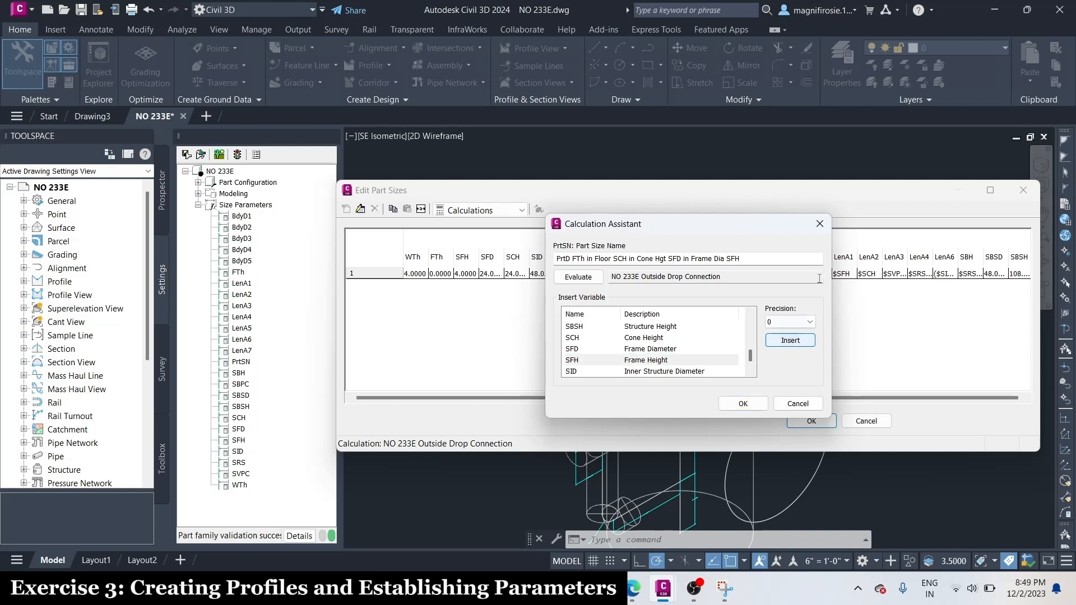
left_click(779, 258)
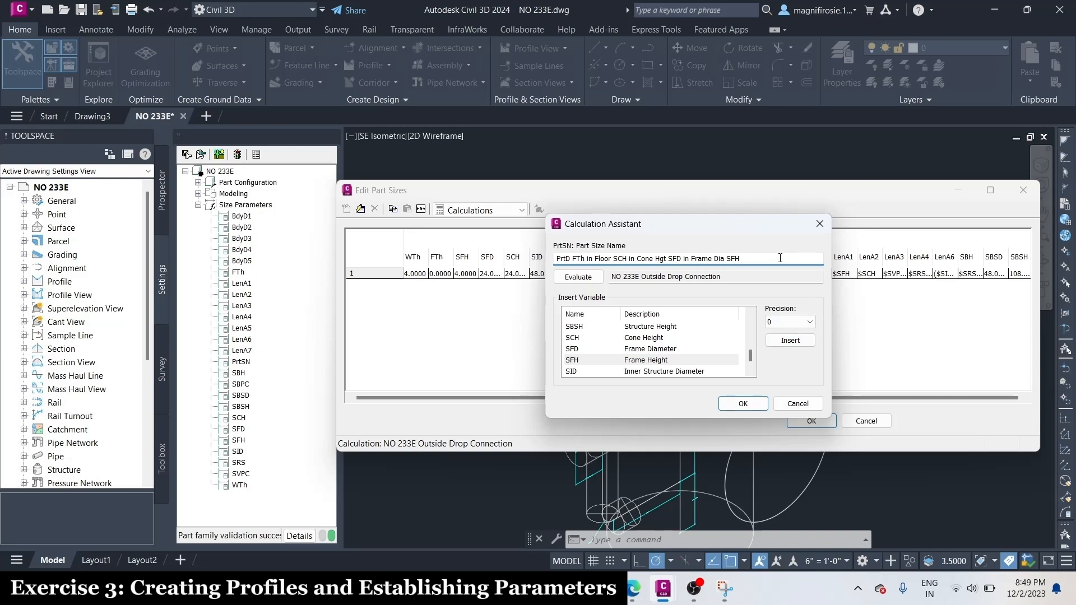
type("in Frame")
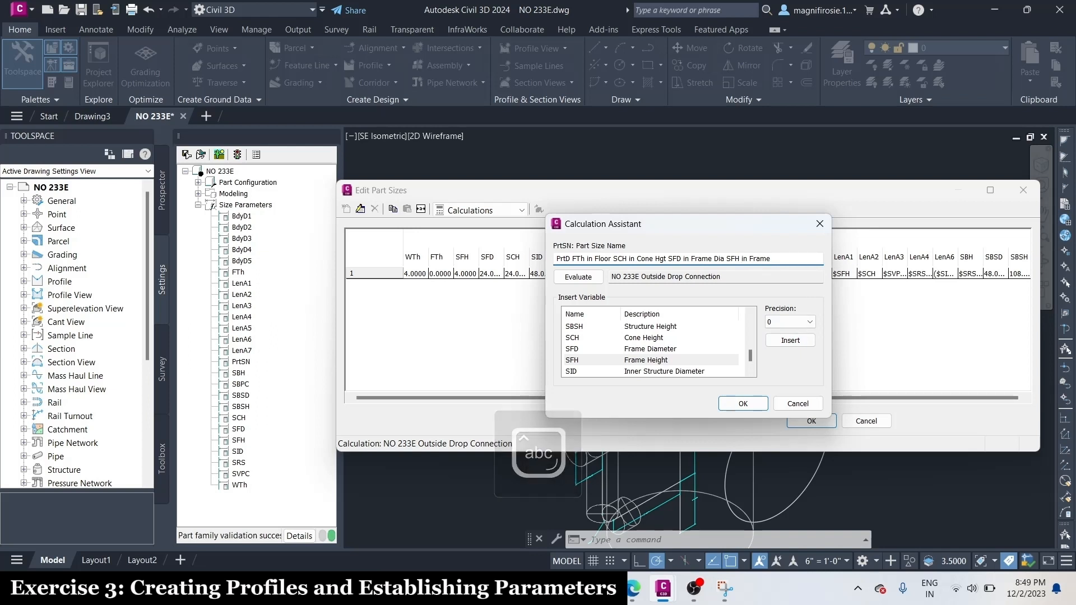
type("h")
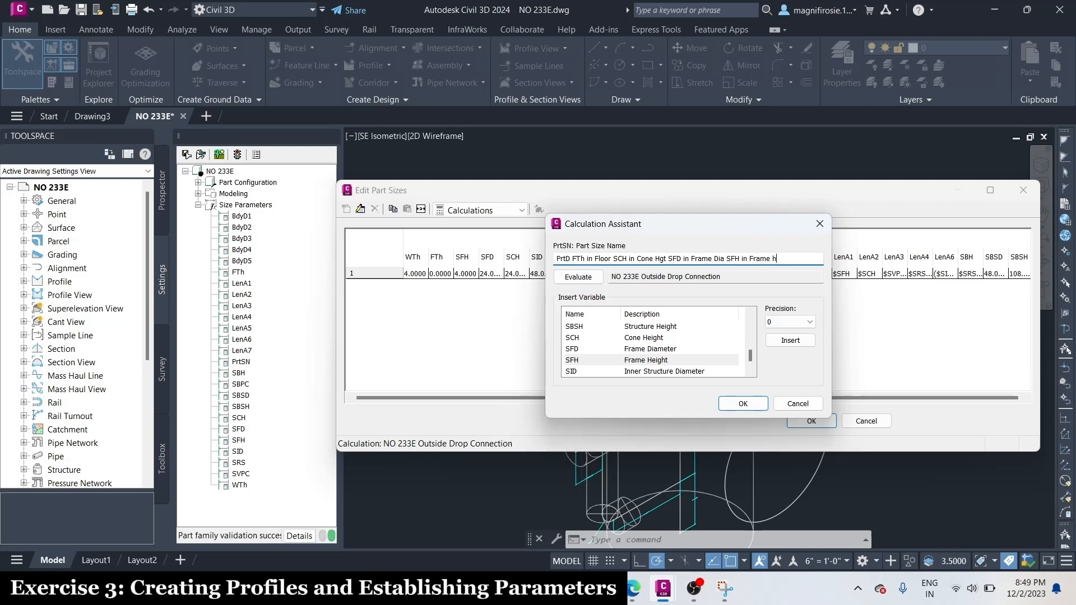
type("g")
key("Caps_Lock")
key("BackSpace")
key("BackSpace")
type("H")
key("Caps_Lock")
type("gt")
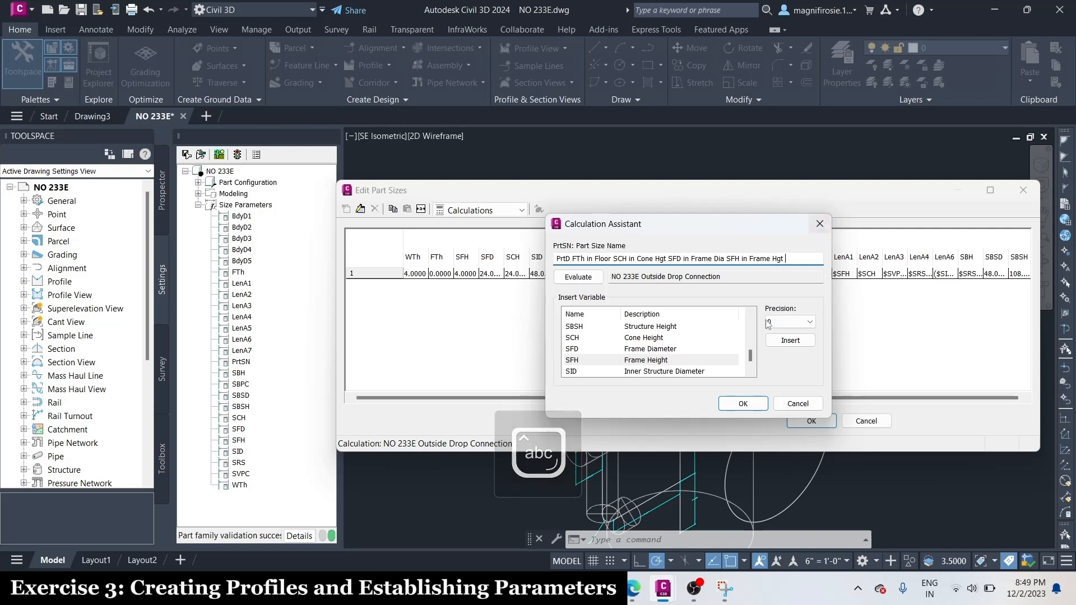
Append the Inner Structure Diameter variable SID and the text "in Barrel Dia" to the Part Size Name formula
left_click(653, 371)
left_click(774, 342)
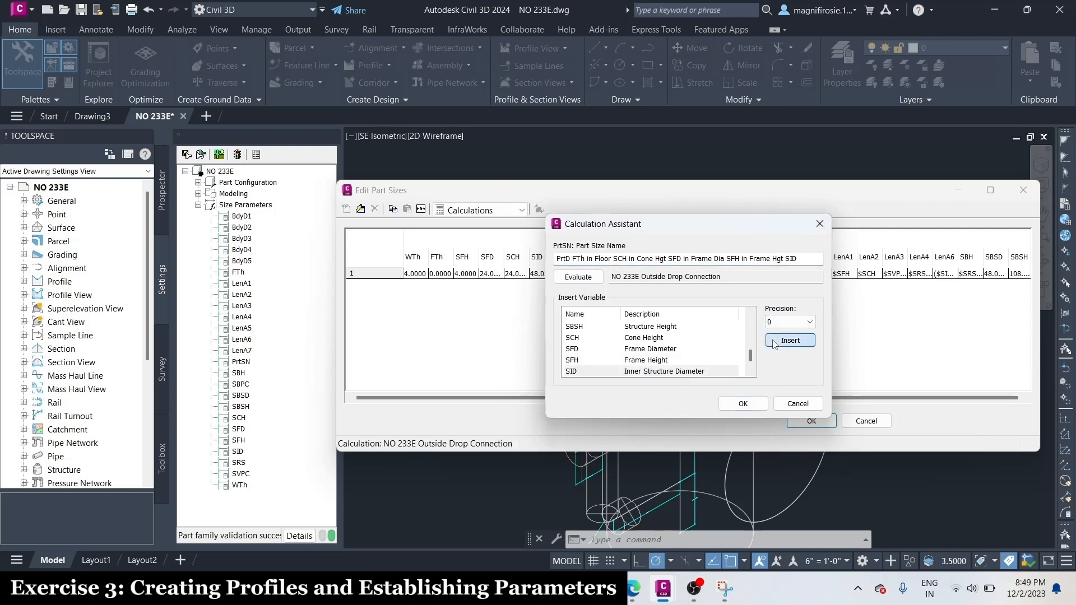
left_click(811, 260)
type("in")
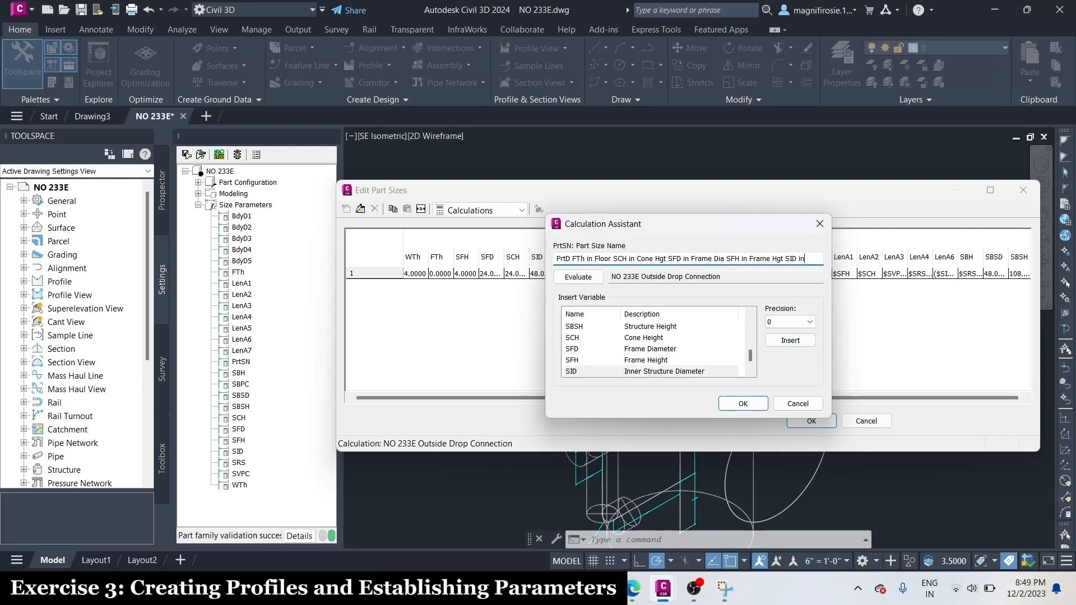
type(" Barrel")
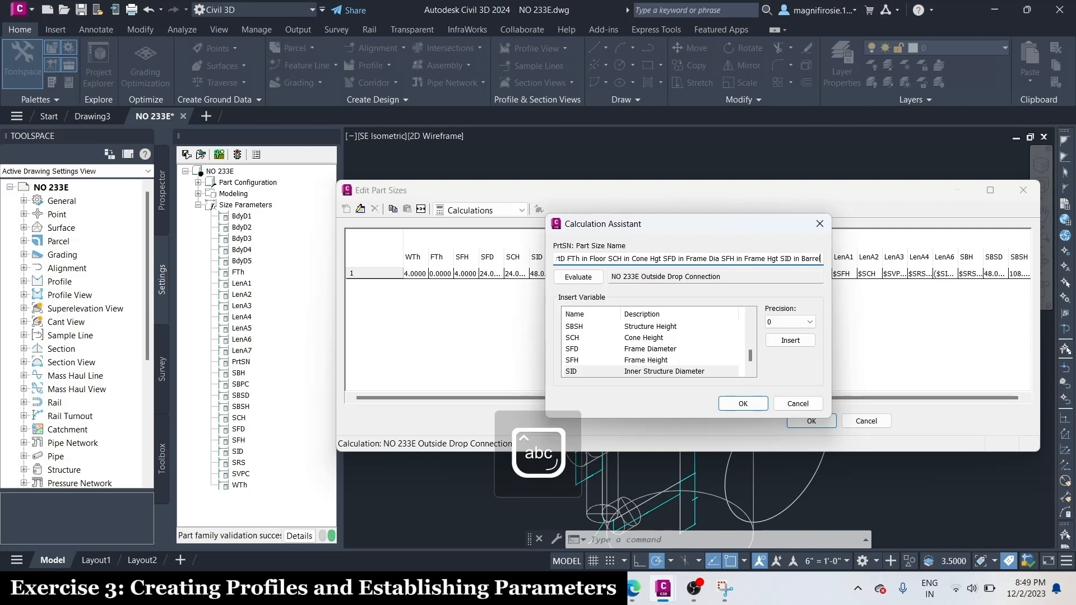
type(" Di")
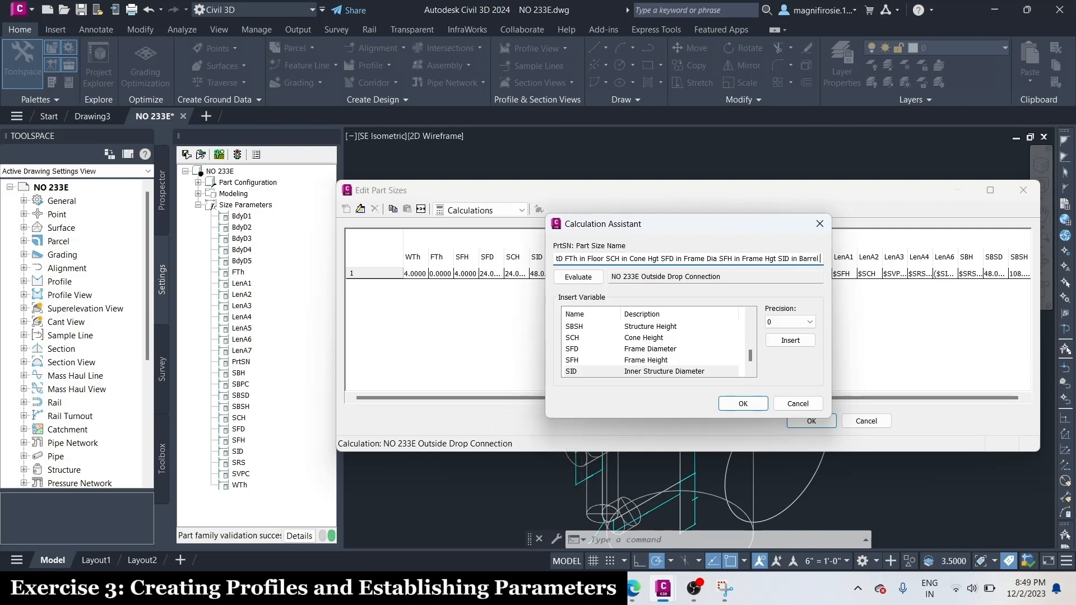
type("a")
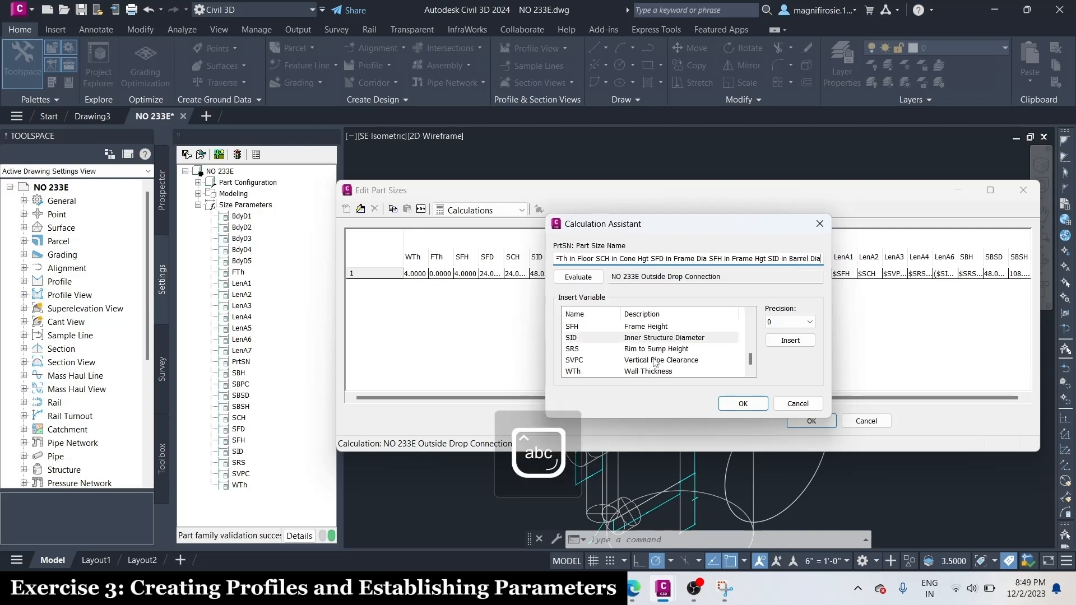
Append the Wall Thickness variable WTh and the text "in Wall" at the end of the Part Size Name formula
scroll(653, 361, "down", 1)
left_click(639, 372)
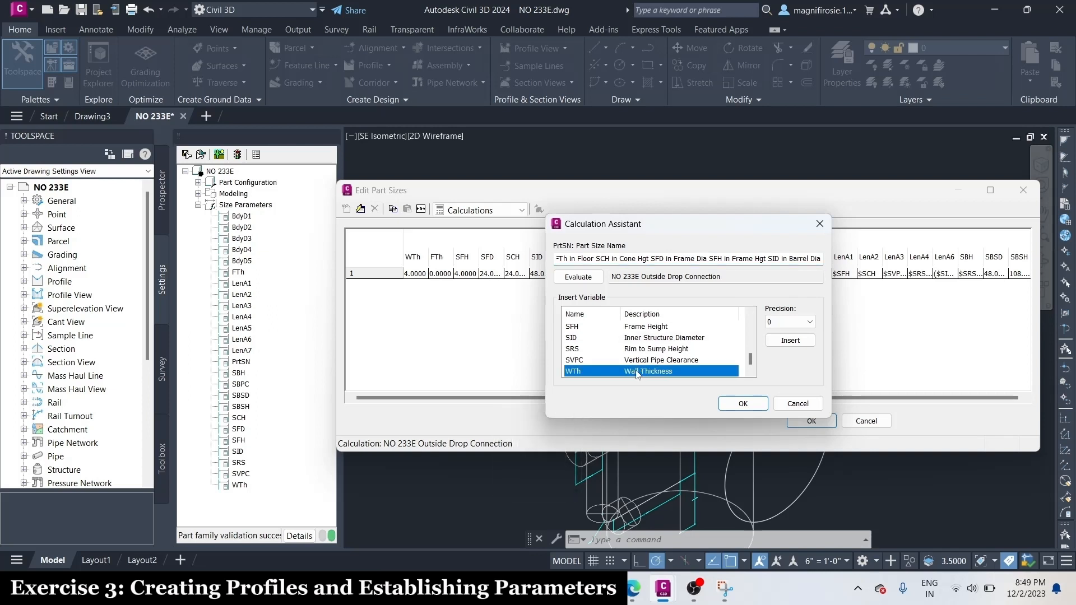
left_click(791, 342)
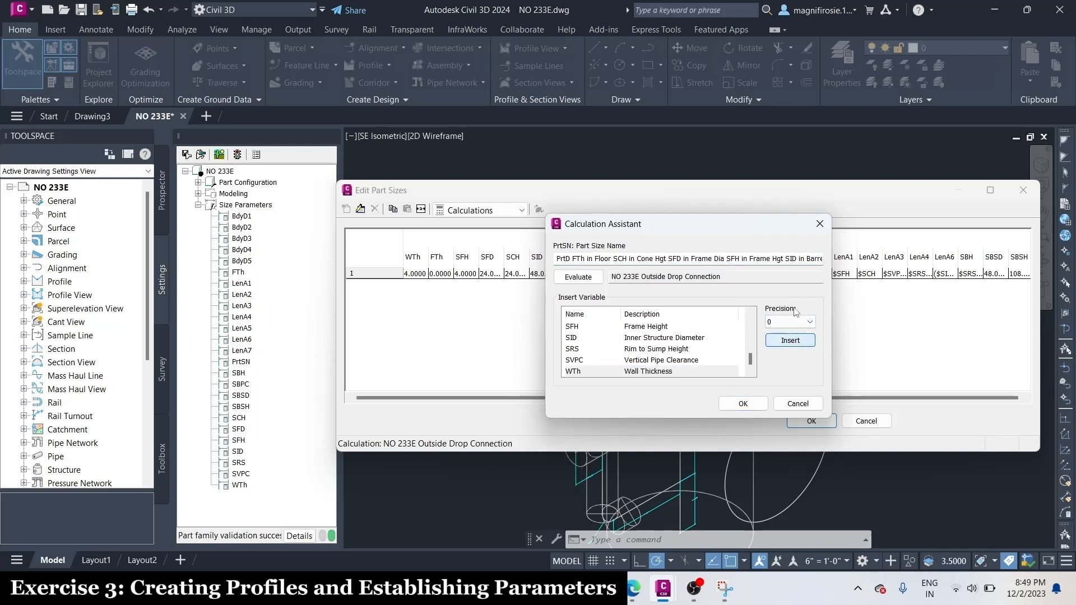
left_click(814, 258)
key("End")
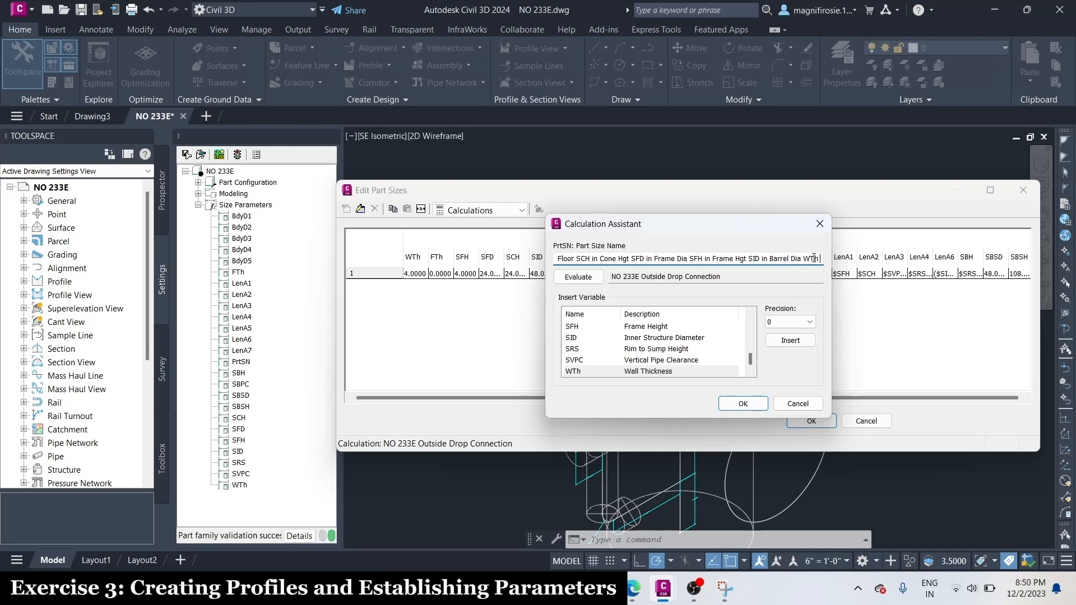
type("in")
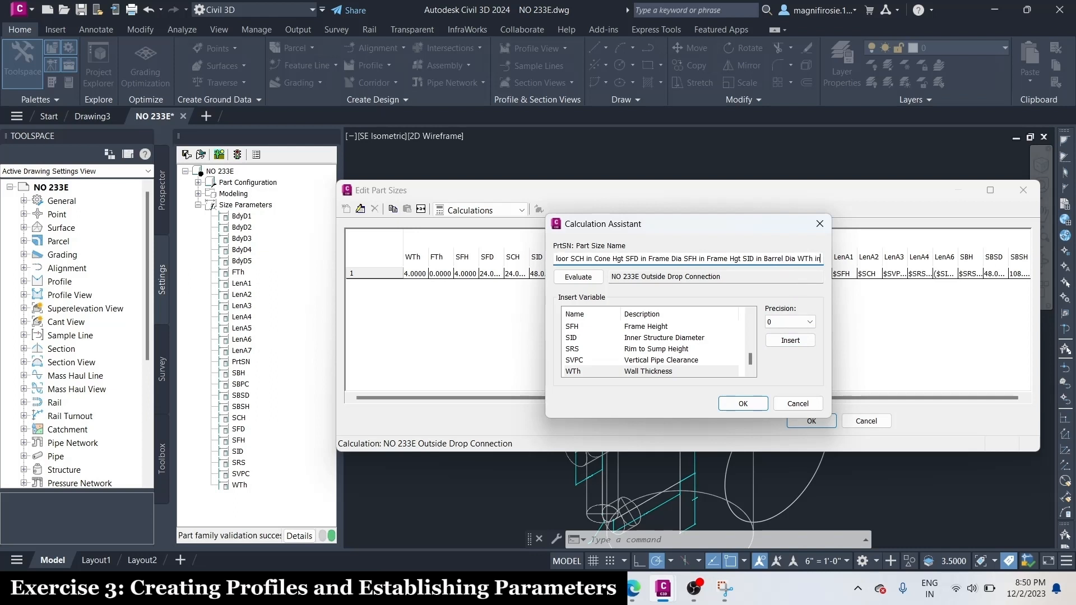
type(" Wall")
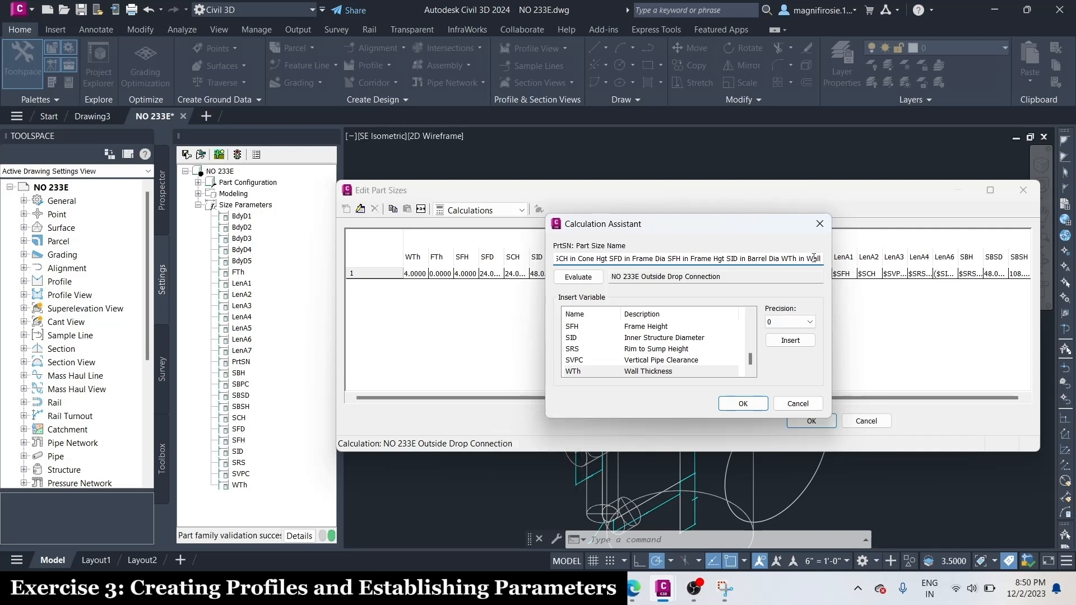
Evaluate the Part Size Name formula, read its result through to the end, and accept the formula and the part sizes
left_click(585, 282)
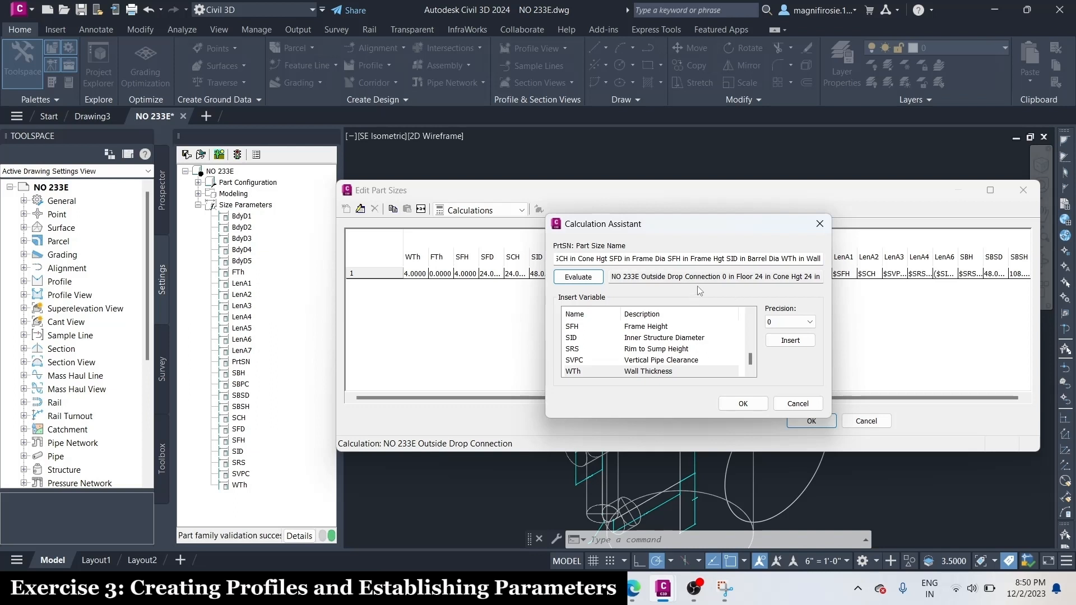
left_click(778, 277)
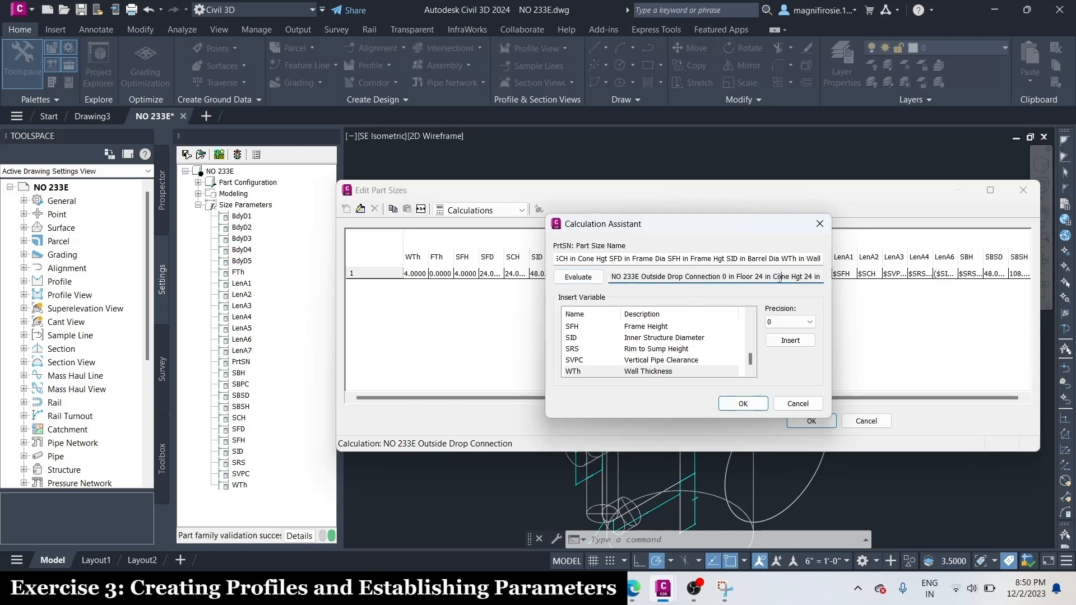
key("Right")
key("Right")
key("Right")
key("Right")
key("Right")
key("Right")
key("Right")
key("Right")
key("Right")
key("Right")
key("Right")
key("Right")
key("Right")
key("Right")
key("Right")
key("Right")
key("Right")
key("Right")
key("Right")
key("Right")
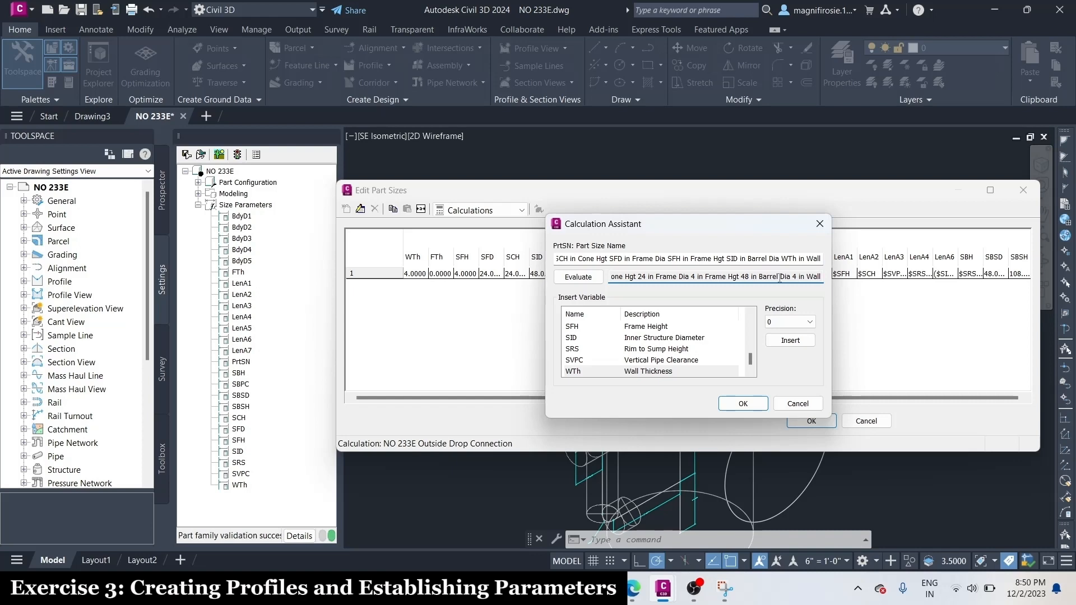
left_click(741, 405)
left_click(812, 421)
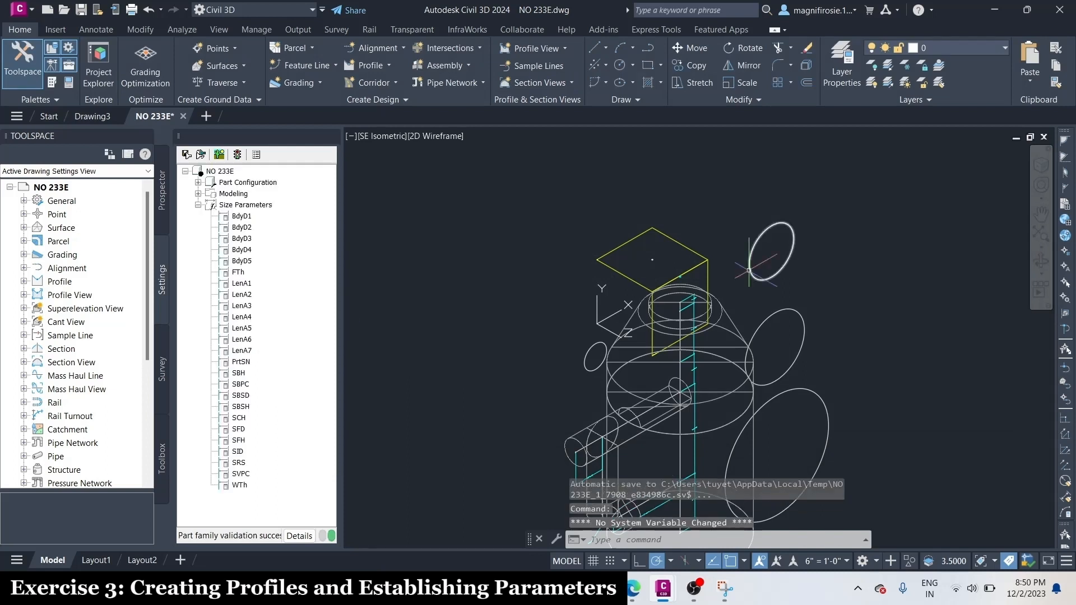
Save the part family and expand Part Configuration, Modeling and Work Planes in its tree
left_click(201, 154)
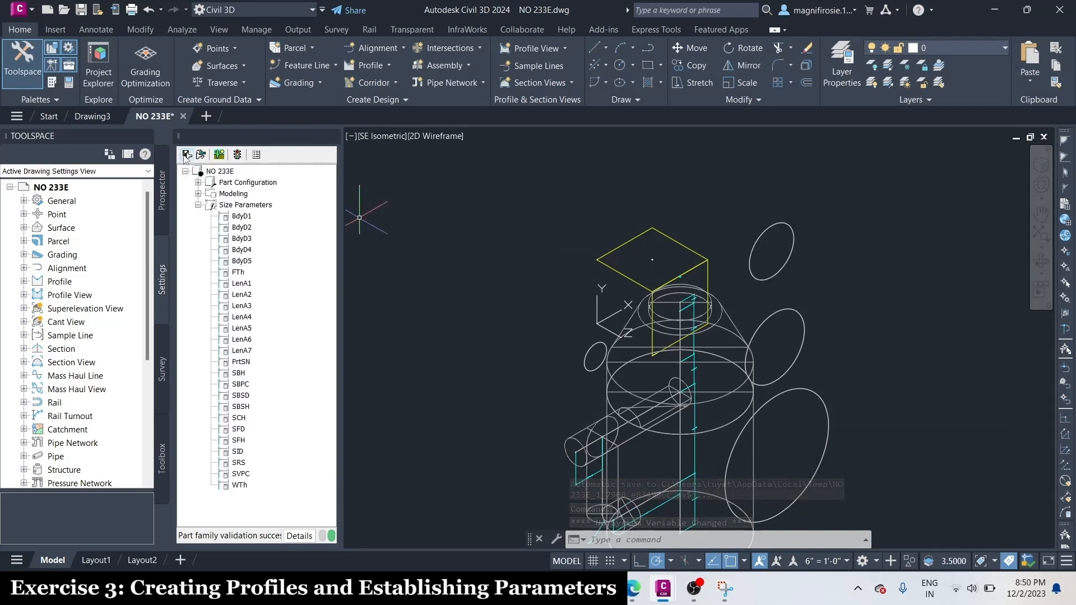
left_click(198, 183)
left_click(198, 250)
left_click(211, 261)
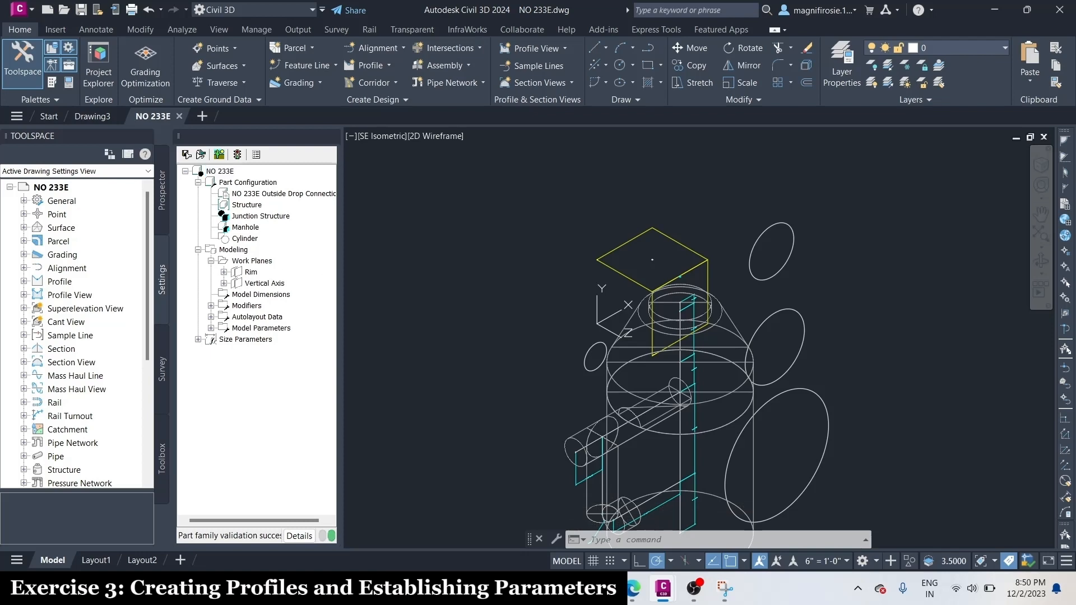
Switch the manhole model's visual style to Conceptual
scroll(682, 219, "down", 3)
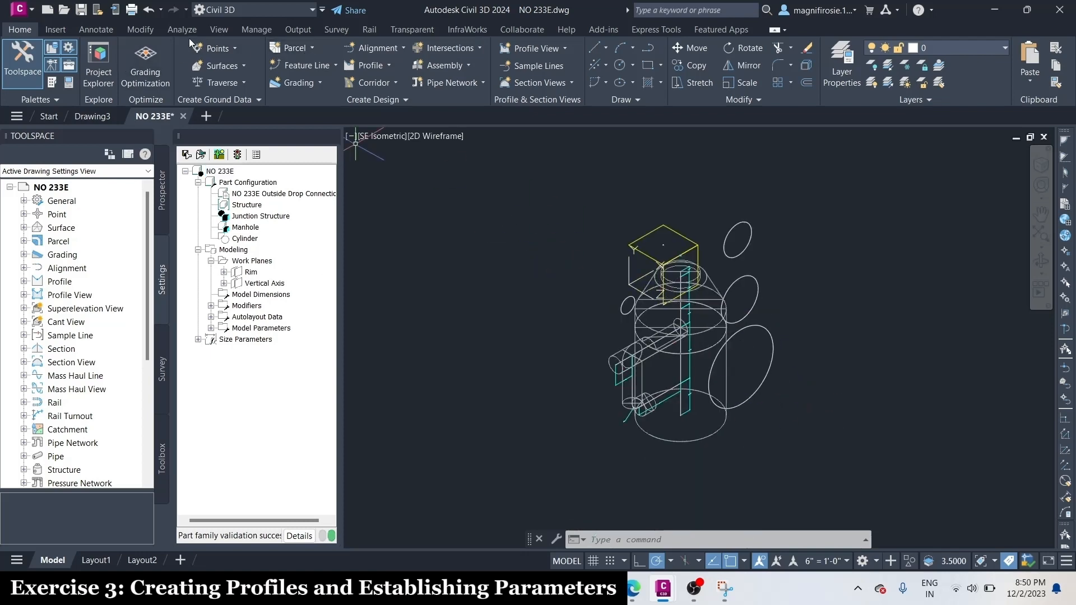
left_click(216, 31)
left_click(239, 49)
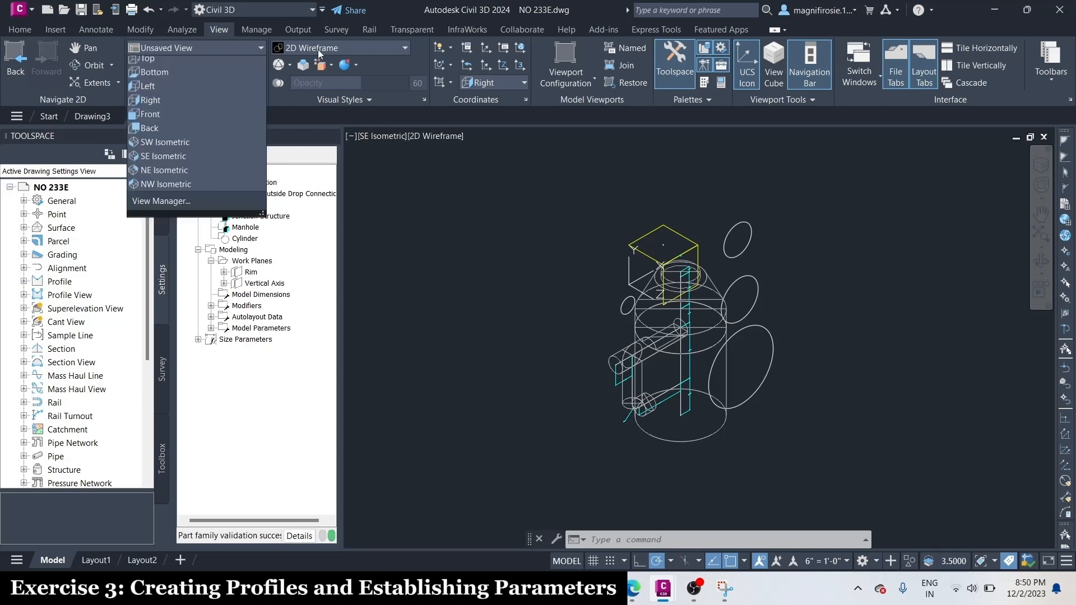
left_click(355, 49)
left_click(374, 78)
scroll(676, 384, "up", 2)
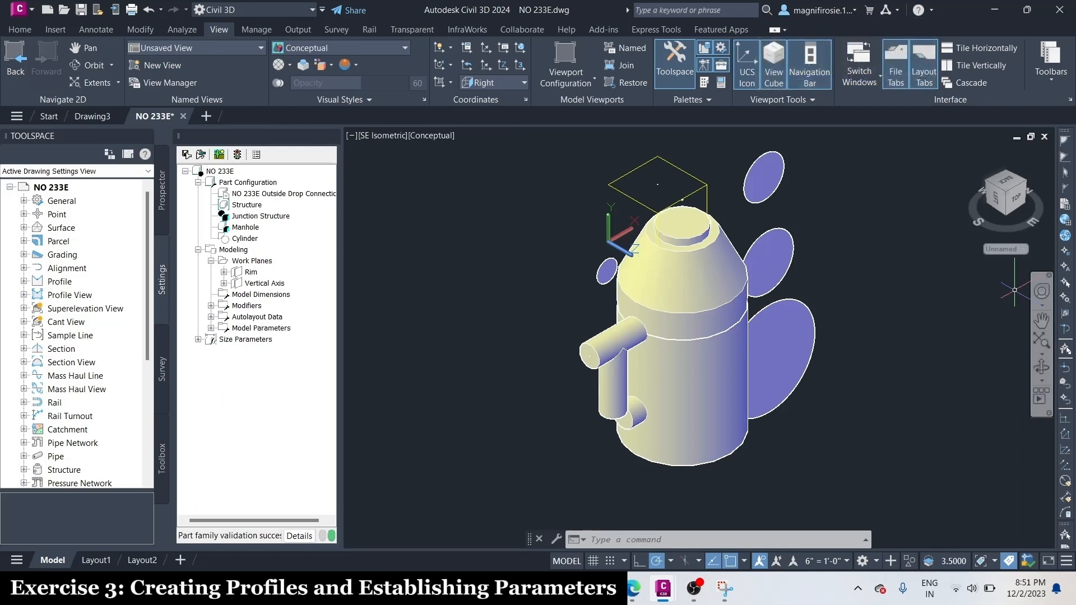
scroll(211, 333, "down", 3)
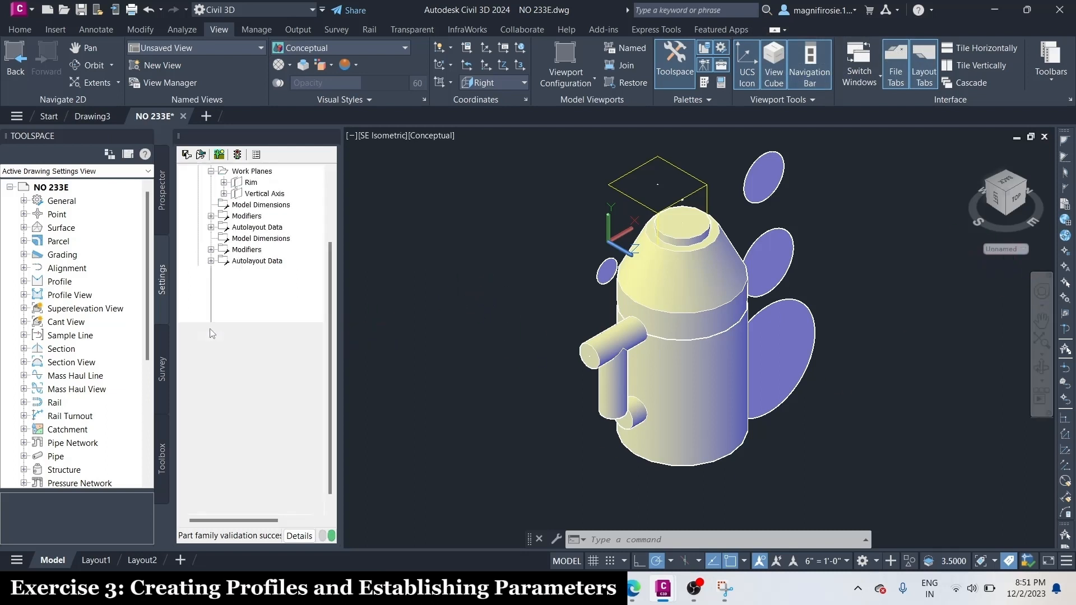
In the Model Parameters, set the equation of the Vertical Pipe Clearance parameter SVPC to SFH+SCH+SBPC
left_click(211, 238)
right_click(250, 228)
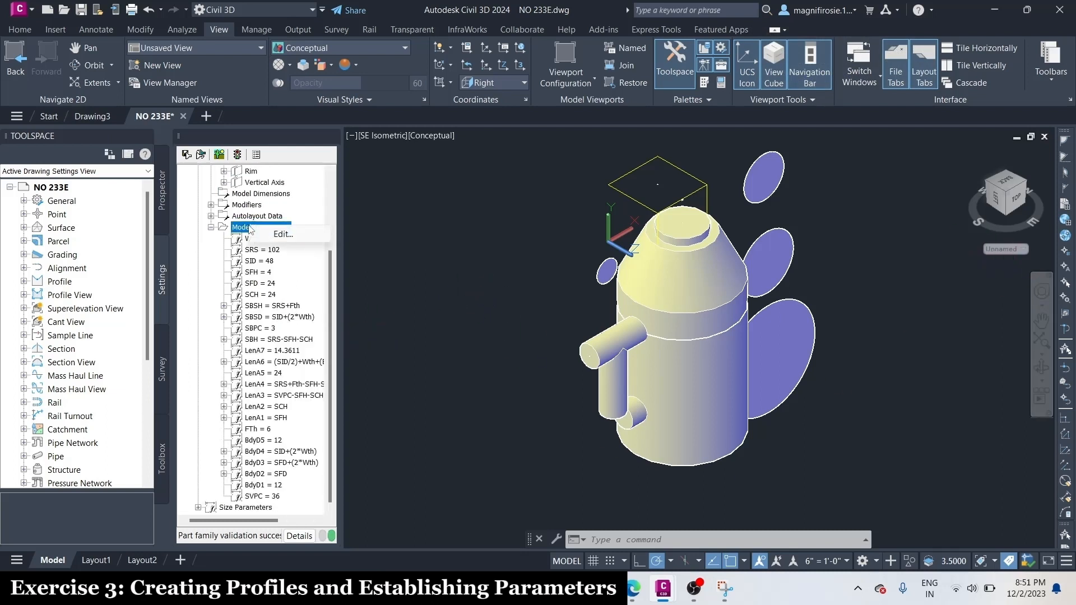
left_click(289, 236)
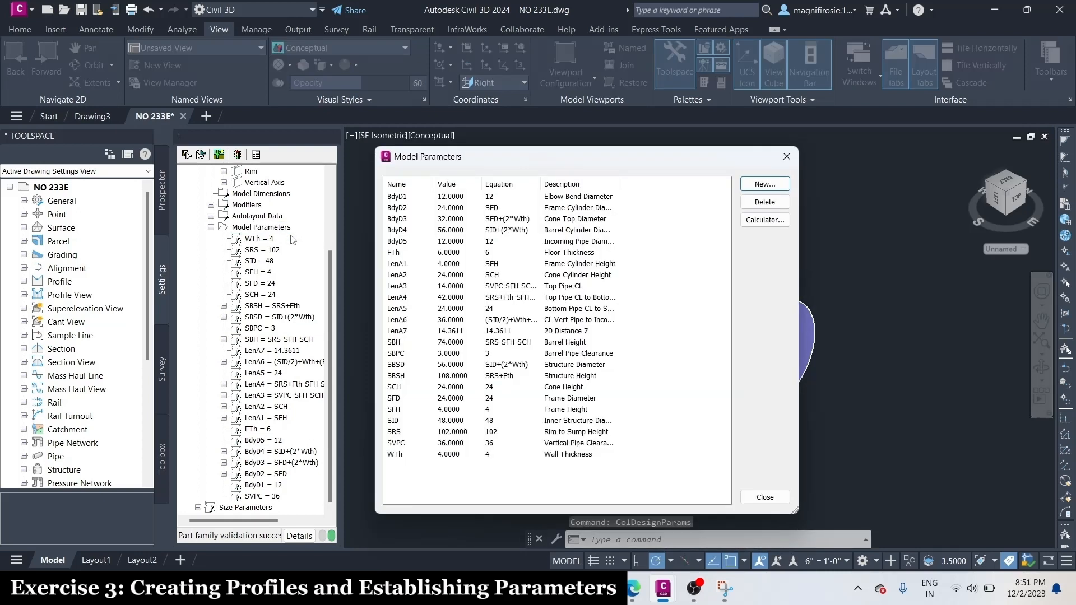
left_click(495, 446)
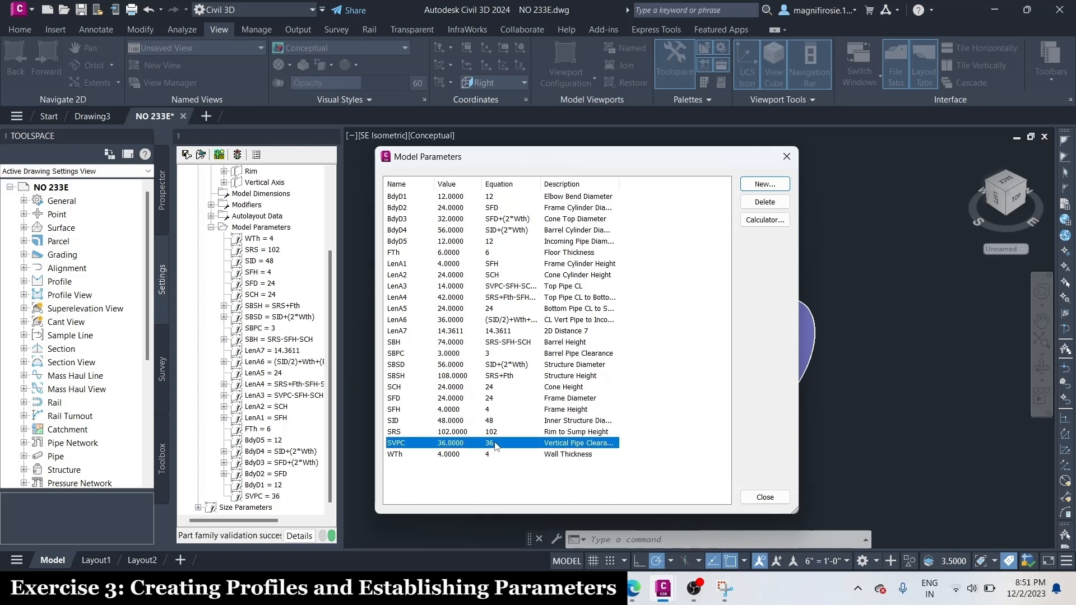
left_click(489, 444)
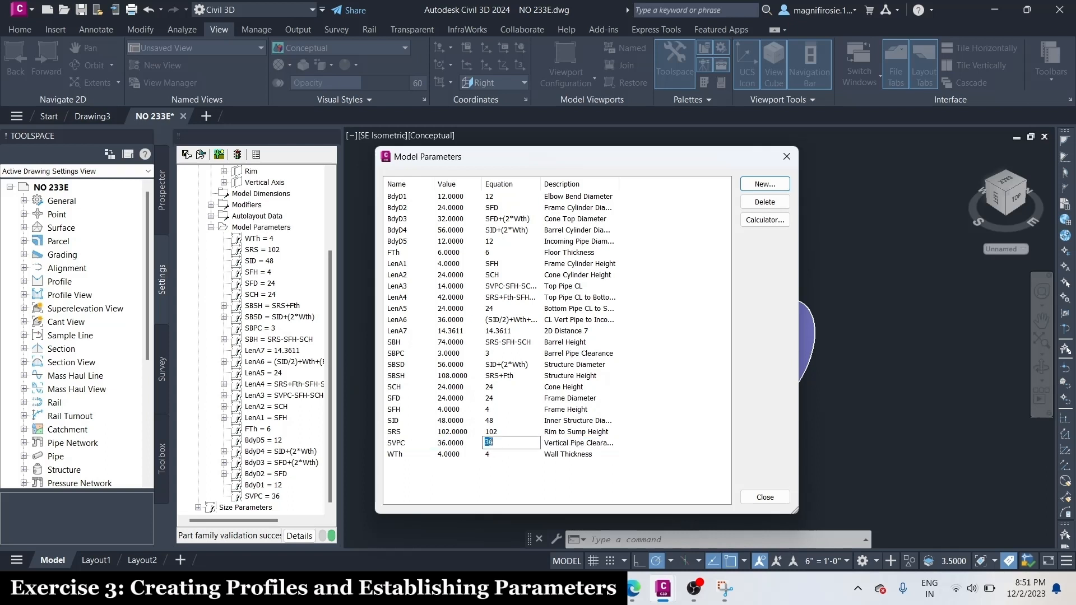
key("Caps_Lock")
type("SFH")
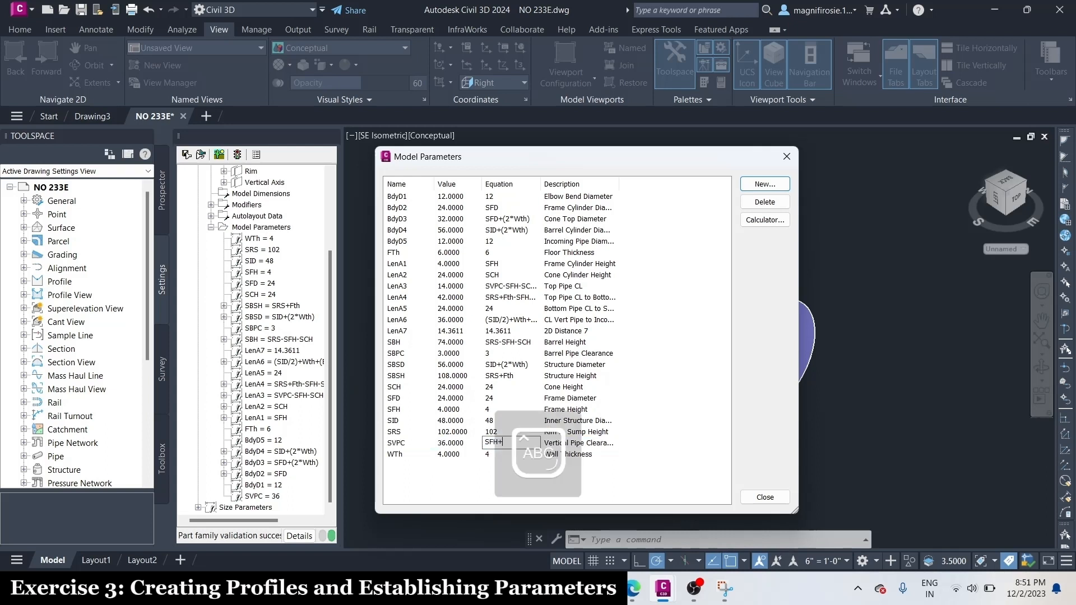
type("+")
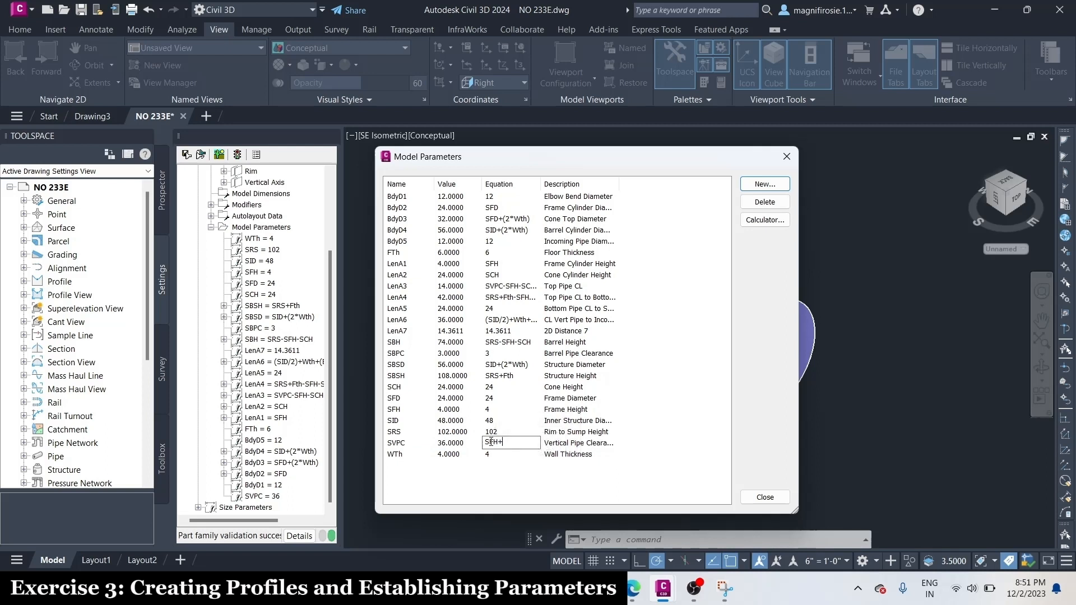
type("SCH")
type("+SBP")
key("BackSpace")
type("BPC")
key("Return")
left_click(765, 497)
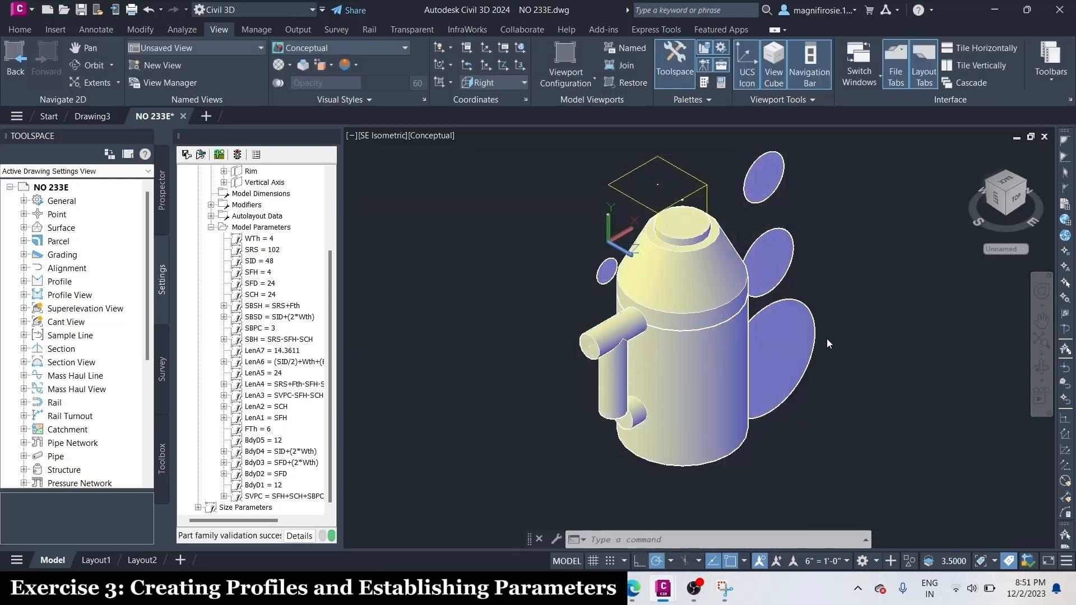
Switch the visual style to 2D Wireframe and add a point reference to the Vertical Axis work plane from the Rim plane's centre point
left_click(323, 49)
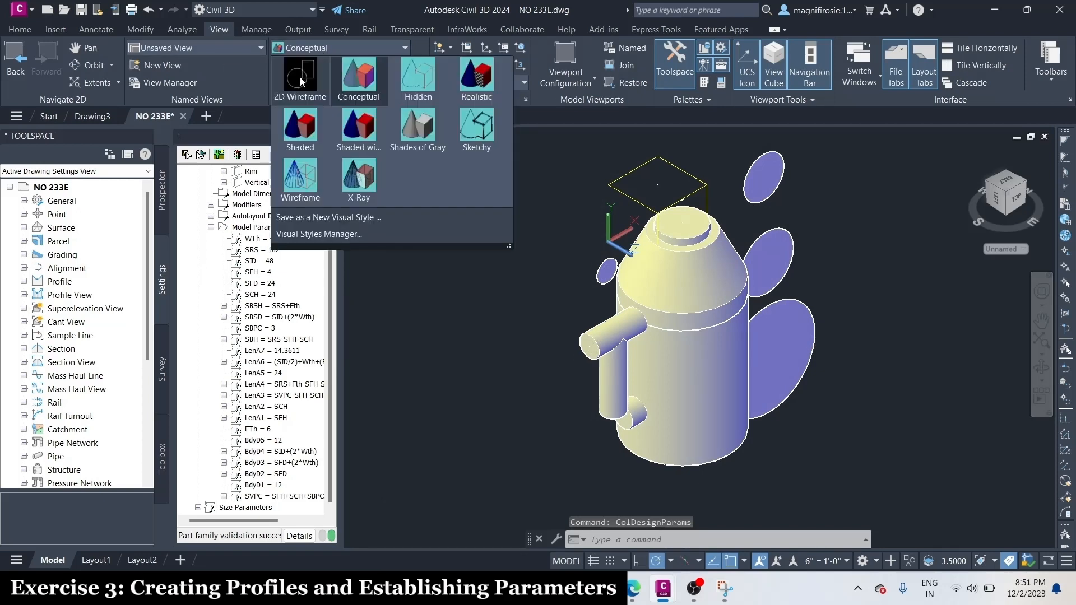
left_click(301, 79)
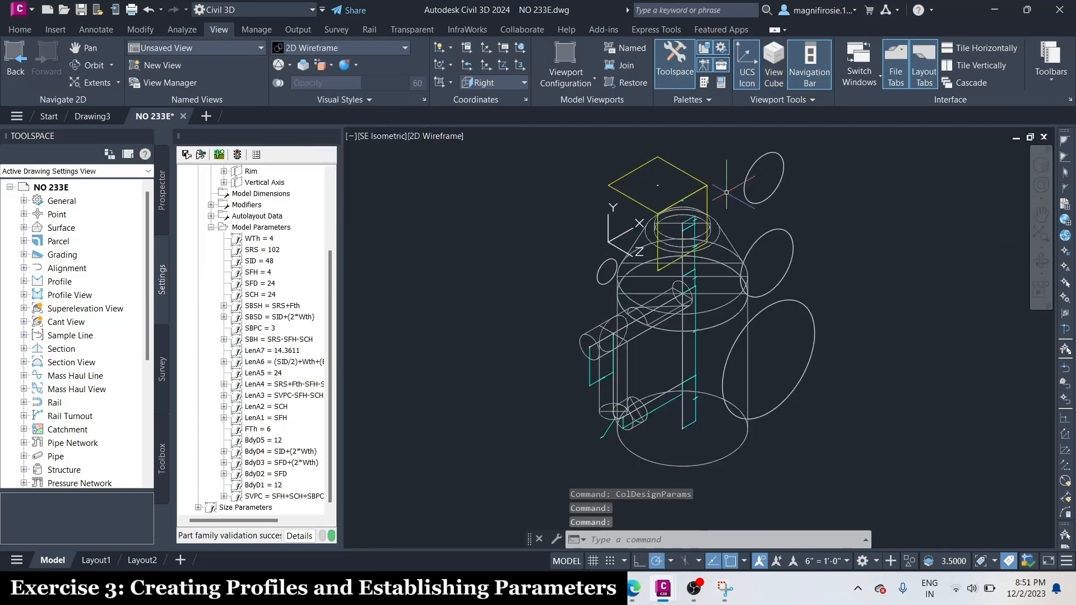
scroll(238, 347, "up", 3)
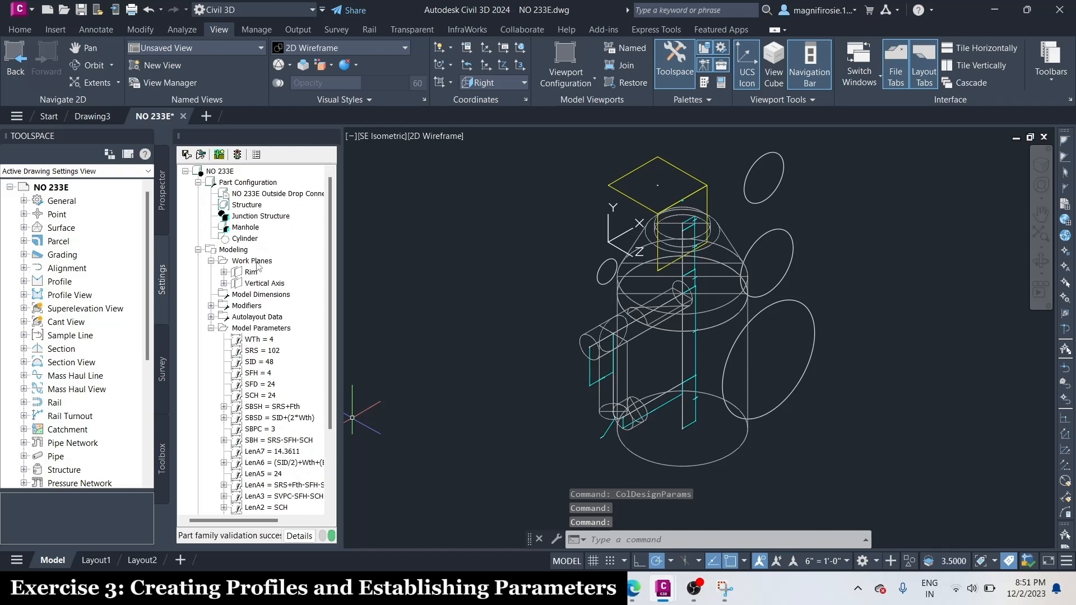
left_click(257, 263)
left_click(262, 284)
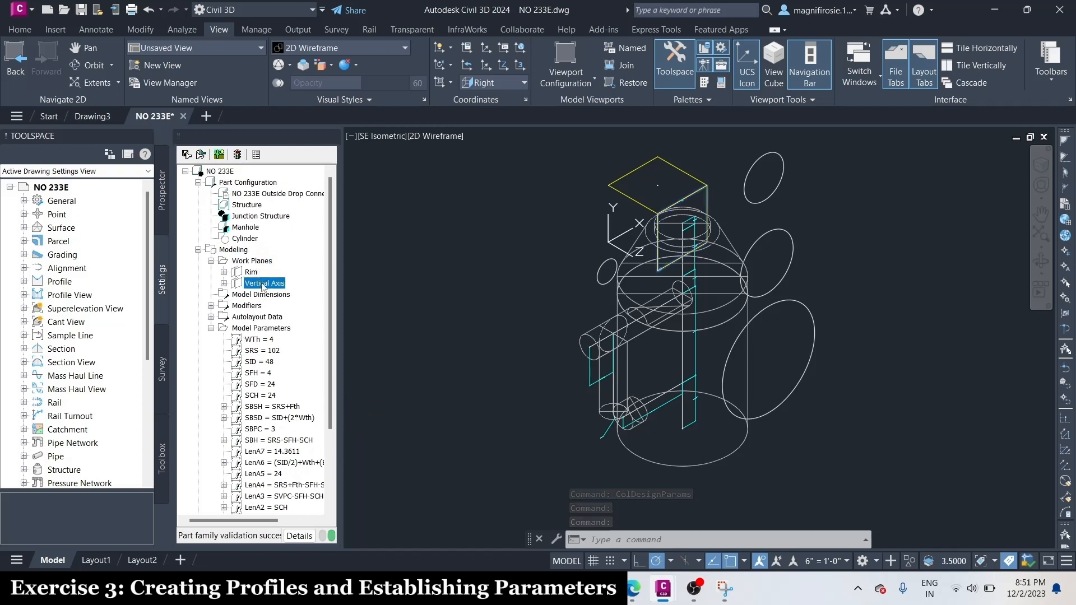
right_click(263, 285)
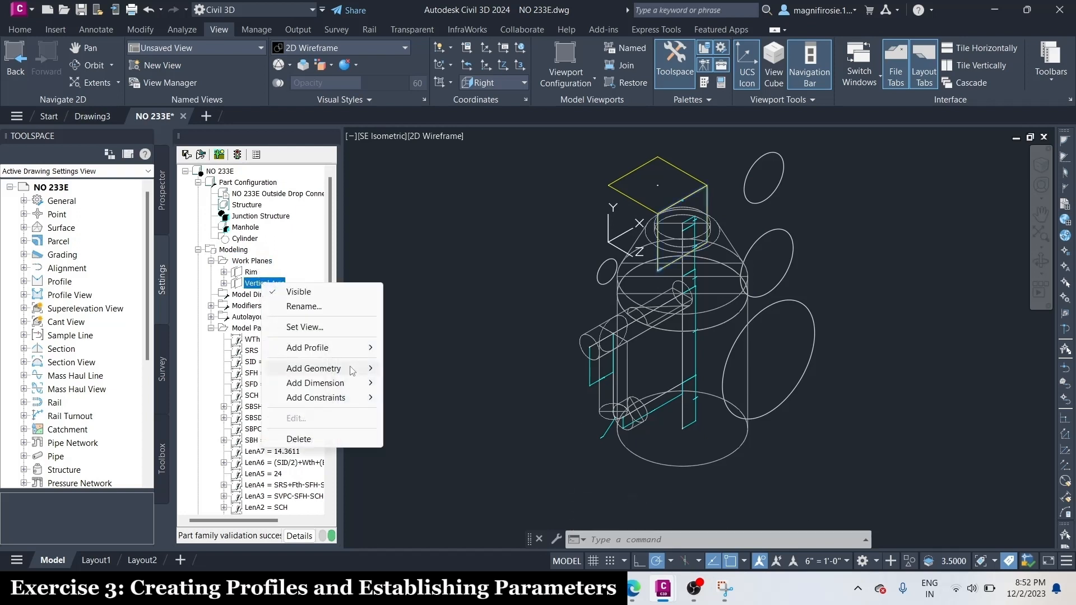
mouse_move(344, 372)
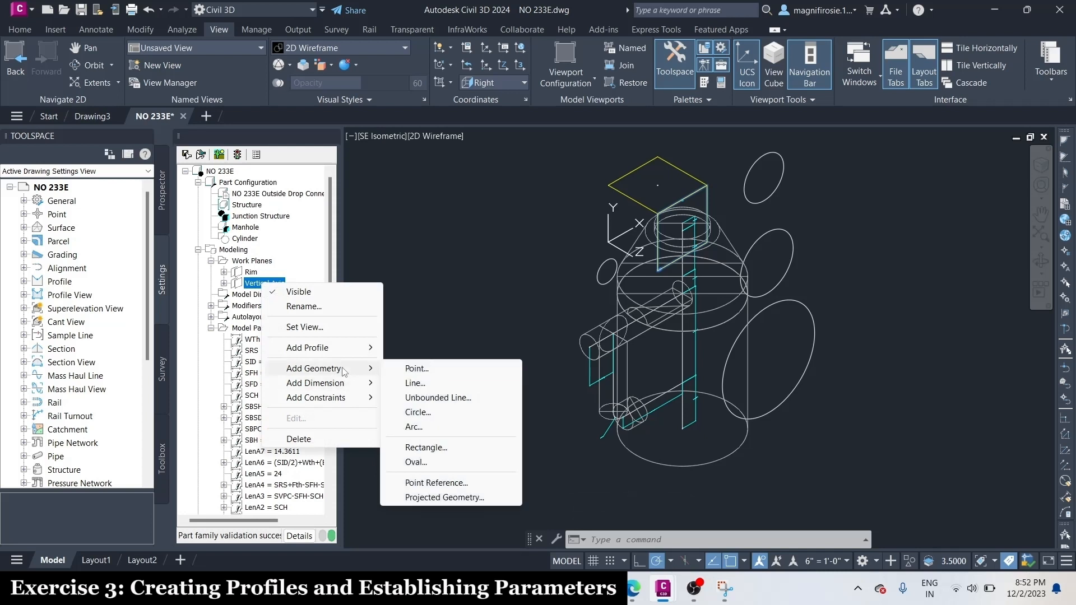
left_click(470, 487)
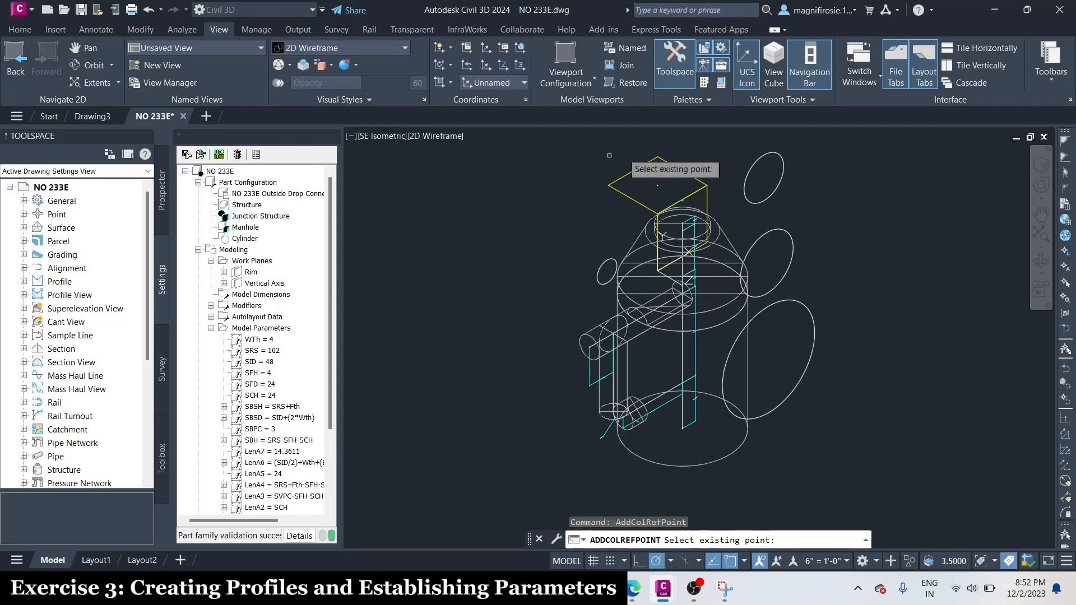
scroll(669, 168, "up", 6)
scroll(650, 208, "up", 4)
scroll(572, 305, "up", 3)
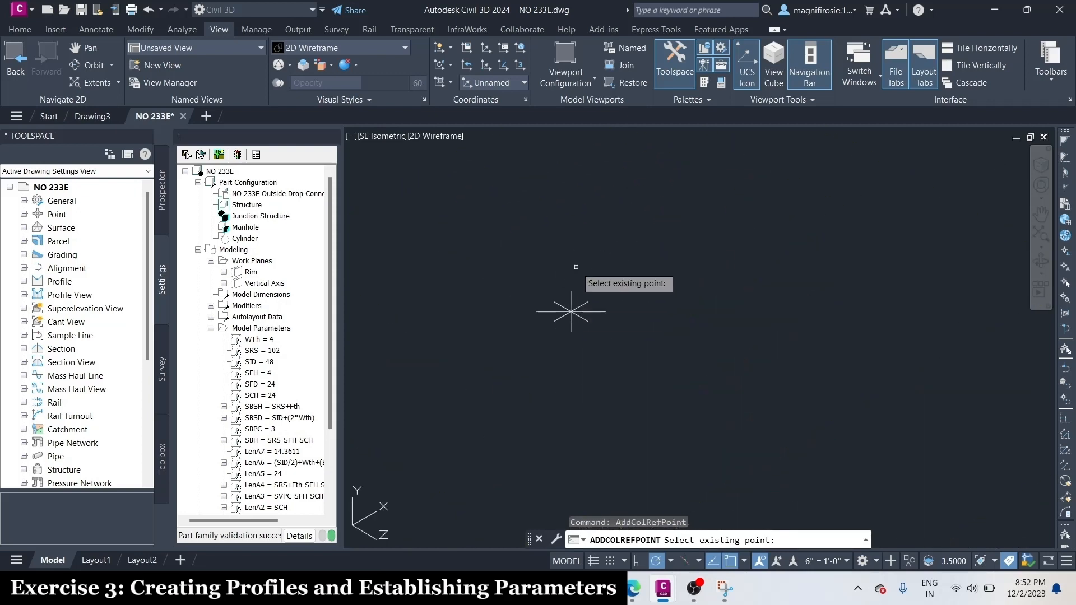
left_click(572, 320)
scroll(577, 255, "down", 4)
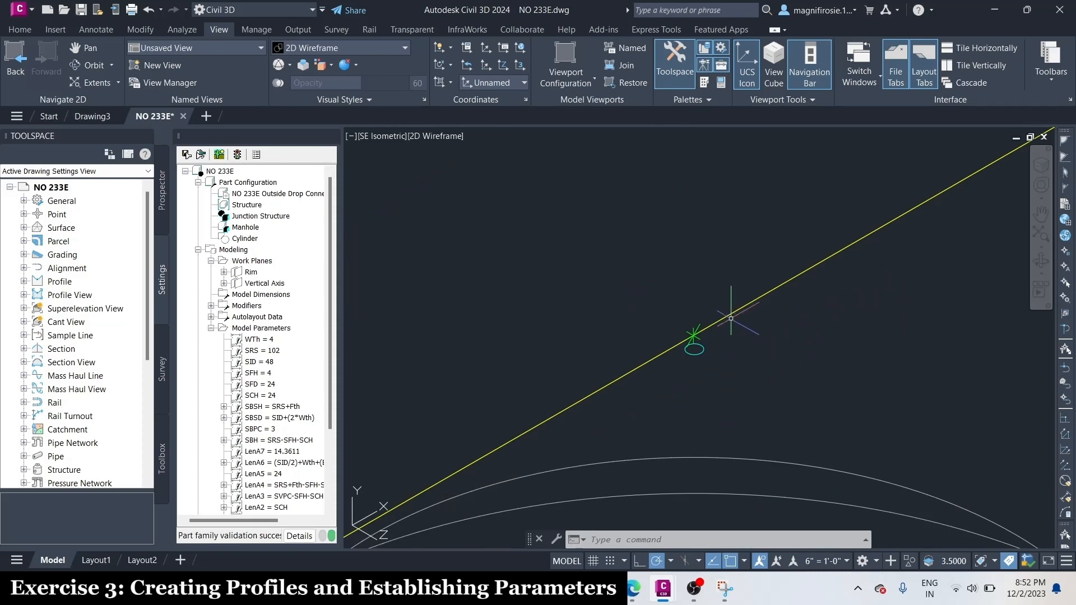
Add a coincident constraint on the Vertical Axis work plane between the frame's top centre point and the green reference point
scroll(695, 336, "up", 5)
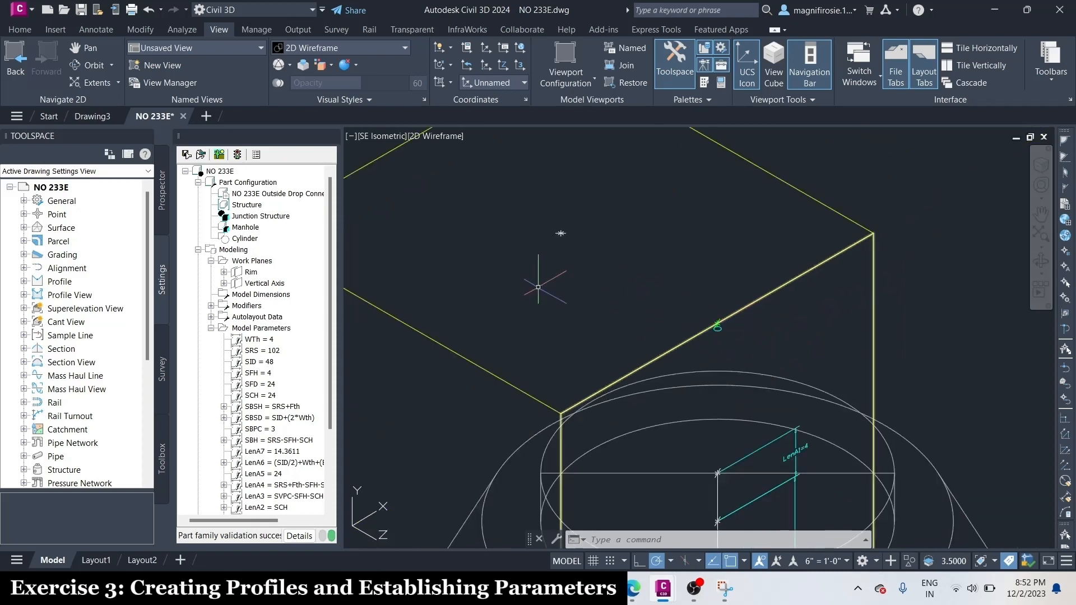
left_click(265, 283)
right_click(265, 284)
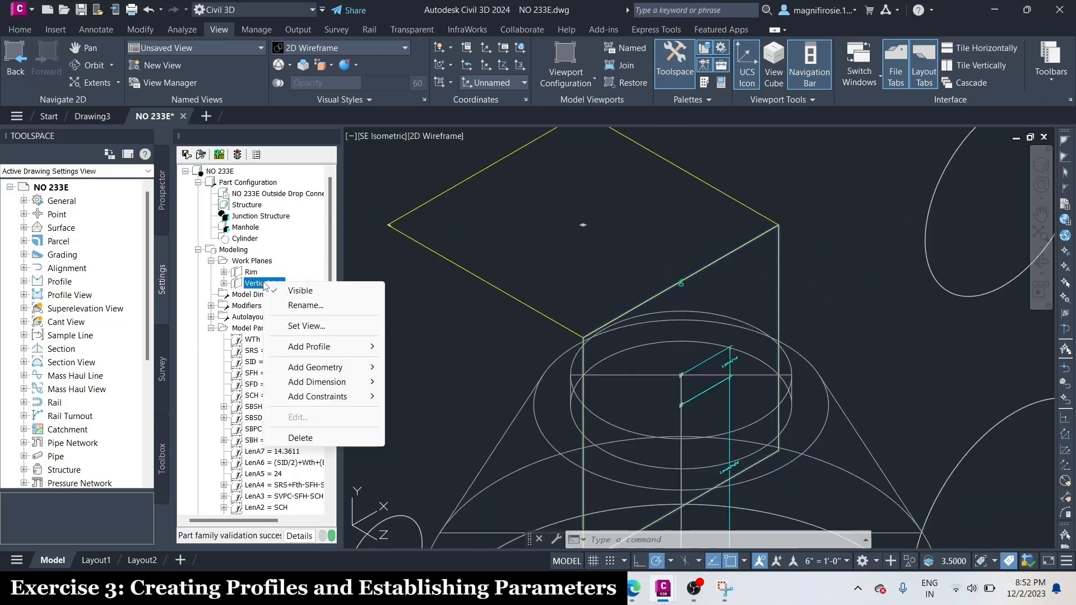
mouse_move(331, 399)
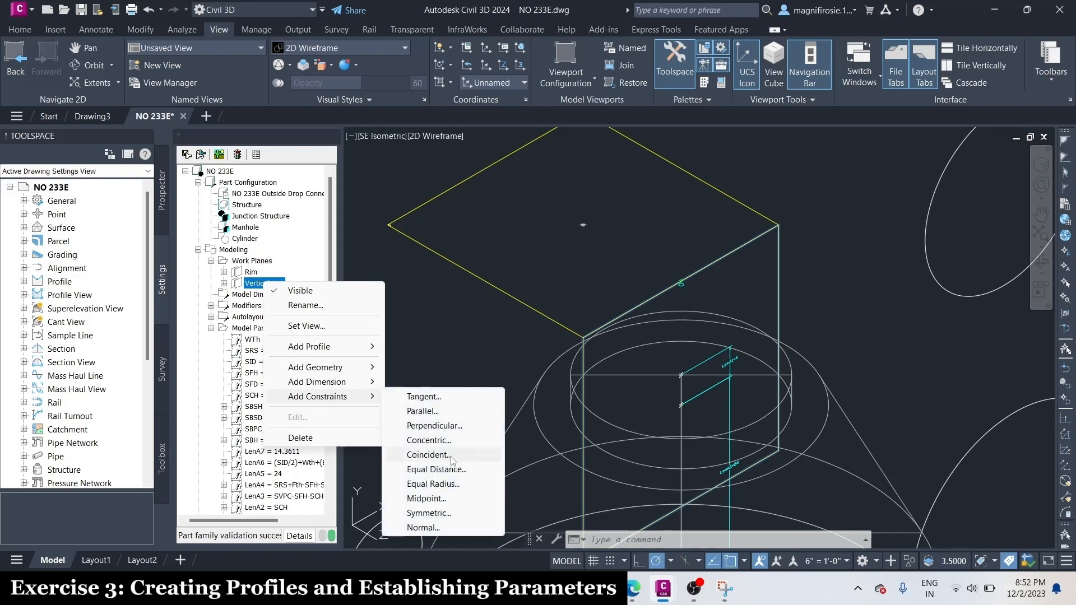
left_click(429, 455)
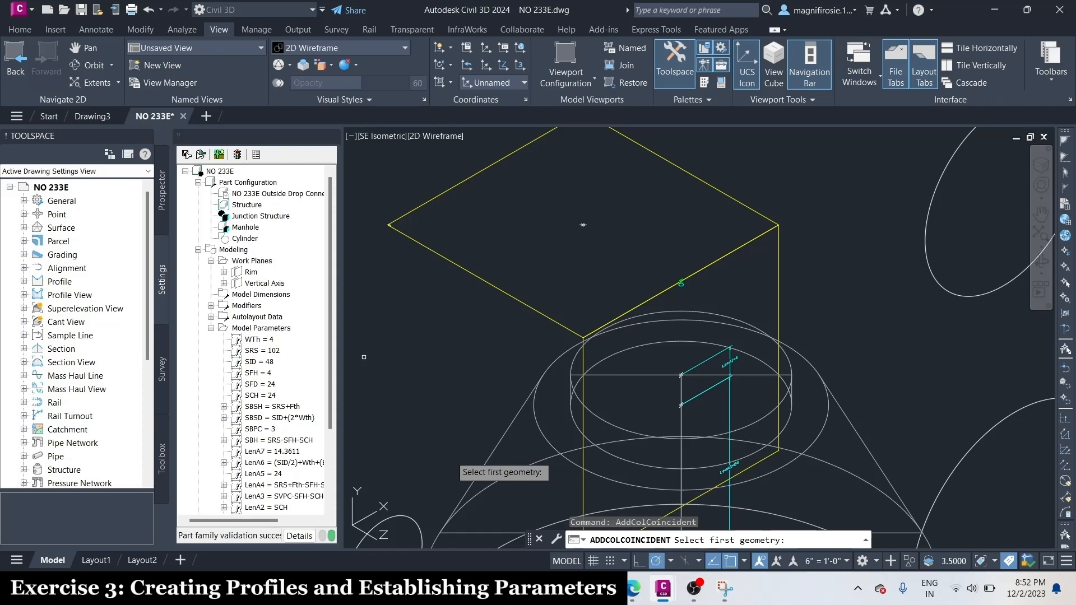
scroll(678, 377, "up", 8)
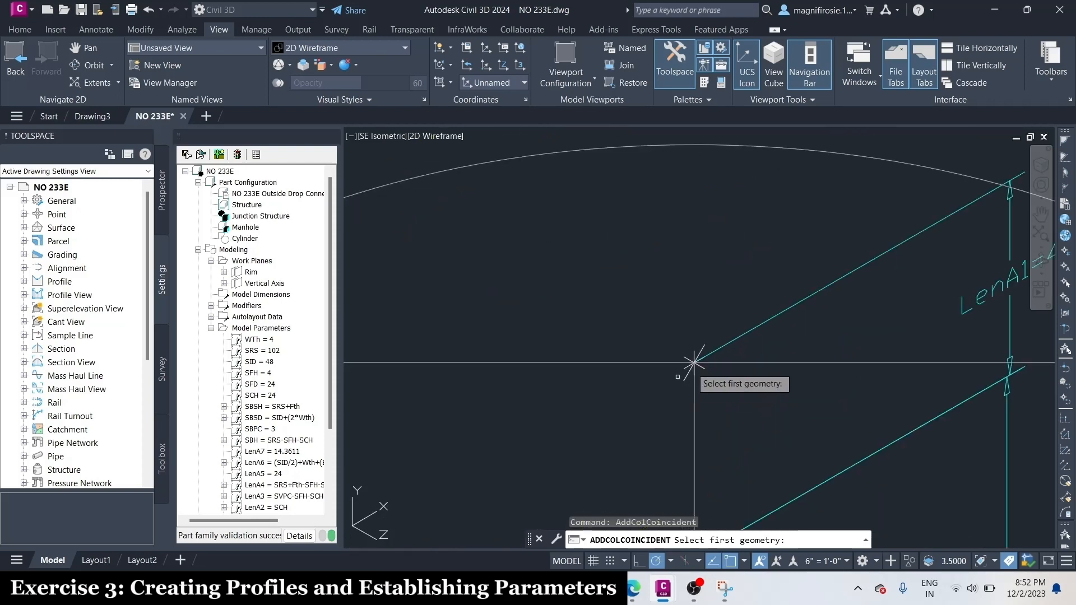
scroll(695, 362, "down", 6)
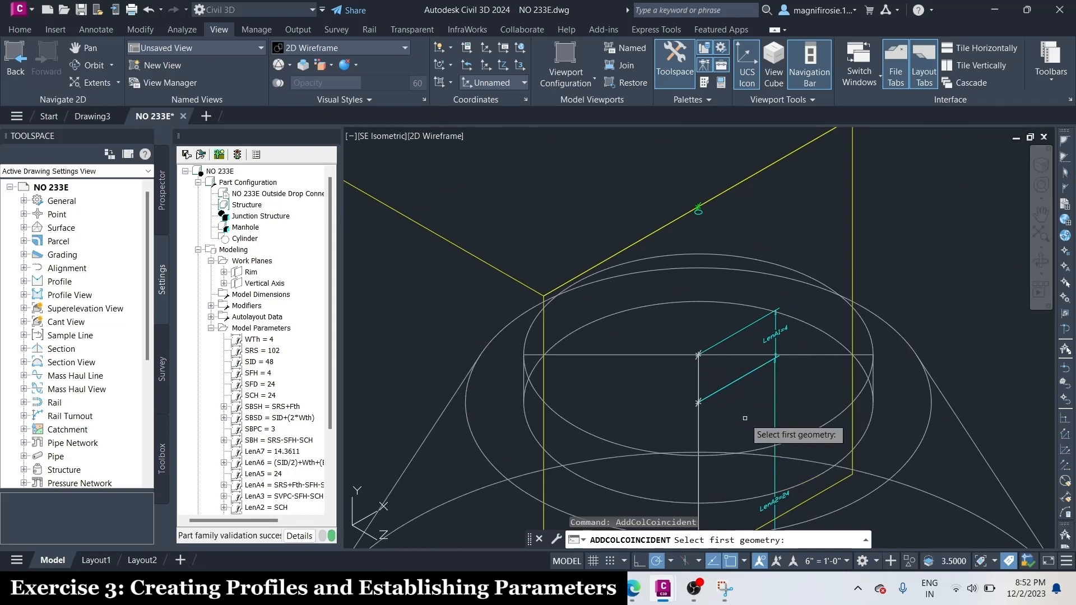
scroll(698, 353, "up", 5)
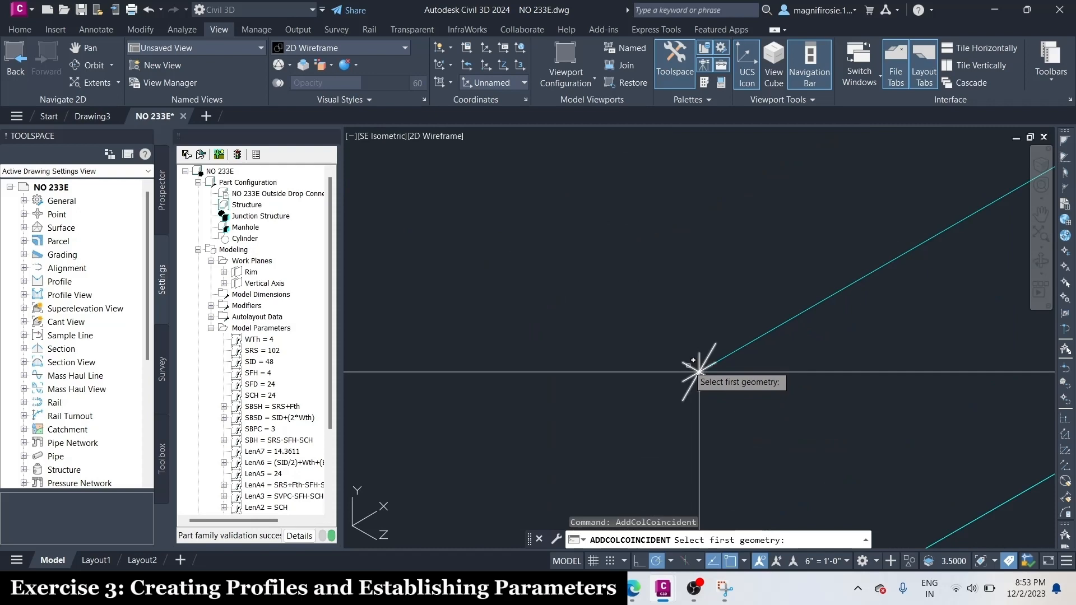
left_click(698, 370)
scroll(713, 408, "down", 3)
scroll(695, 269, "up", 2)
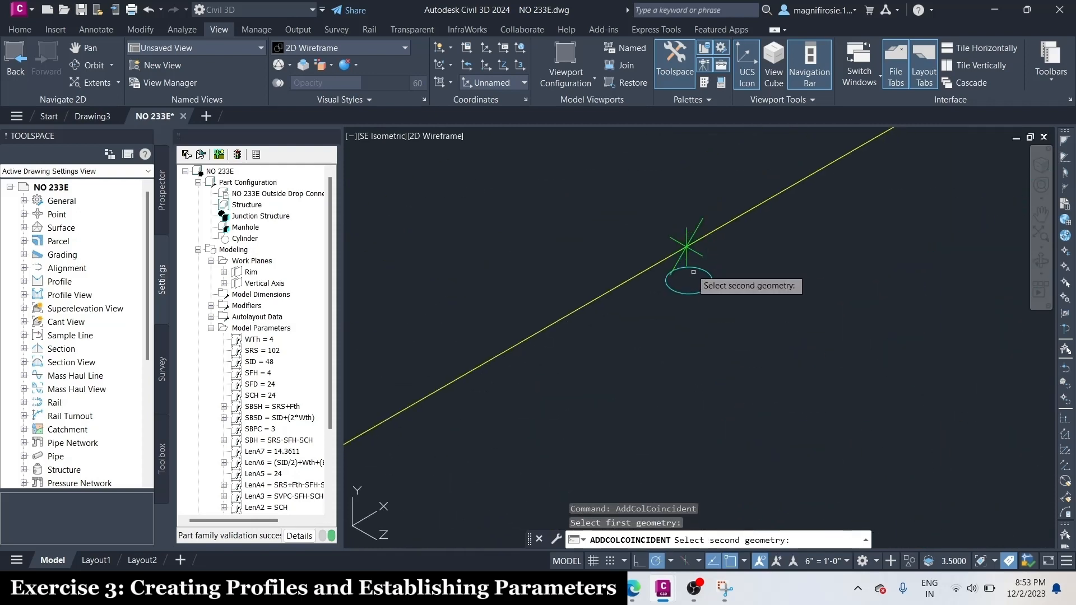
left_click(694, 266)
scroll(688, 238, "down", 3)
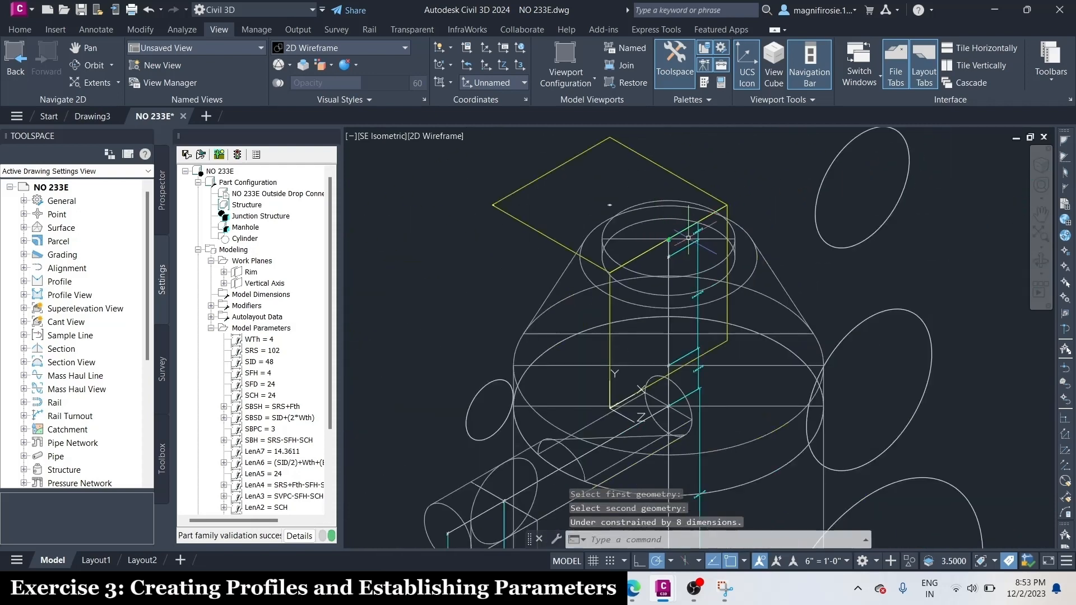
scroll(681, 244, "up", 4)
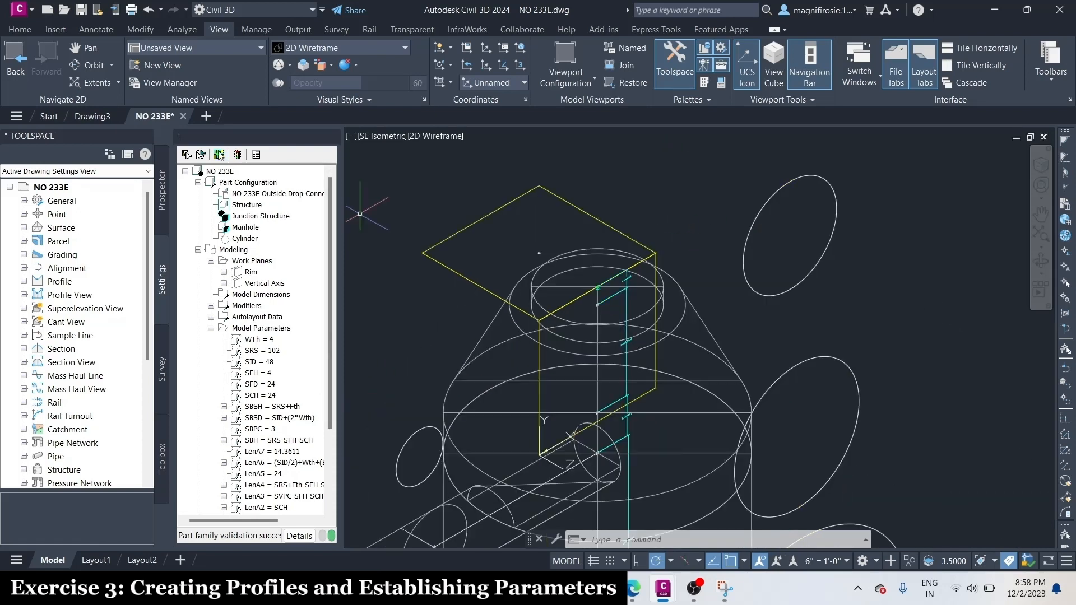
Generate the part's bitmap preview from the SE Isometric view, accept it, and save the part family
left_click(220, 154)
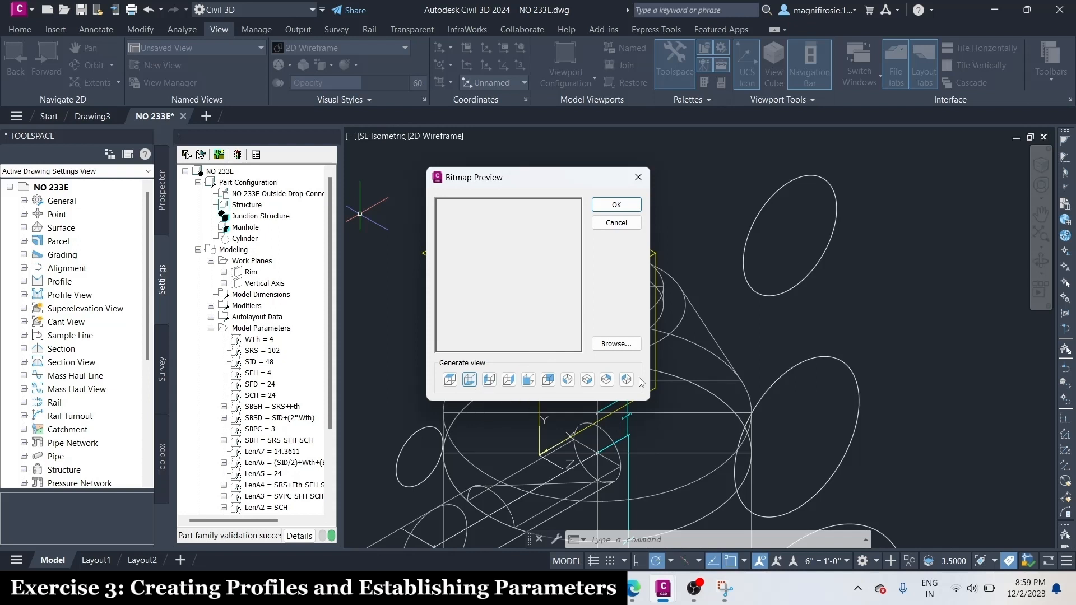
left_click(587, 380)
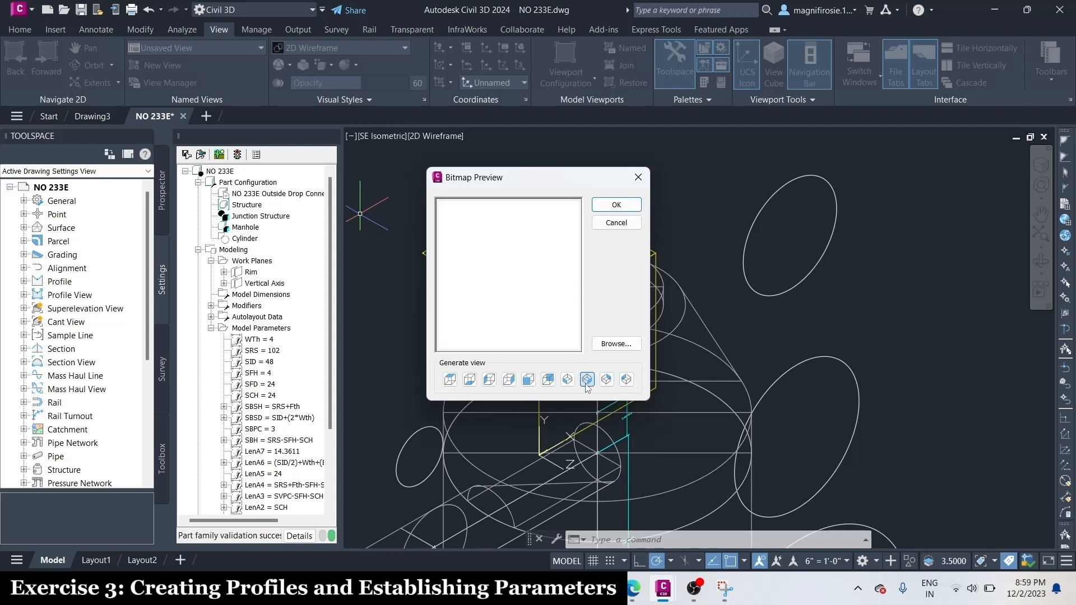
left_click(632, 205)
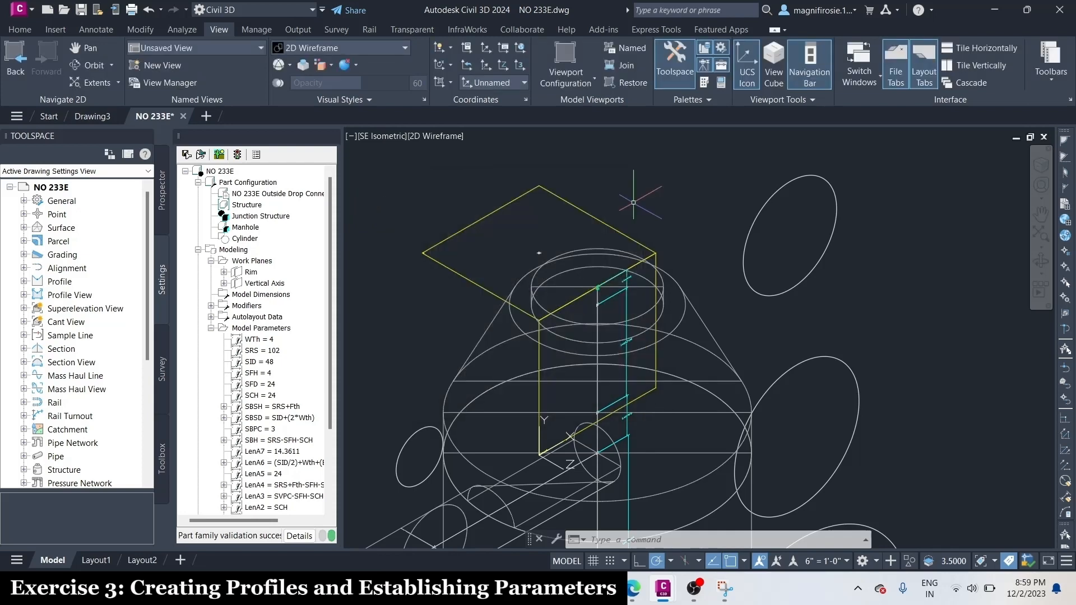
scroll(633, 202, "down", 4)
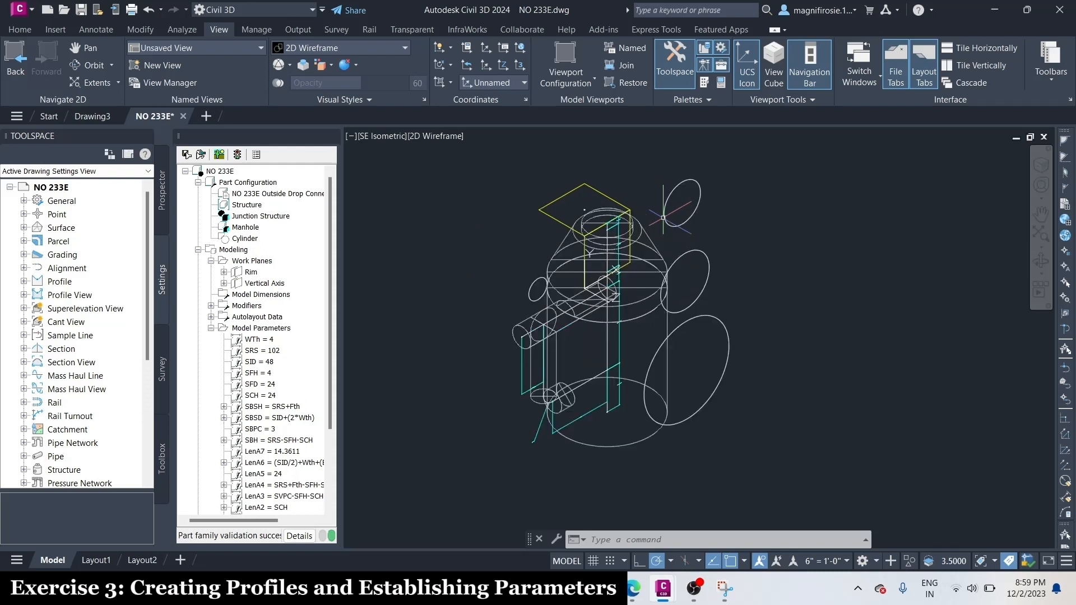
left_click(187, 155)
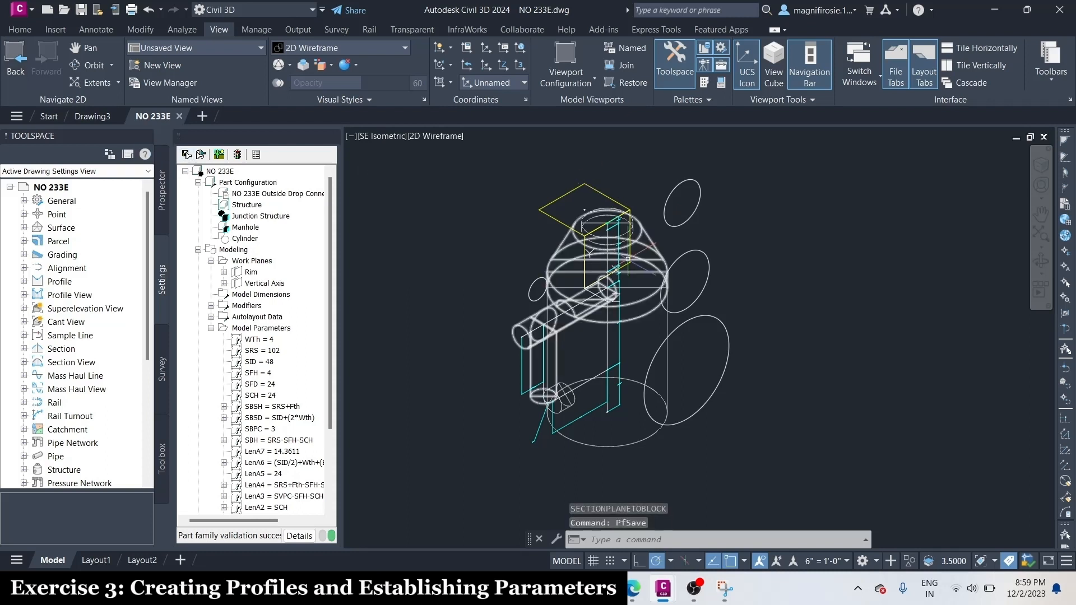